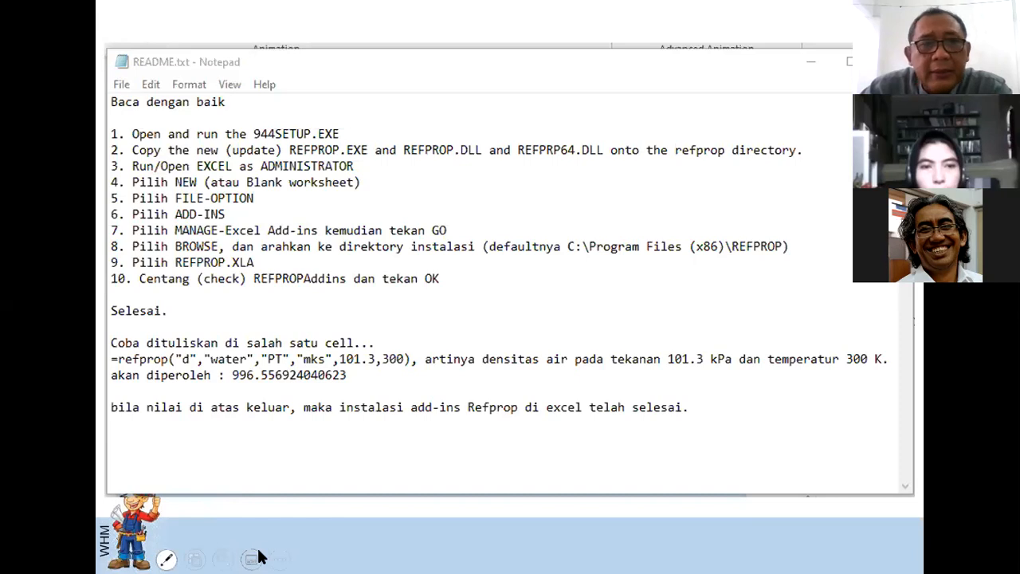
# - Switch to the Firefox browser, restore its window from full screen, and move and enlarge it over the slide show
pyautogui.press('Right')
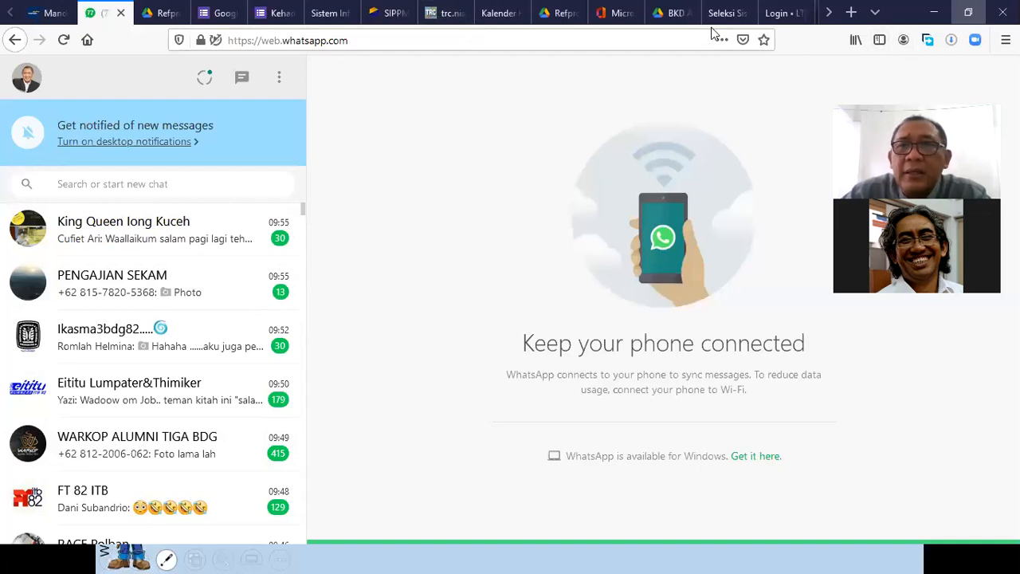
pyautogui.click(968, 12)
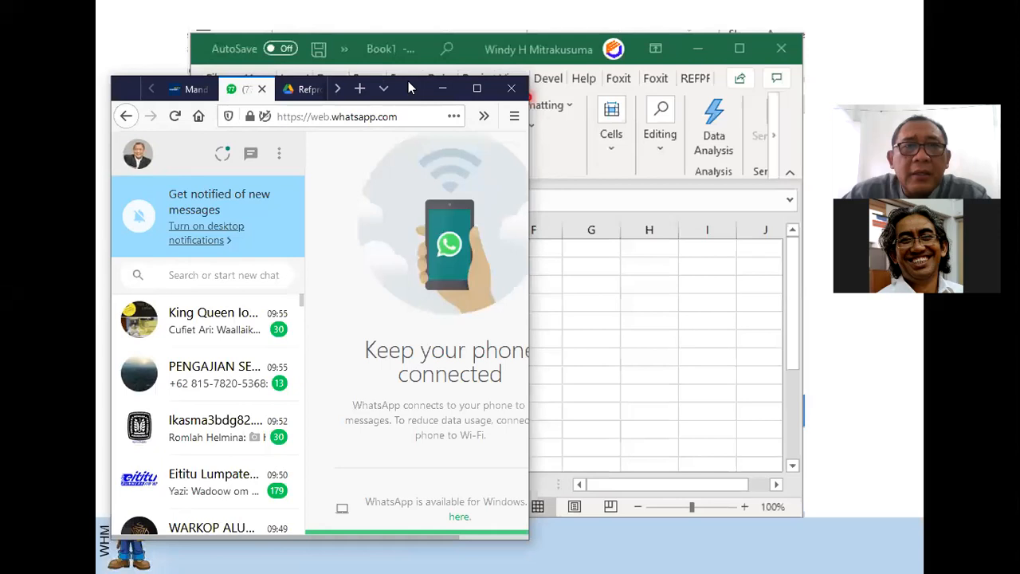
pyautogui.moveTo(408, 81); pyautogui.dragTo(406, 50)
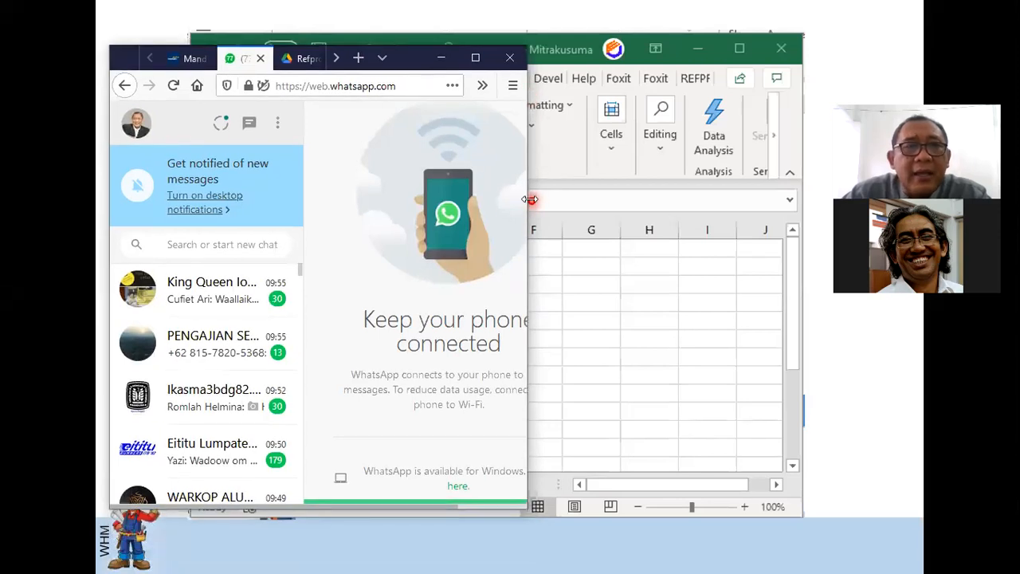
pyautogui.moveTo(531, 199); pyautogui.dragTo(795, 199)
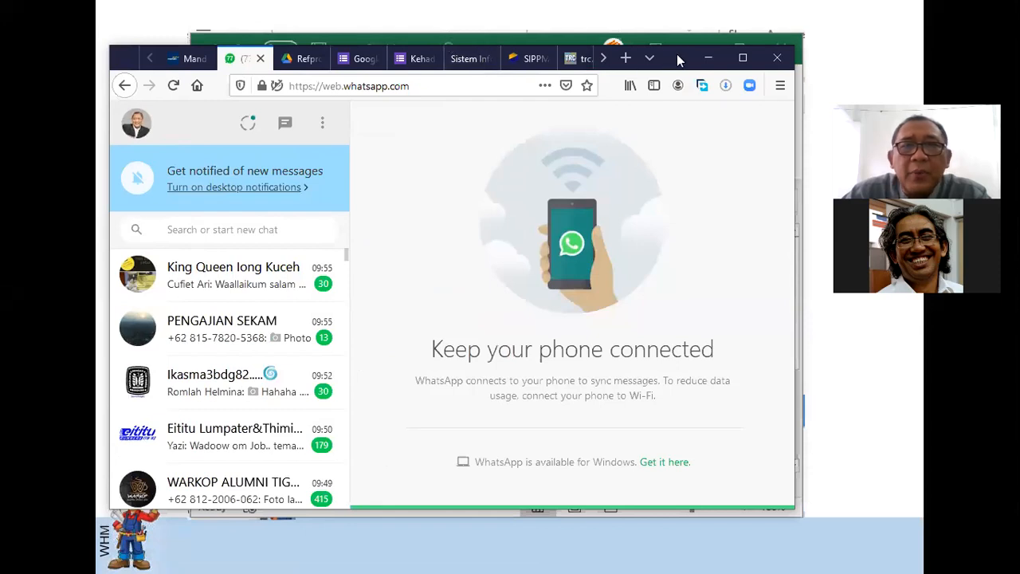
pyautogui.moveTo(676, 52); pyautogui.dragTo(670, 35)
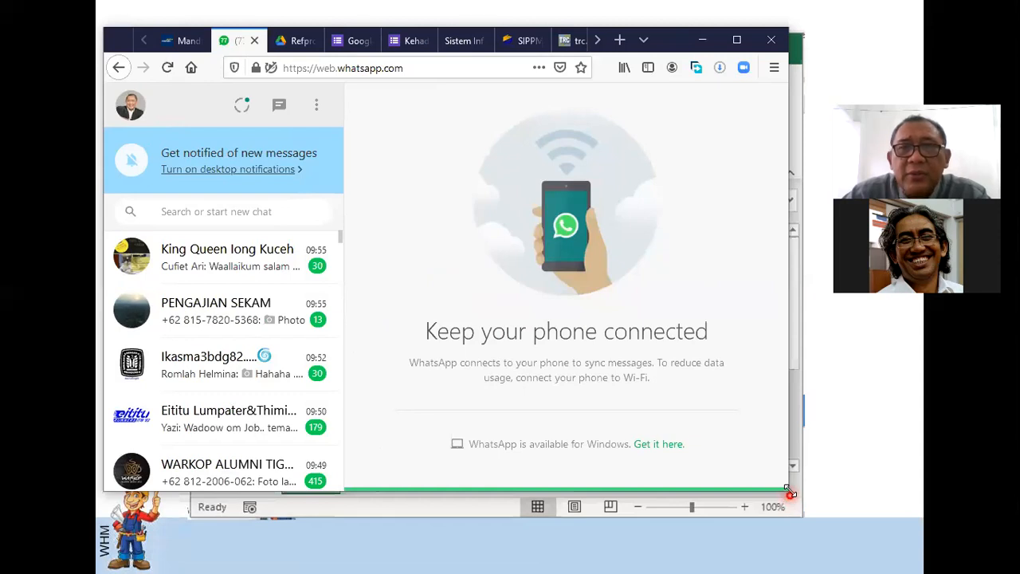
pyautogui.moveTo(789, 490); pyautogui.dragTo(841, 523)
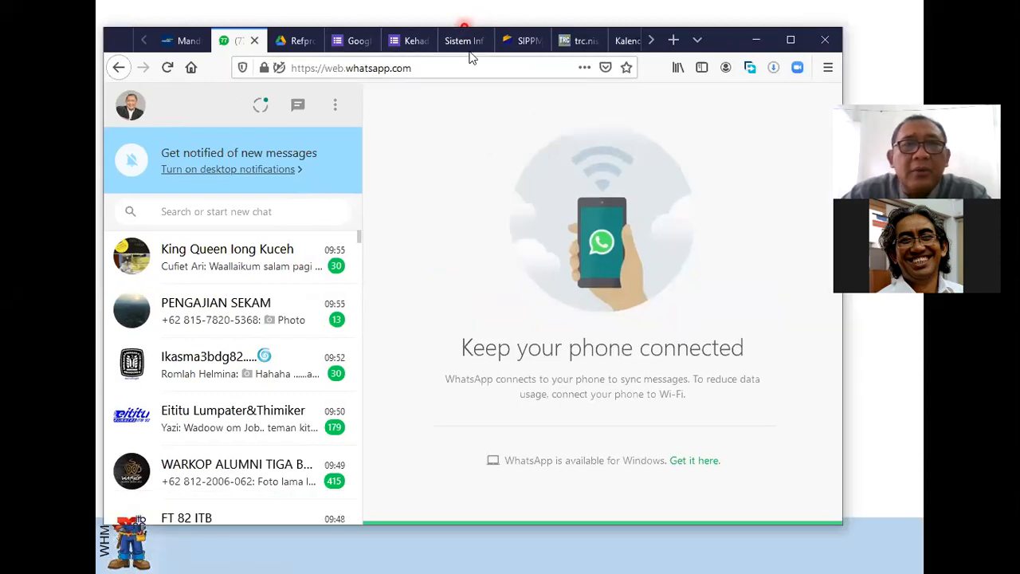
# - Open the sharing settings of the Refprop folder in Google Drive and copy its share link
pyautogui.click(301, 44)
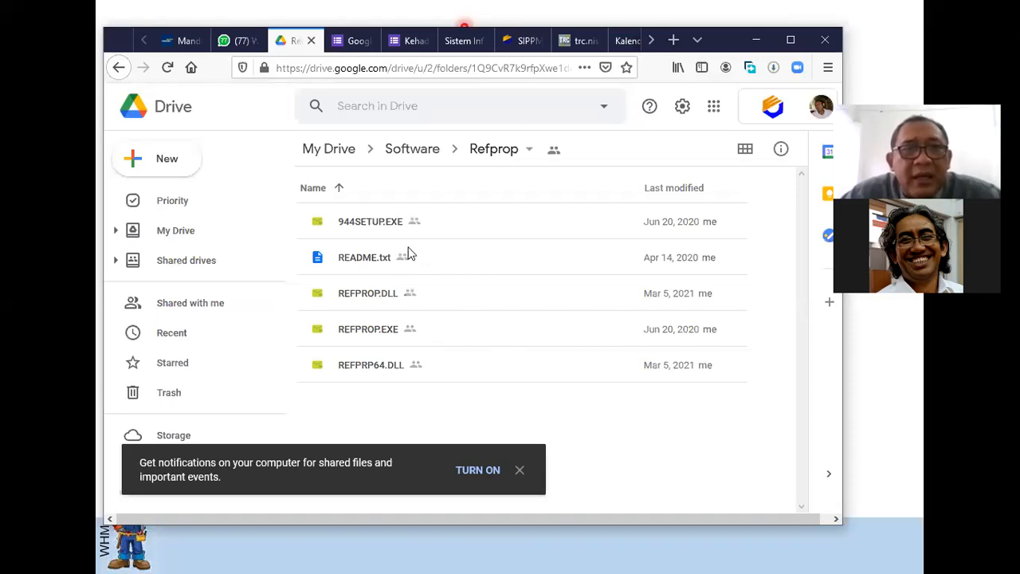
pyautogui.click(553, 151)
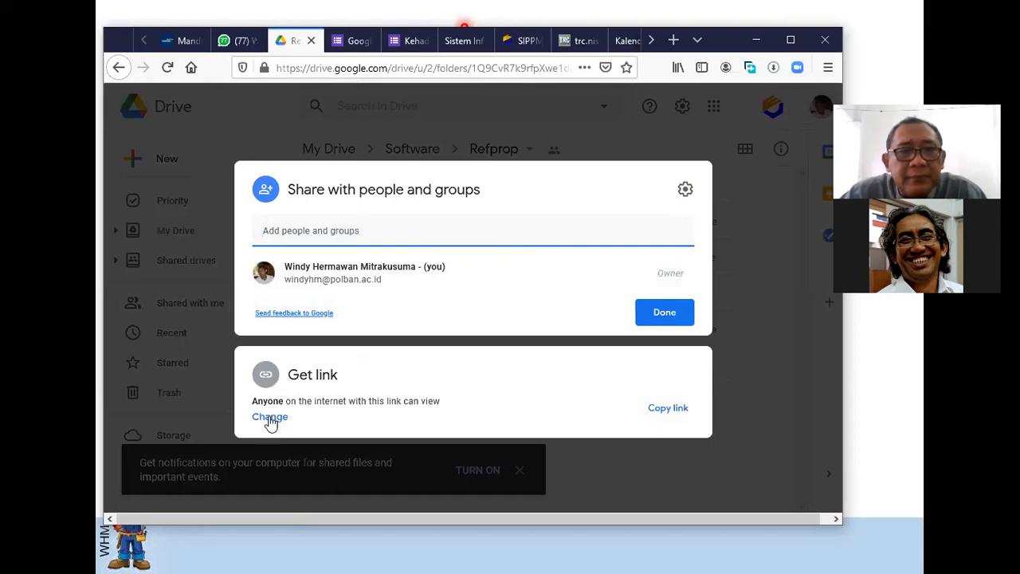
pyautogui.click(666, 410)
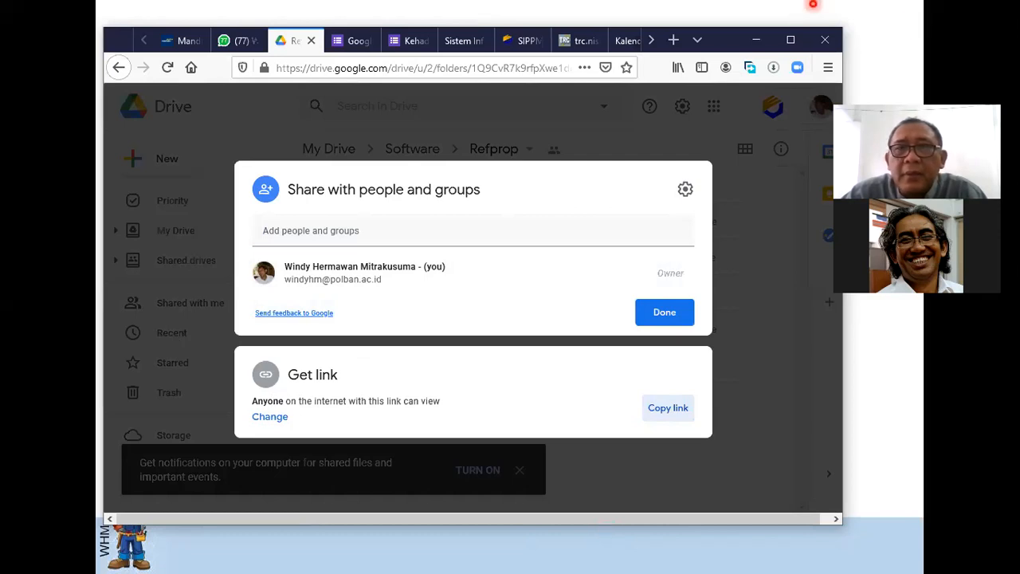
pyautogui.hotkey('alt', 'Tab')
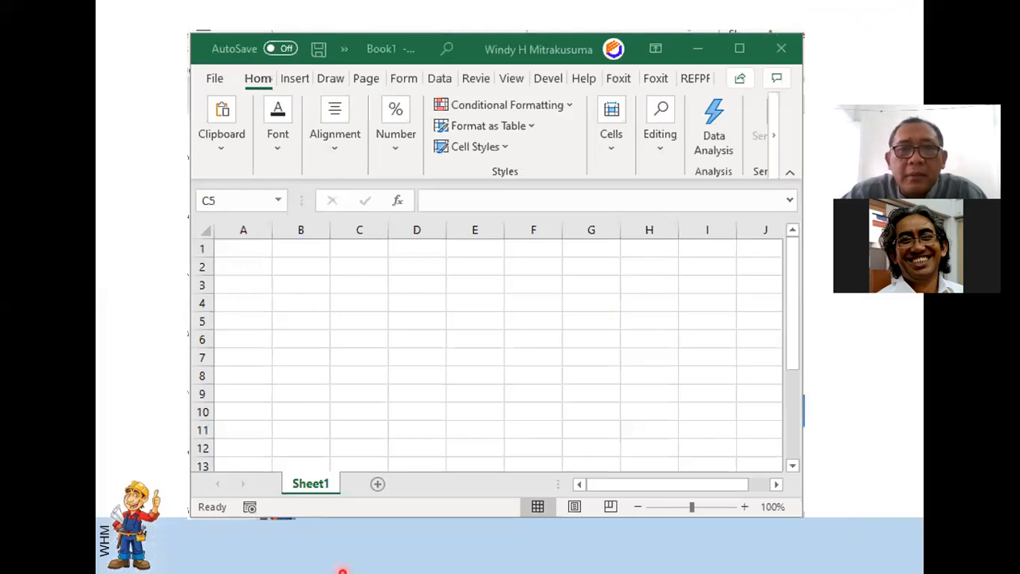
pyautogui.hotkey('alt', 'Tab')
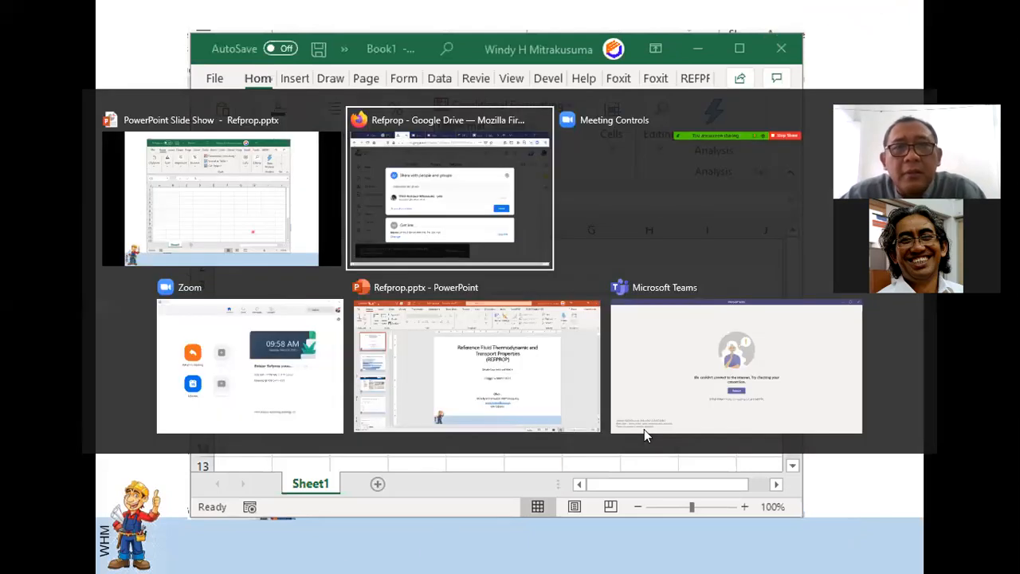
pyautogui.hotkey('alt', 'Tab')
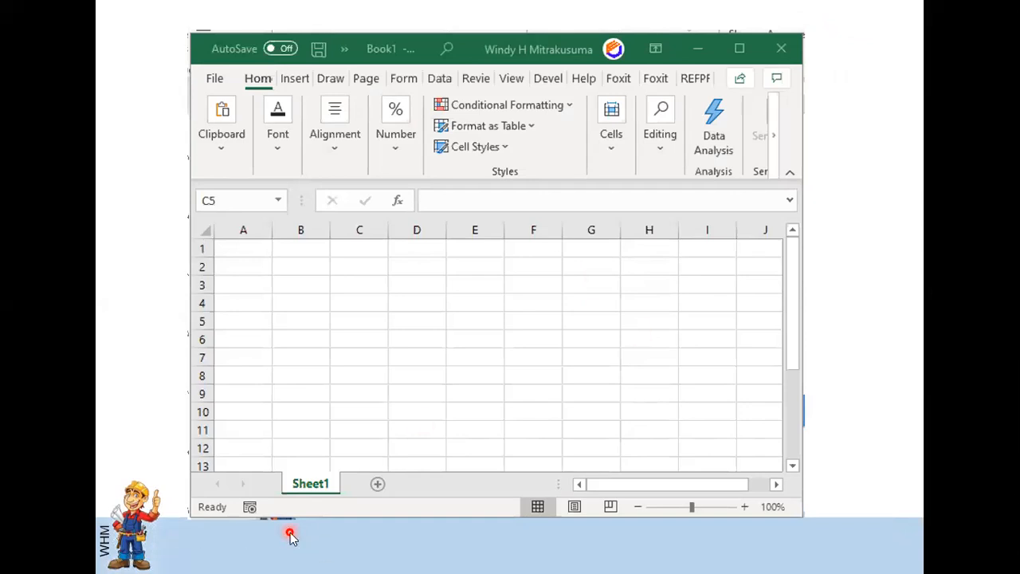
# - Switch back to Firefox, preview the "Kehadiran Belajar REFPROP" attendance form and select the preview page's address
pyautogui.hotkey('alt', 'Tab')
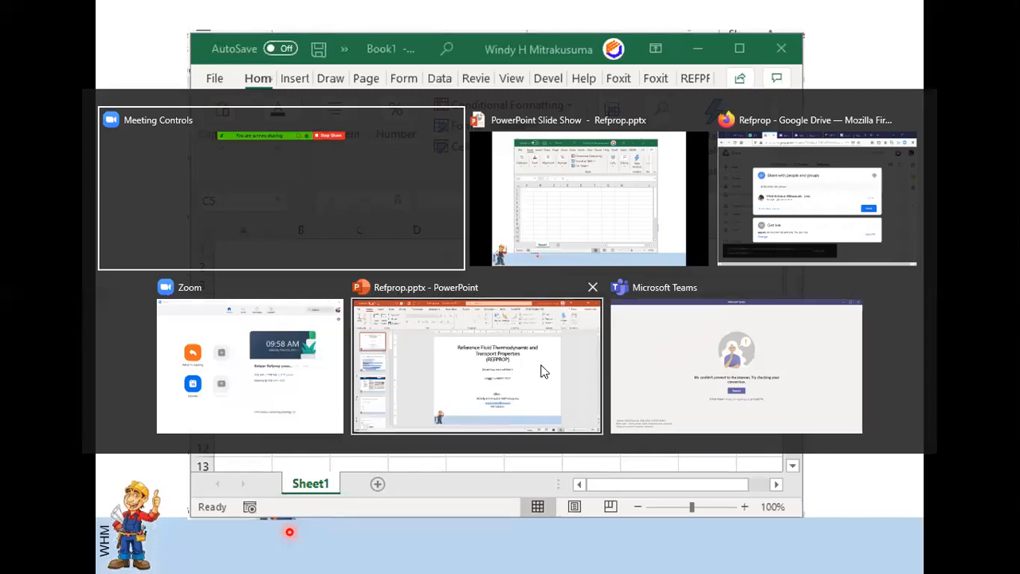
pyautogui.hotkey('alt', 'Tab')
pyautogui.hotkey('alt', 'Tab')
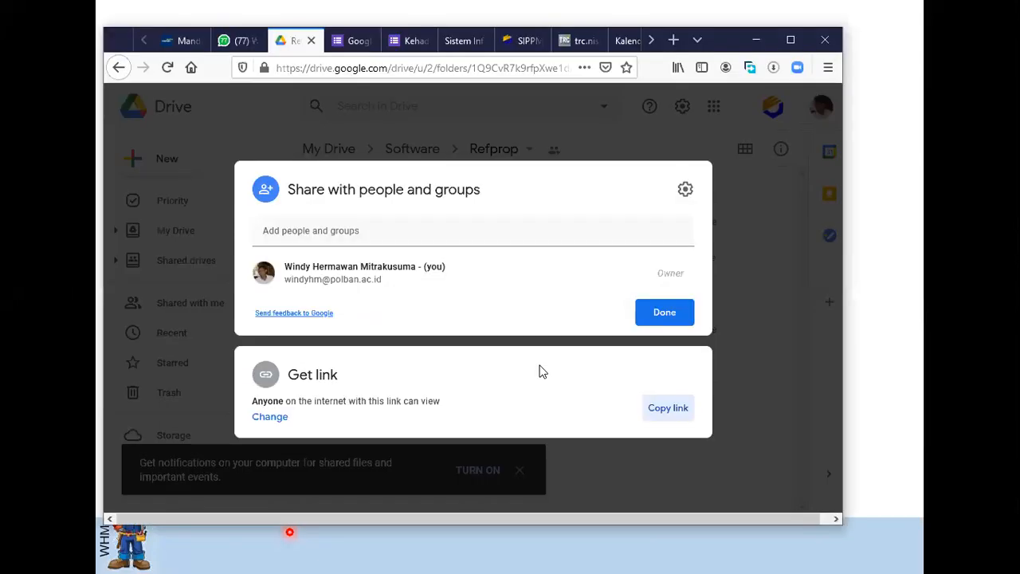
pyautogui.click(410, 42)
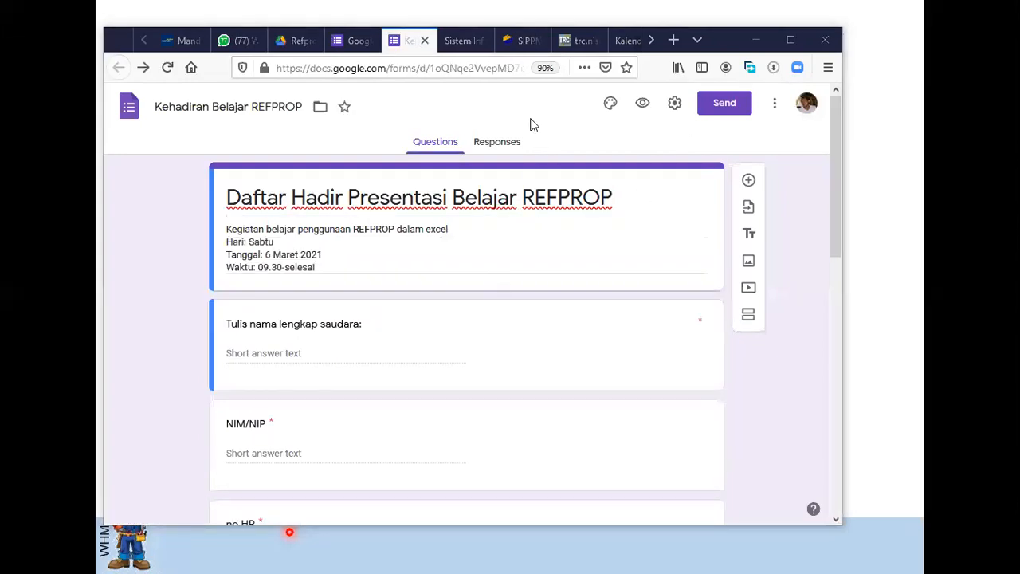
pyautogui.click(644, 106)
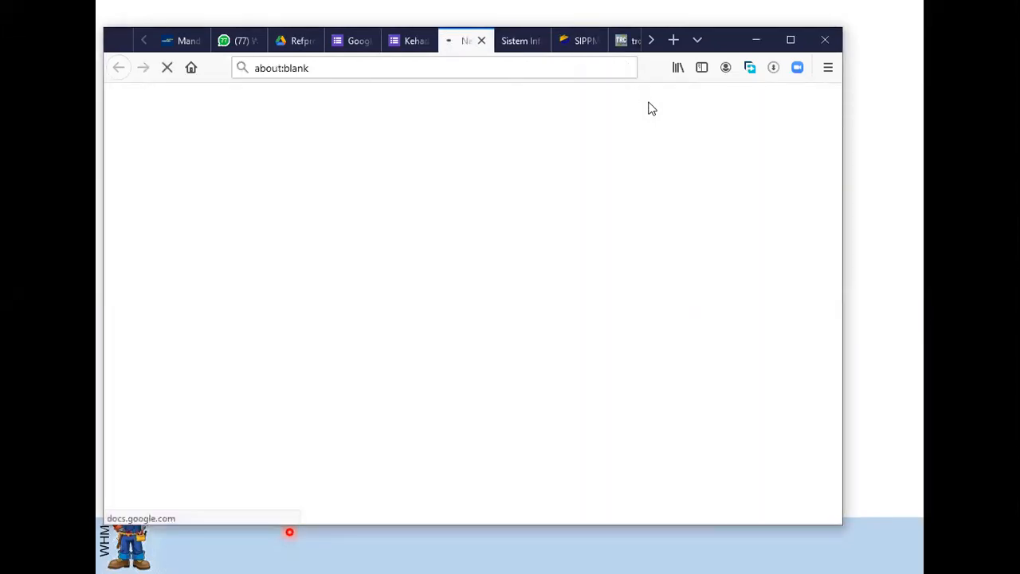
pyautogui.click(458, 67)
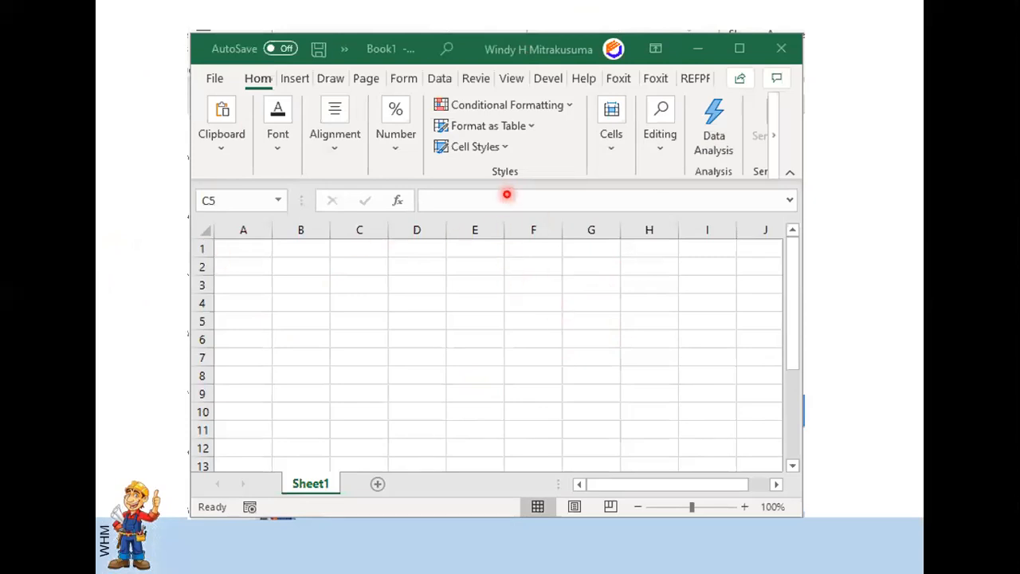
# - Advance the slide show through the Excel formula test example to the "Sintak REFPROP" slide
pyautogui.click(507, 195)
pyautogui.hotkey('ctrl', 'v')
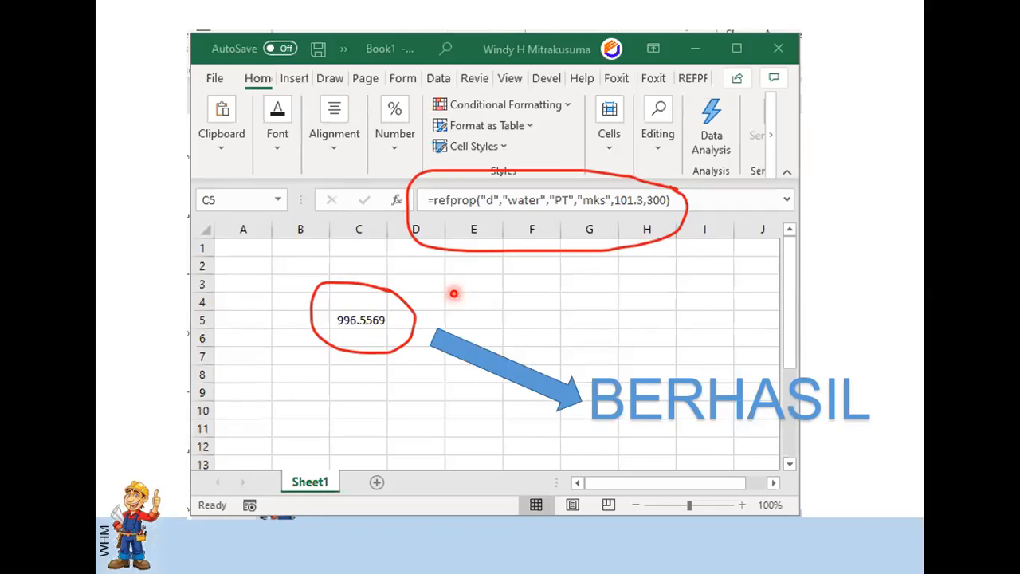
pyautogui.press('Right')
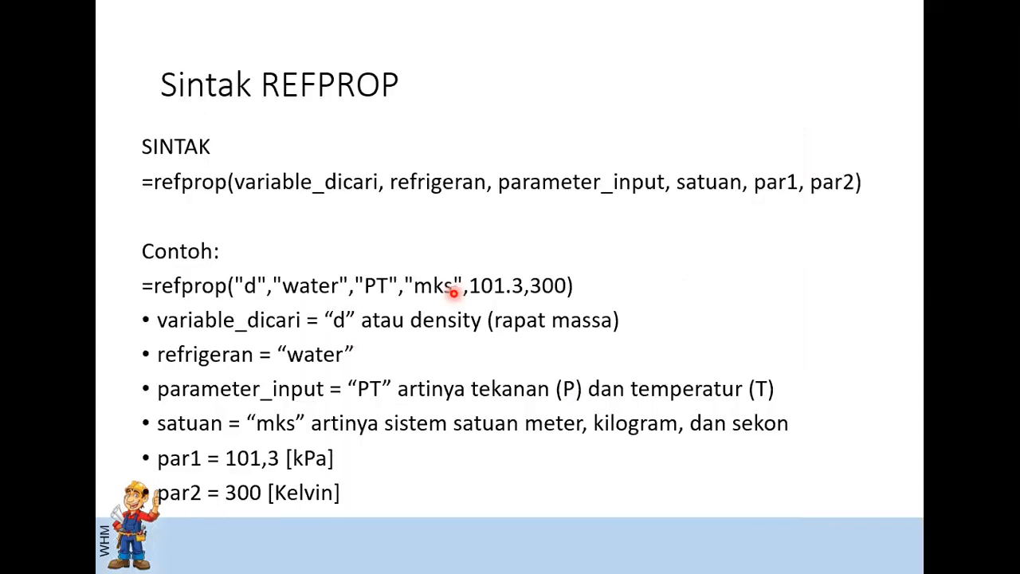
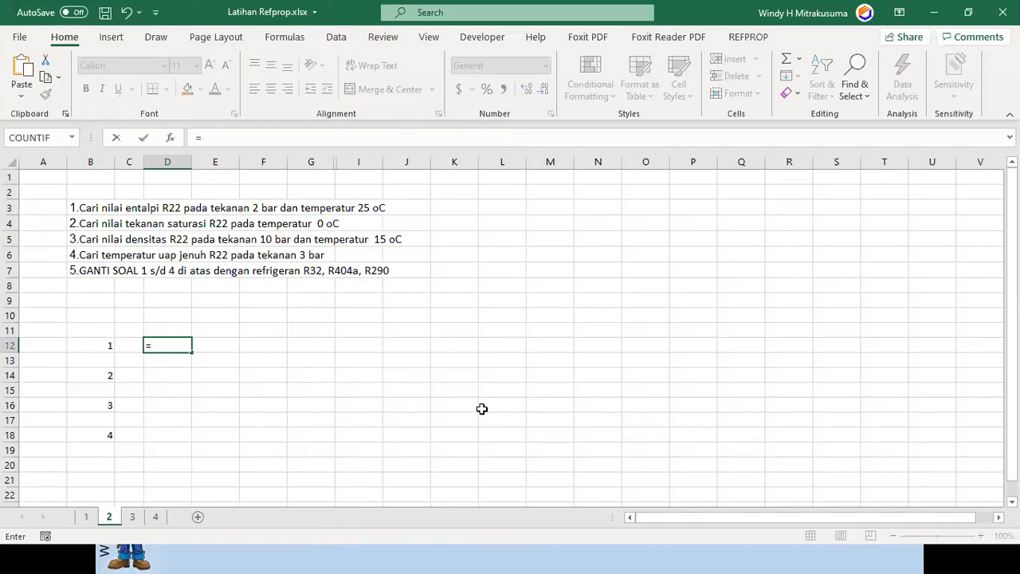
# - Calculate the R22 enthalpy for question 1 in D12 with =refprop("h","R22","PT","mks",200,25+273.15)
pyautogui.write('re')
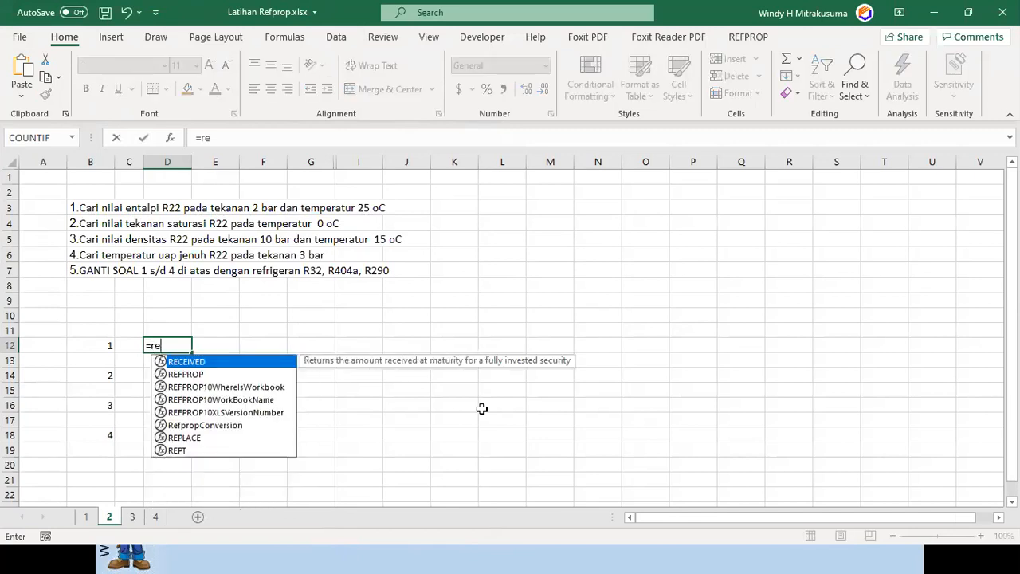
pyautogui.write('f')
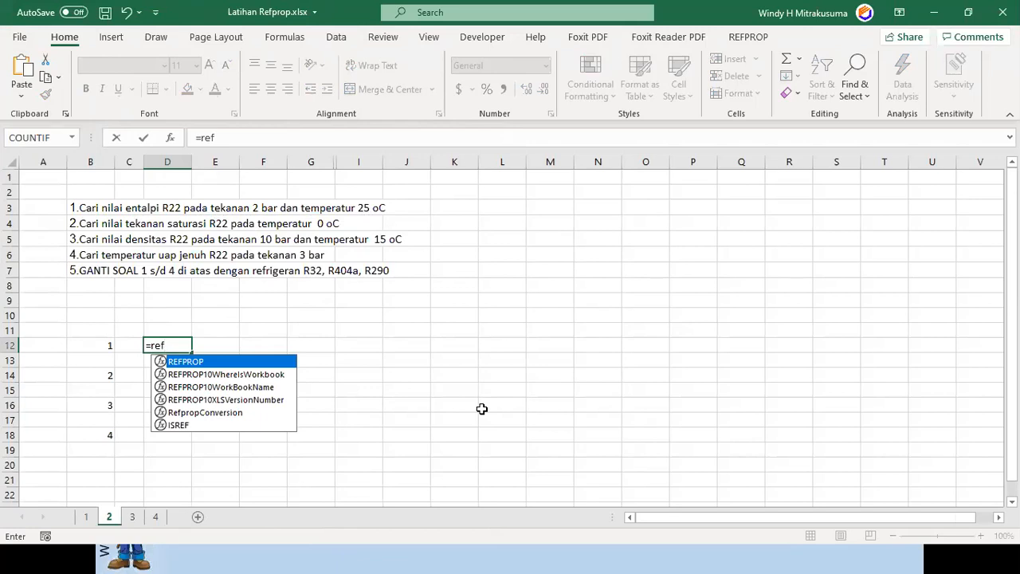
pyautogui.write('prop')
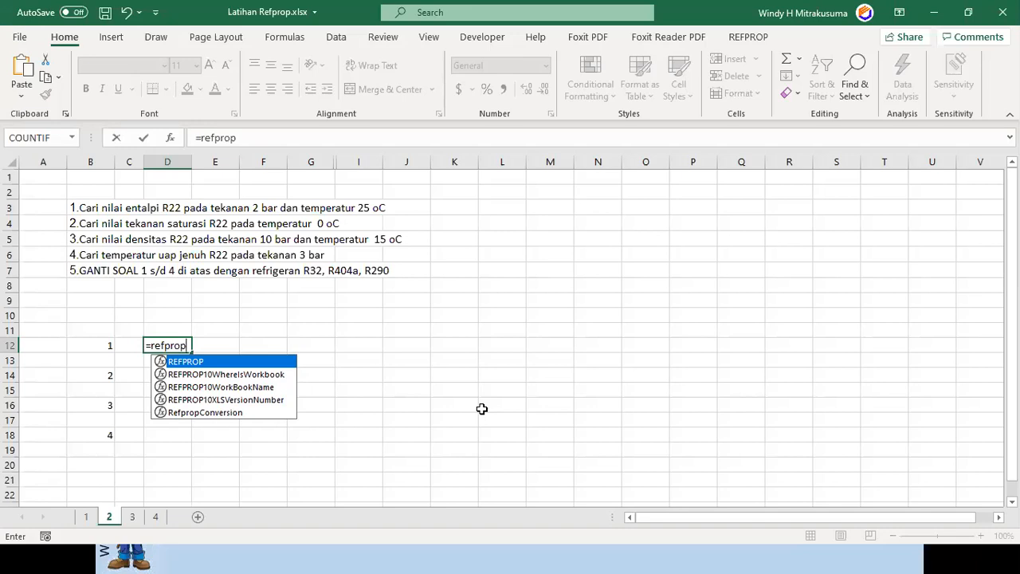
pyautogui.write('(')
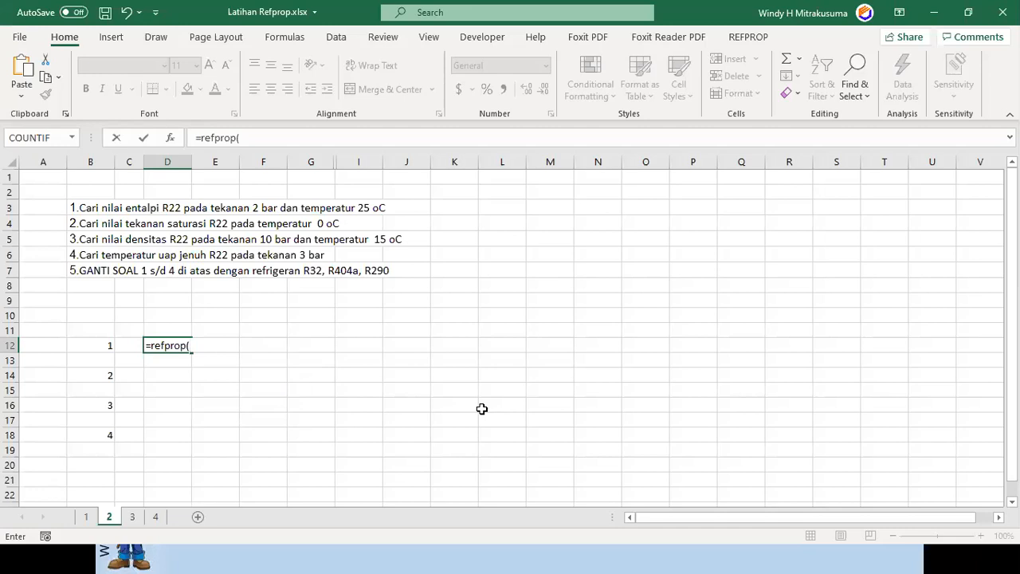
pyautogui.write('"h",')
pyautogui.write('"R22')
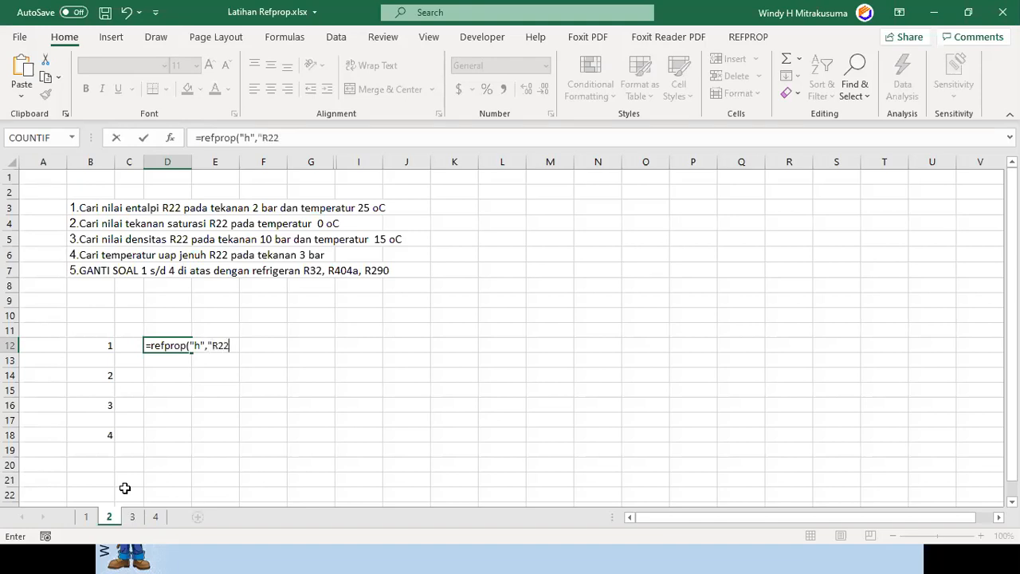
pyautogui.write('",')
pyautogui.write('"PT",')
pyautogui.write('"mks",')
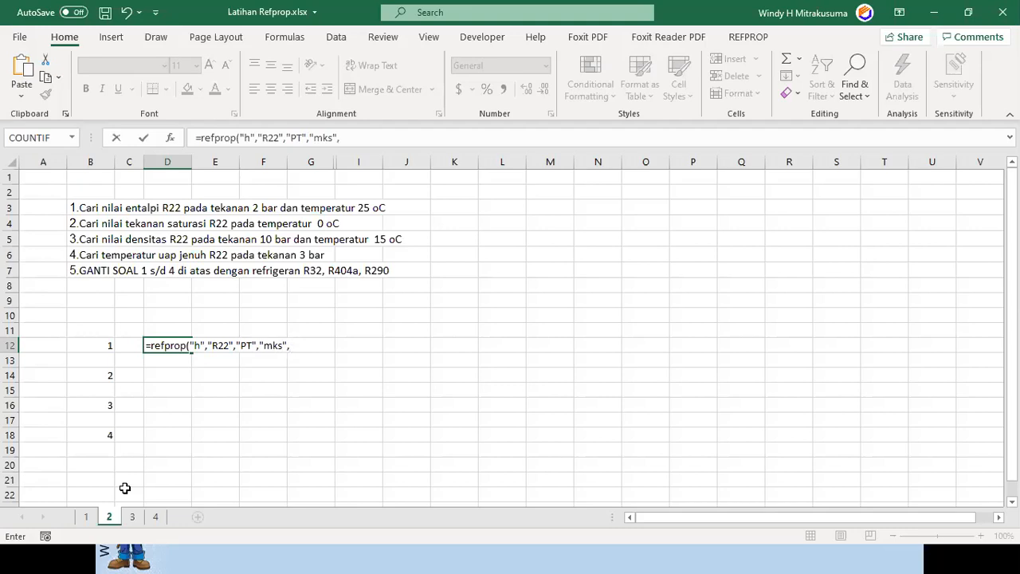
pyautogui.write('200,25')
pyautogui.write('+27')
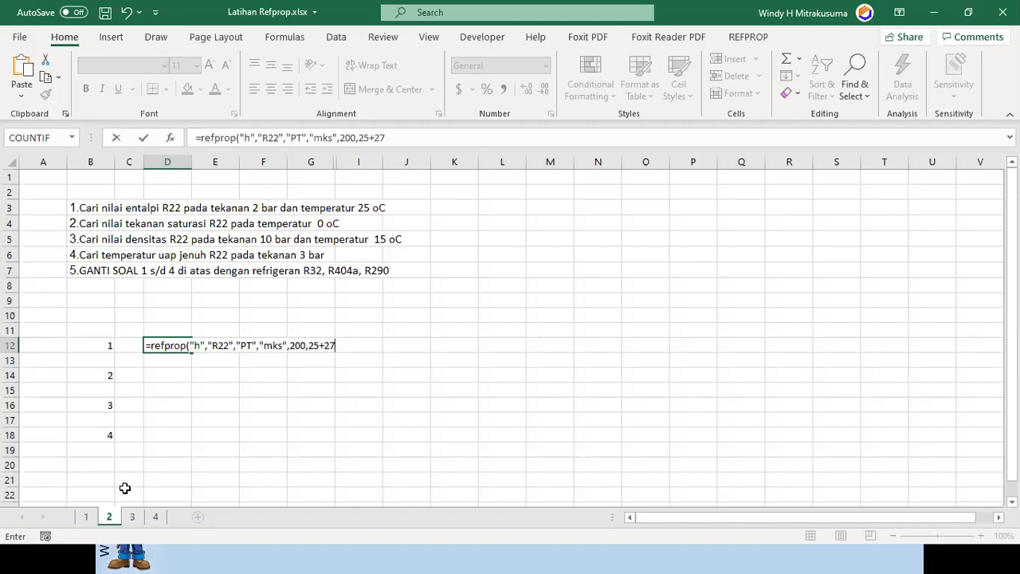
pyautogui.write('3.15)')
pyautogui.press('Return')
# - Enter the unit kJ/kg in E12 beside the enthalpy result and reselect D12 to review its formula
pyautogui.press('Up')
pyautogui.press('Right')
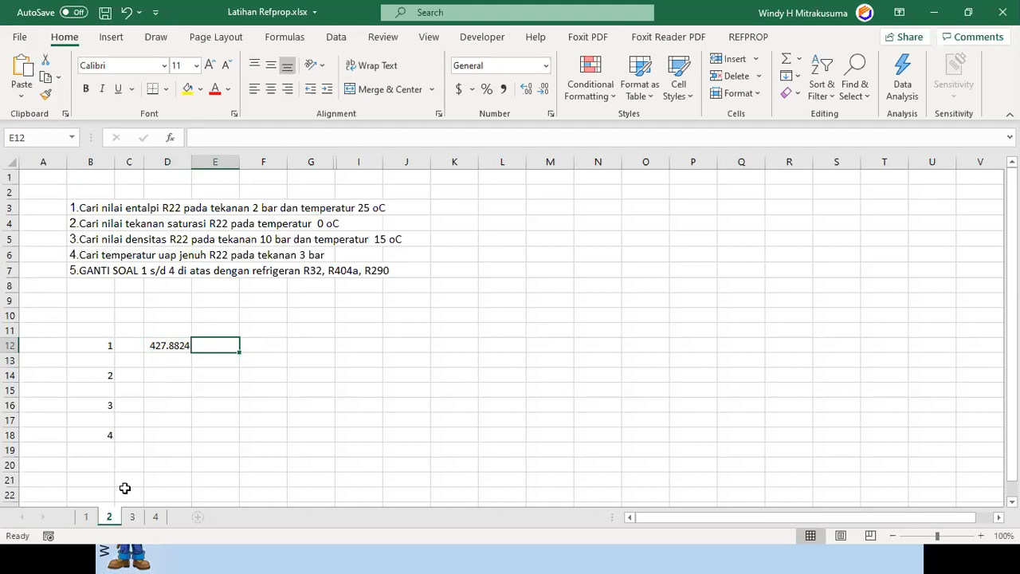
pyautogui.write('kJ')
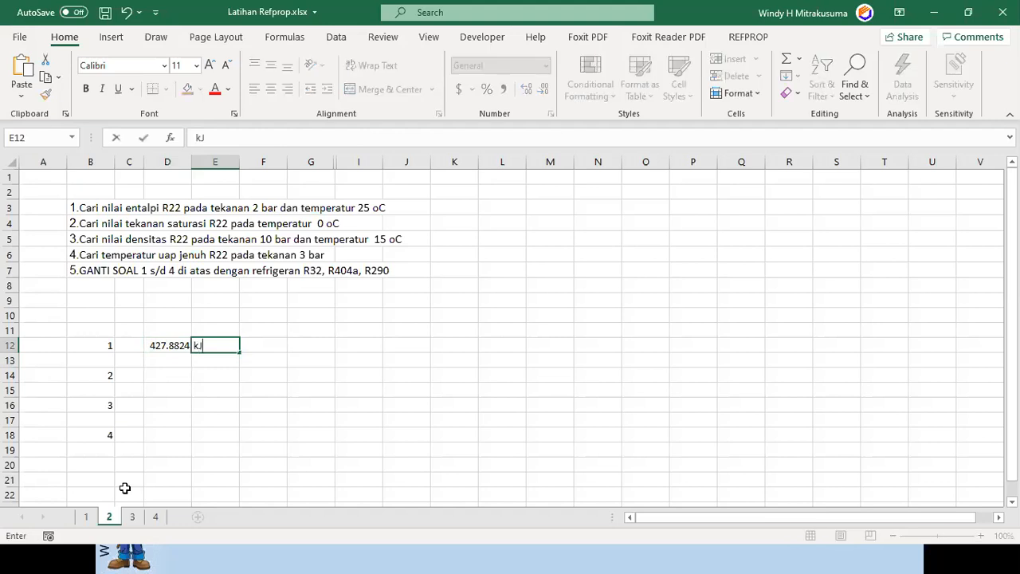
pyautogui.write('/kg')
pyautogui.press('Return')
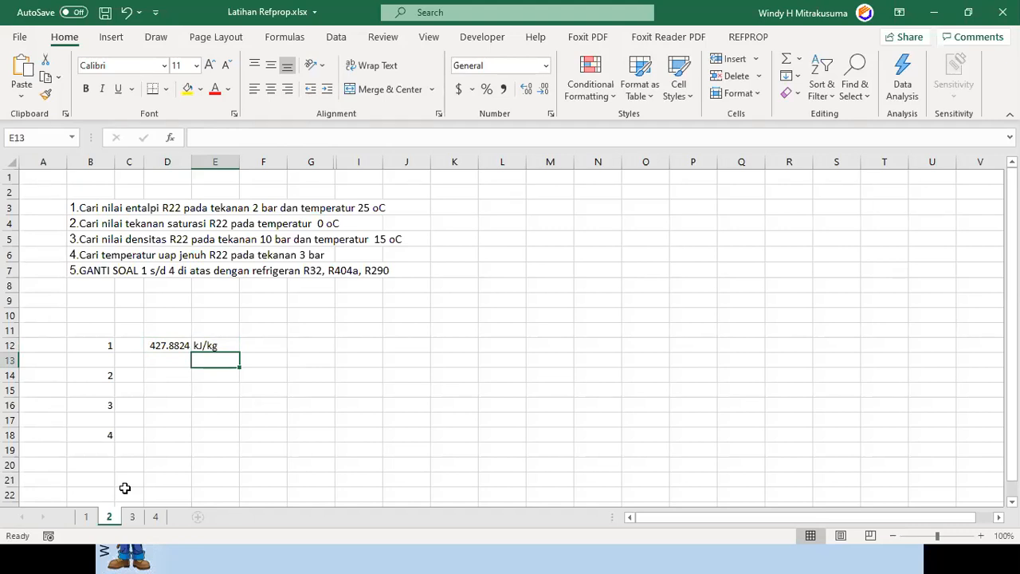
pyautogui.press('Up')
pyautogui.press('Left')
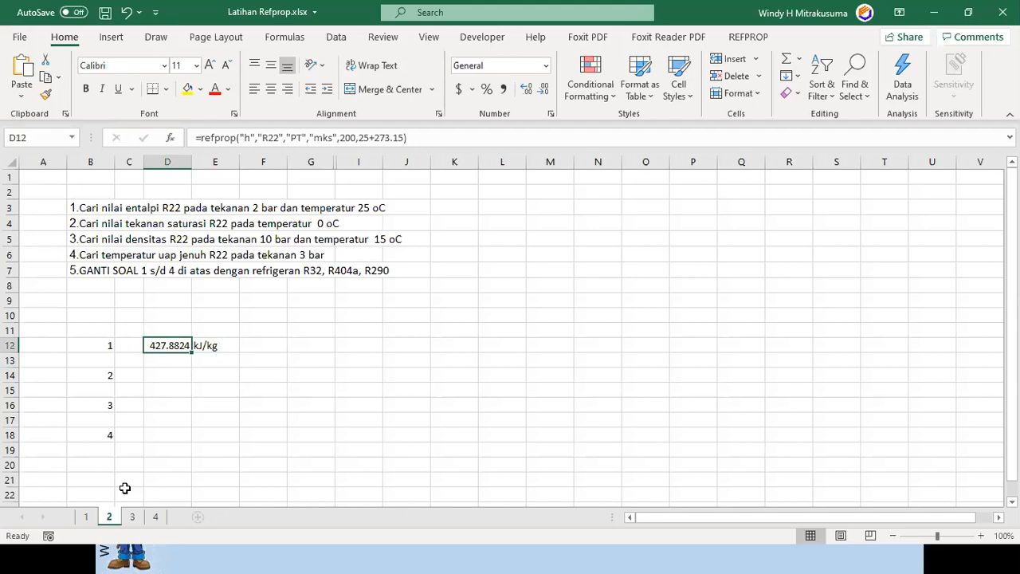
pyautogui.press('Down')
pyautogui.press('Down')
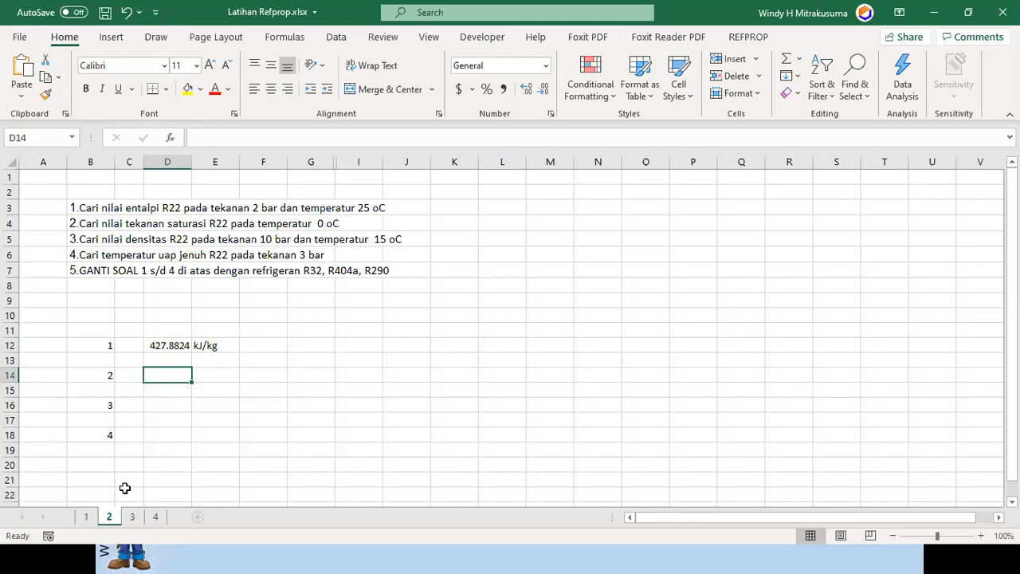
pyautogui.write('=')
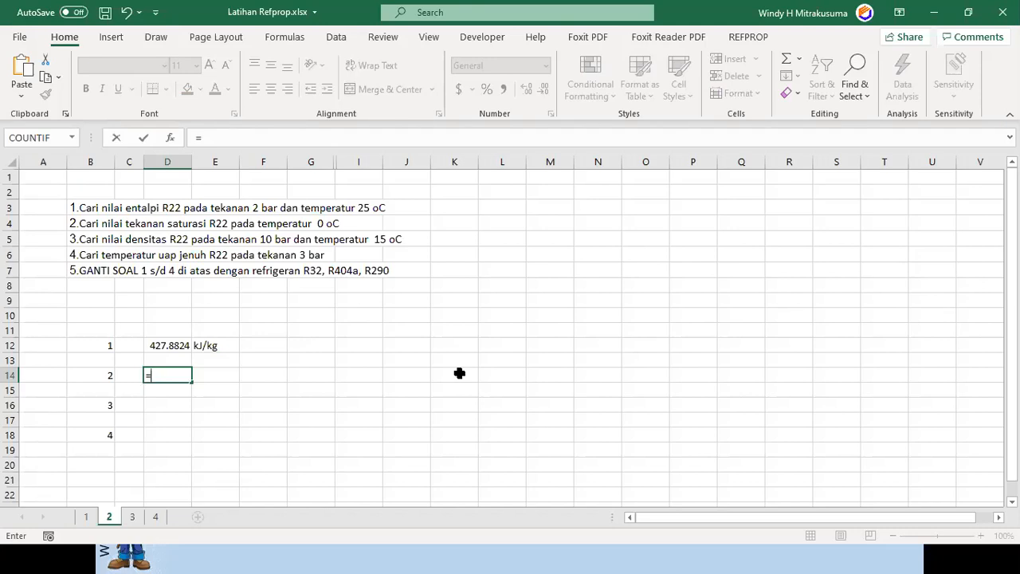
pyautogui.click(169, 345)
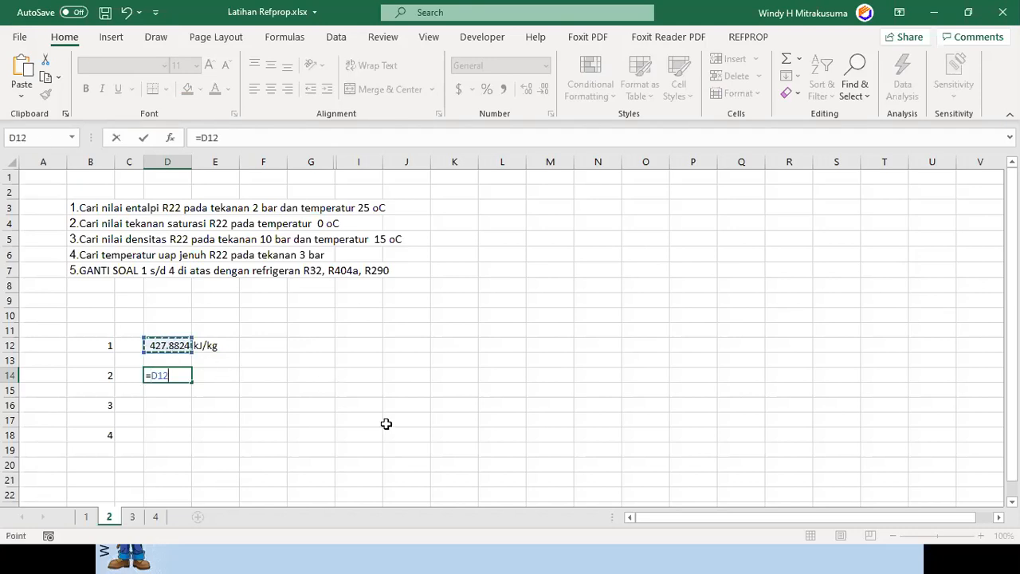
pyautogui.press('Escape')
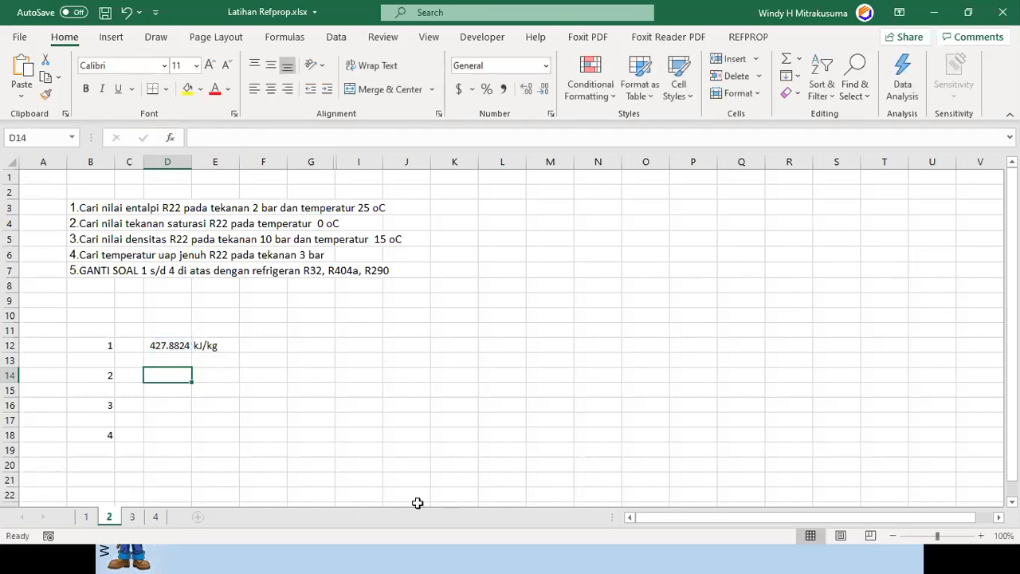
pyautogui.click(166, 342)
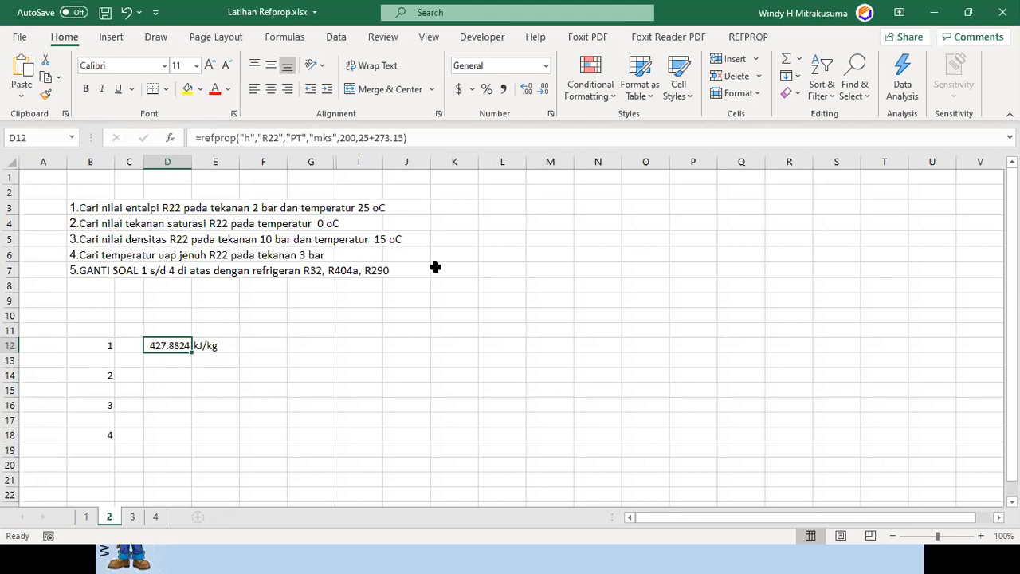
pyautogui.press('Down')
pyautogui.press('Down')
pyautogui.write('=')
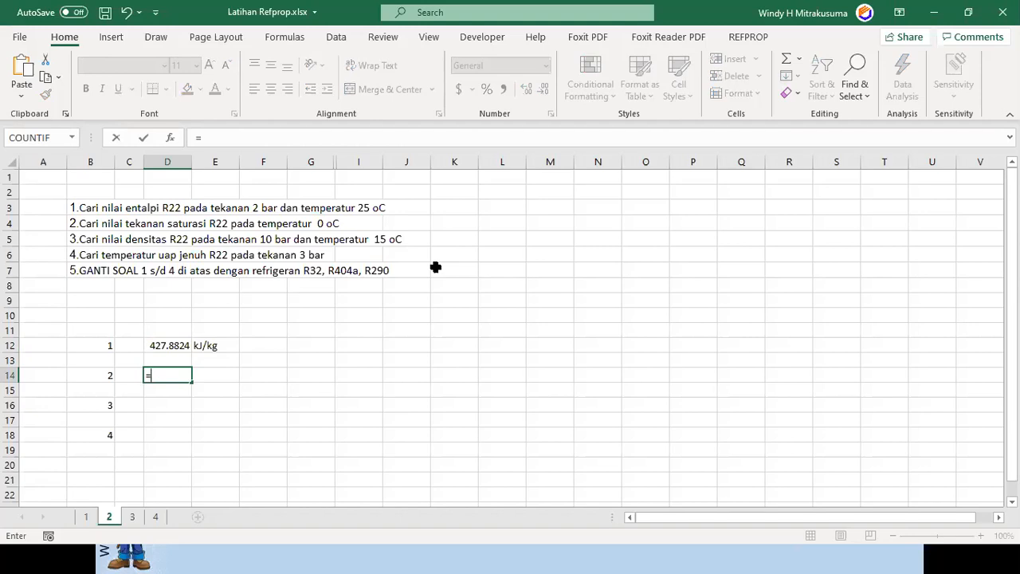
pyautogui.write('re')
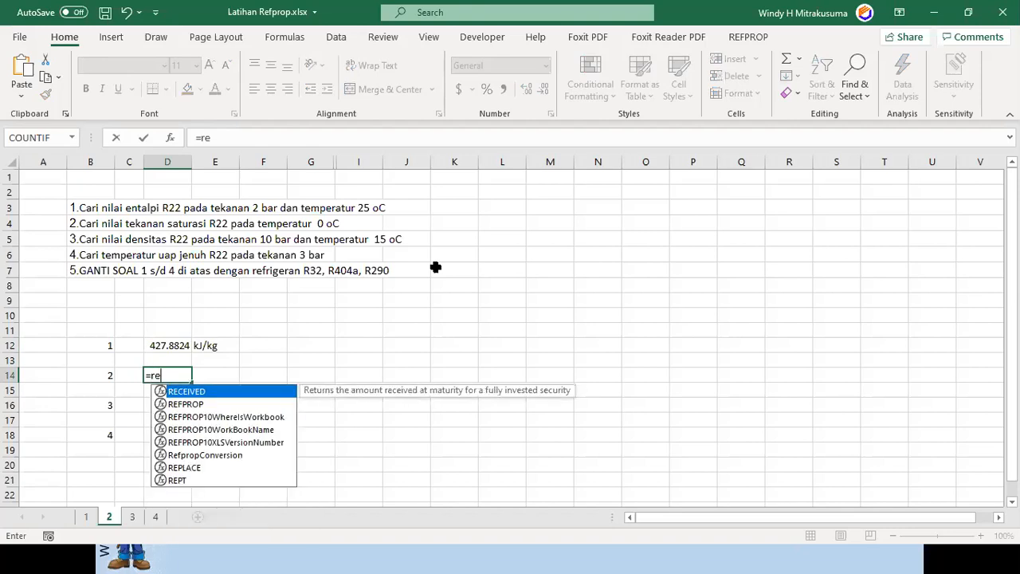
pyautogui.write('fprop')
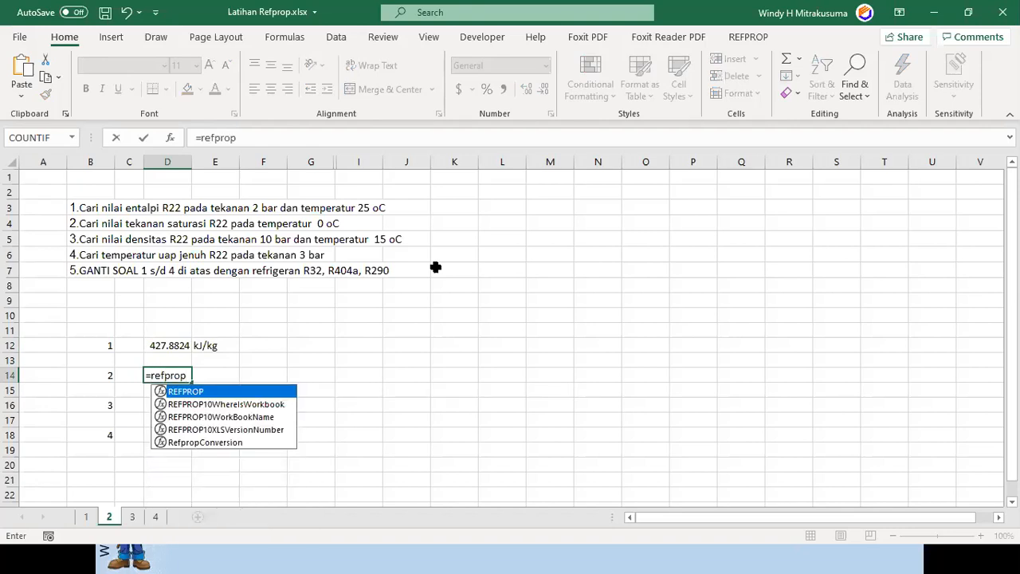
pyautogui.write('(')
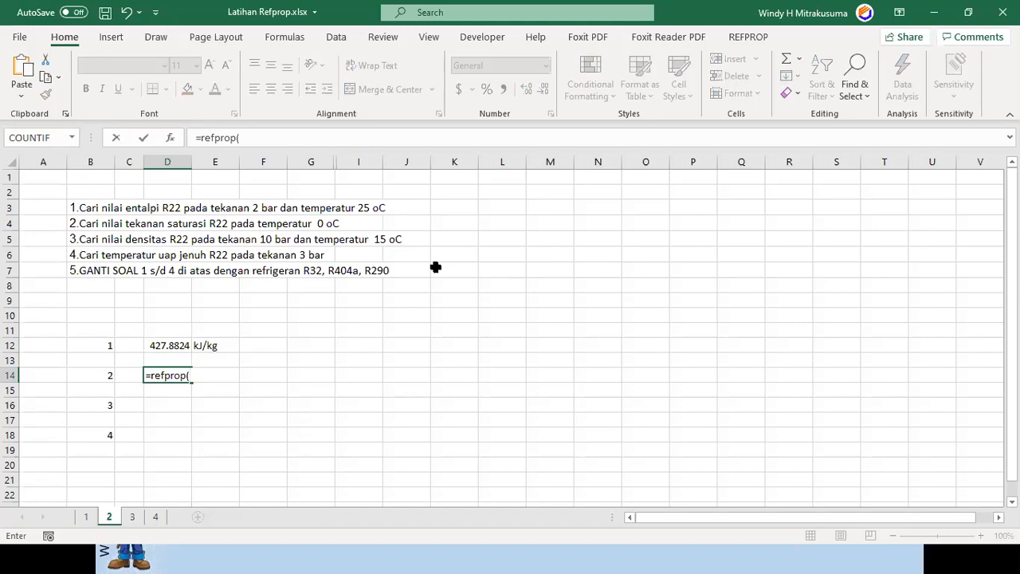
pyautogui.write('"')
pyautogui.write('p",')
pyautogui.press('Escape')
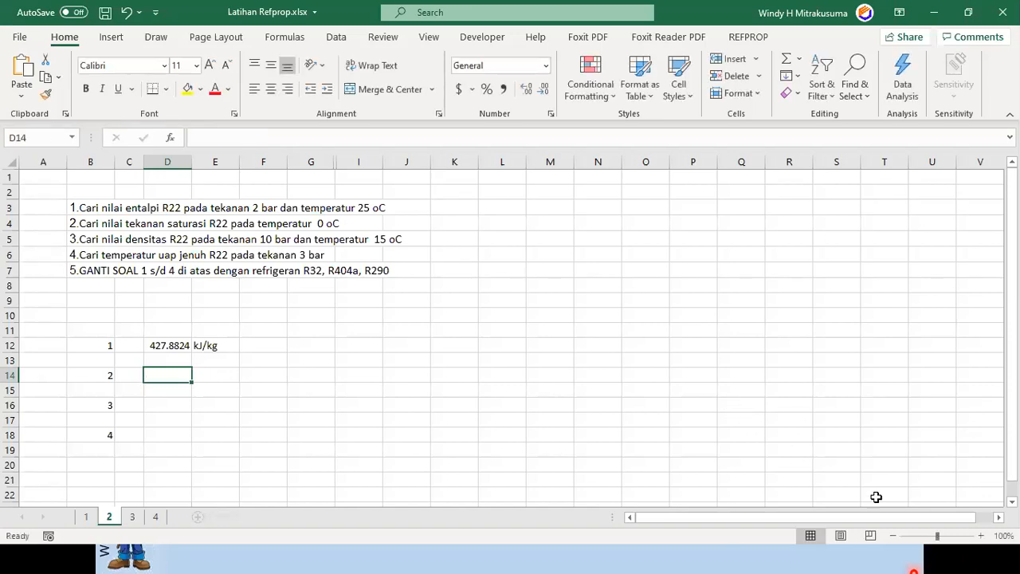
# - Calculate the R22 saturation pressure at 0 °C for question 2 in D14 with =refprop("p","R22","Tvap","mks",0+273.15,)
pyautogui.click(980, 535)
pyautogui.click(980, 536)
pyautogui.click(980, 535)
pyautogui.click(980, 535)
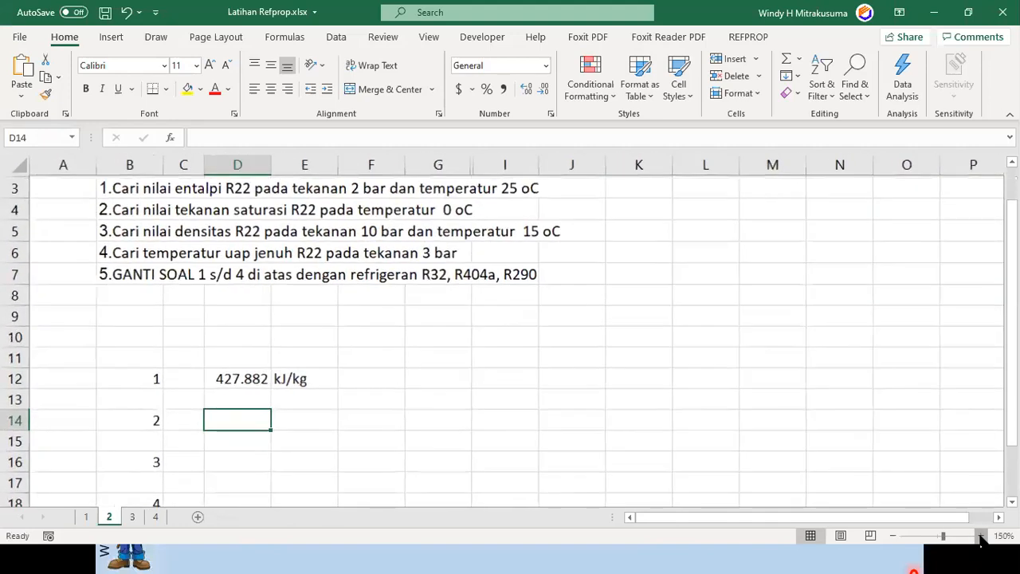
pyautogui.click(980, 535)
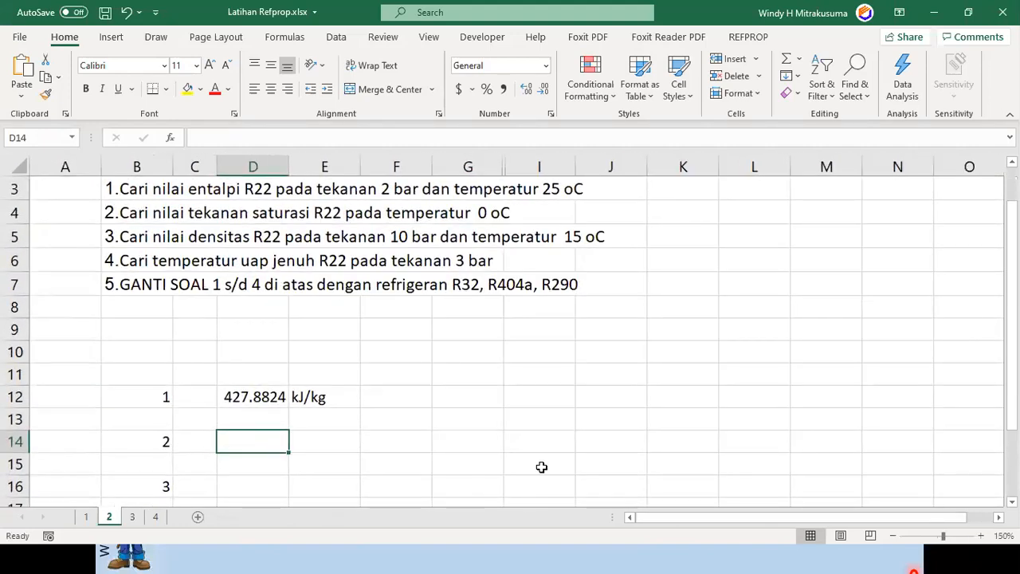
pyautogui.click(981, 536)
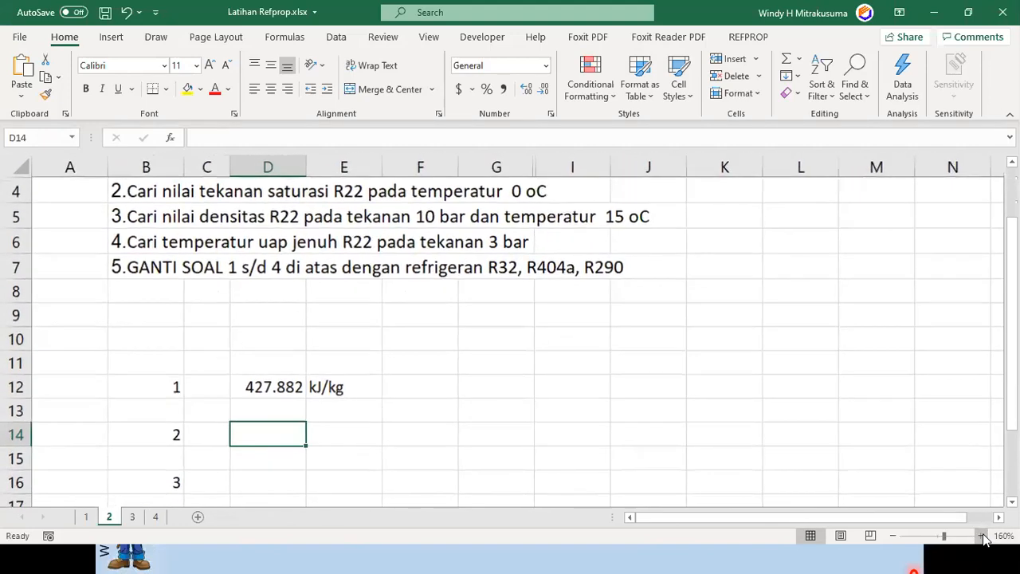
pyautogui.scroll(1, 726, 433)
pyautogui.scroll(-1, 726, 433)
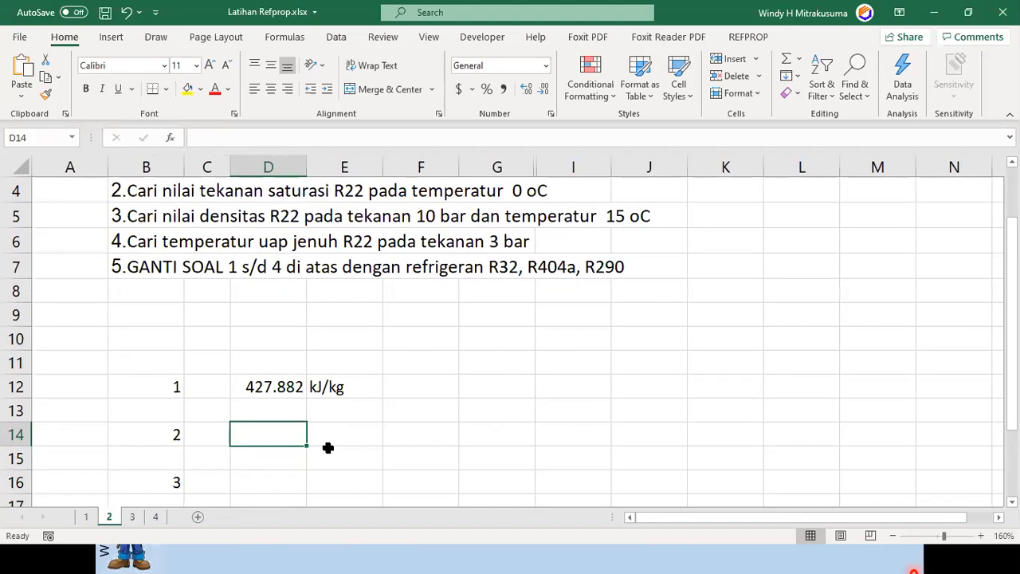
pyautogui.write('=re')
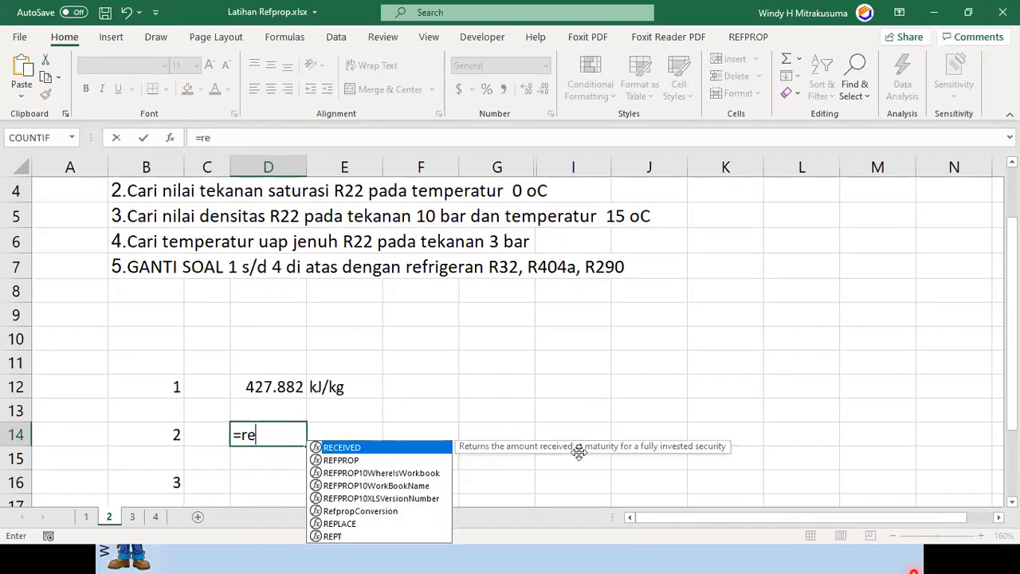
pyautogui.write('fprop(')
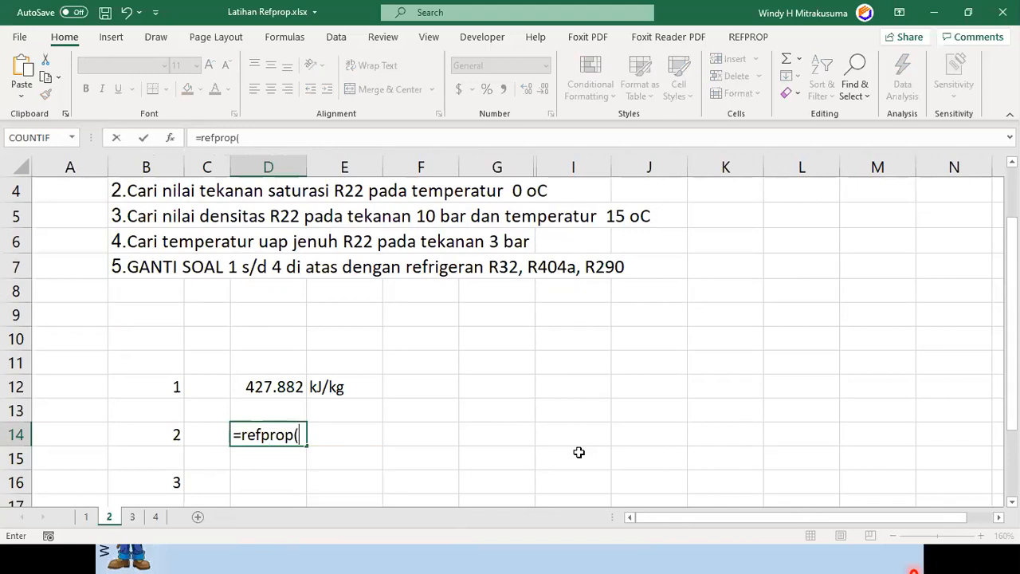
pyautogui.write('"p","R22"')
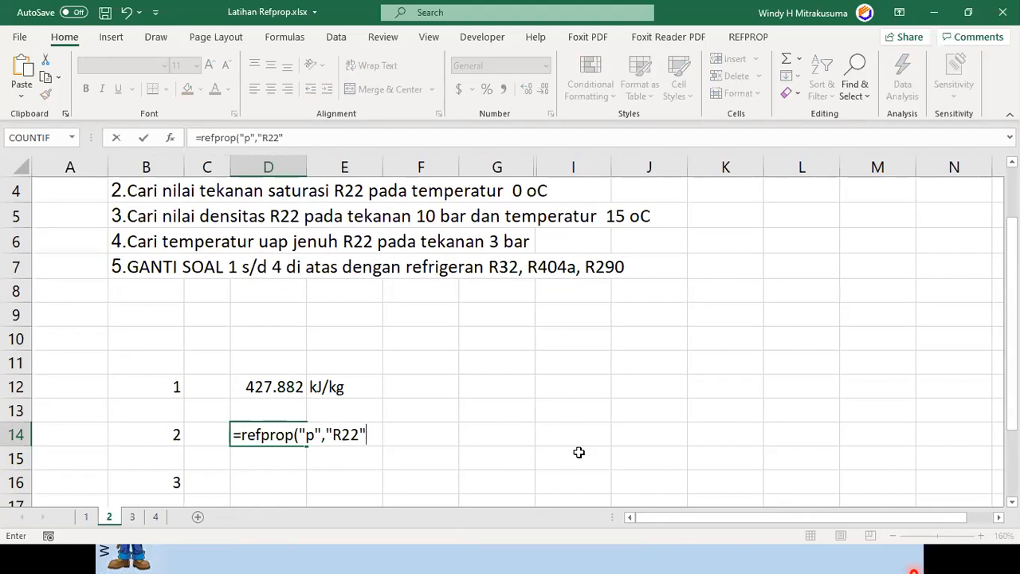
pyautogui.write(',')
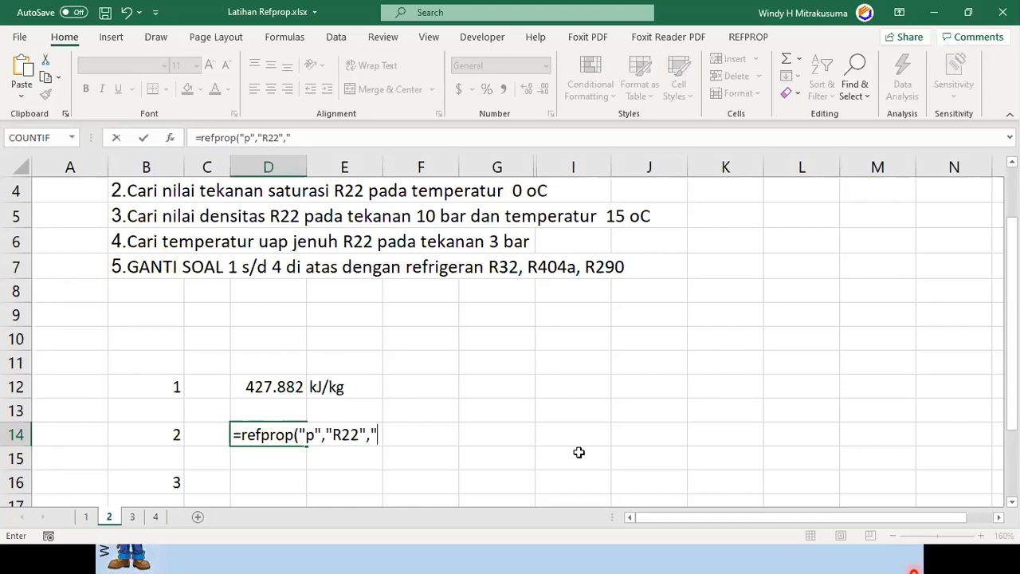
pyautogui.write('T')
pyautogui.write('vap')
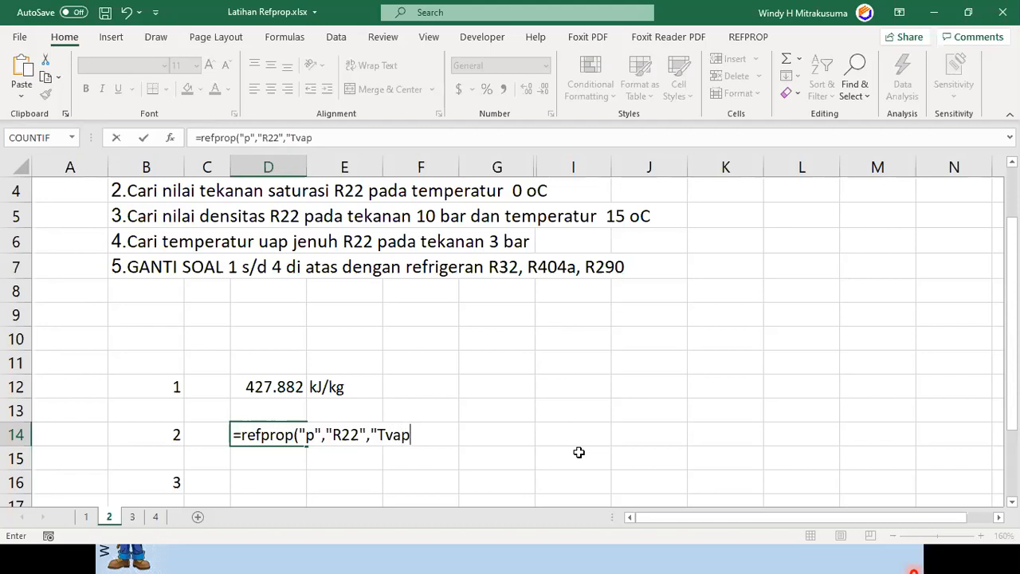
pyautogui.write('","mks",')
pyautogui.write('0')
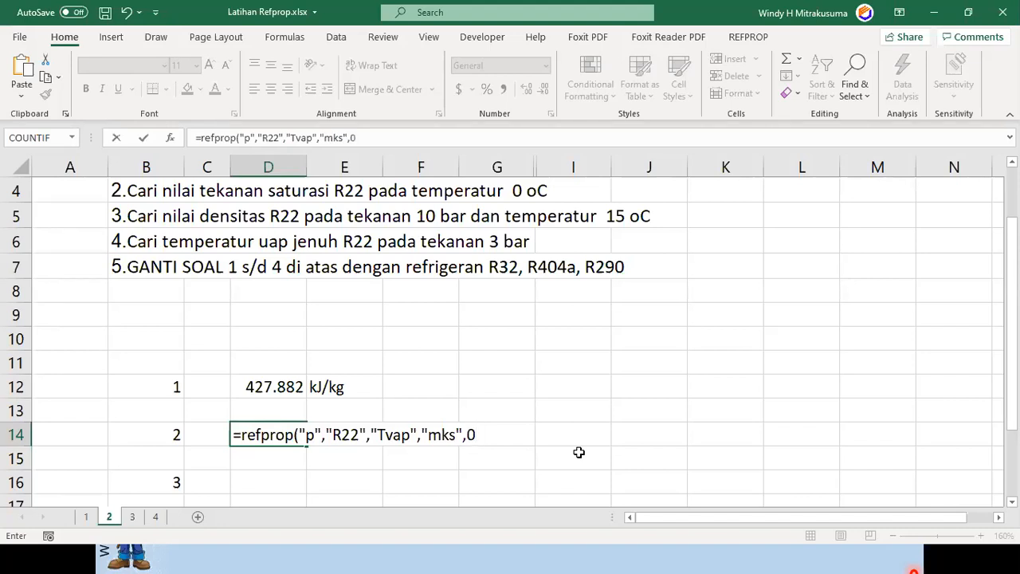
pyautogui.write('+273.15')
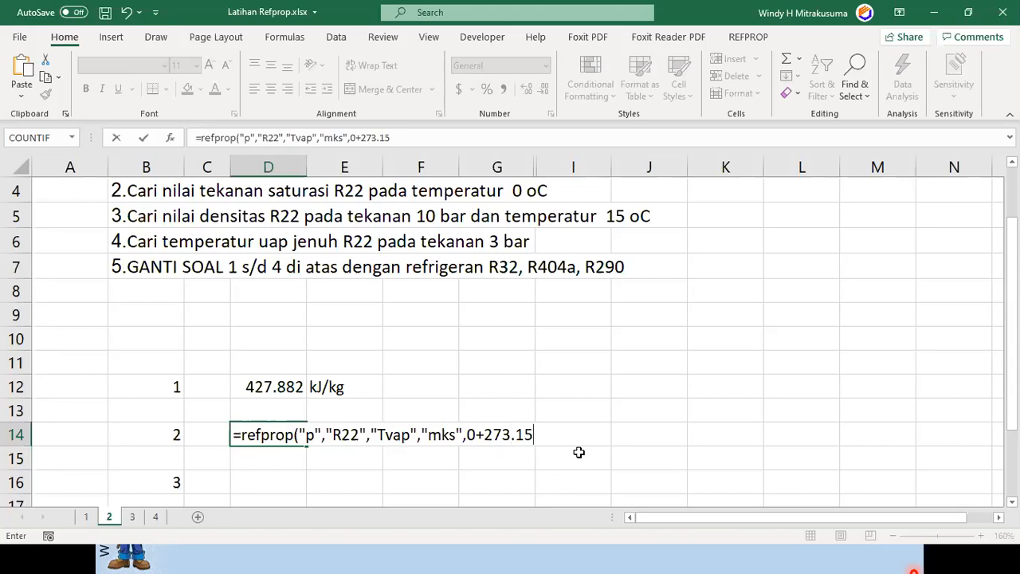
pyautogui.write(',)')
pyautogui.press('Return')
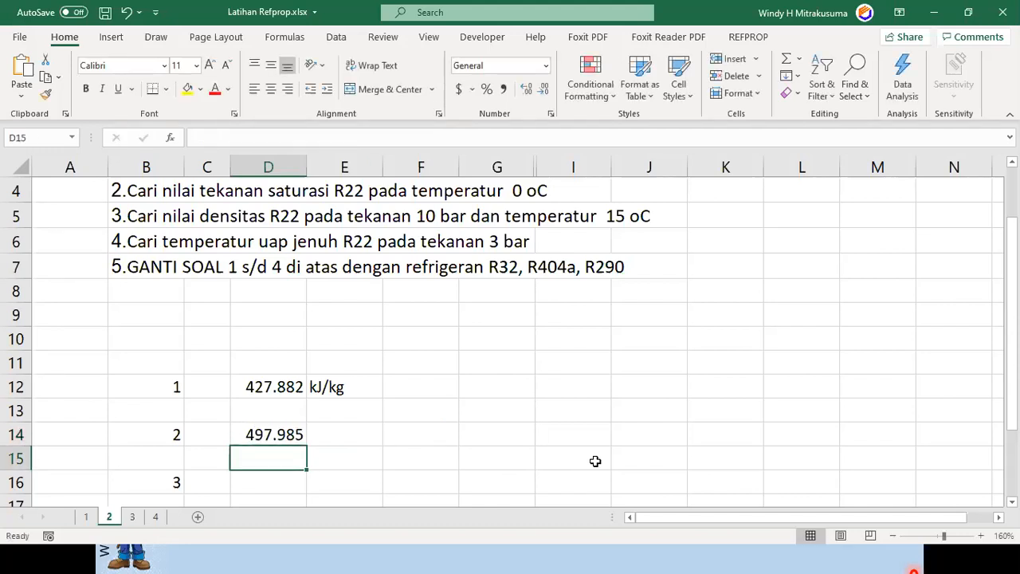
# - Enter the unit kPa in E14 beside the saturation pressure result
pyautogui.press('Up')
pyautogui.press('Right')
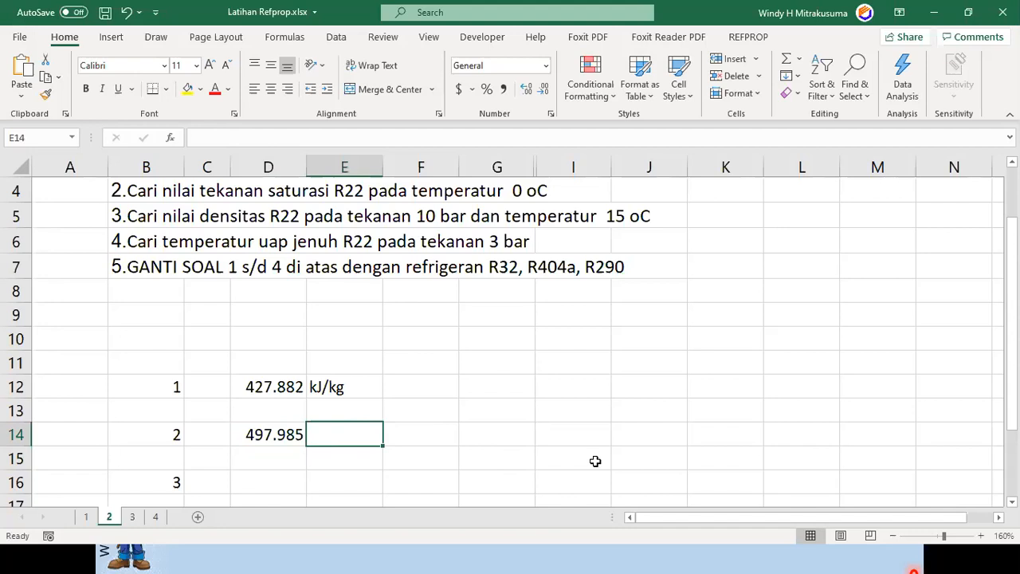
pyautogui.write('kPa')
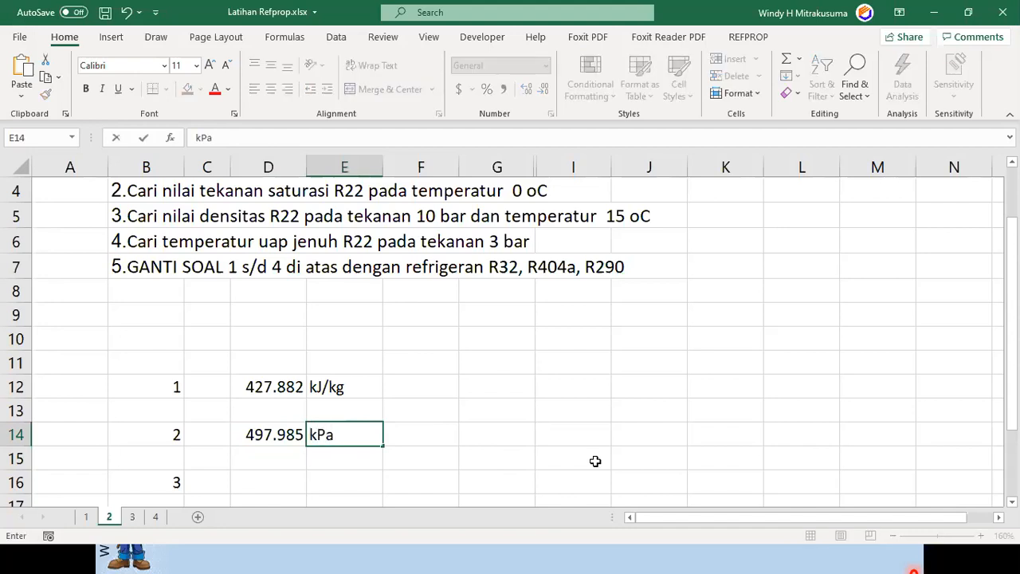
pyautogui.press('Tab')
# - Convert the saturation pressure to bar in F14 with =D14/100 and enter the unit bar in G14
pyautogui.write('=')
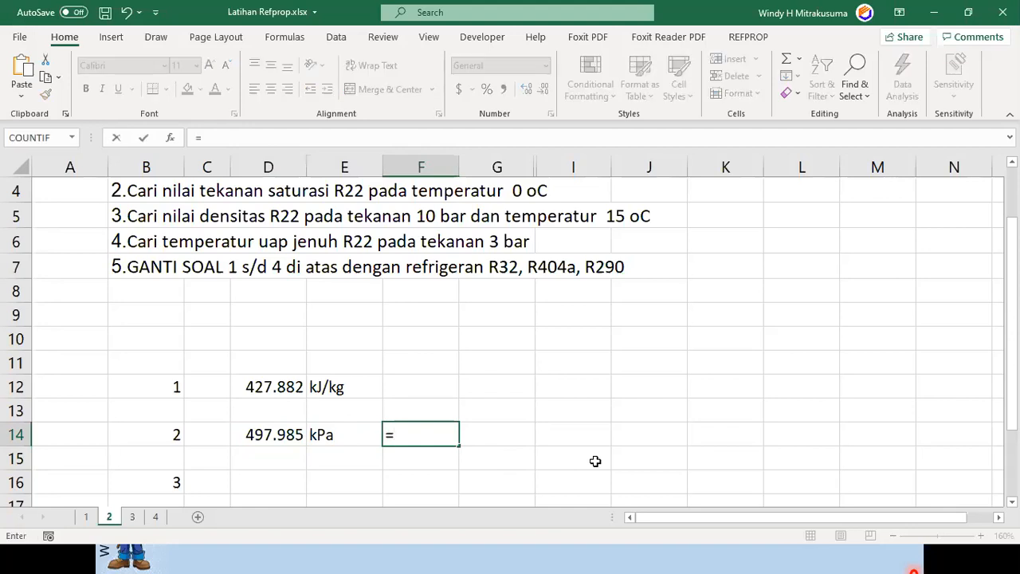
pyautogui.press('Left')
pyautogui.press('Left')
pyautogui.write('/100')
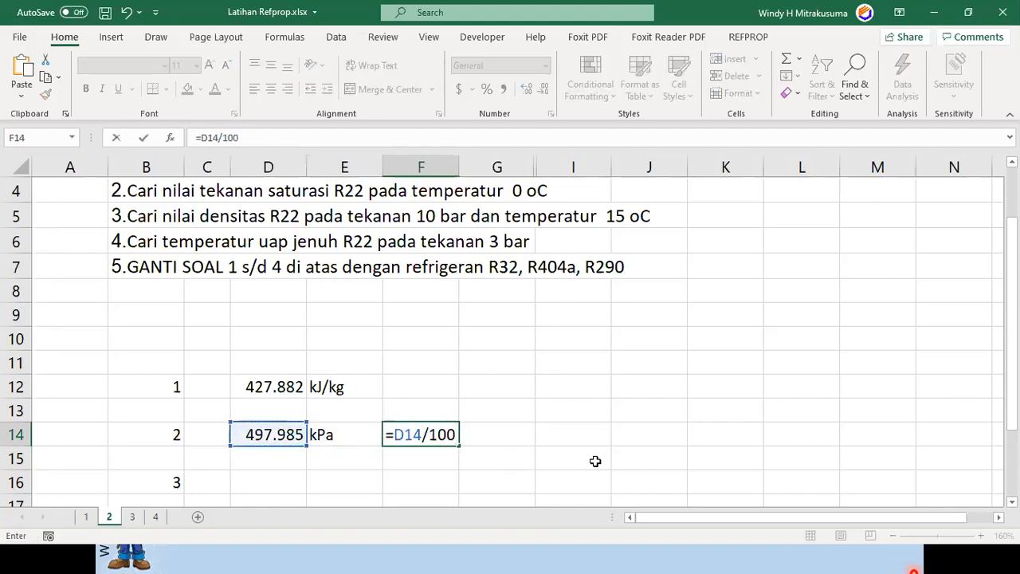
pyautogui.press('Return')
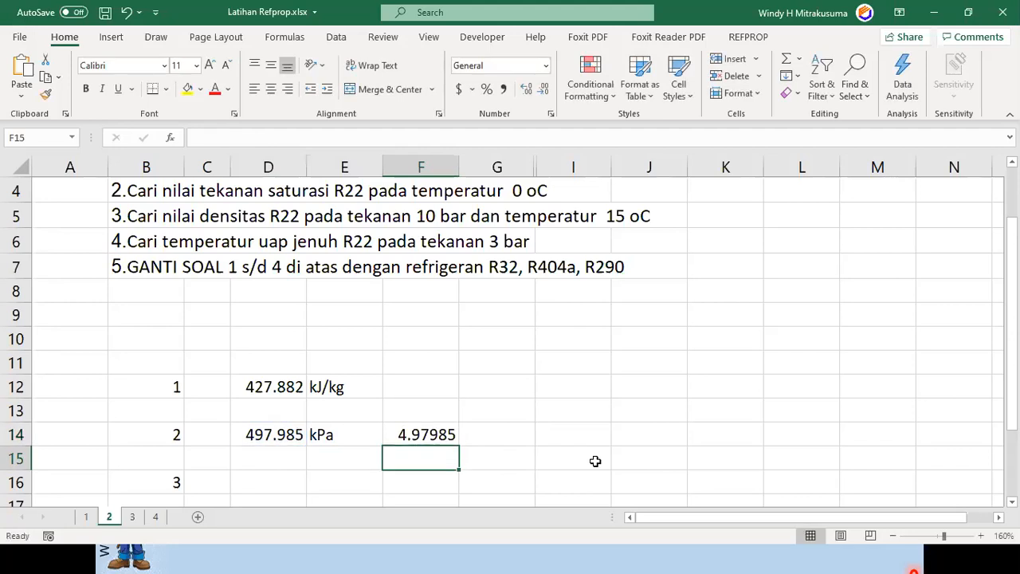
pyautogui.press('Up')
pyautogui.press('Right')
pyautogui.write('bar')
pyautogui.press('Return')
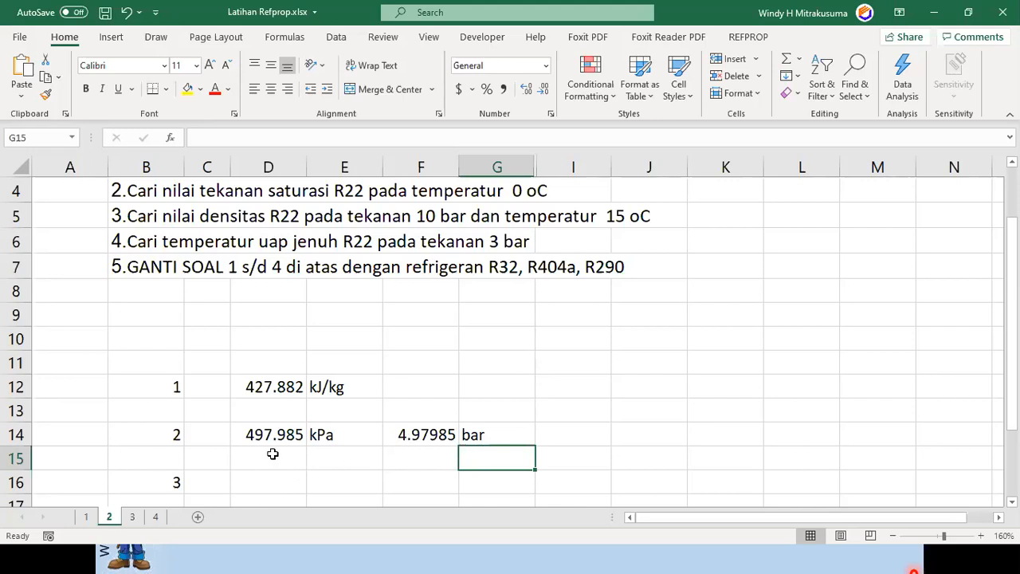
# - Calculate the R22 density at 10 bar and 15 °C for question 3 in D16 with =refprop("d","r22","PT","mks",10*100,15+273.15)
pyautogui.click(259, 483)
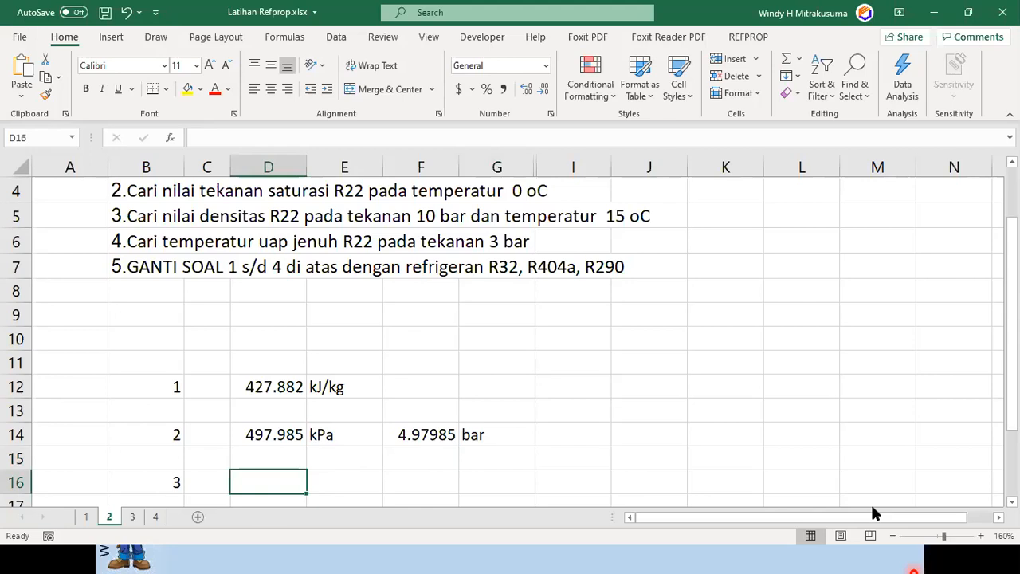
pyautogui.write('=')
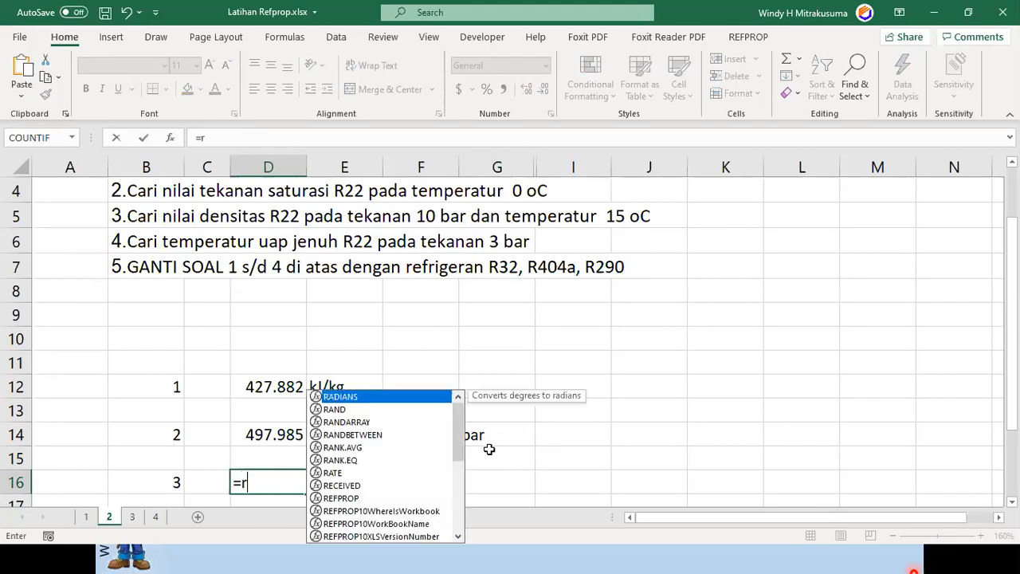
pyautogui.write('refprop')
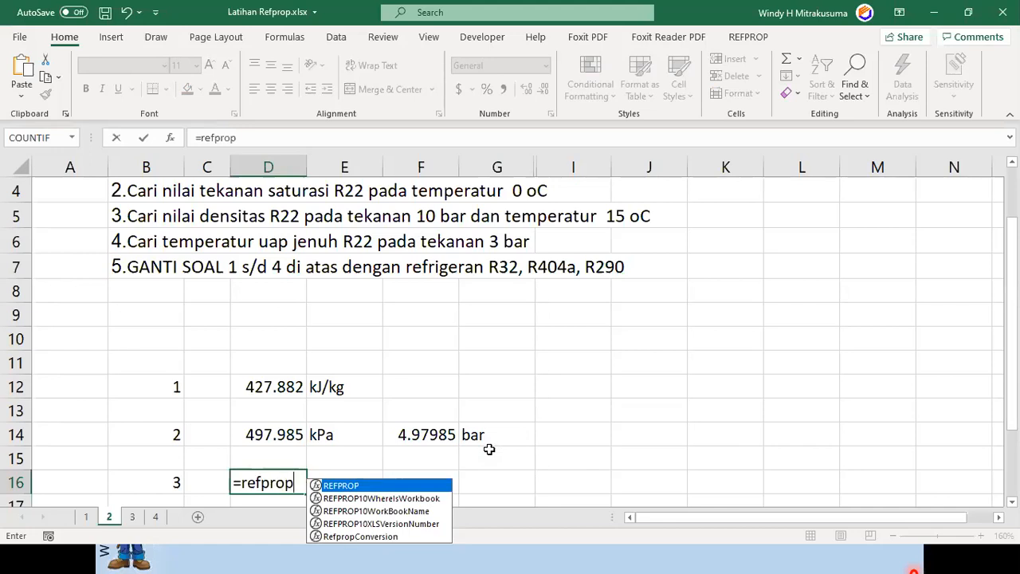
pyautogui.write('(')
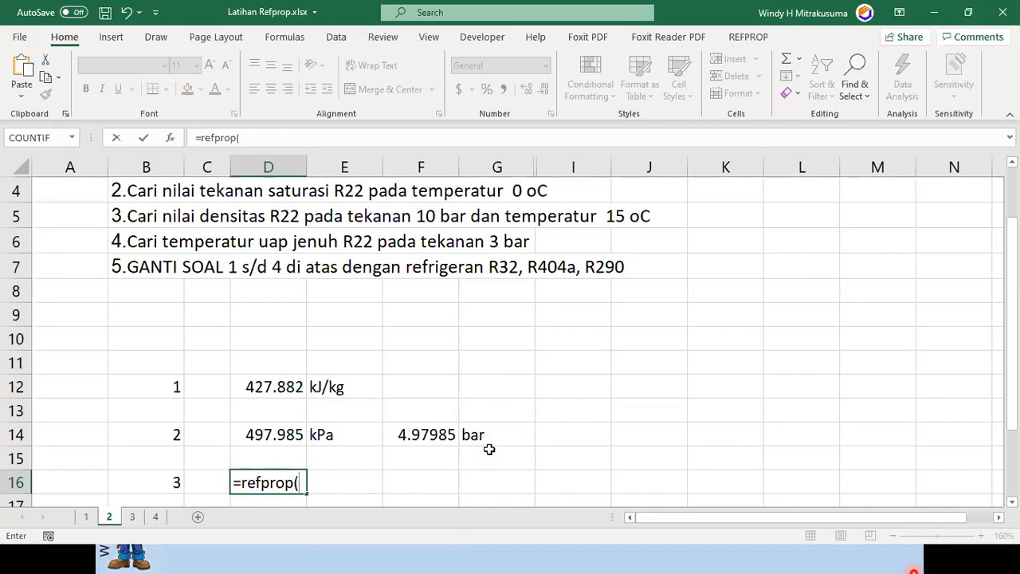
pyautogui.write('"t')
pyautogui.press('BackSpace')
pyautogui.write('d","r22"')
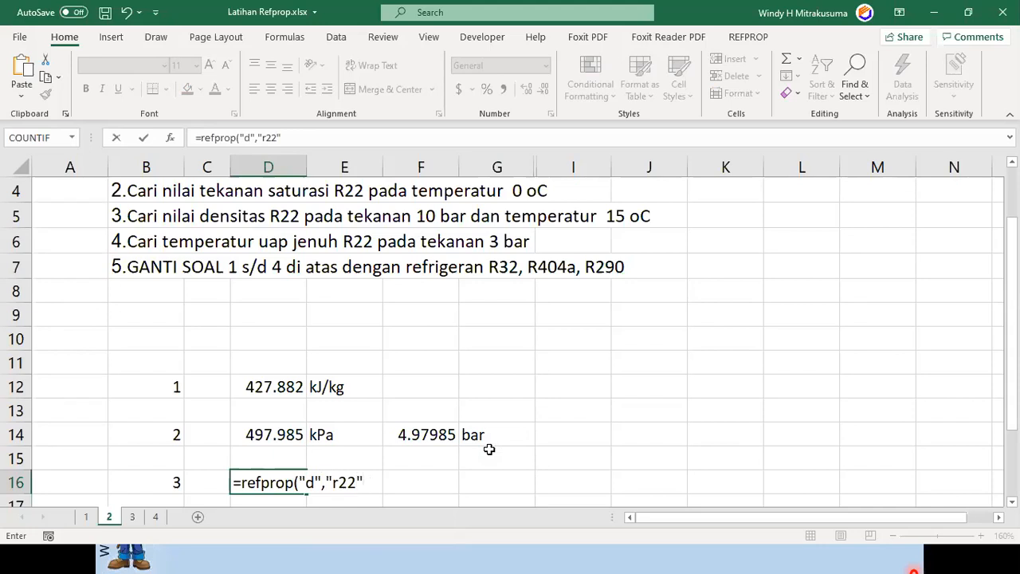
pyautogui.write(',"PT:')
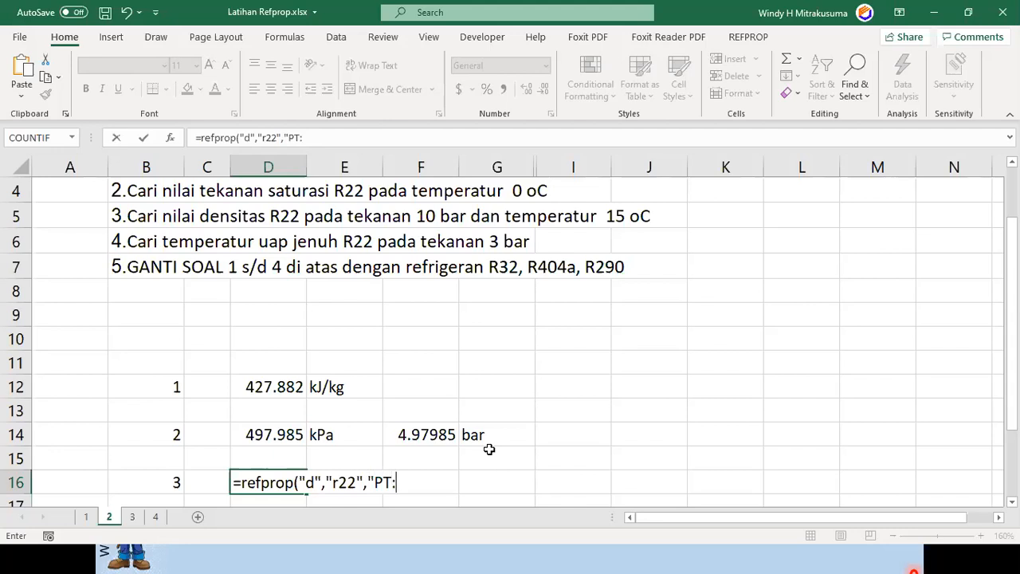
pyautogui.press('BackSpace')
pyautogui.write('",')
pyautogui.press('BackSpace')
pyautogui.write('"mks",')
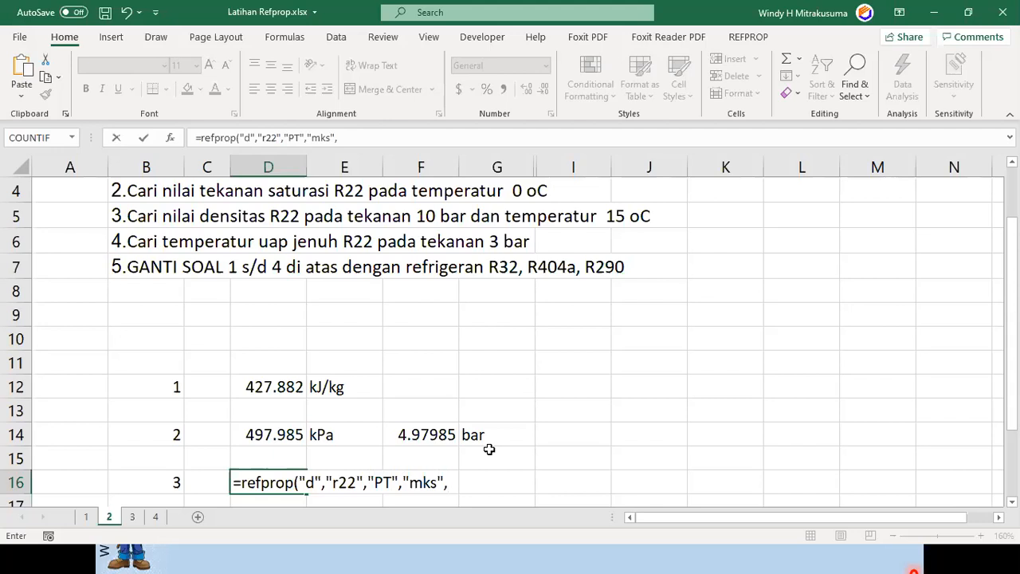
pyautogui.write('10*100')
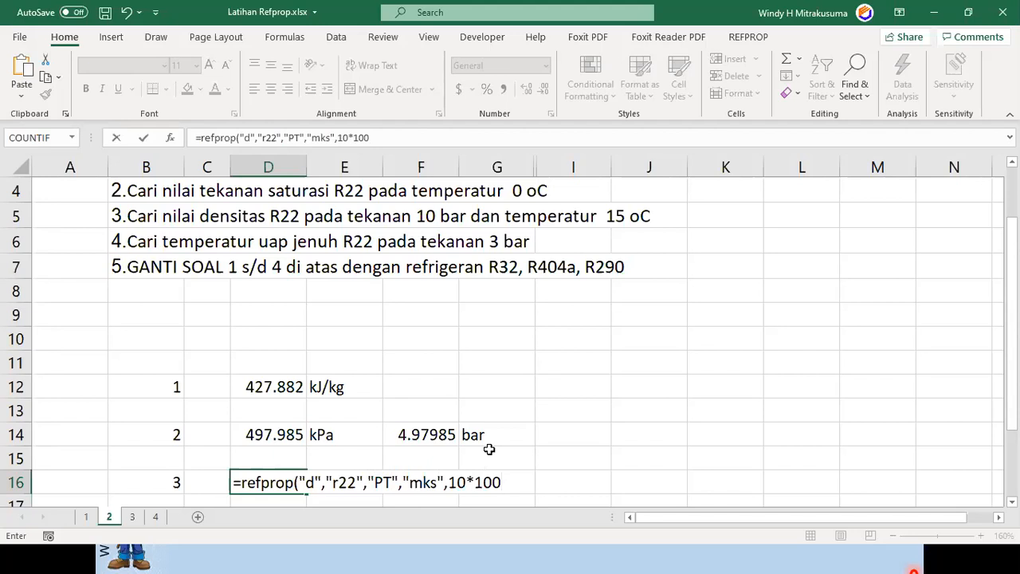
pyautogui.write(',15+')
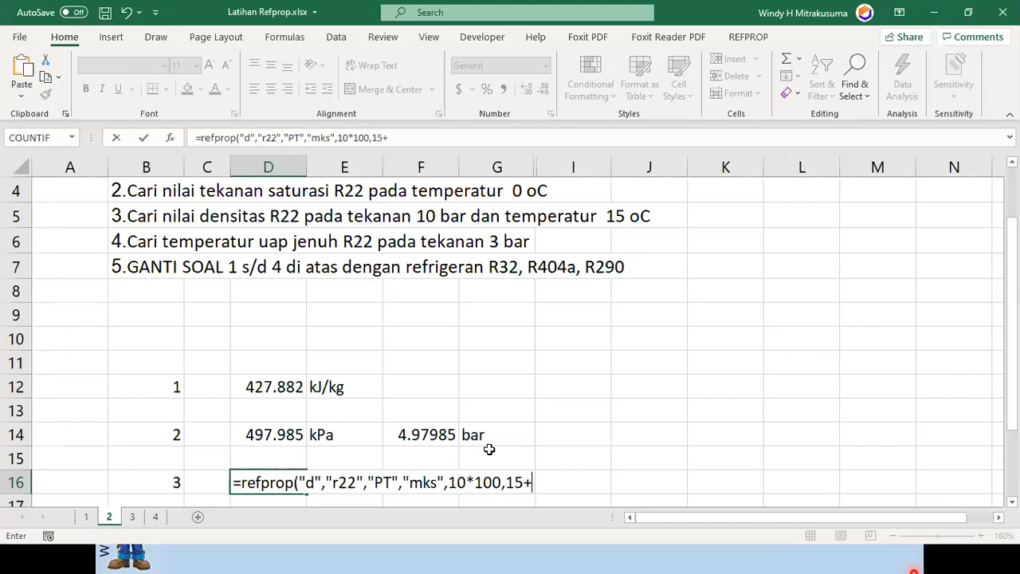
pyautogui.write('273.15)')
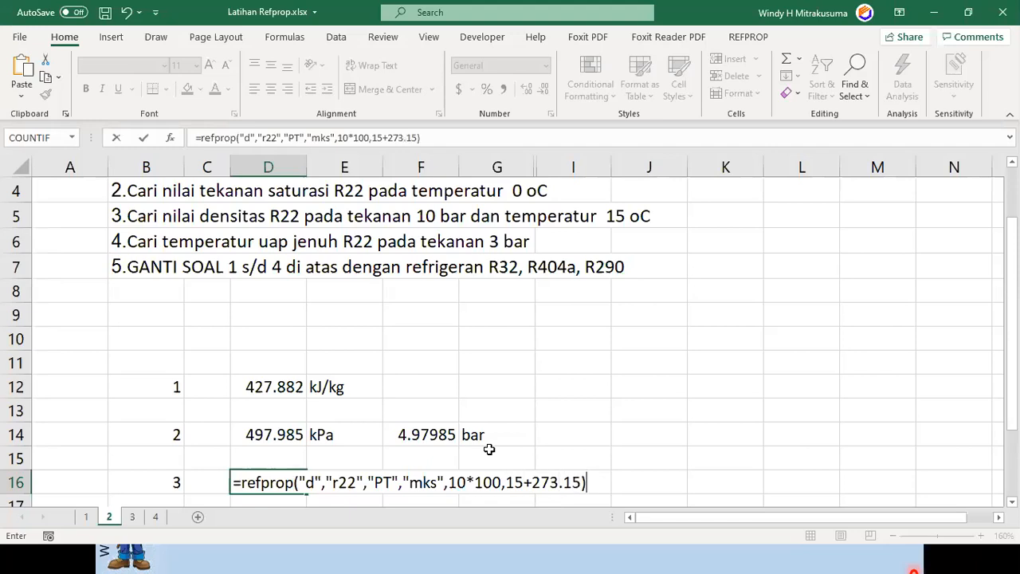
pyautogui.press('Return')
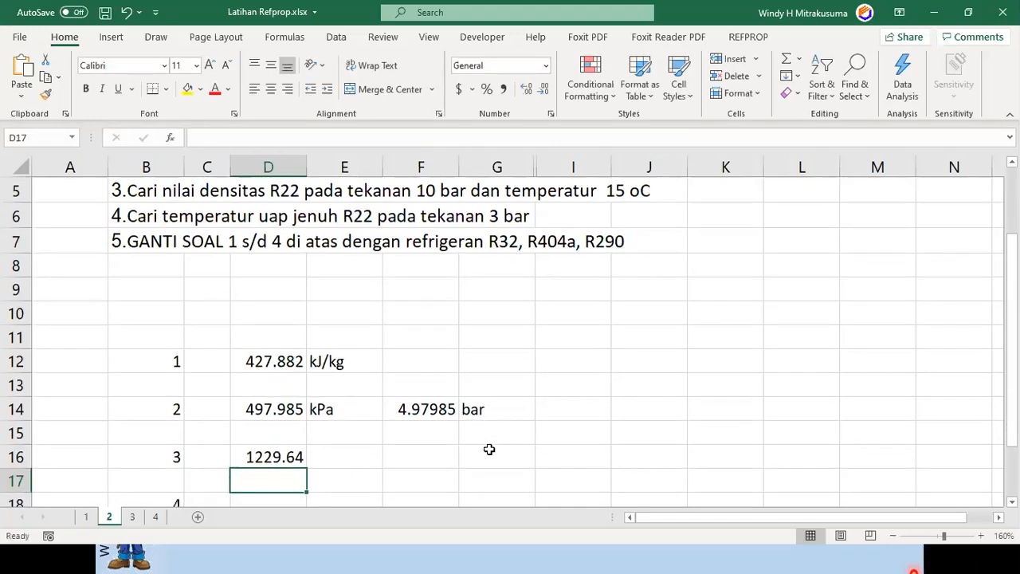
# - Enter the unit kg/m3 in E16 beside the density result
pyautogui.press('Up')
pyautogui.press('Right')
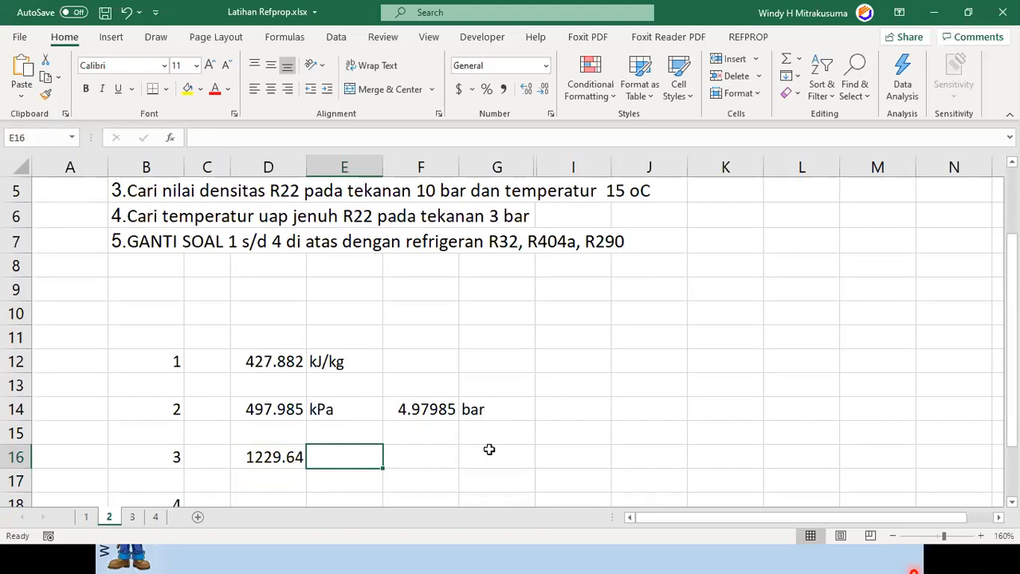
pyautogui.write('kg')
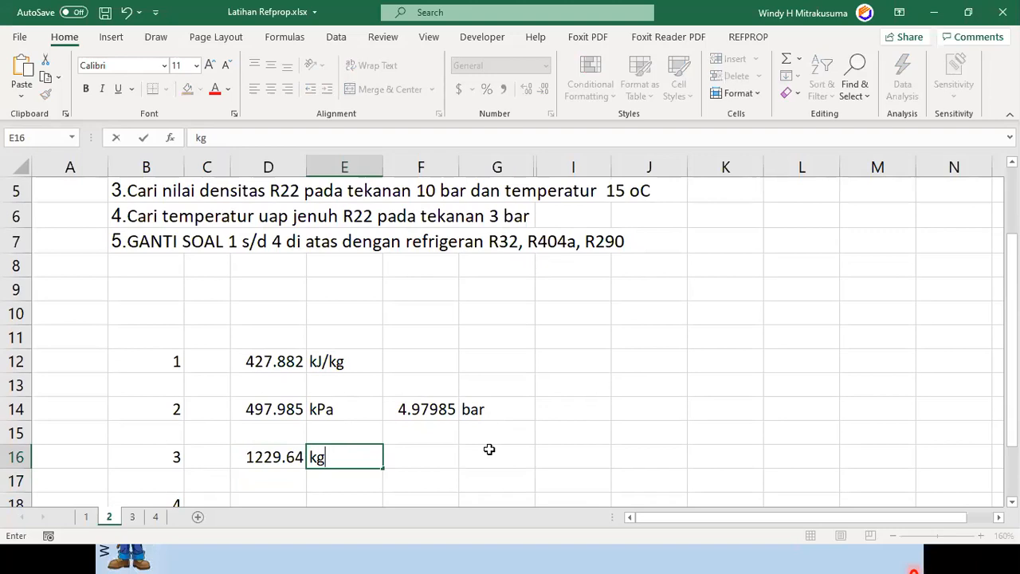
pyautogui.write('/m3')
pyautogui.press('Return')
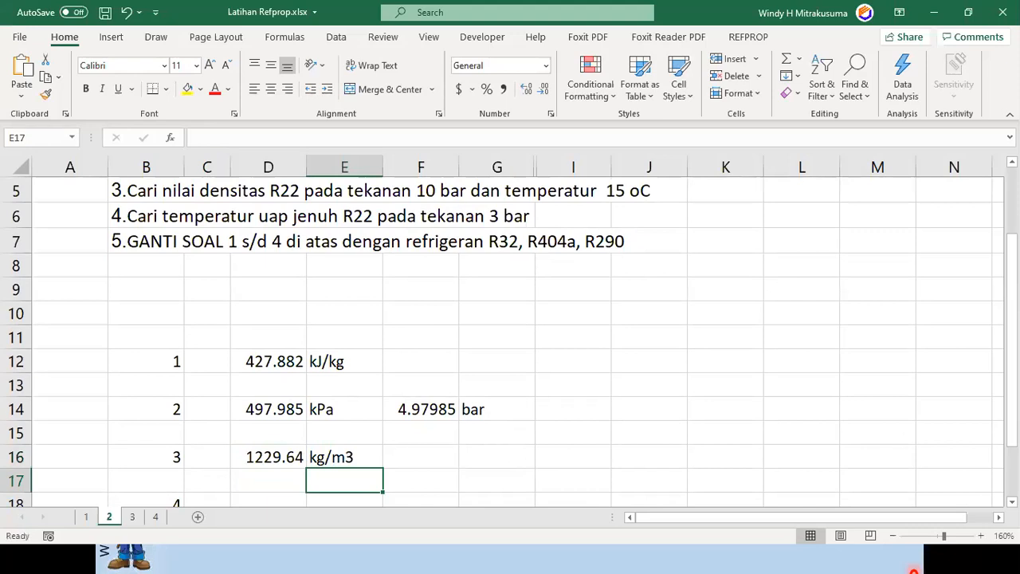
# - Calculate the R22 saturated vapour temperature at 3 bar for question 4 in D18 with =refprop("T","R22","Pvap","mks",3*100,)
pyautogui.click(1012, 502)
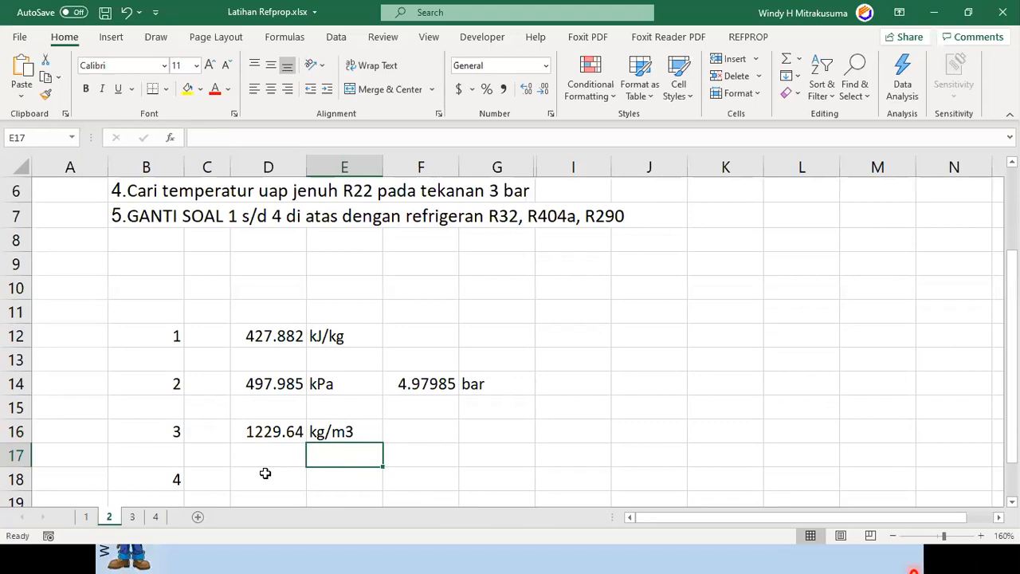
pyautogui.click(262, 481)
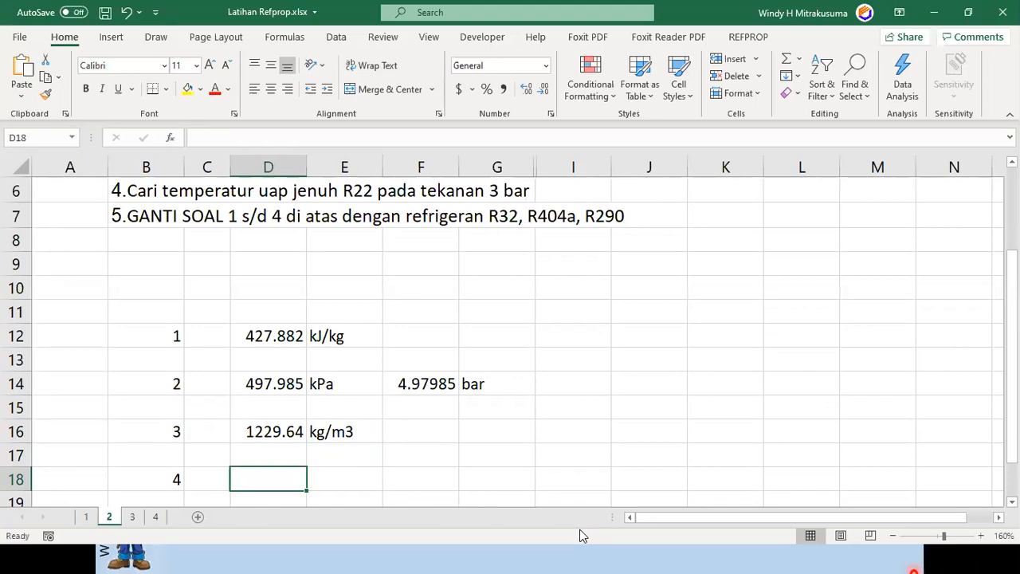
pyautogui.write('=')
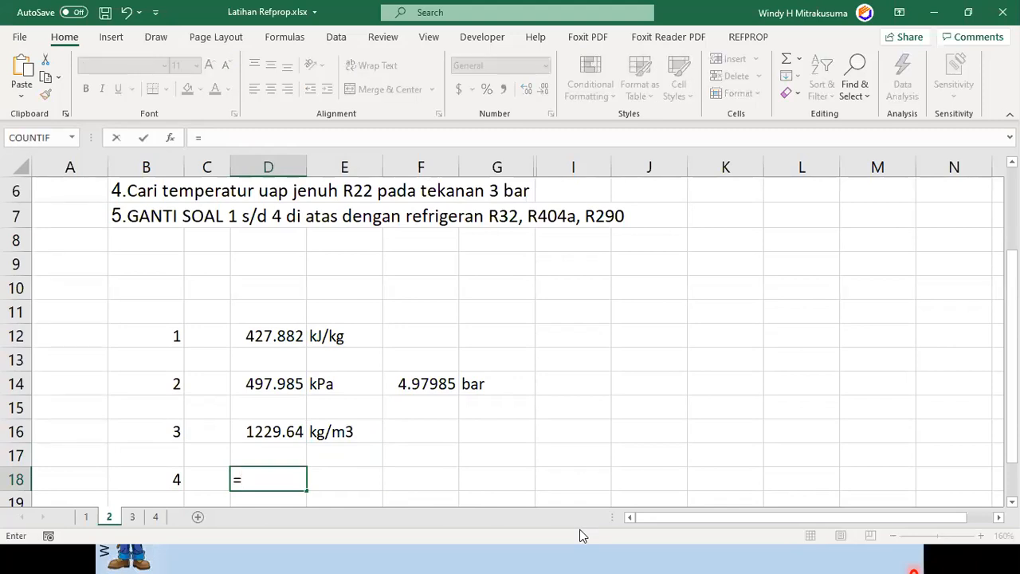
pyautogui.write('refpr')
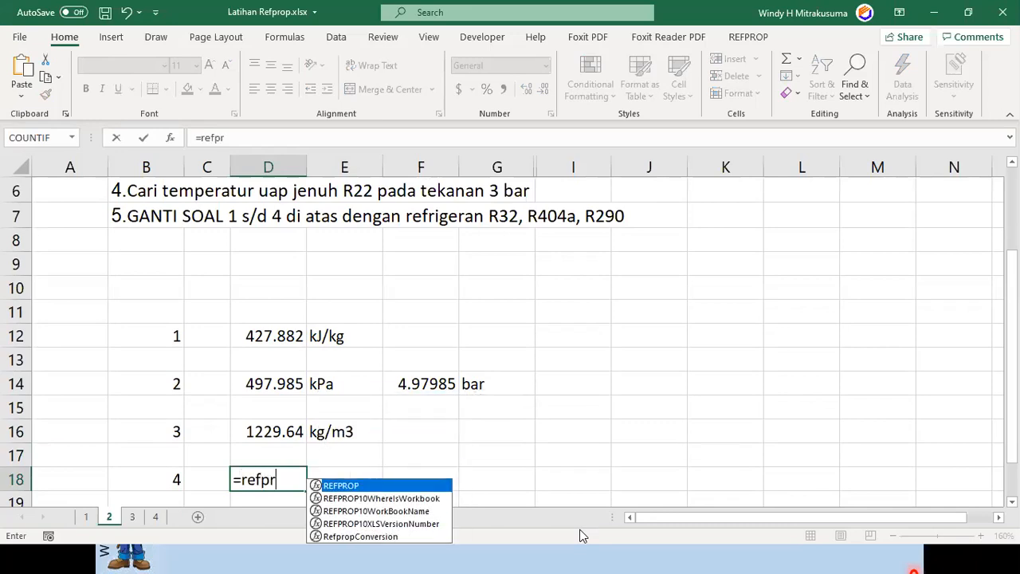
pyautogui.write('op(')
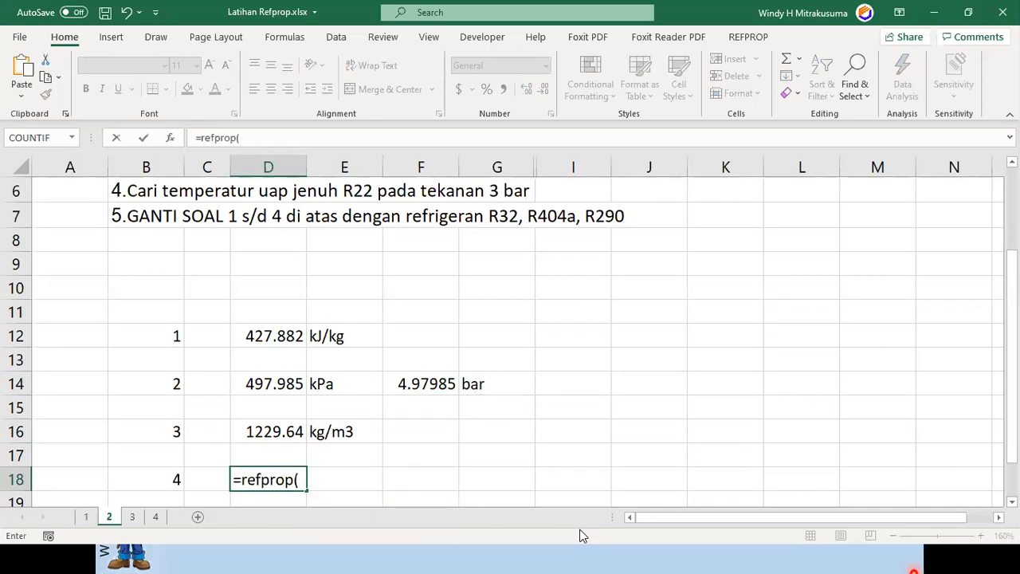
pyautogui.write('"T","R22')
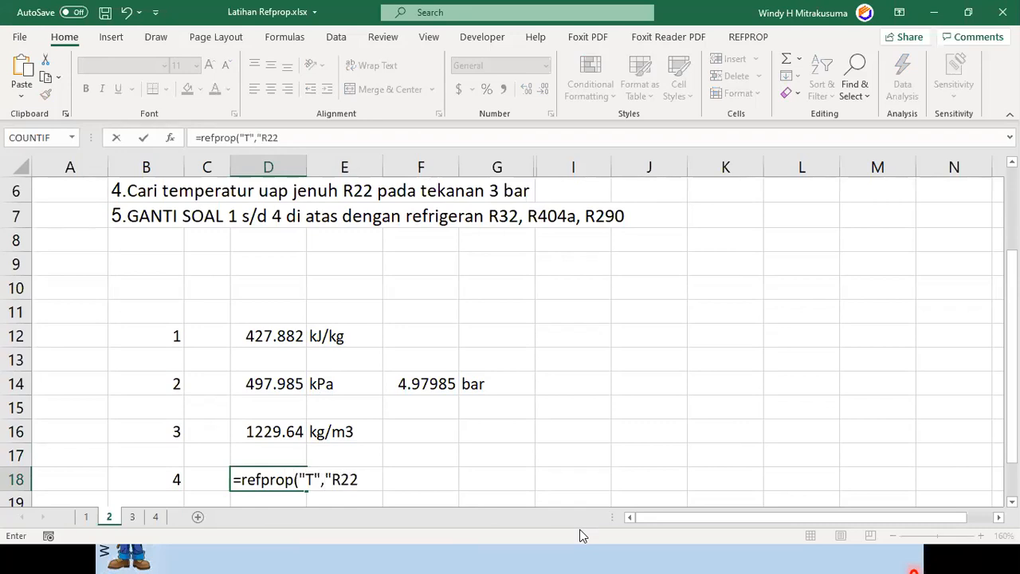
pyautogui.write('","')
pyautogui.write('Pvap","')
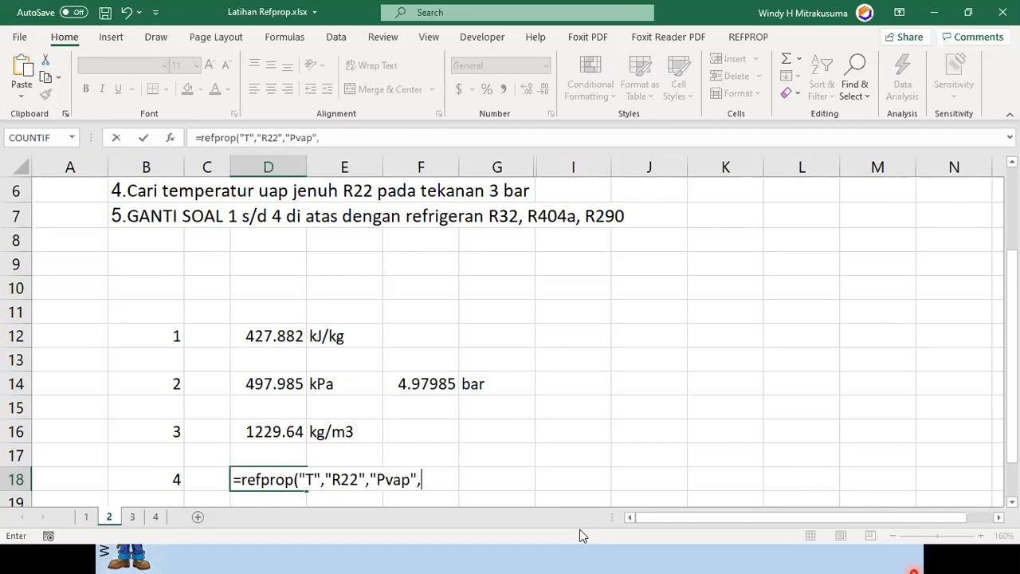
pyautogui.write('mks",')
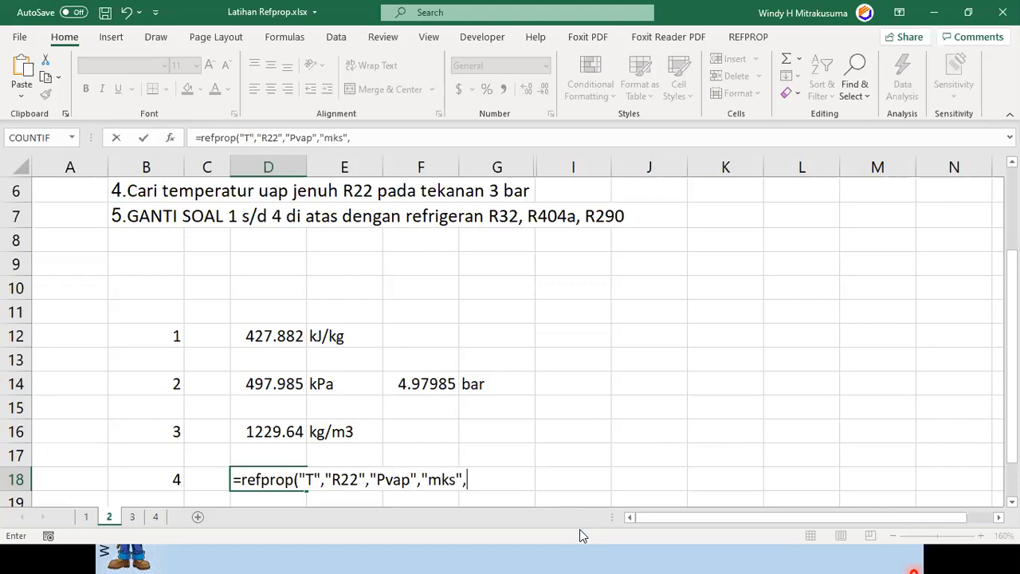
pyautogui.write('3*100,)')
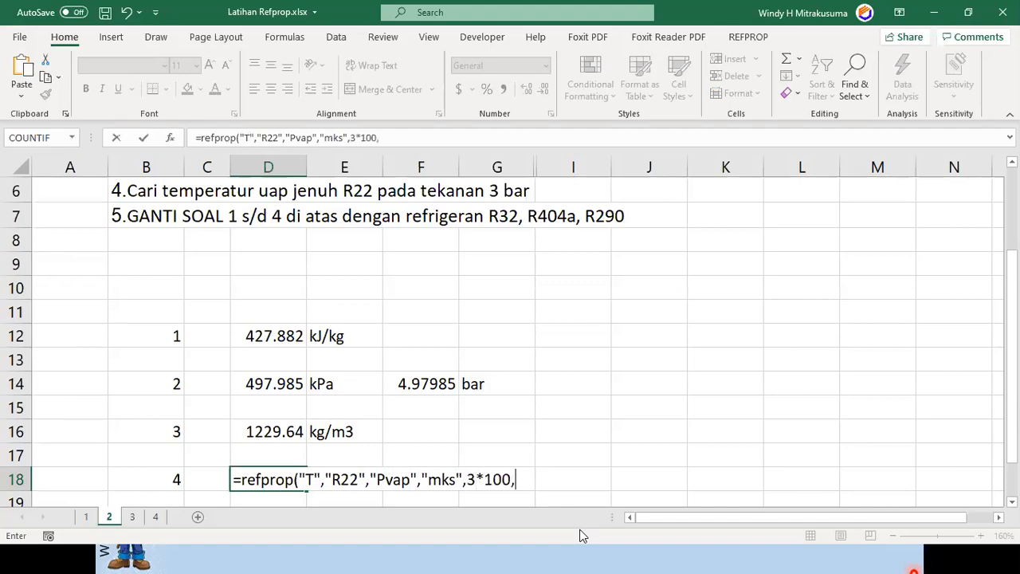
pyautogui.press('Return')
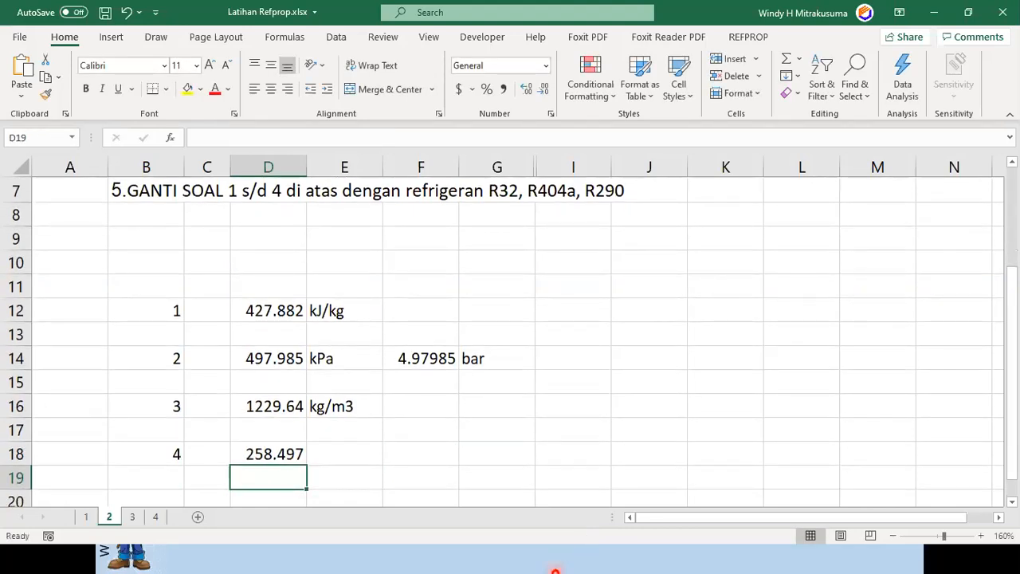
# - Enter the unit K in E18 beside the saturated vapour temperature result
pyautogui.click(347, 458)
pyautogui.write('K')
pyautogui.press('Tab')
# - Convert the temperature to Celsius in F18 with =D18-273.15 and enter the unit oC in G18
pyautogui.write('=')
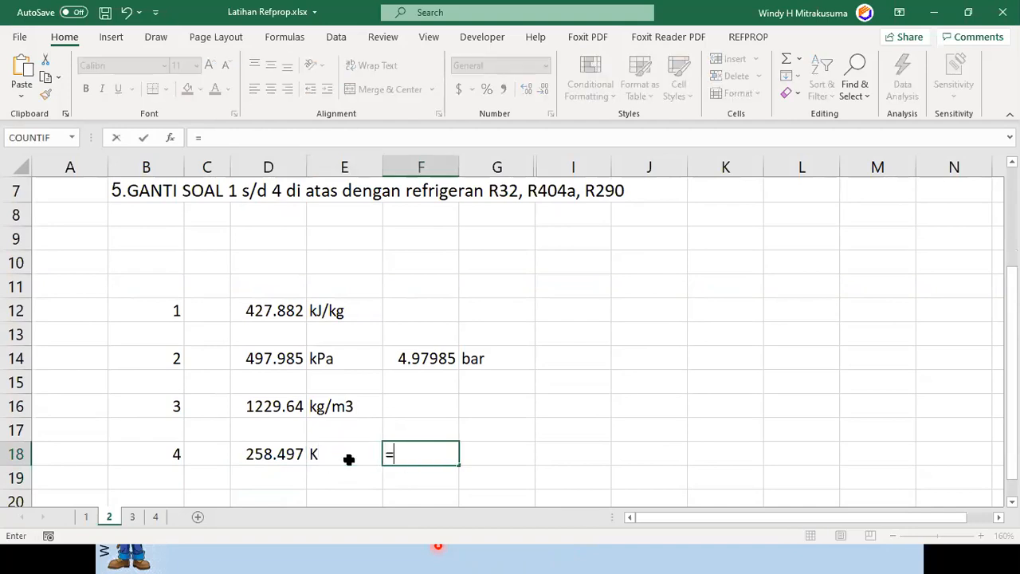
pyautogui.press('Left')
pyautogui.press('Left')
pyautogui.write('-273.15')
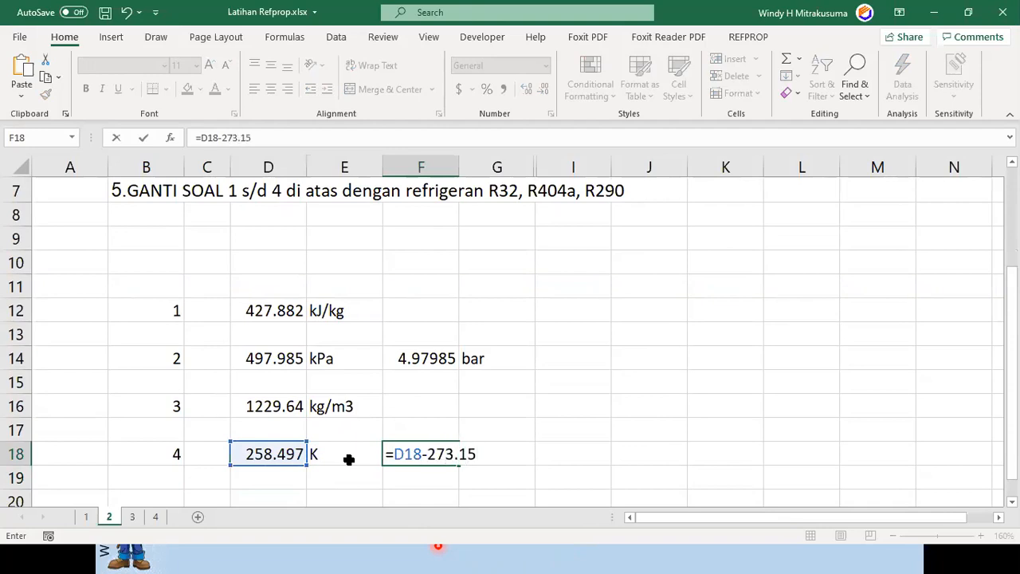
pyautogui.press('Return')
pyautogui.press('Up')
pyautogui.press('Right')
pyautogui.write('oC')
pyautogui.press('Return')
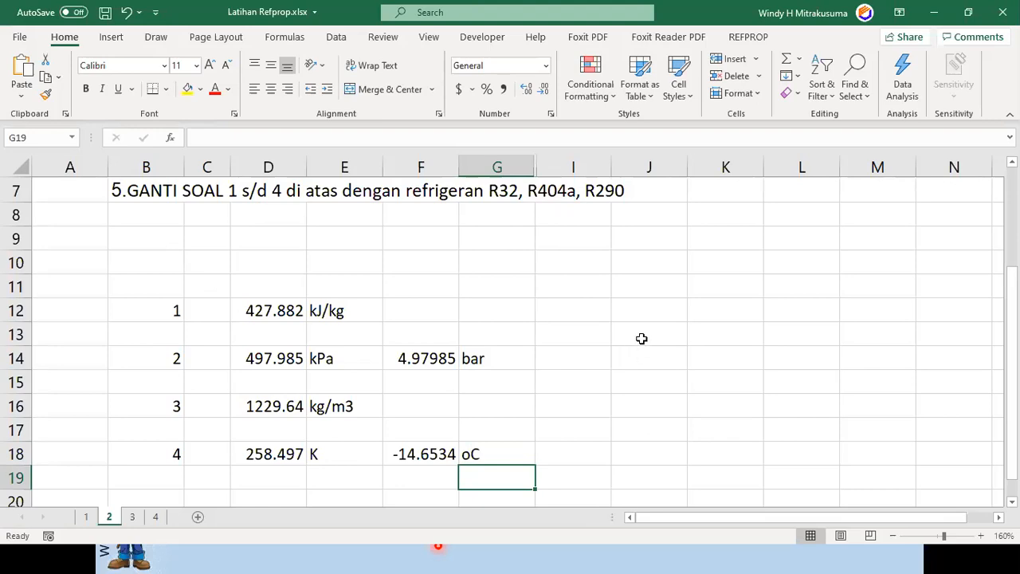
# - Unhide column H between columns G and I
pyautogui.moveTo(523, 159); pyautogui.dragTo(538, 160)
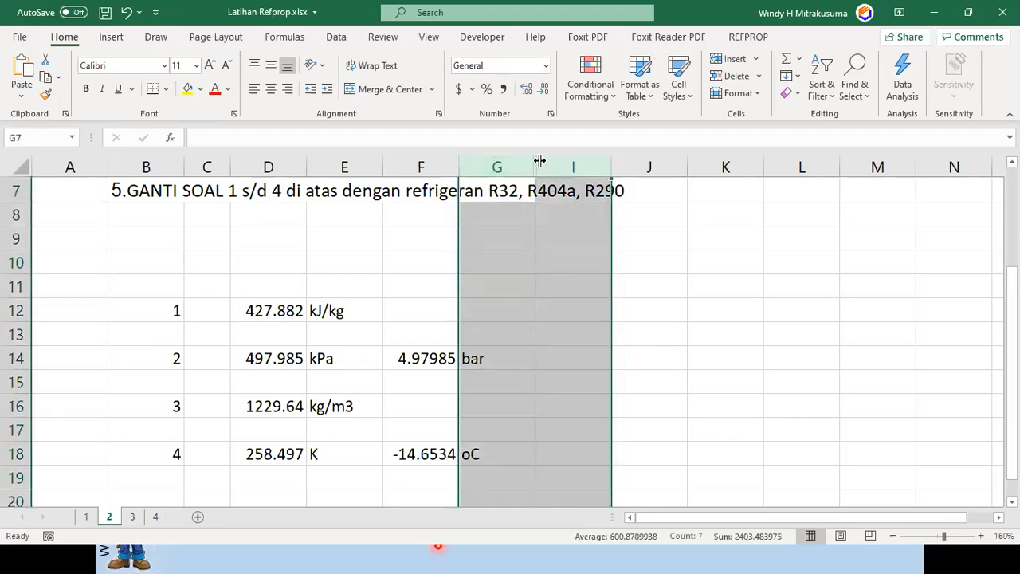
pyautogui.rightClick(539, 159)
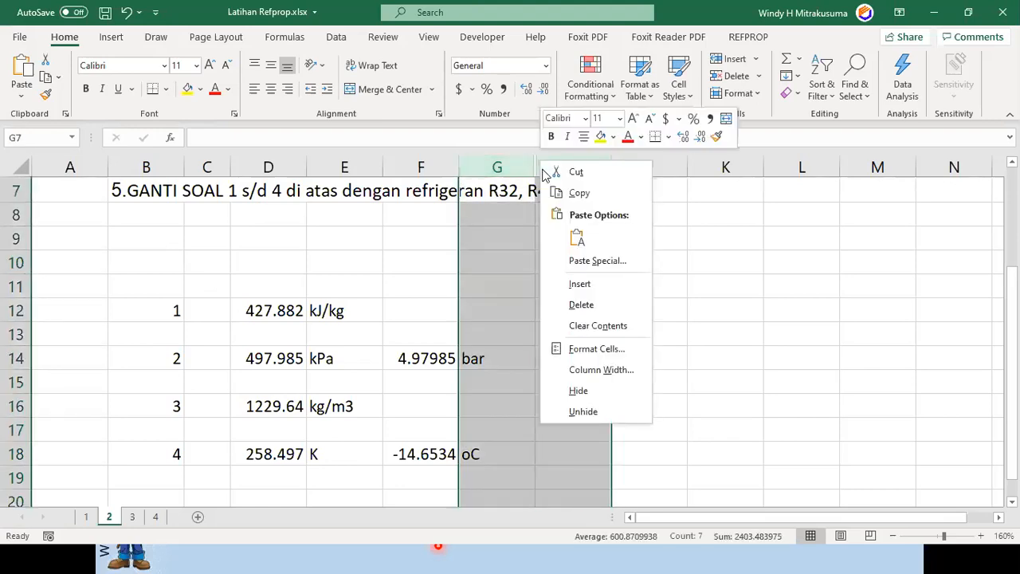
pyautogui.click(583, 411)
pyautogui.moveTo(703, 344); pyautogui.dragTo(773, 341)
pyautogui.click(773, 340)
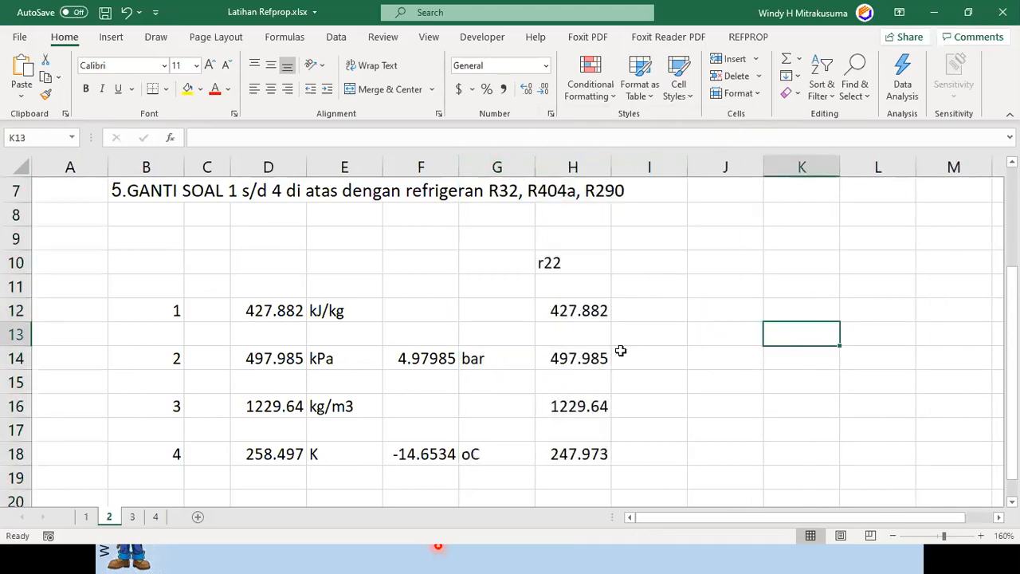
# - Insert three blank columns before the r22 reference results in column H
pyautogui.click(571, 163)
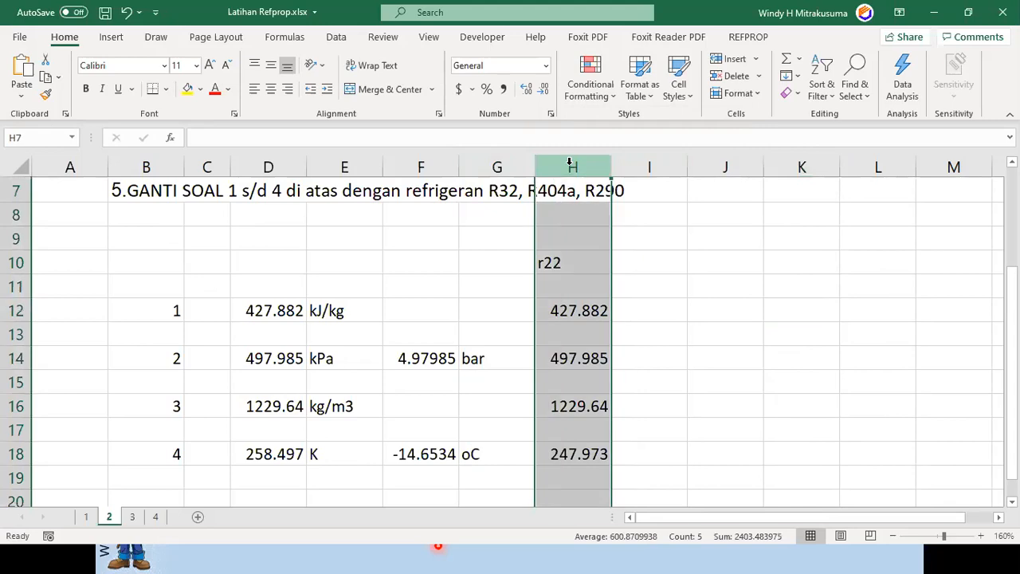
pyautogui.moveTo(571, 163); pyautogui.dragTo(723, 163)
pyautogui.rightClick(699, 168)
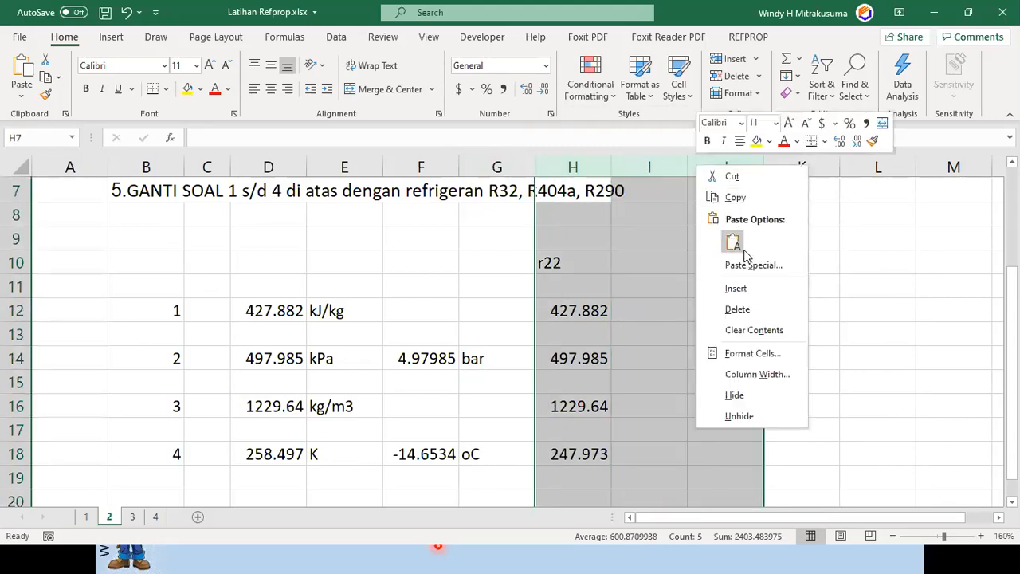
pyautogui.click(744, 288)
pyautogui.click(646, 317)
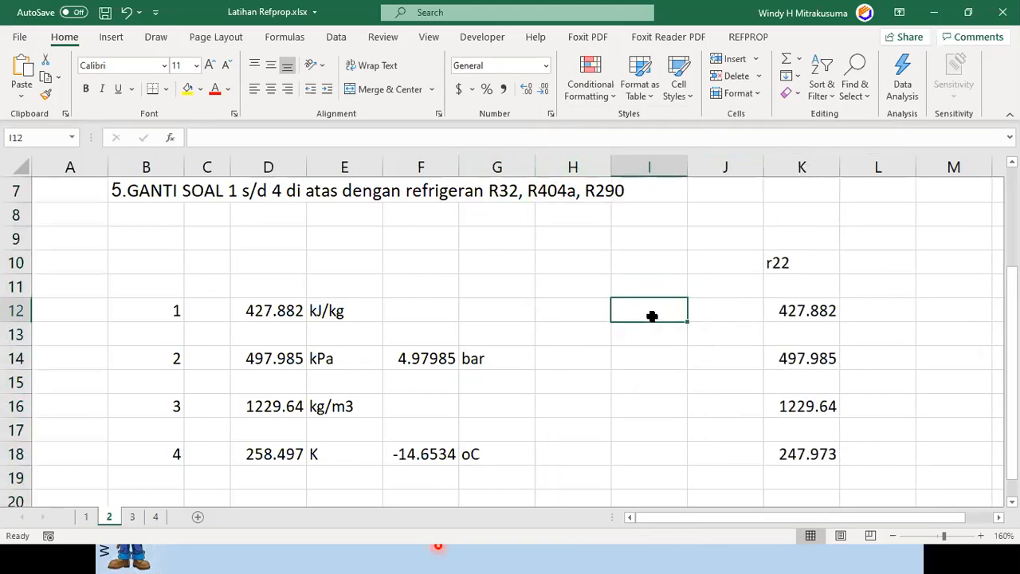
# - Hide column K, which holds the r22 reference results
pyautogui.click(294, 312)
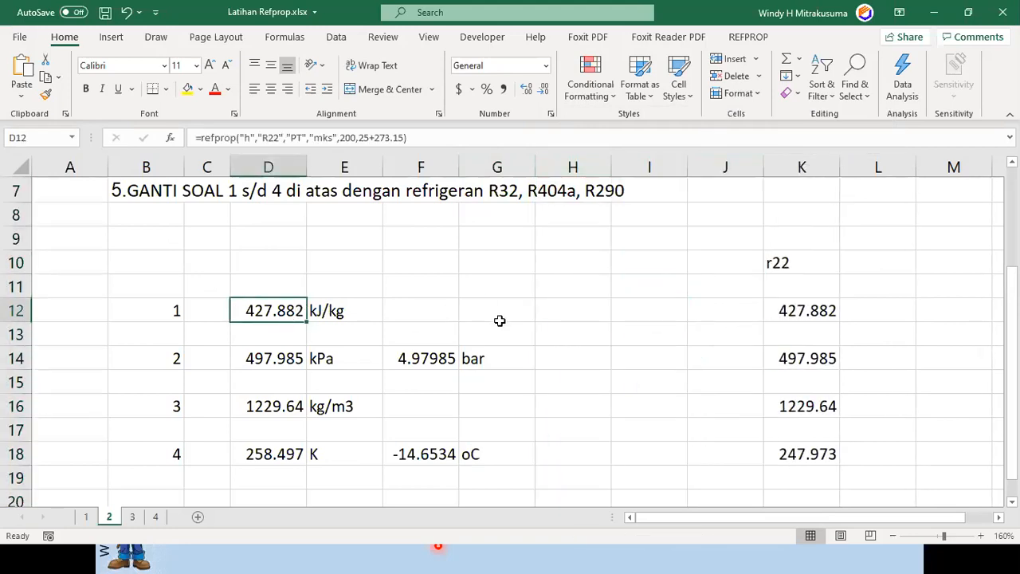
pyautogui.click(788, 165)
pyautogui.rightClick(789, 164)
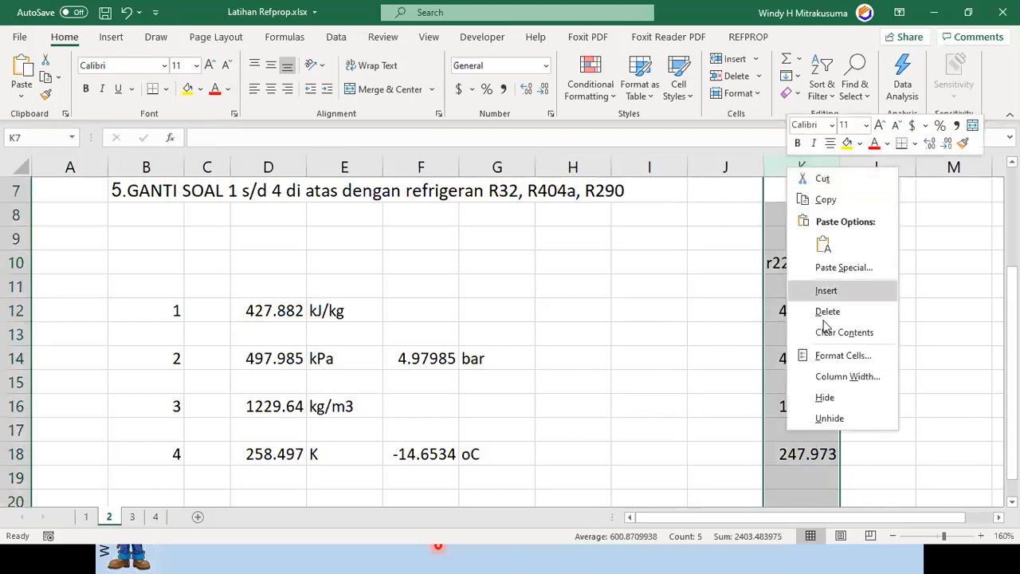
pyautogui.click(838, 399)
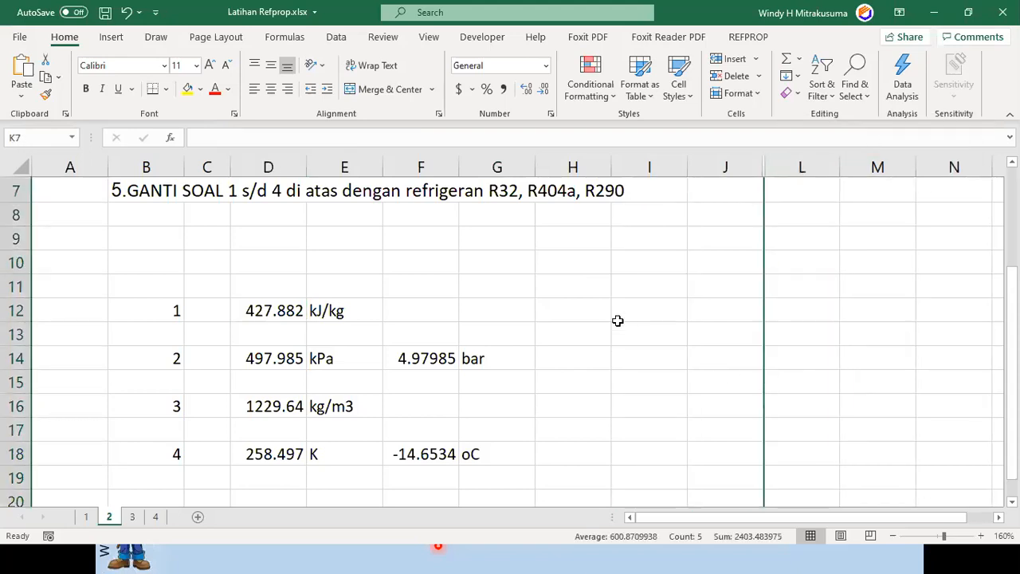
# - Enter the refrigerant name R22 in H11 and move that cell to I11
pyautogui.click(578, 286)
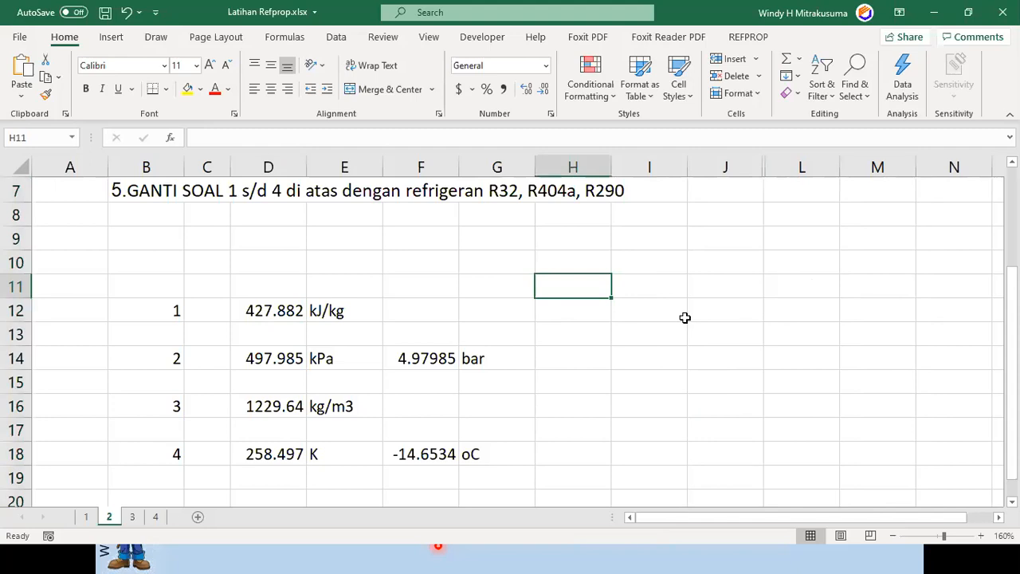
pyautogui.write('R22')
pyautogui.press('Return')
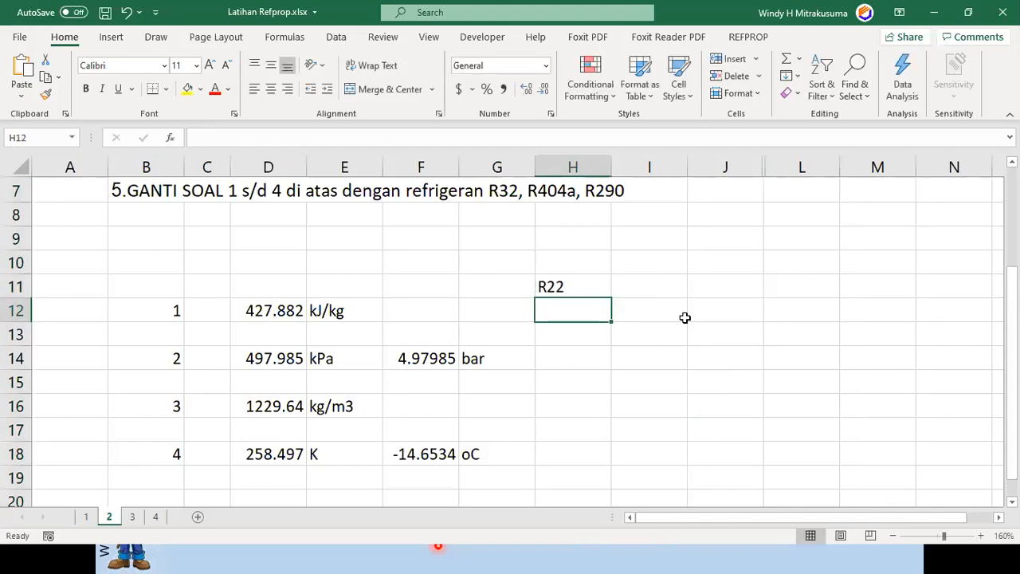
pyautogui.press('Left')
pyautogui.press('Up')
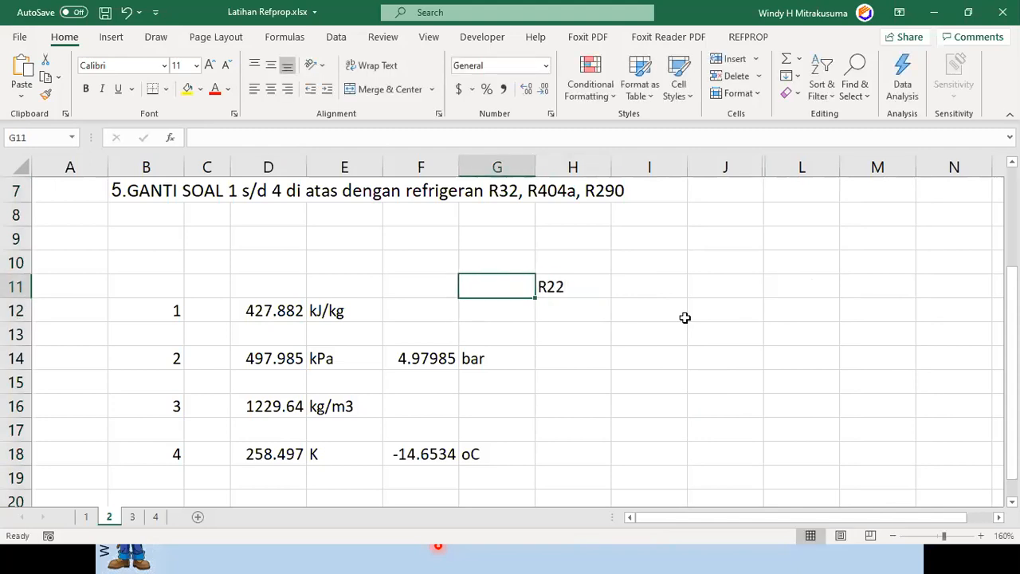
pyautogui.press('Right')
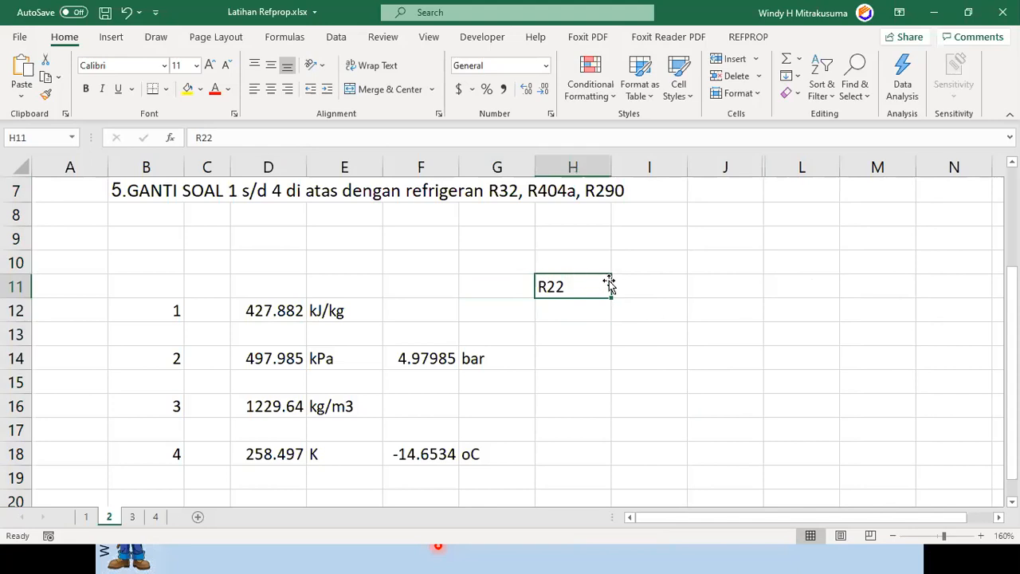
pyautogui.moveTo(610, 285); pyautogui.dragTo(626, 285)
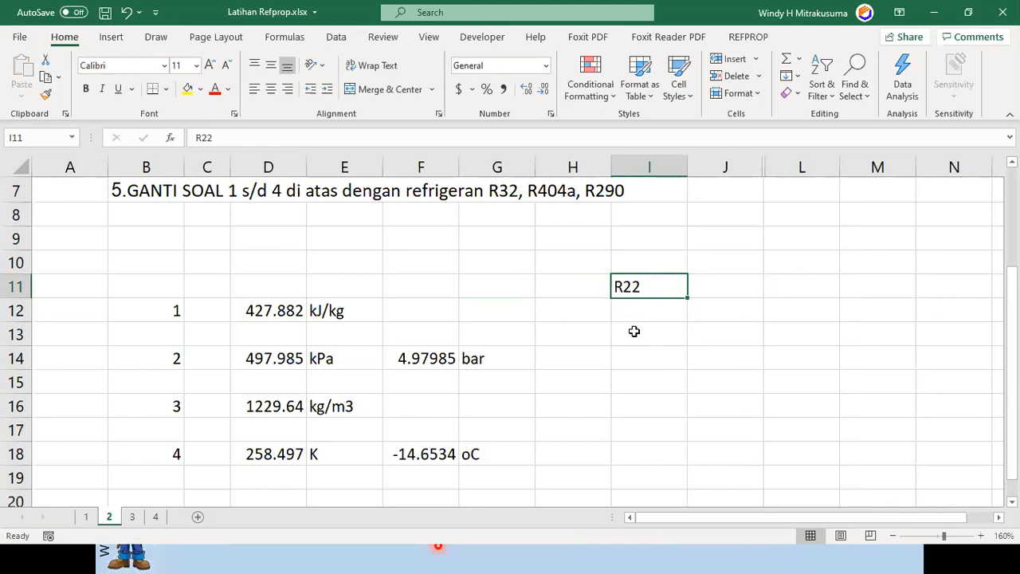
# - Label the refrigerant name by entering Ref in H11
pyautogui.click(596, 291)
pyautogui.write('Ref')
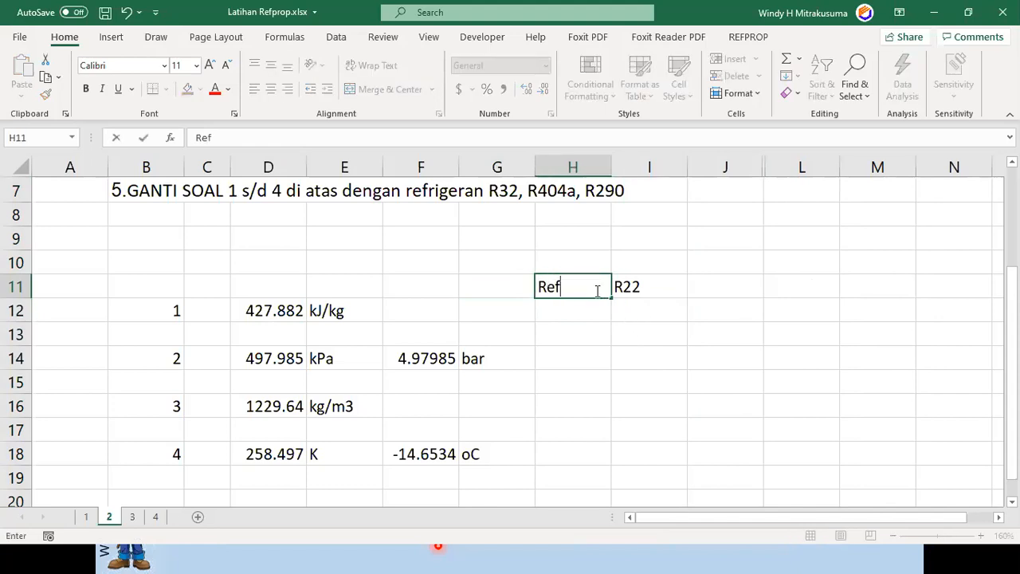
pyautogui.press('Return')
pyautogui.press('Right')
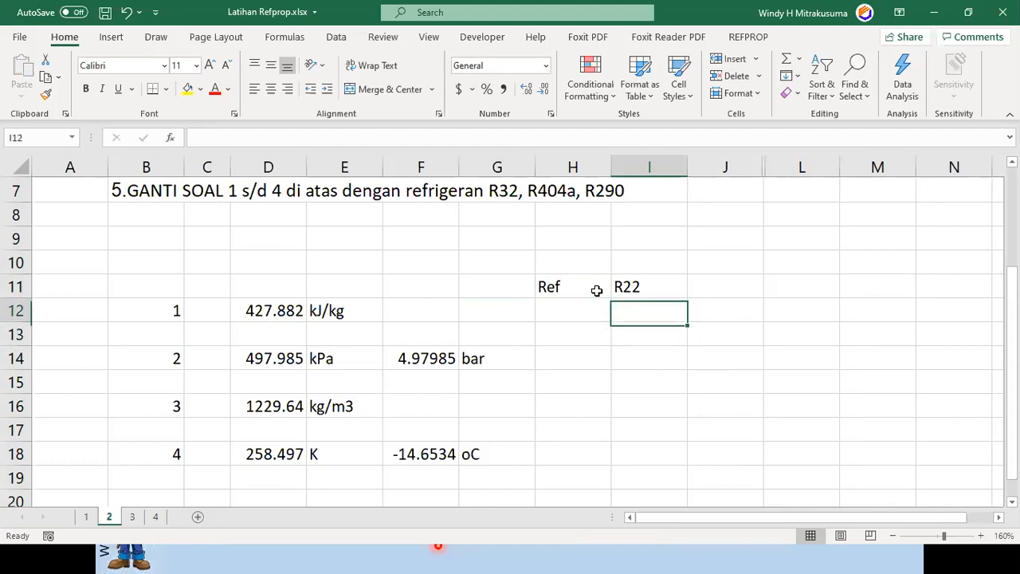
pyautogui.press('Left')
pyautogui.press('Left')
pyautogui.press('Left')
pyautogui.press('Left')
pyautogui.press('Left')
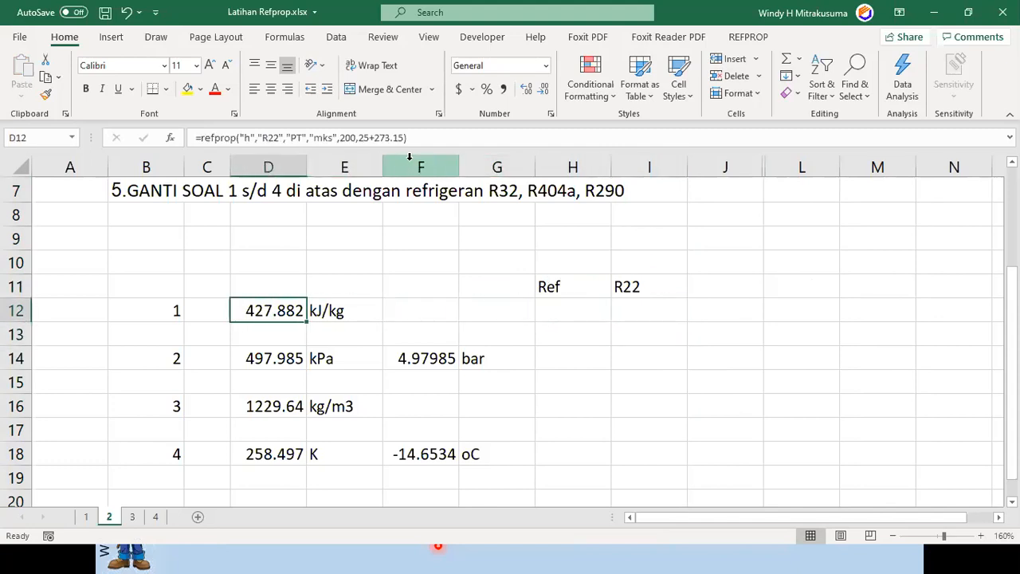
pyautogui.hotkey('ctrl', 'c')
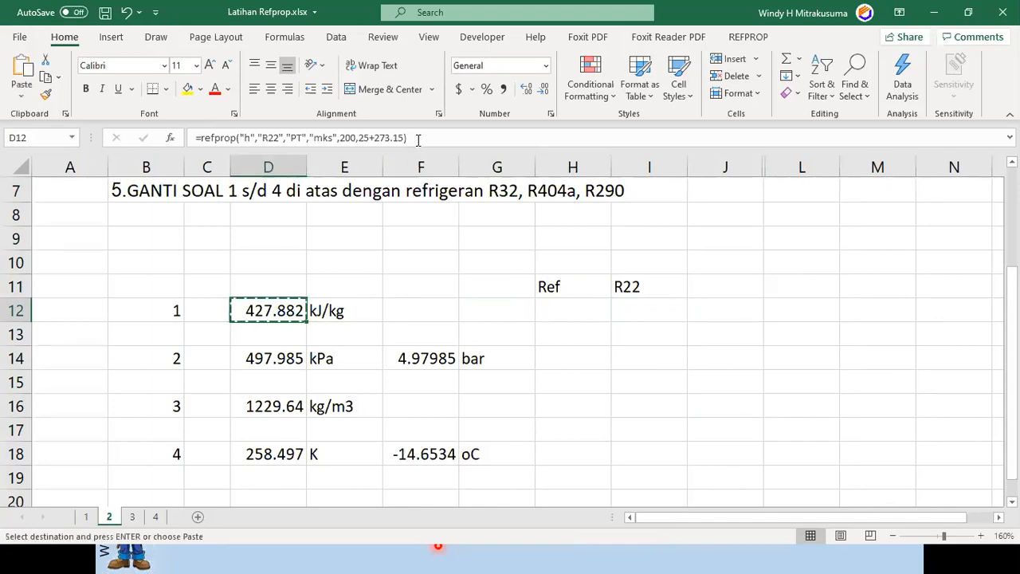
pyautogui.press('Escape')
pyautogui.click(628, 310)
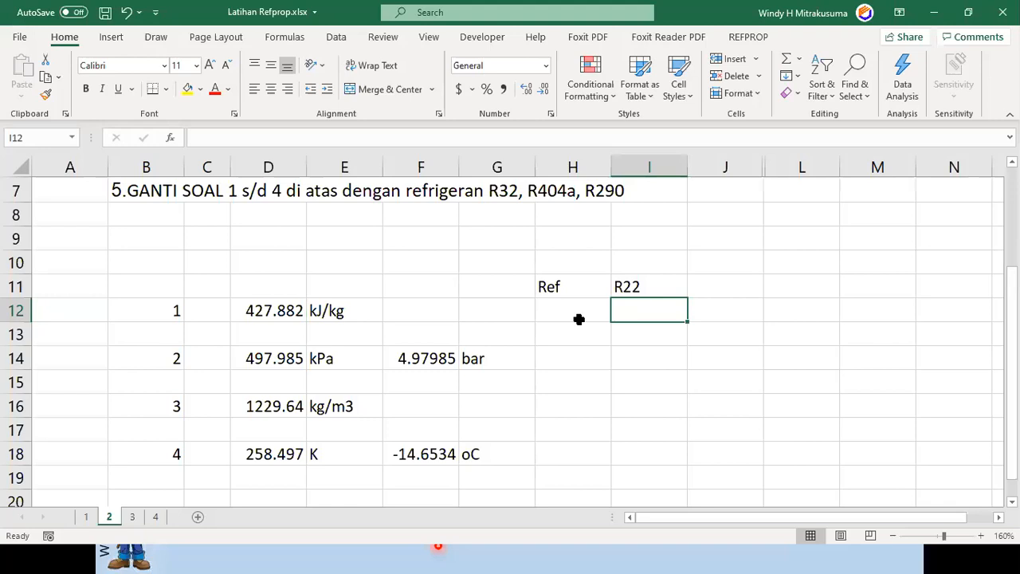
# - Copy the question 1 enthalpy formula from D12 into I12 beneath the refrigerant name
pyautogui.click(269, 309)
pyautogui.hotkey('ctrl', 'c')
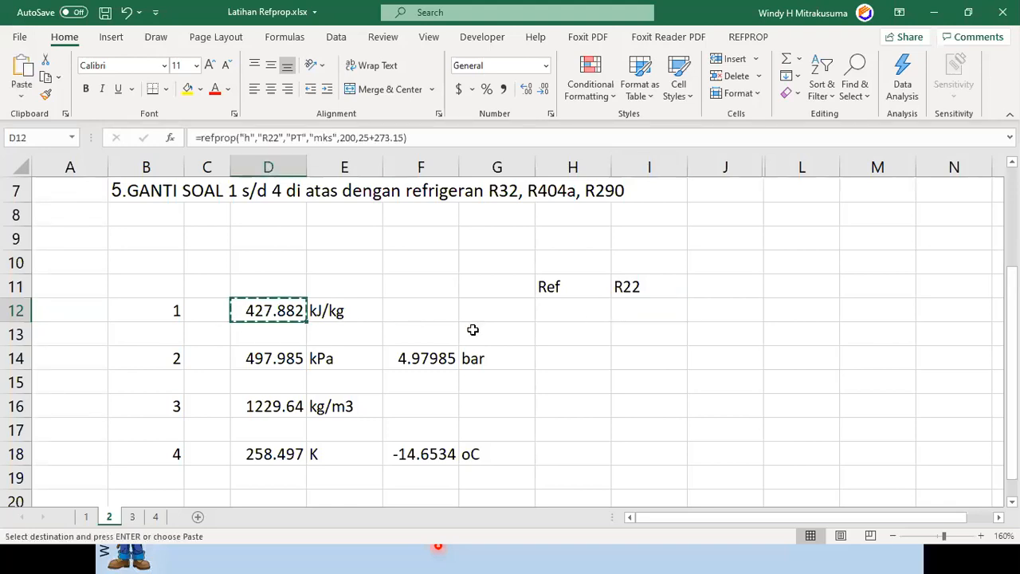
pyautogui.click(628, 312)
pyautogui.hotkey('ctrl', 'v')
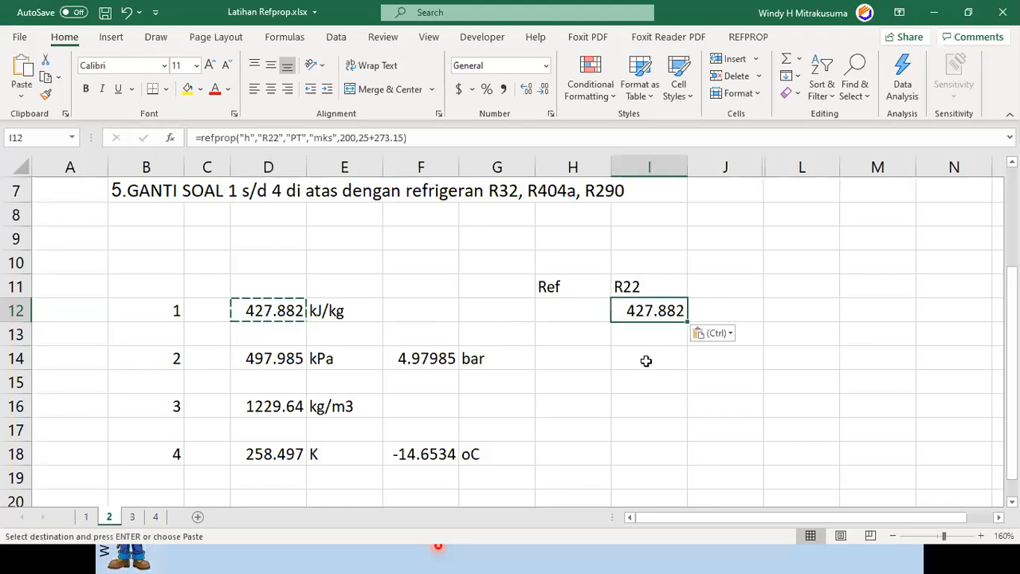
pyautogui.click(646, 358)
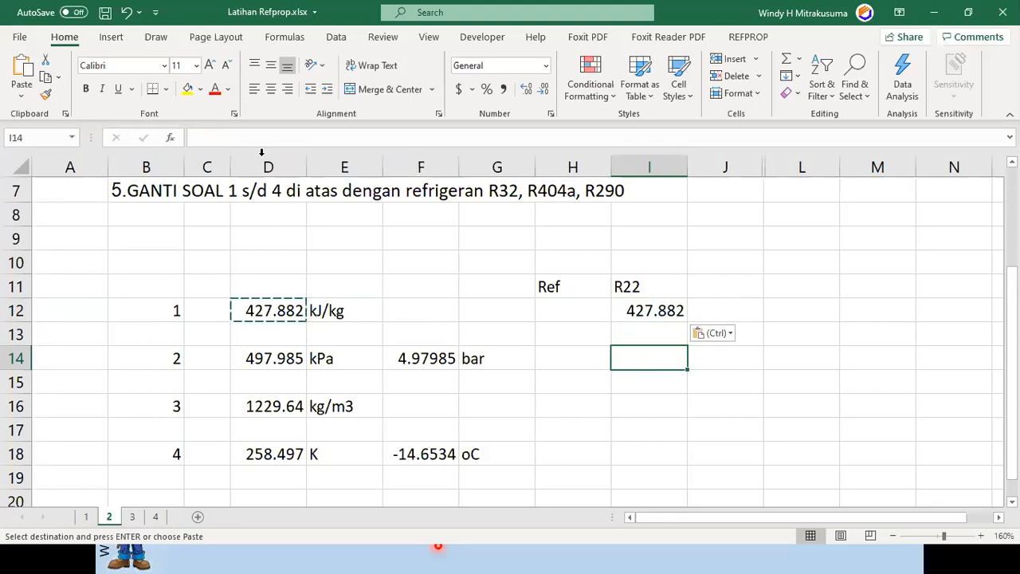
pyautogui.click(259, 313)
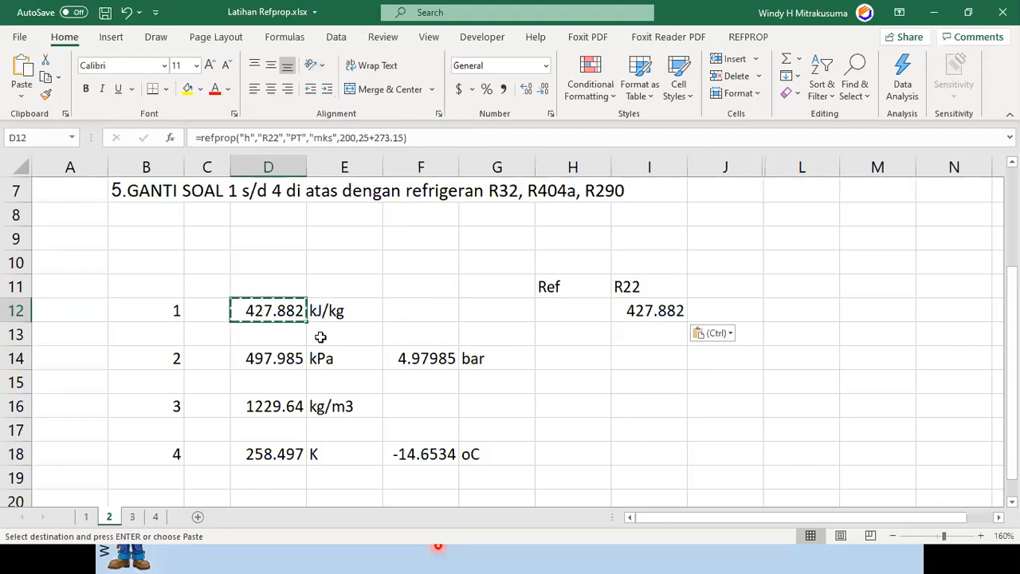
pyautogui.click(645, 313)
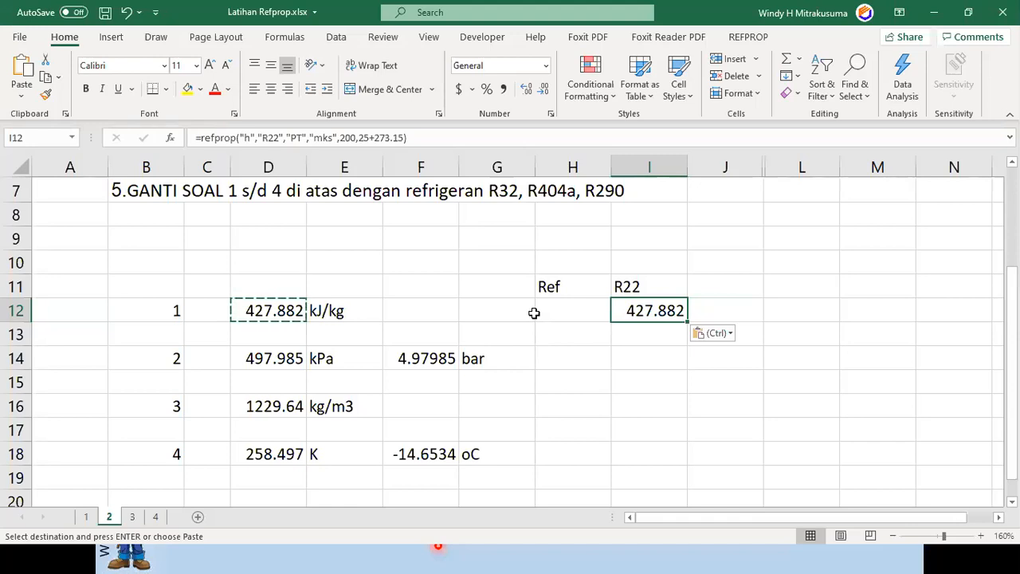
# - Replace the fixed "R22" argument in I12's refprop formula with a reference to cell I11
pyautogui.click(633, 334)
pyautogui.click(642, 313)
pyautogui.moveTo(258, 137); pyautogui.dragTo(282, 134)
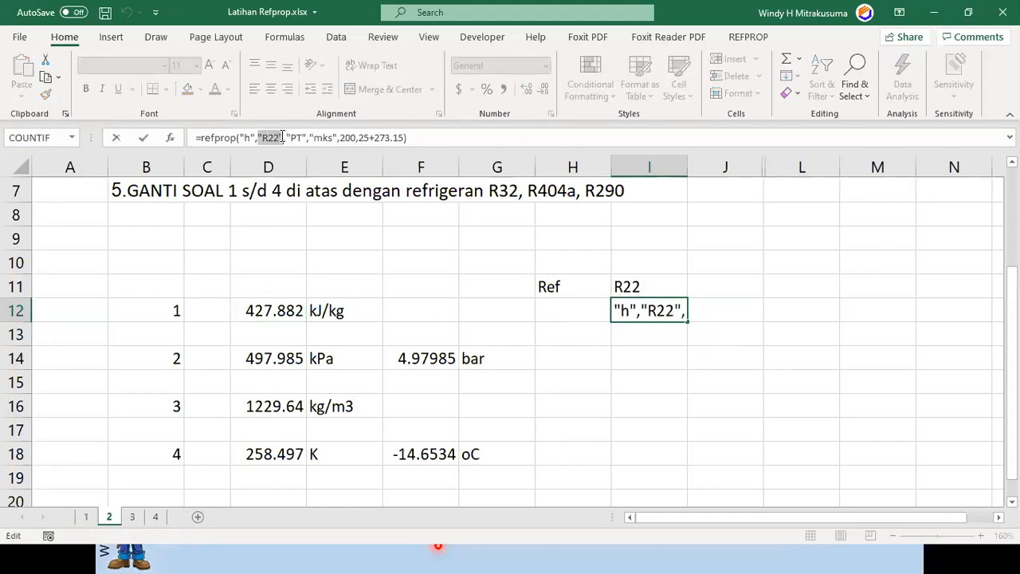
pyautogui.press('Delete')
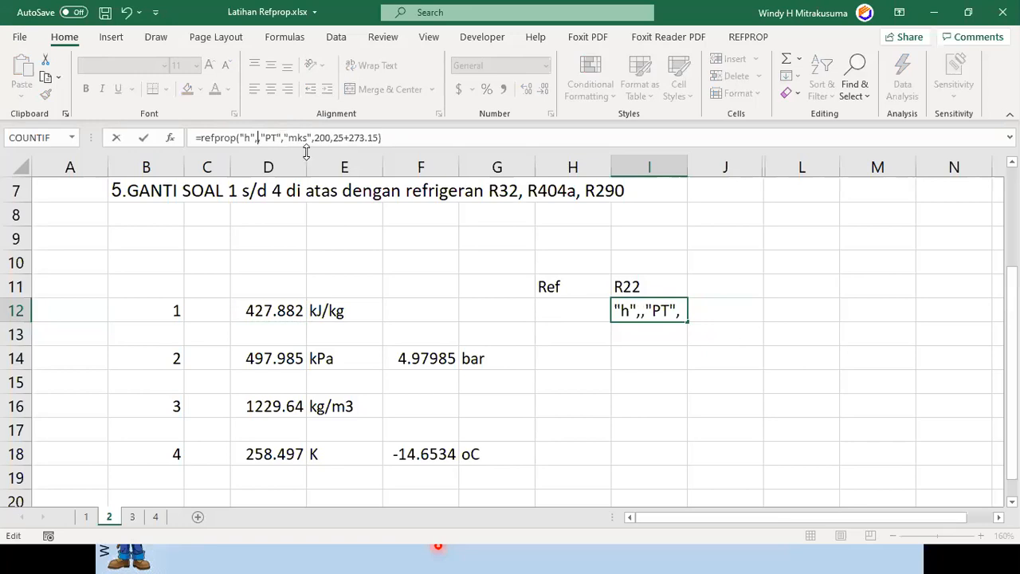
pyautogui.click(632, 289)
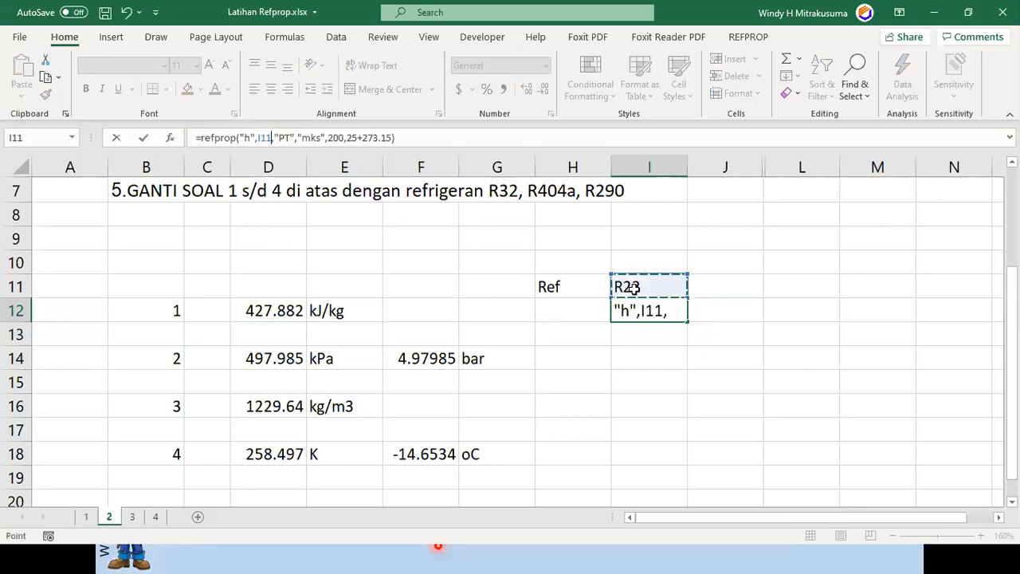
pyautogui.press('Return')
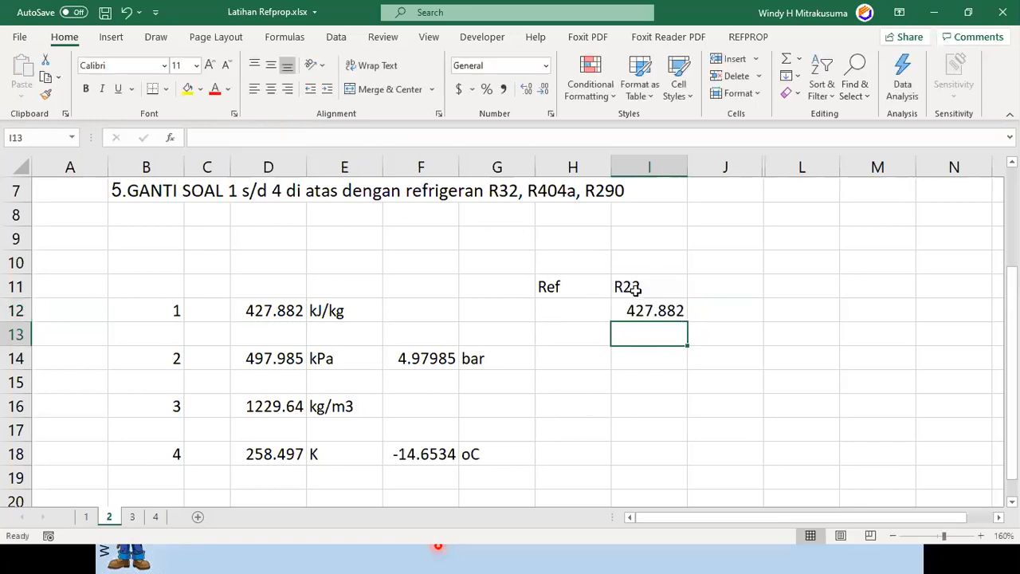
pyautogui.click(644, 315)
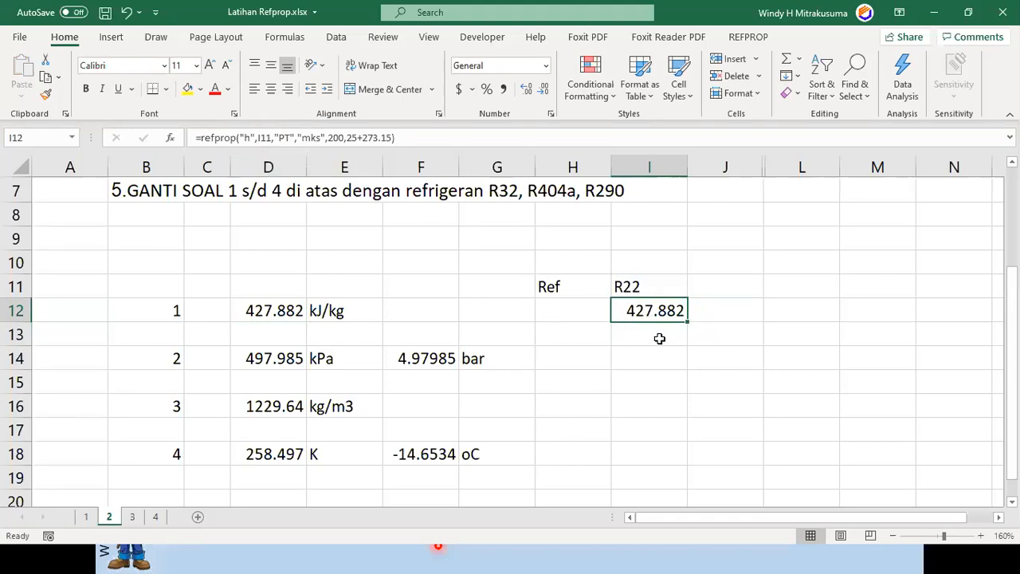
pyautogui.click(630, 286)
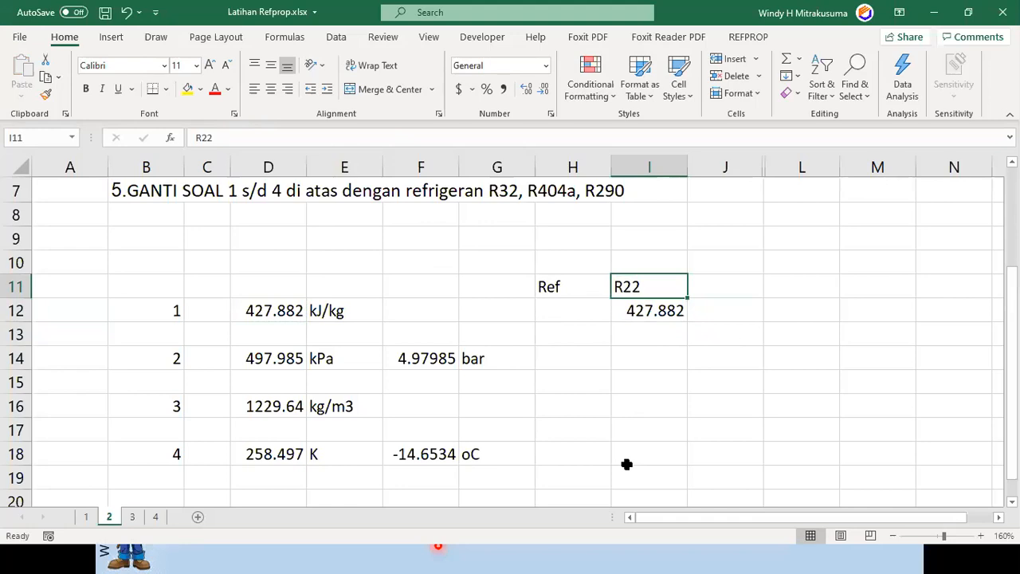
pyautogui.click(271, 360)
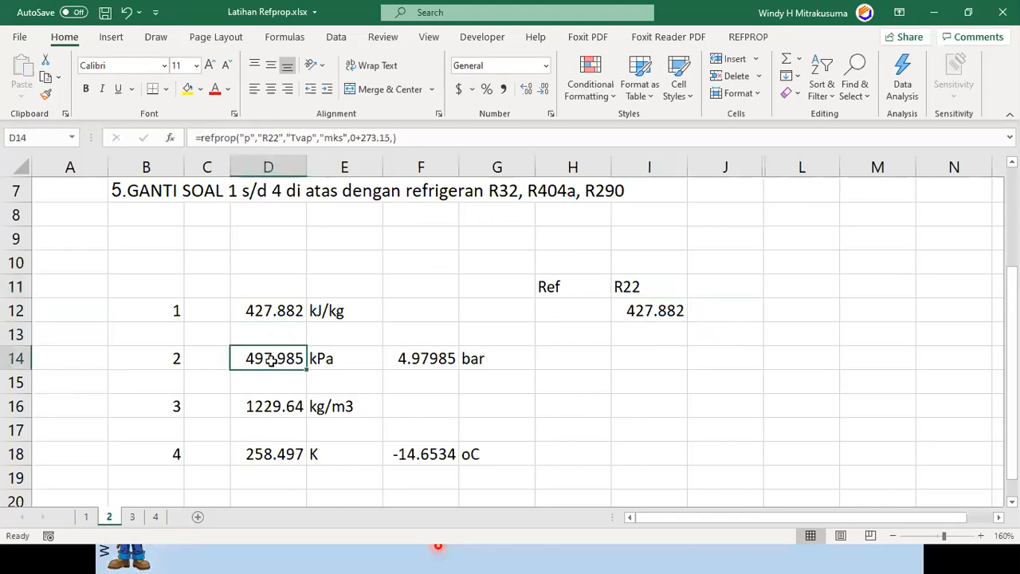
pyautogui.hotkey('ctrl', 'c')
pyautogui.click(632, 358)
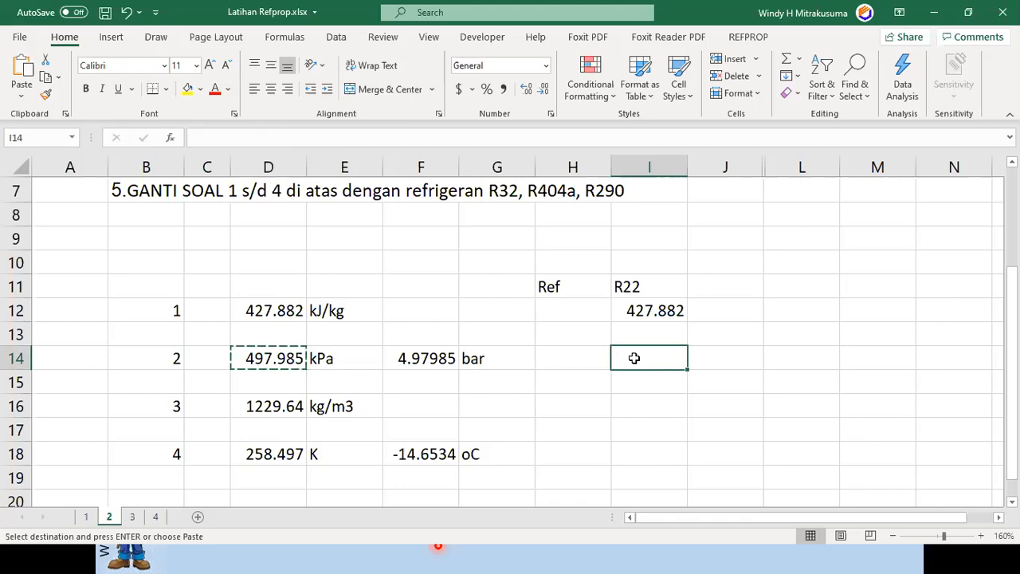
pyautogui.press('Escape')
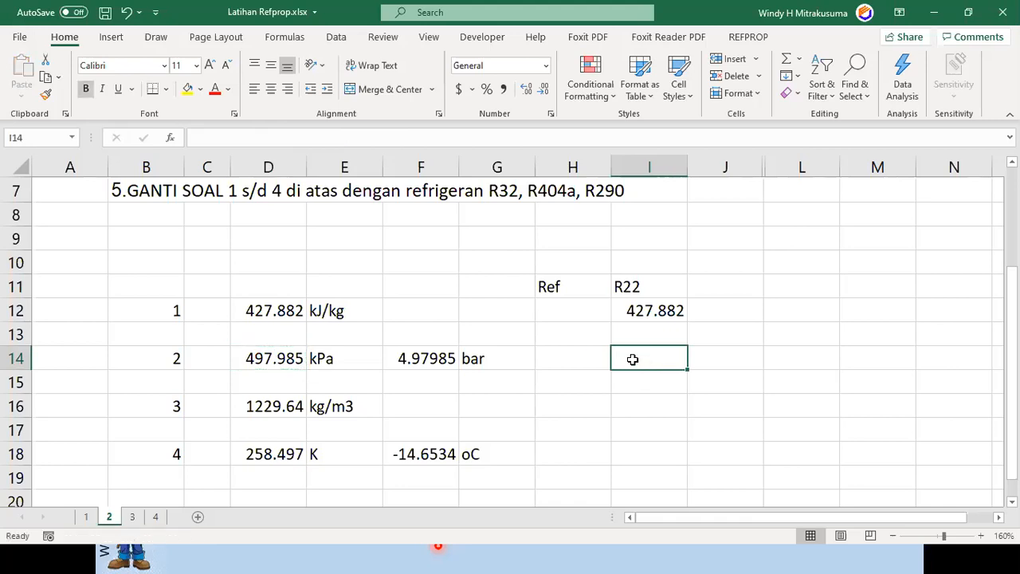
# - Copy the question 2 pressure formula from D14 into I14
pyautogui.click(254, 351)
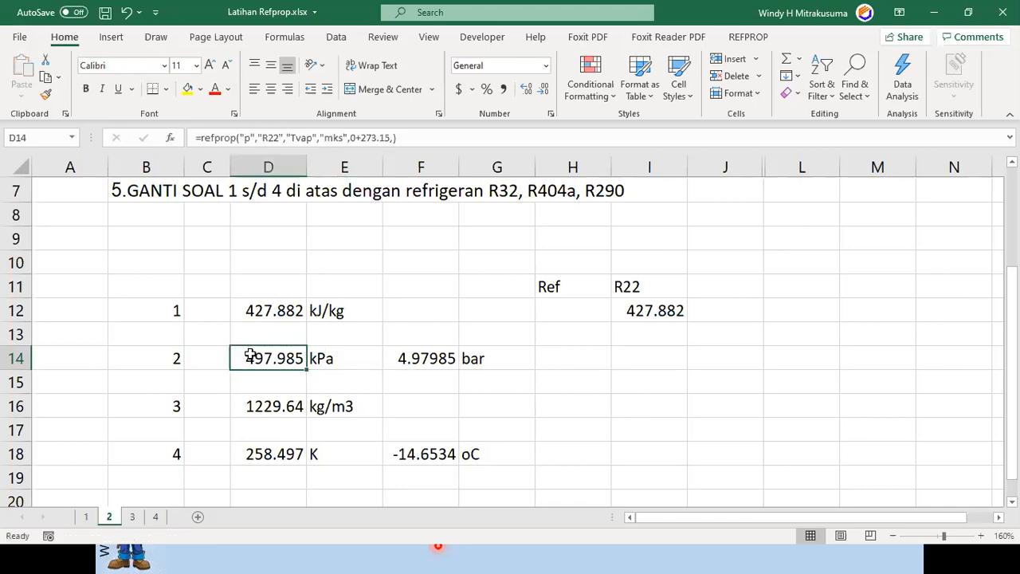
pyautogui.hotkey('ctrl', 'c')
pyautogui.click(650, 364)
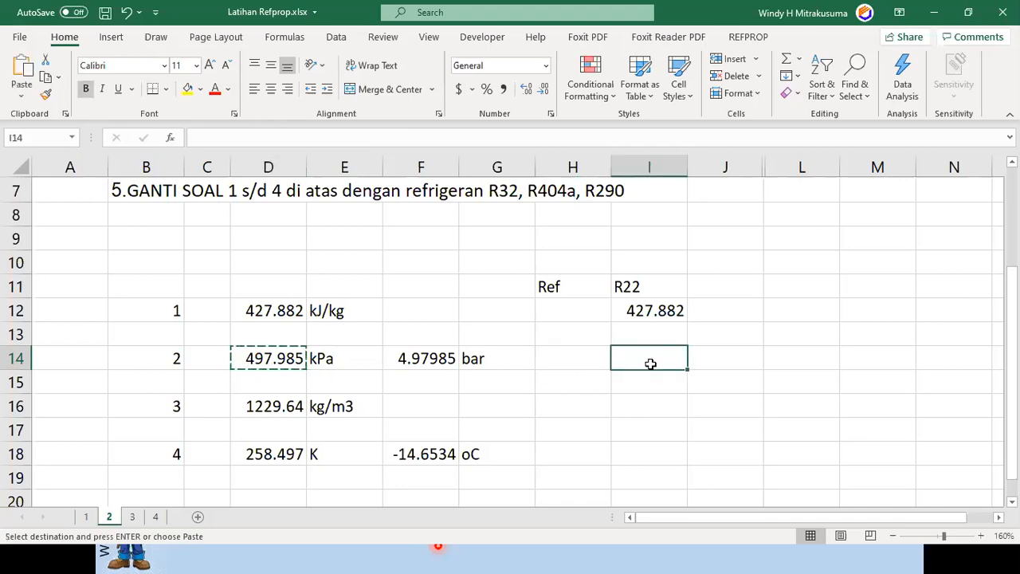
pyautogui.hotkey('ctrl', 'v')
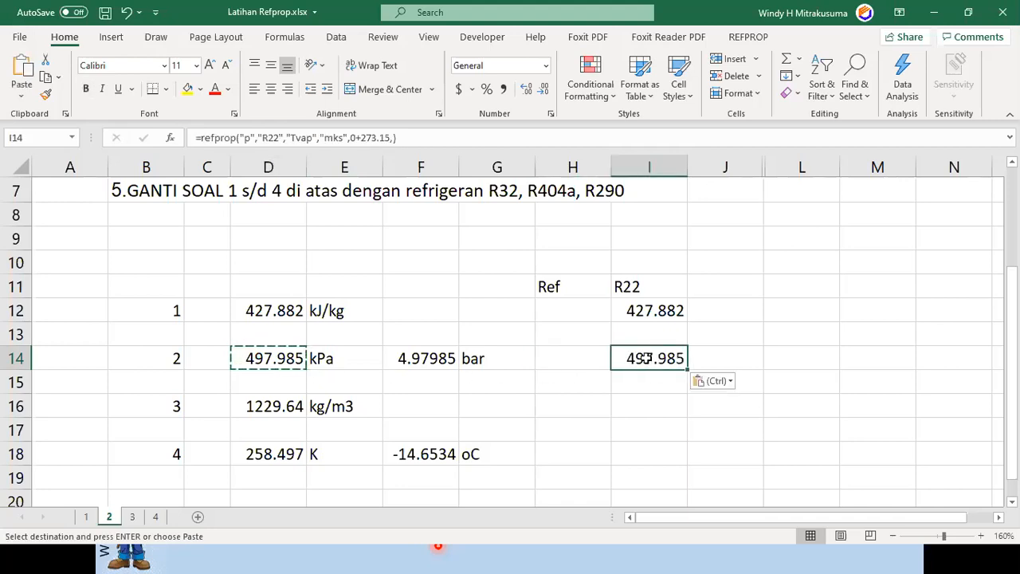
# - Replace the fixed "R22" argument in I14's refprop formula with a reference to cell I11
pyautogui.click(259, 137)
pyautogui.moveTo(258, 137); pyautogui.dragTo(282, 135)
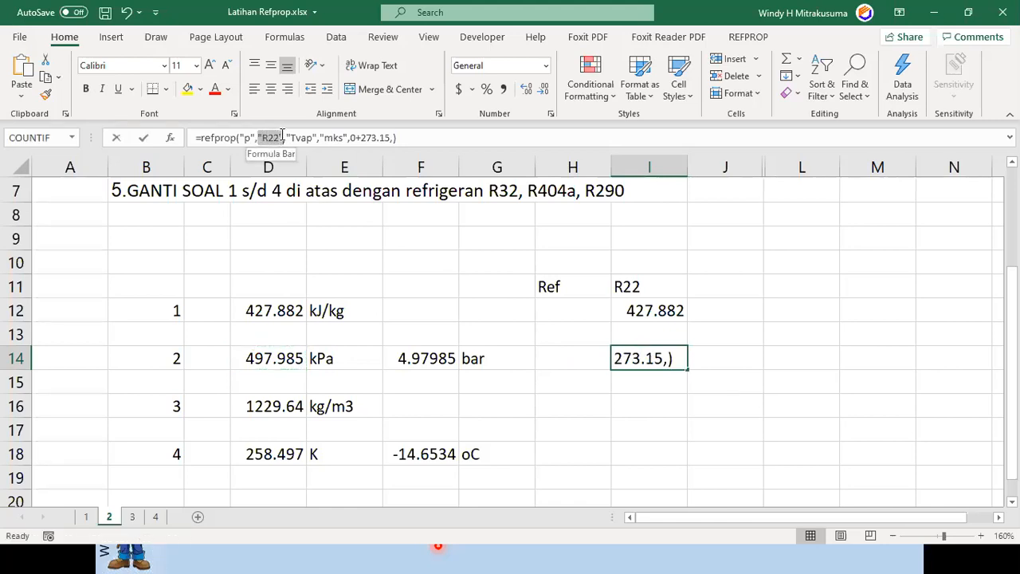
pyautogui.press('Delete')
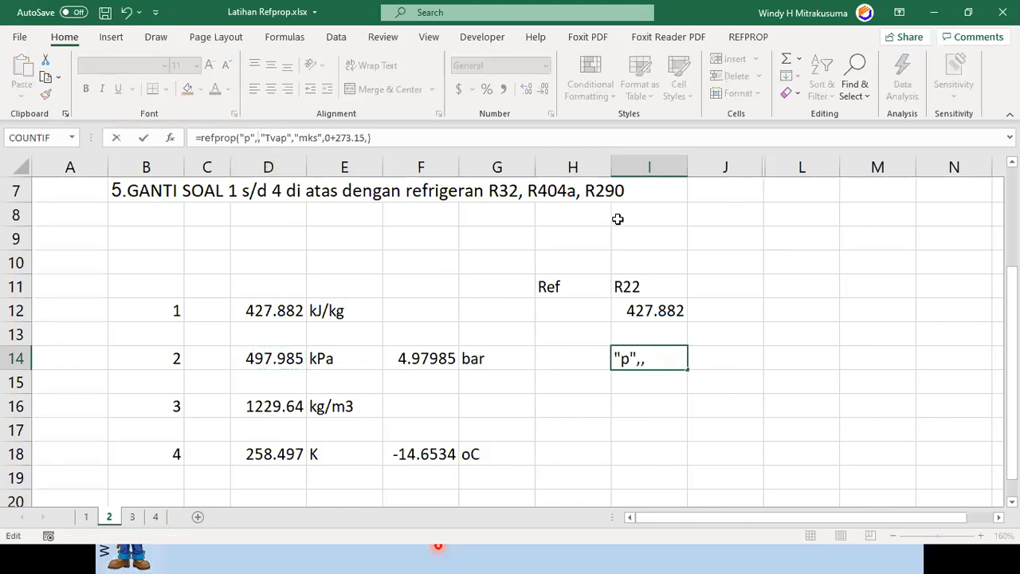
pyautogui.click(628, 284)
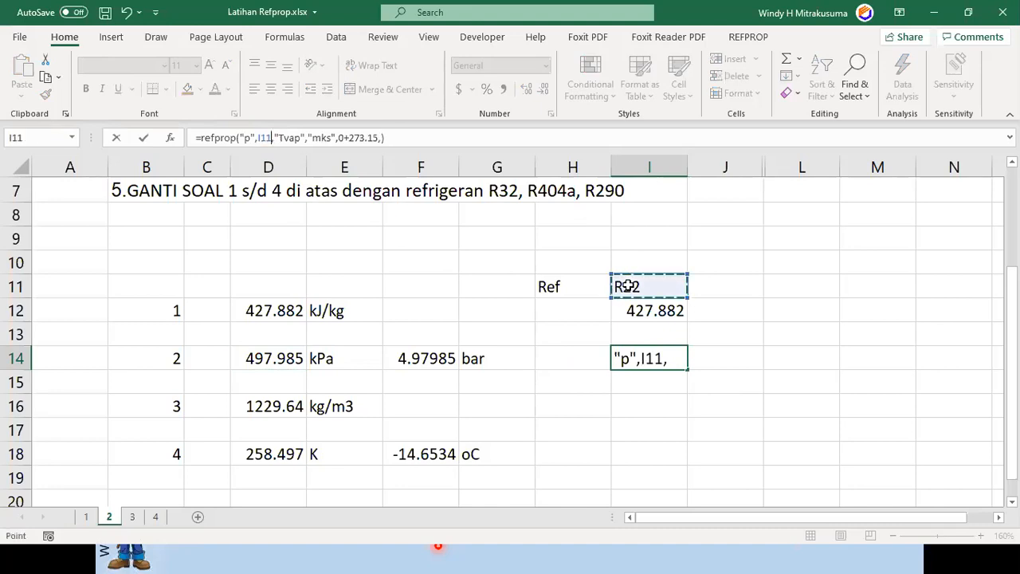
pyautogui.press('Return')
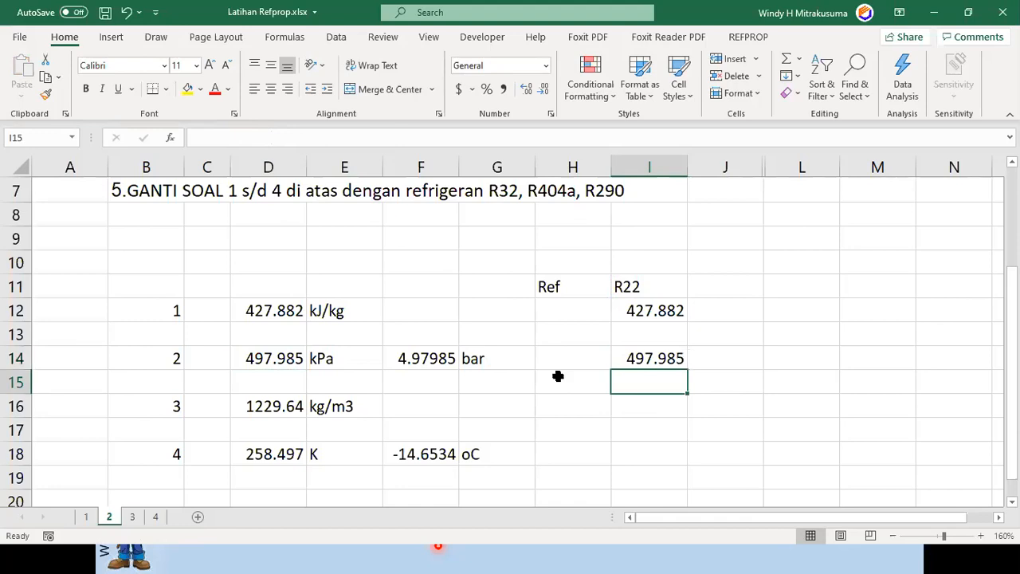
pyautogui.click(267, 310)
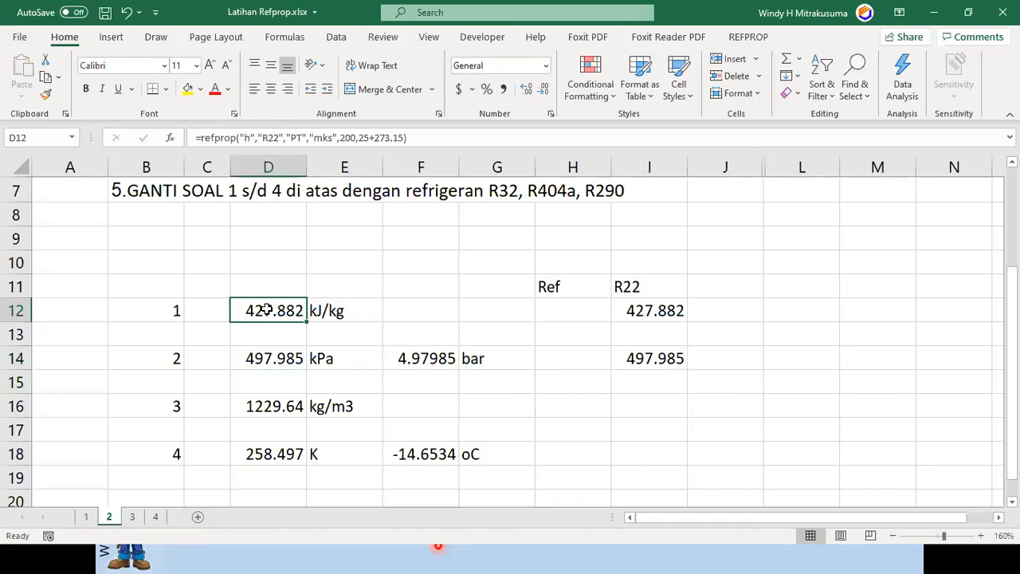
pyautogui.click(658, 311)
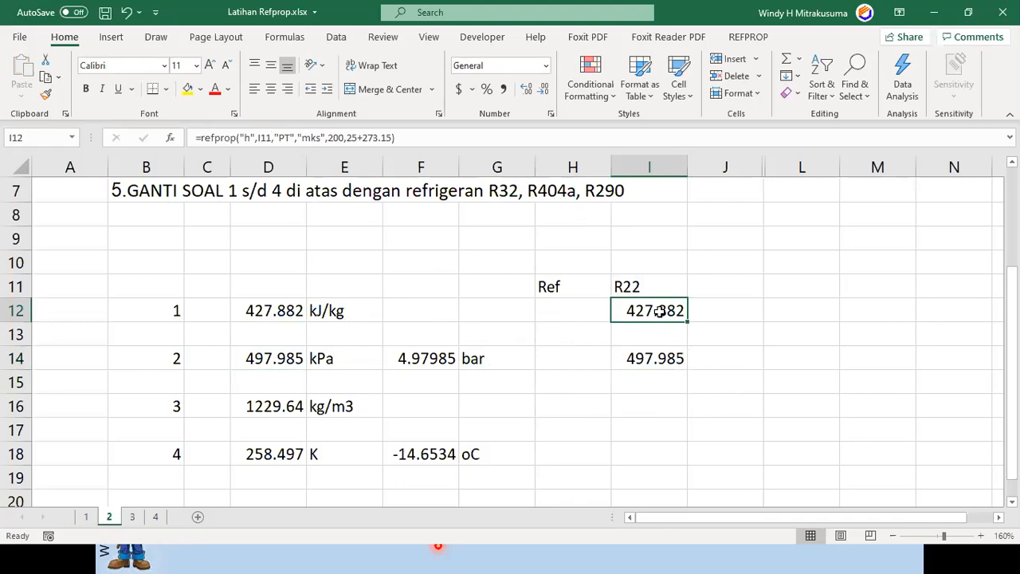
# - Copy the question 3 and 4 formulas from D16 and D18 into I16 and I18 respectively
pyautogui.click(283, 410)
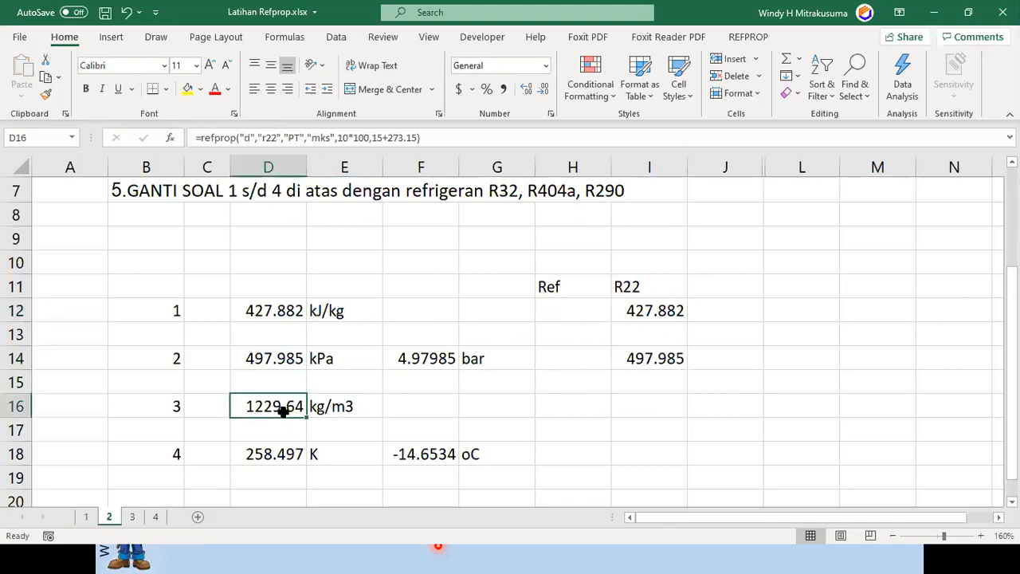
pyautogui.hotkey('ctrl', 'c')
pyautogui.click(628, 409)
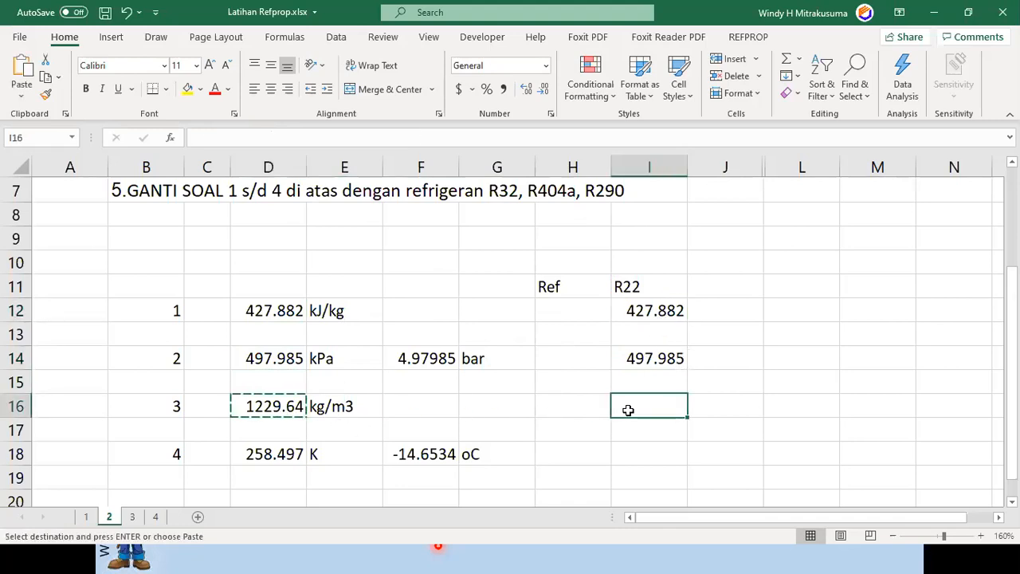
pyautogui.hotkey('ctrl', 'v')
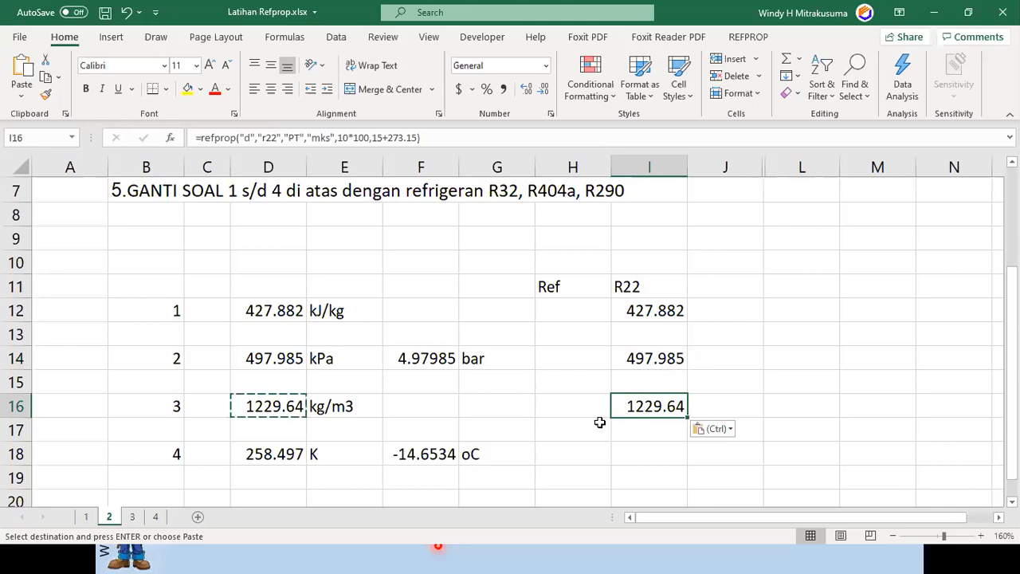
pyautogui.click(265, 453)
pyautogui.hotkey('ctrl', 'c')
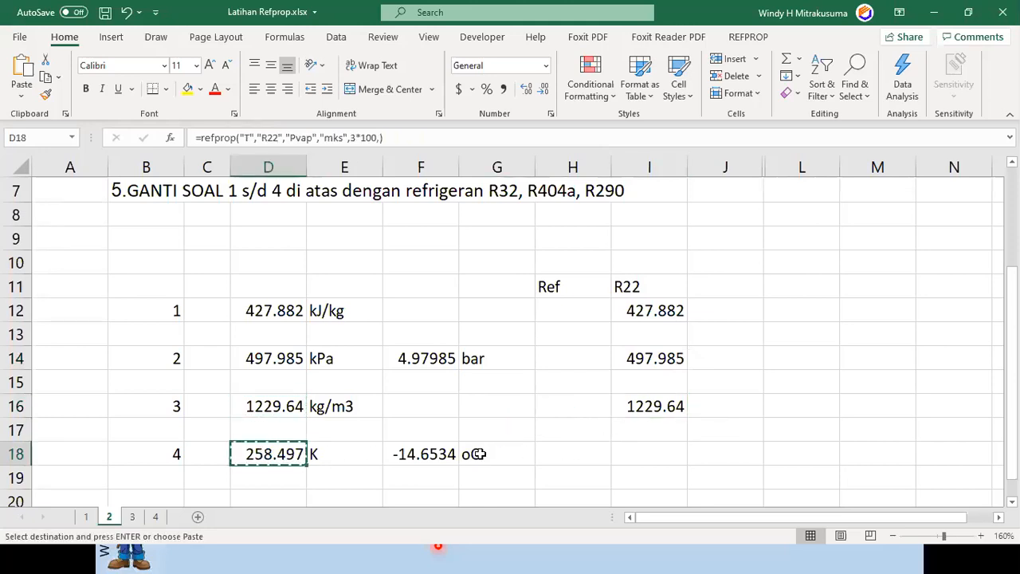
pyautogui.click(630, 451)
pyautogui.hotkey('ctrl', 'v')
# - Replace the fixed "r22" argument in I16's density formula with a reference to cell I11
pyautogui.click(658, 408)
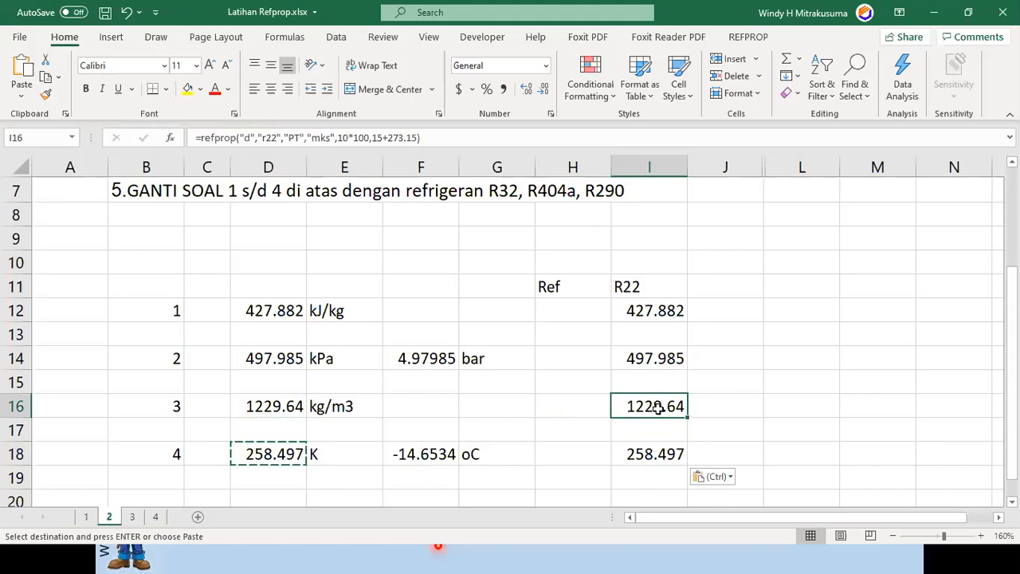
pyautogui.moveTo(258, 138); pyautogui.dragTo(281, 138)
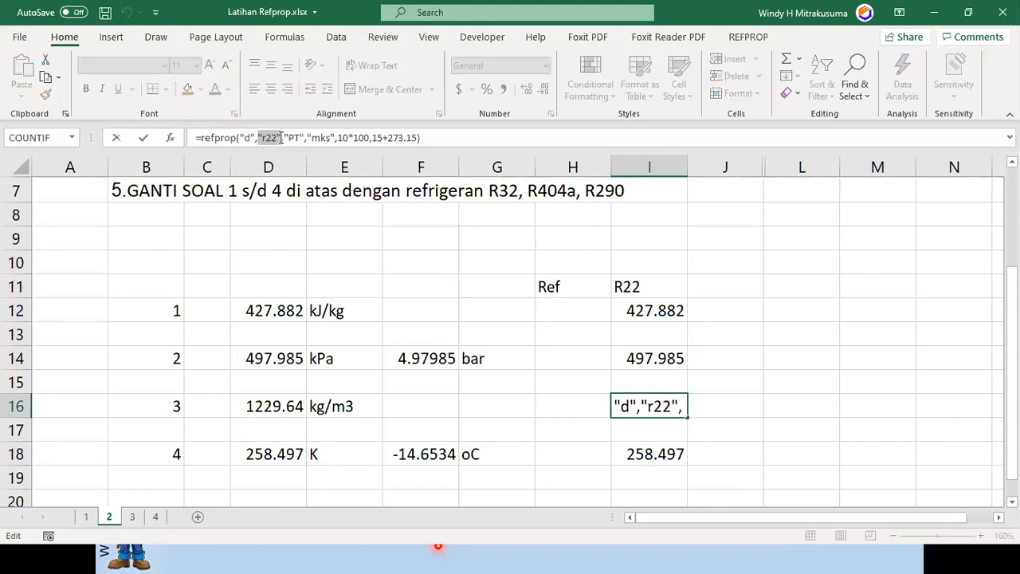
pyautogui.press('Delete')
pyautogui.click(628, 288)
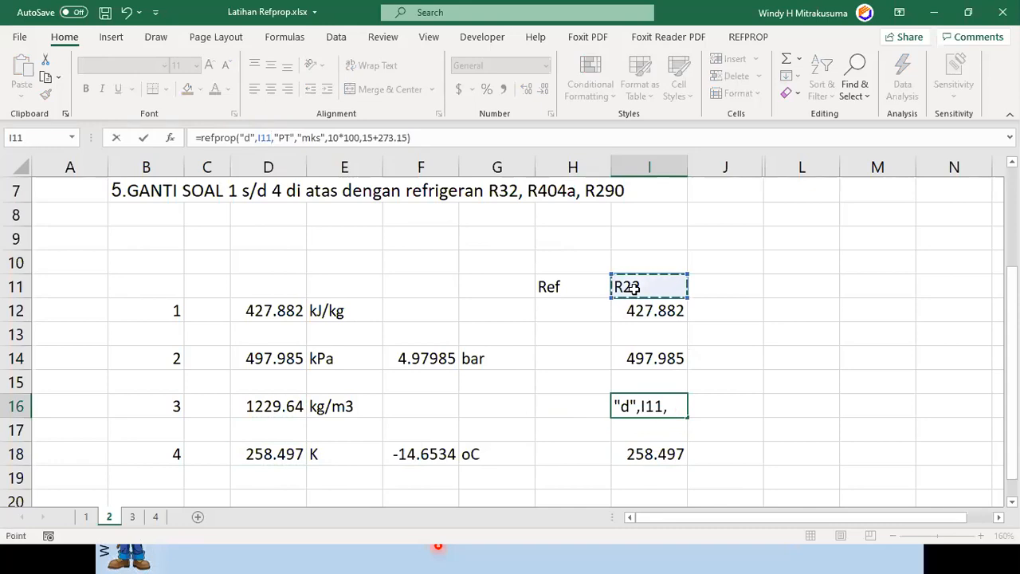
pyautogui.press('Return')
# - Replace the fixed "R22" argument in I18's temperature formula with a reference to cell I11
pyautogui.click(671, 448)
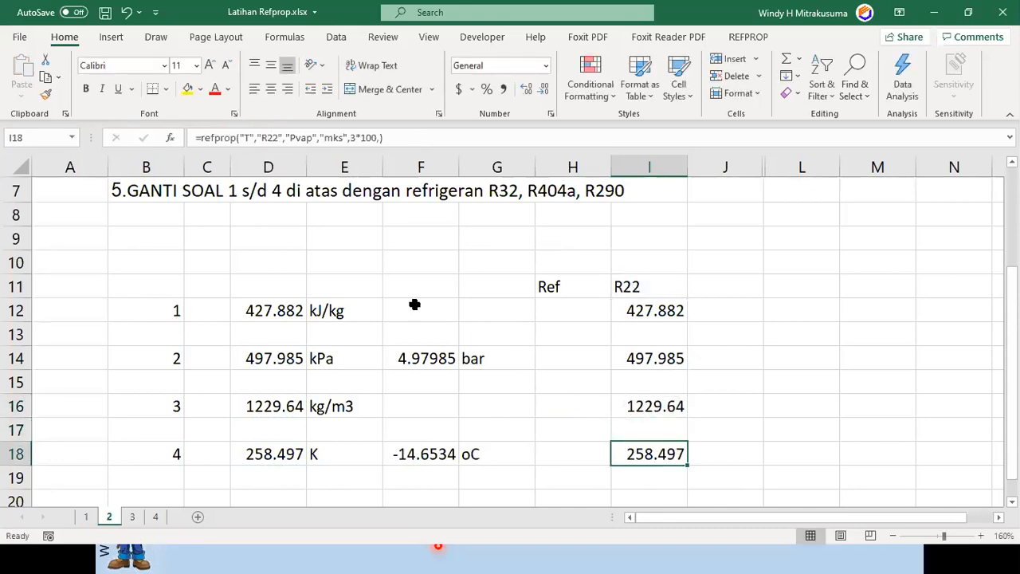
pyautogui.moveTo(257, 137); pyautogui.dragTo(283, 137)
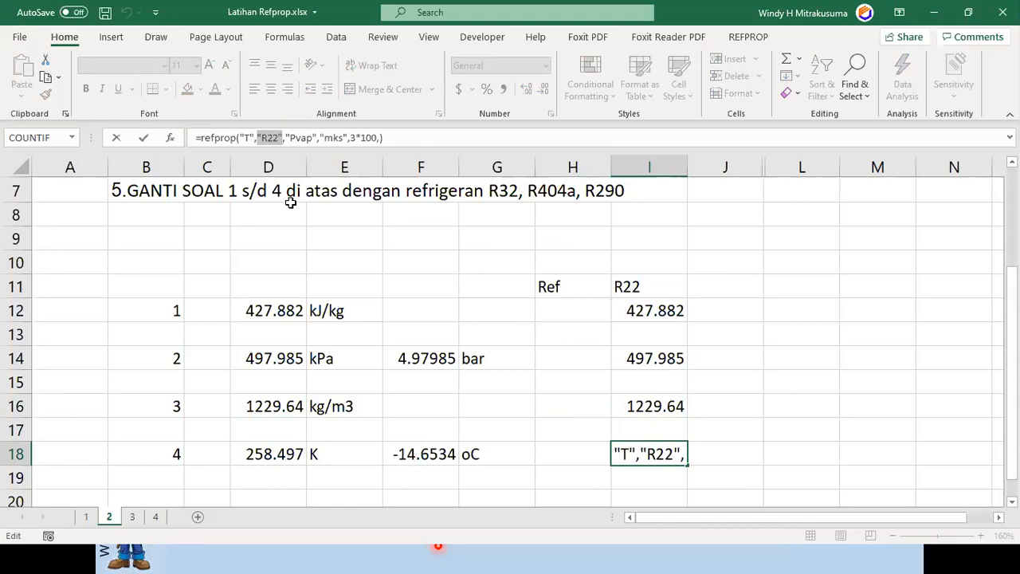
pyautogui.press('BackSpace')
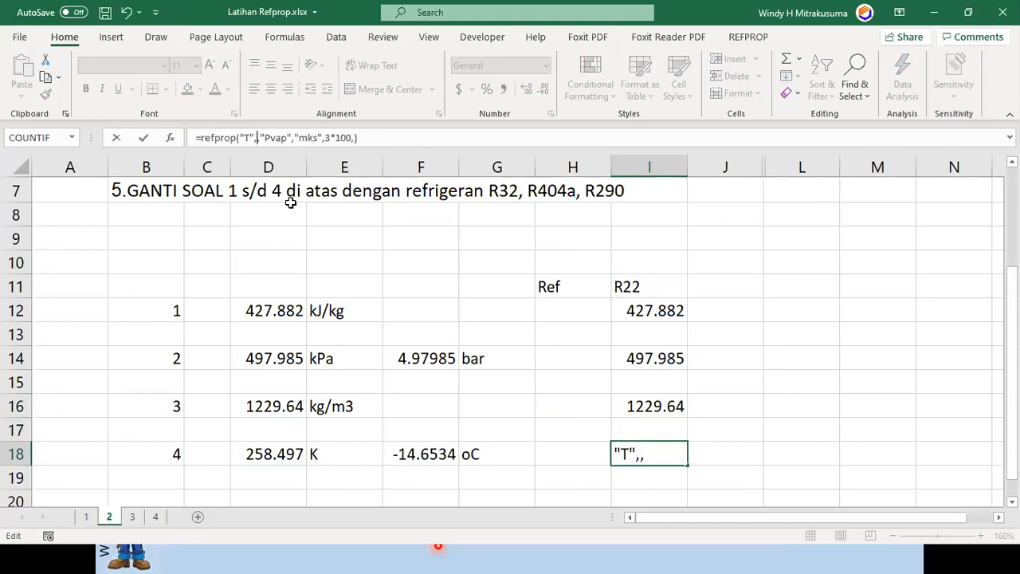
pyautogui.click(629, 285)
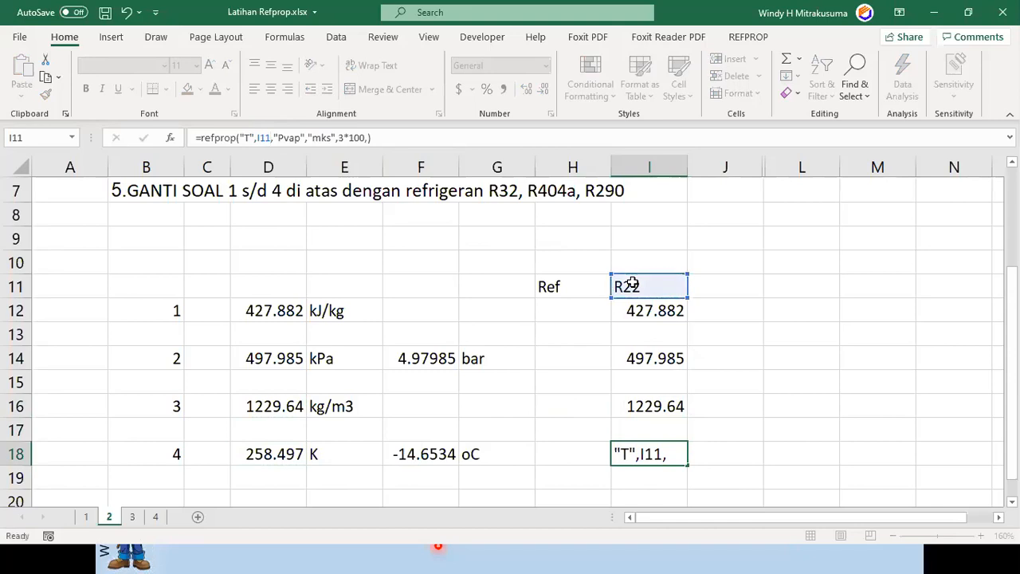
pyautogui.press('Return')
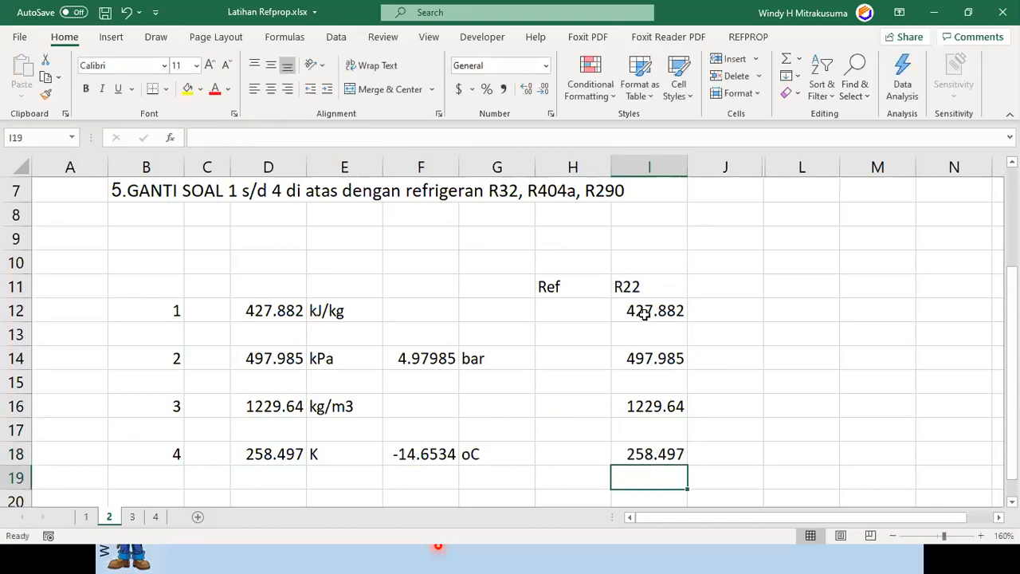
# - Compare the cell-referenced refprop formula in I12 with the fixed-refrigerant formula in D12
pyautogui.click(650, 312)
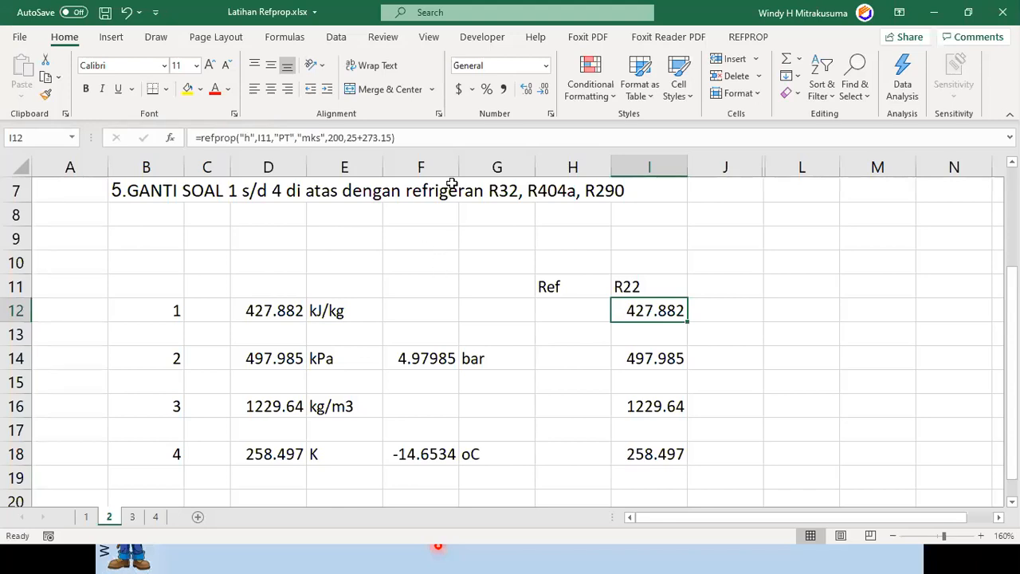
pyautogui.click(268, 311)
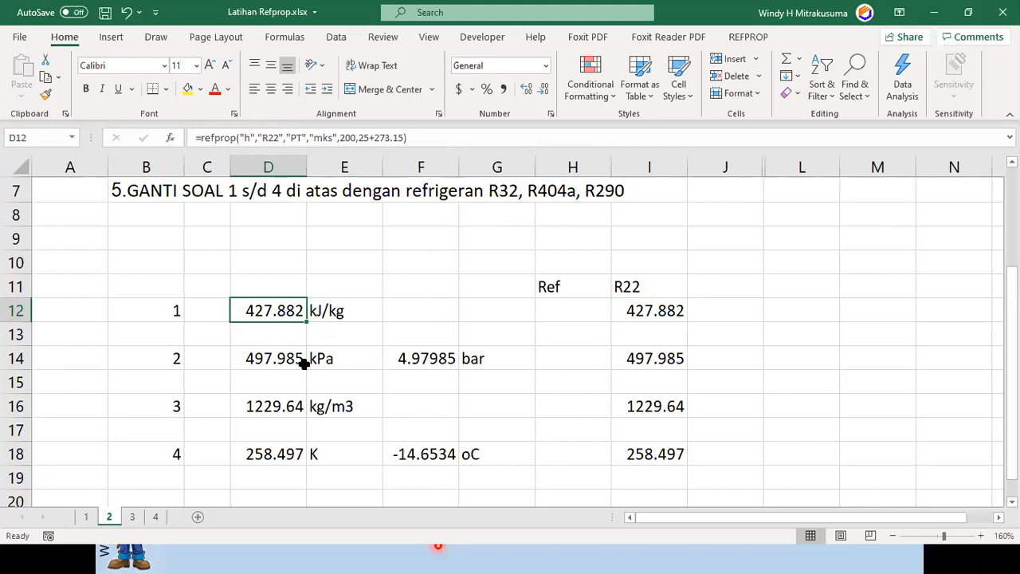
pyautogui.click(642, 312)
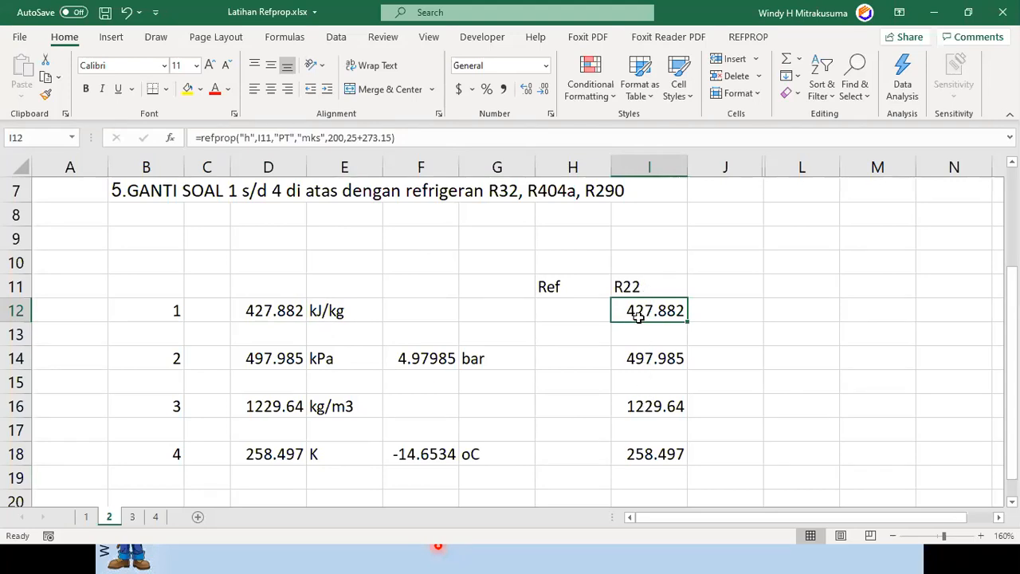
pyautogui.click(643, 365)
pyautogui.click(645, 430)
pyautogui.click(627, 287)
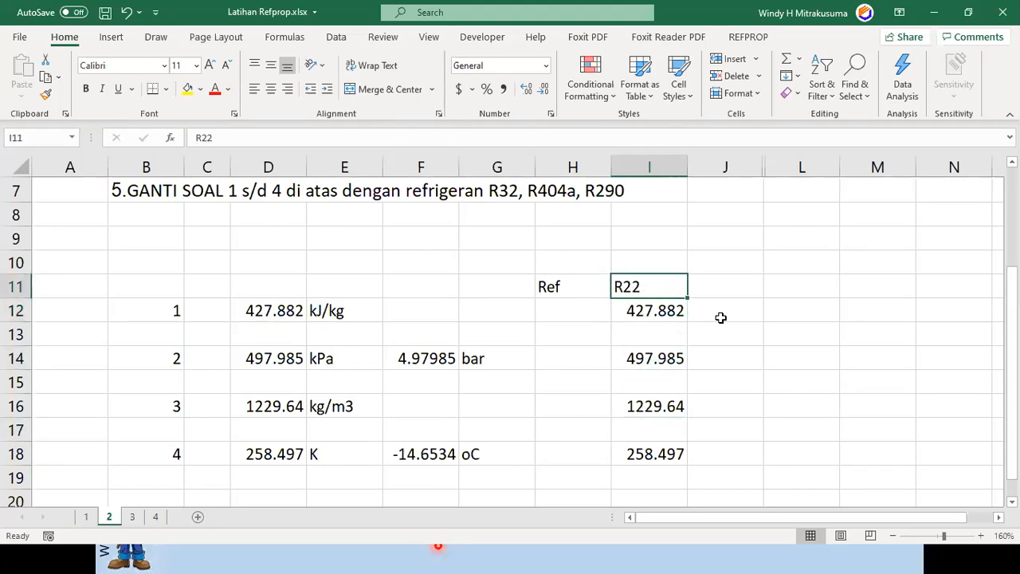
pyautogui.write('R134')
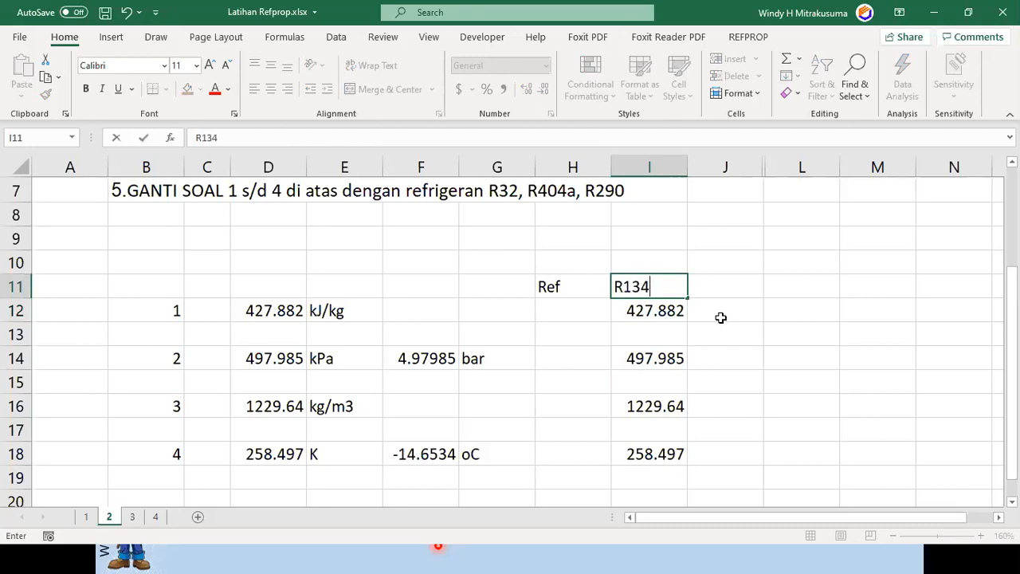
pyautogui.press('BackSpace')
pyautogui.press('BackSpace')
pyautogui.press('BackSpace')
pyautogui.press('BackSpace')
pyautogui.press('Escape')
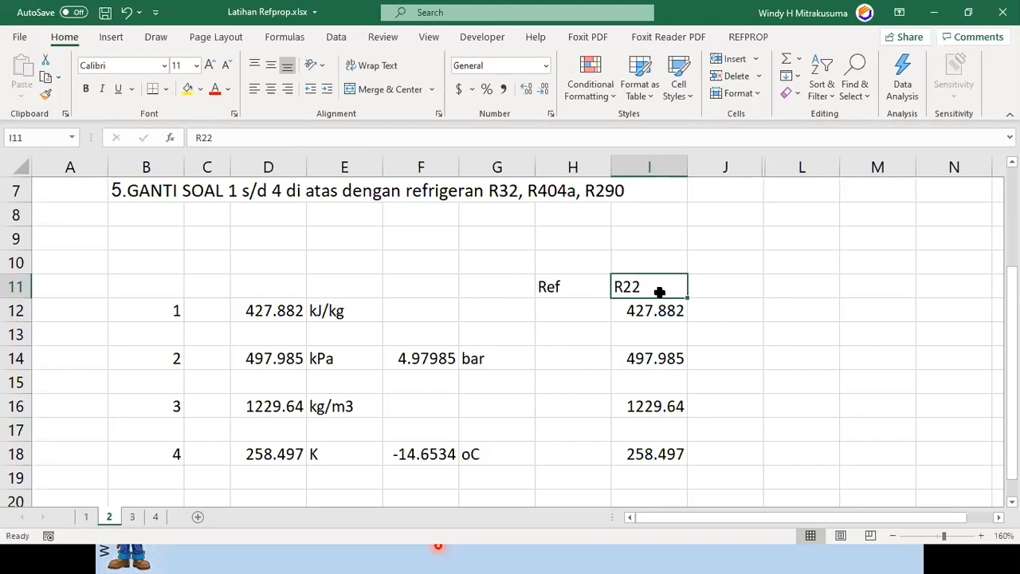
# - Highlight the refrigerant input cell I11 in yellow and change its refrigerant to R32
pyautogui.click(200, 89)
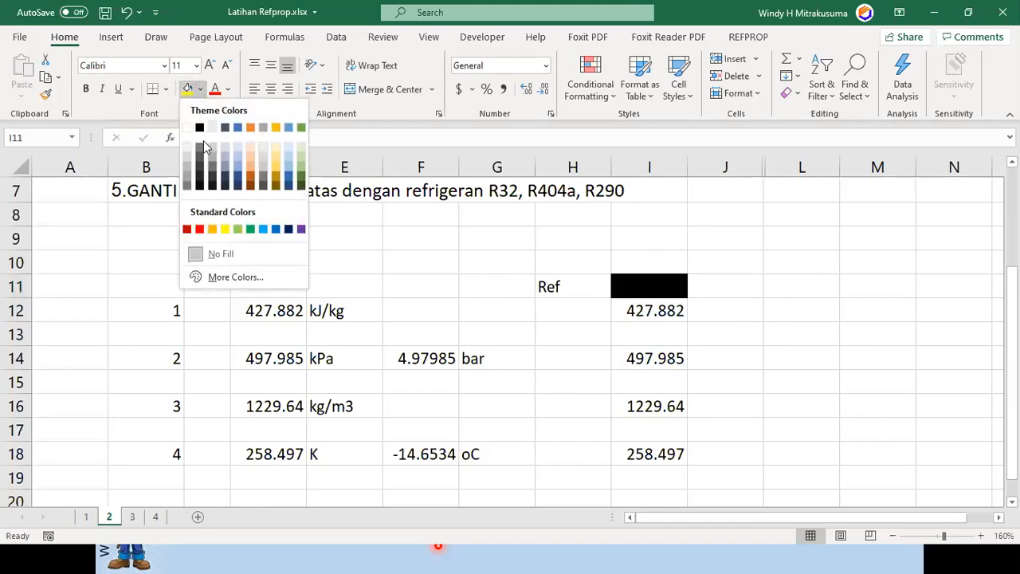
pyautogui.click(225, 229)
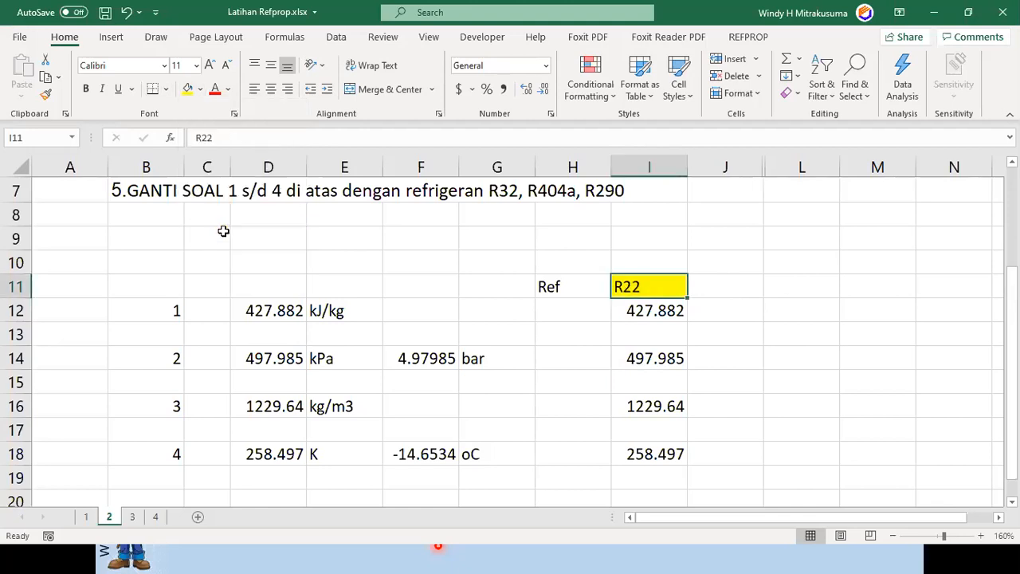
pyautogui.click(642, 285)
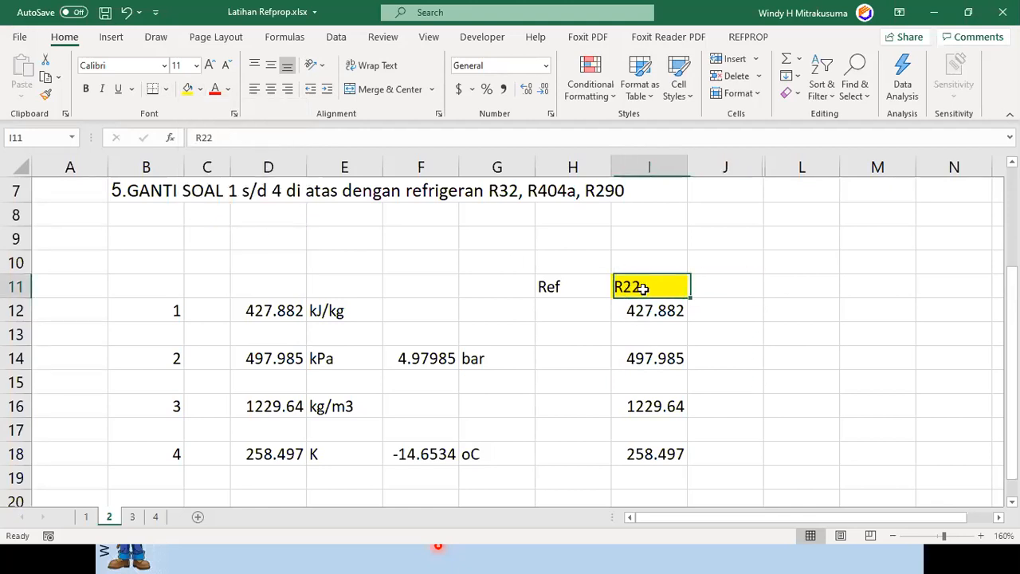
pyautogui.click(223, 138)
pyautogui.press('BackSpace')
pyautogui.press('BackSpace')
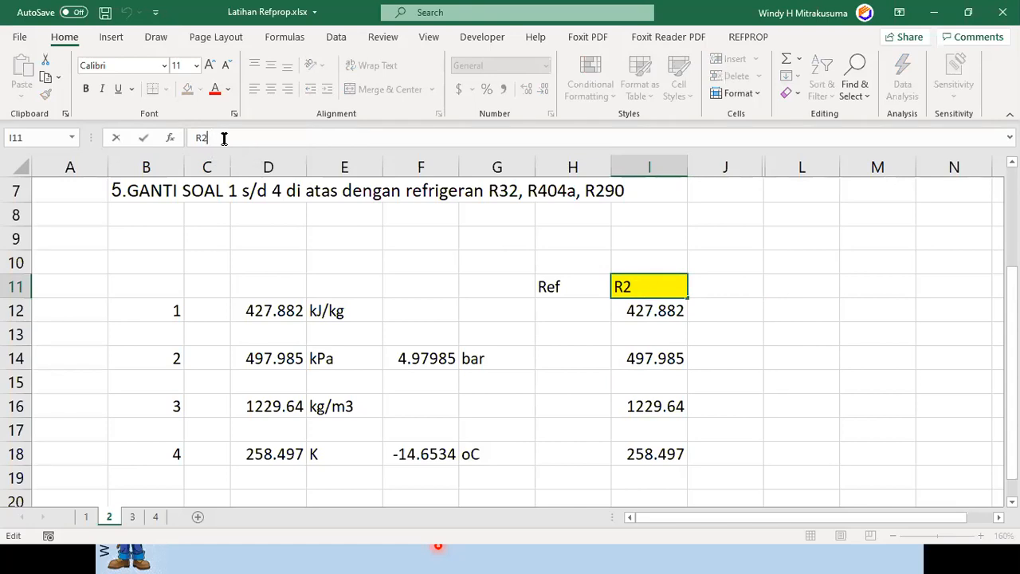
pyautogui.write('32')
pyautogui.press('Return')
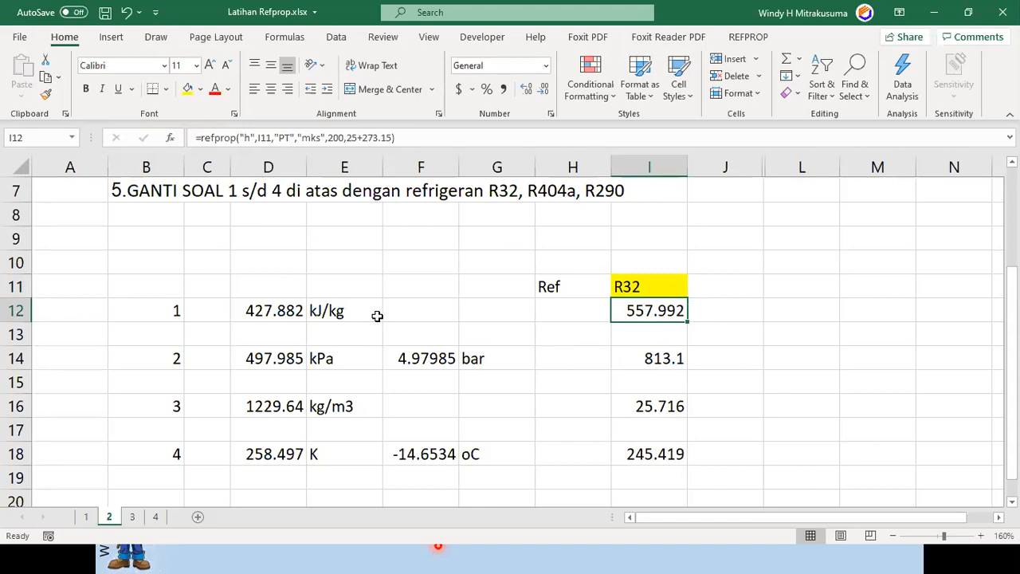
# - Change the refrigerant in cell I11 to R404a to recalculate the four answers
pyautogui.click(621, 283)
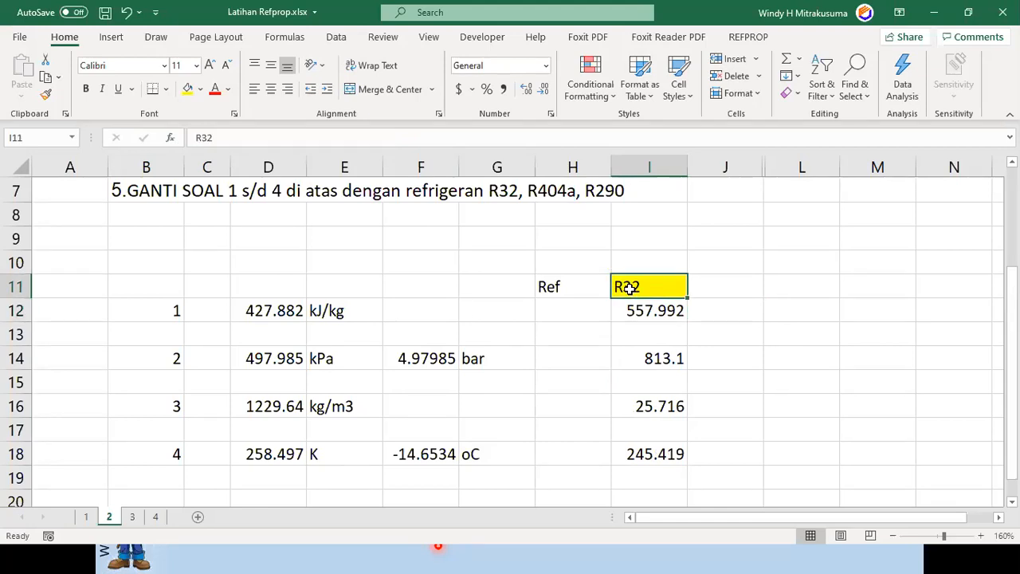
pyautogui.doubleClick(183, 140)
pyautogui.write('R404a')
pyautogui.press('Return')
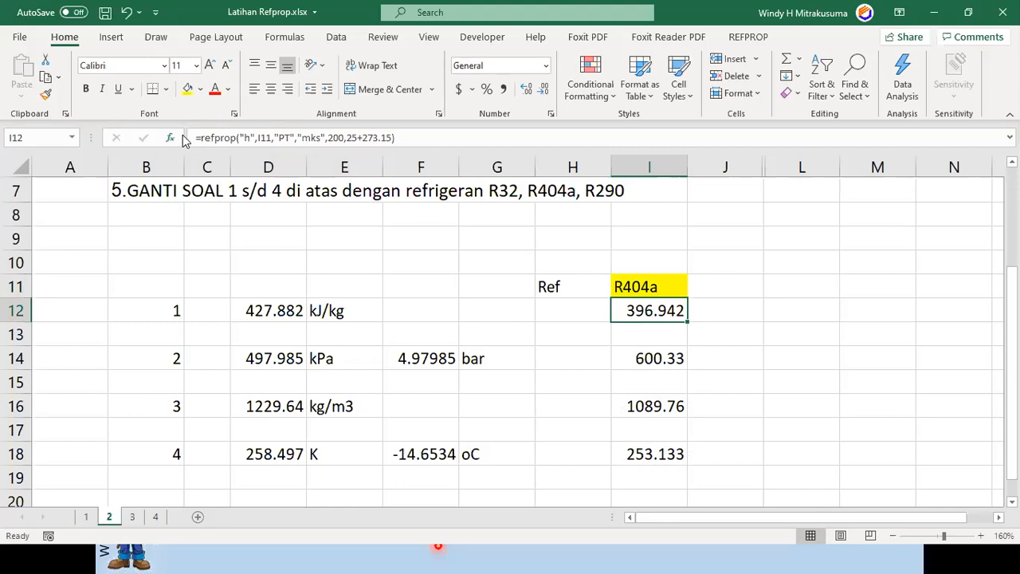
# - Note the refrigerant equivalence above the input cell by entering R290 in I10 and Propane in J10
pyautogui.click(620, 290)
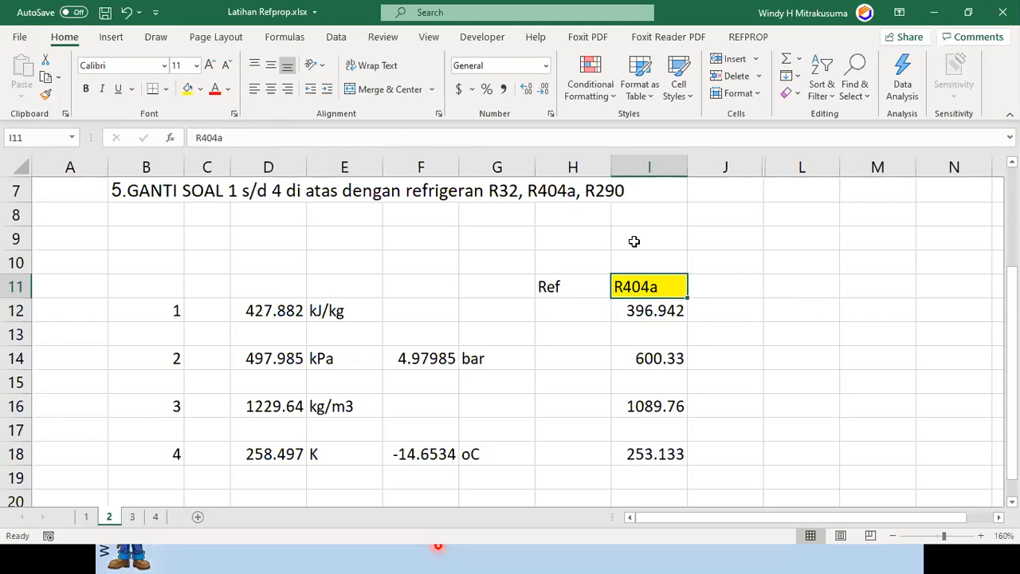
pyautogui.press('Up')
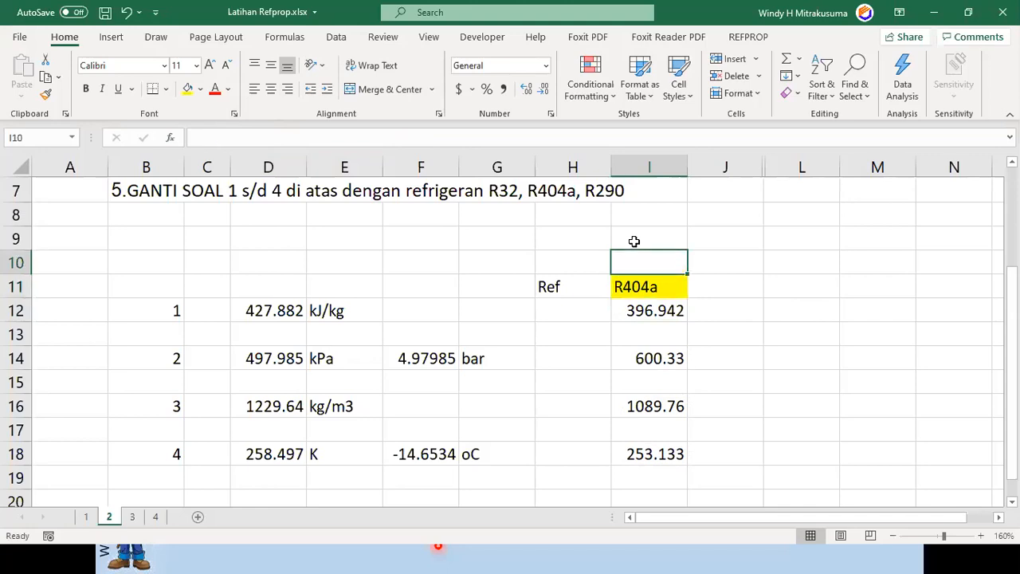
pyautogui.write('R290')
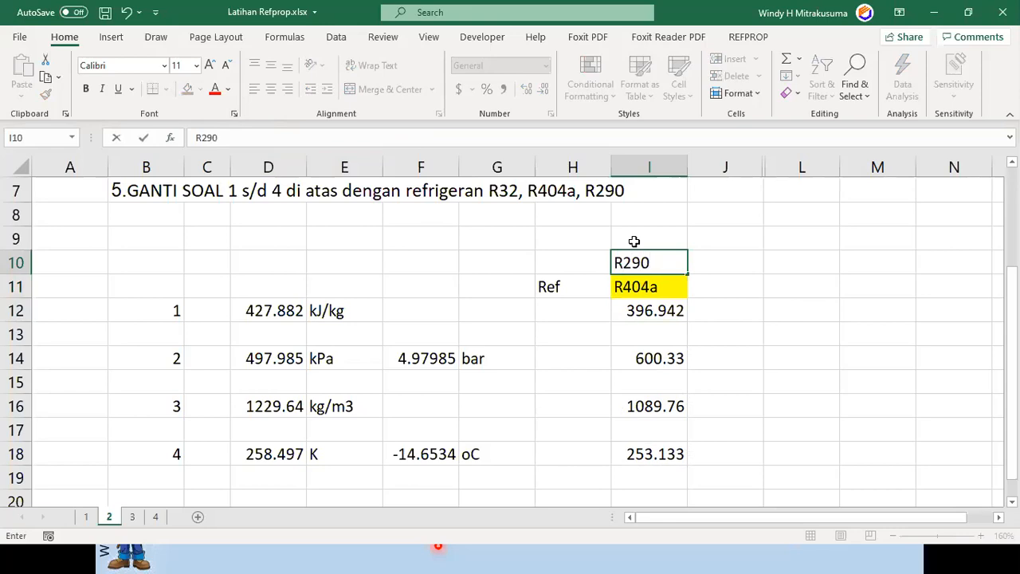
pyautogui.press('Tab')
pyautogui.write('Pr')
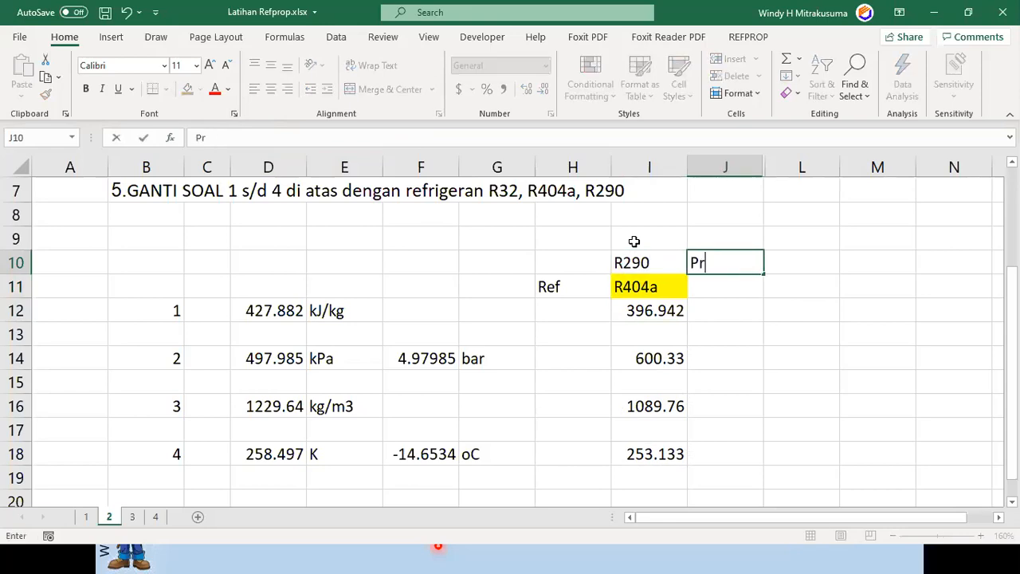
pyautogui.write('opane')
pyautogui.press('Return')
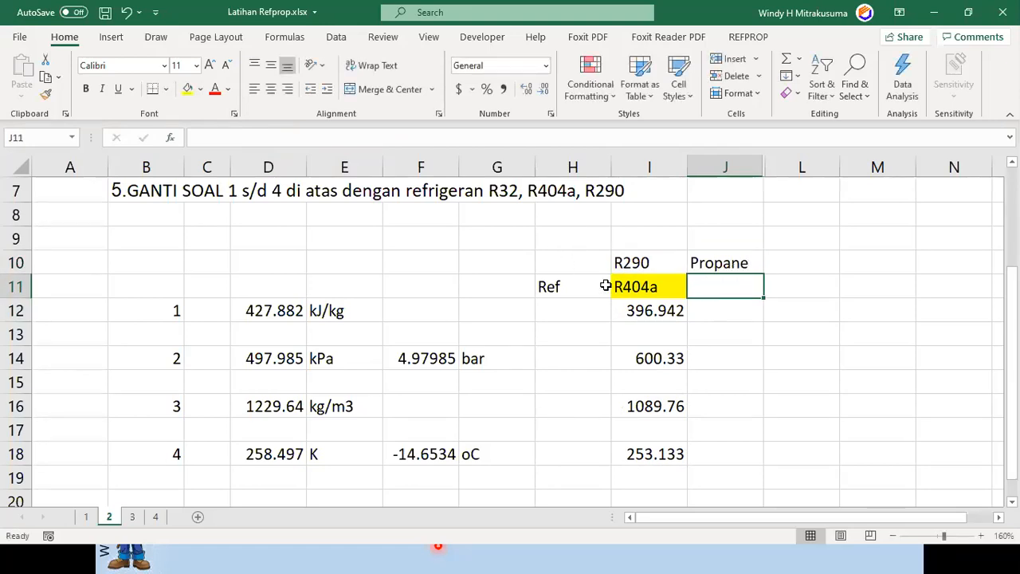
# - Set the refrigerant in cell I11 to Propane to recalculate the four answers
pyautogui.click(633, 290)
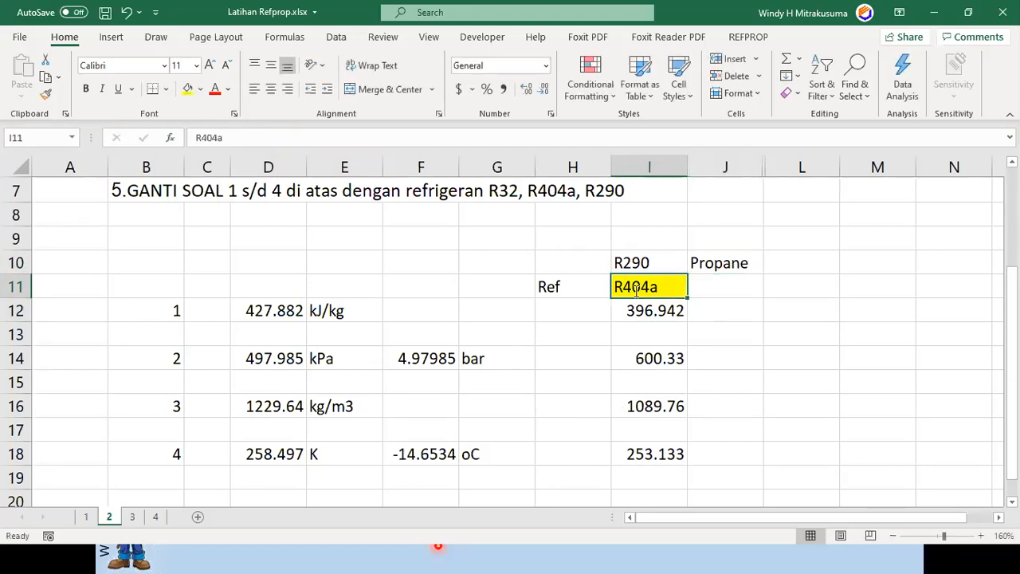
pyautogui.write('Propane')
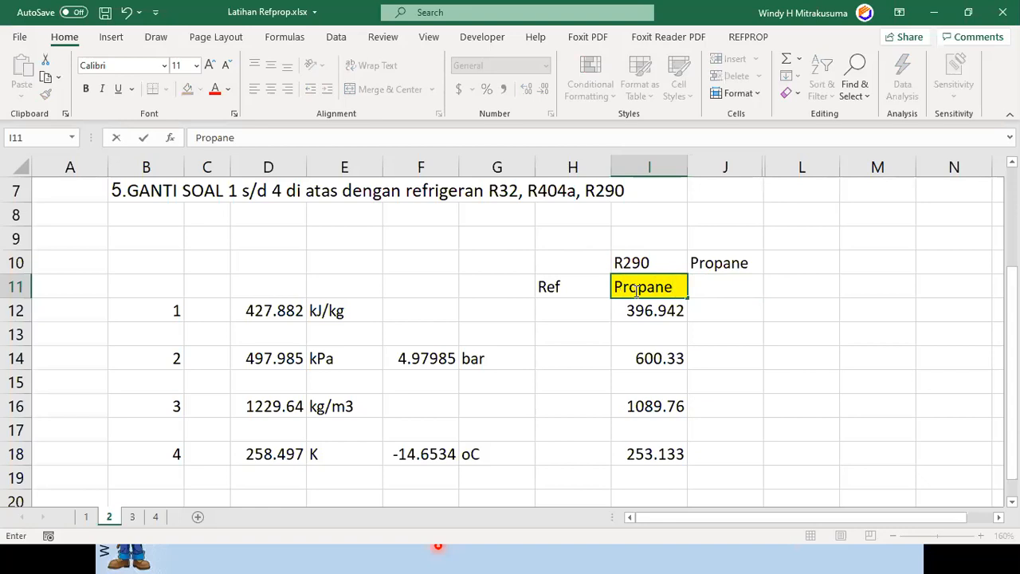
pyautogui.press('Return')
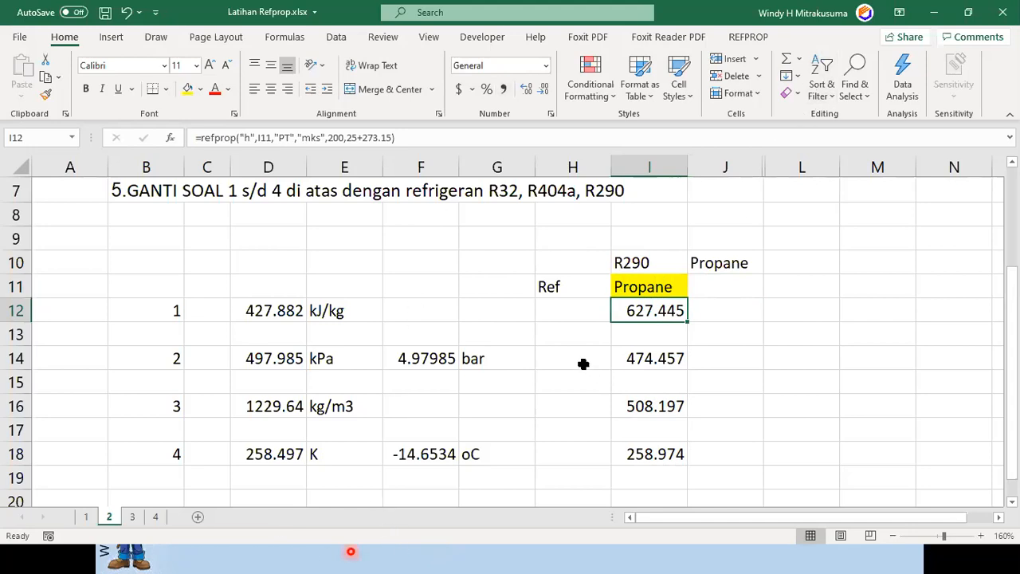
# - Switch to the Refprop presentation in PowerPoint
pyautogui.hotkey('alt', 'Tab')
pyautogui.hotkey('alt', 'Tab')
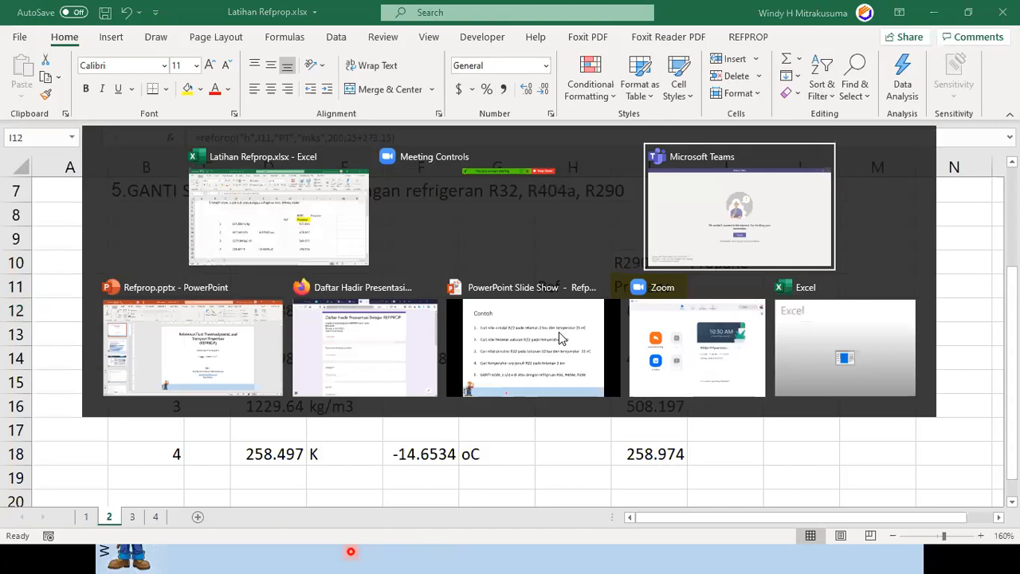
pyautogui.hotkey('alt', 'Tab')
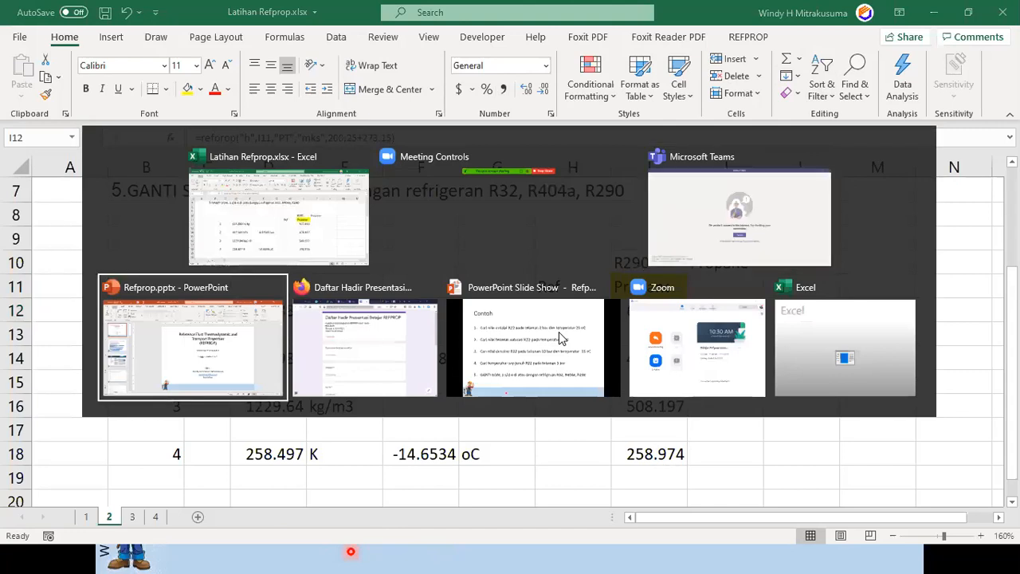
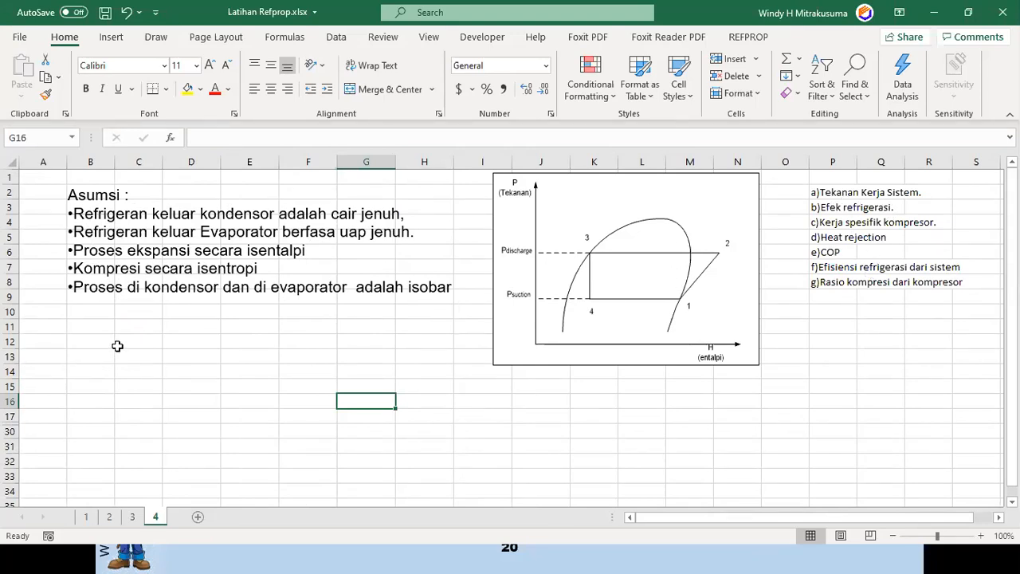
# - On sheet 4, enter the evaporating temperature header "Te (oc)" in B15 and its value -10 in B16
pyautogui.click(119, 387)
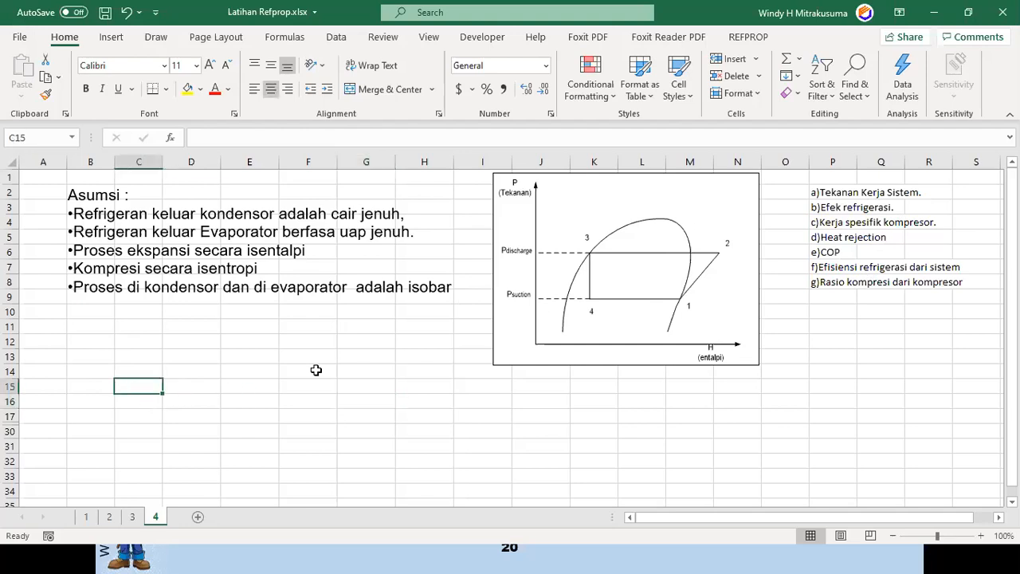
pyautogui.press('Left')
pyautogui.write('Te')
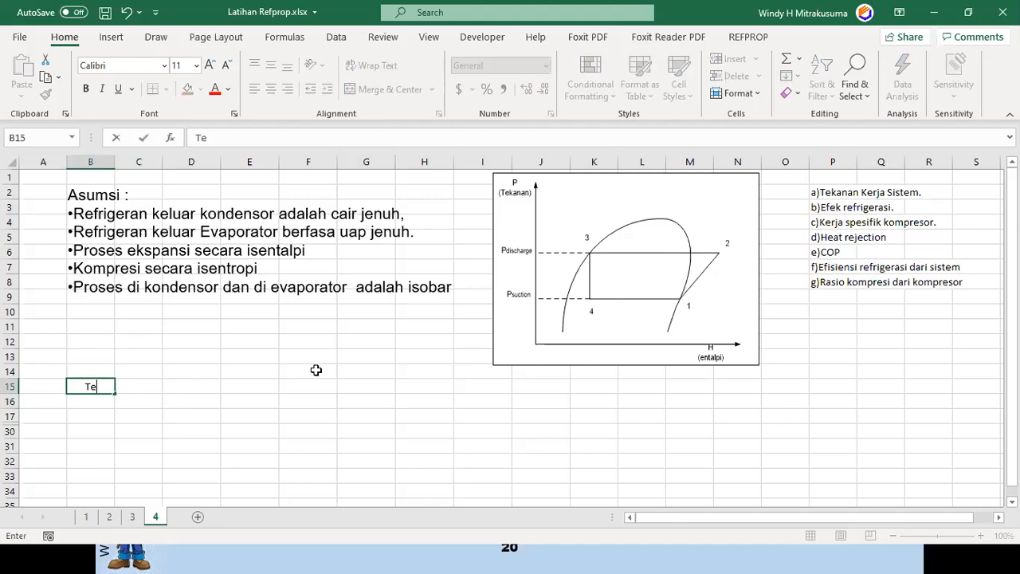
pyautogui.press('Right')
pyautogui.press('Left')
pyautogui.press('Down')
pyautogui.press('Up')
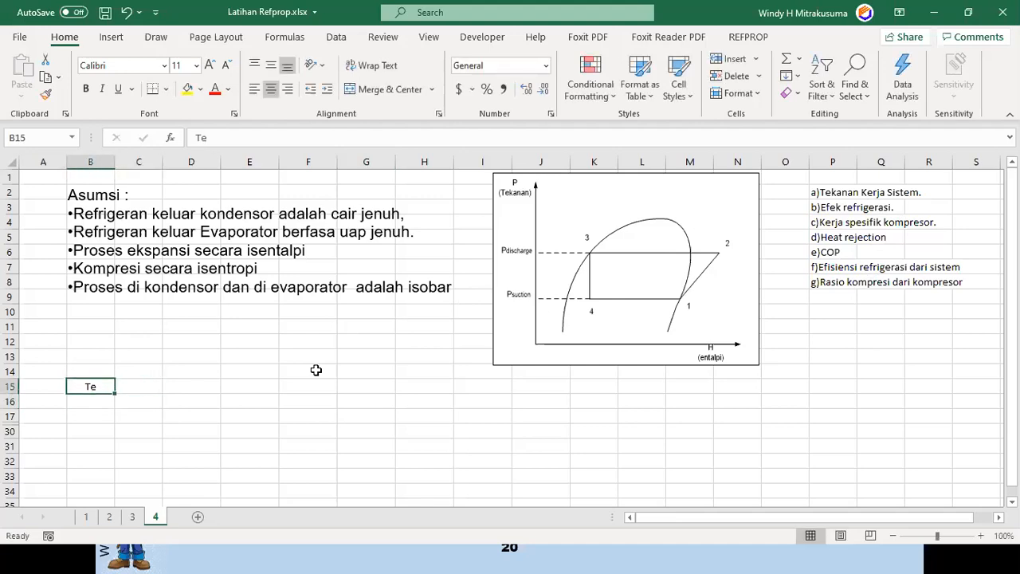
pyautogui.click(233, 135)
pyautogui.write('(')
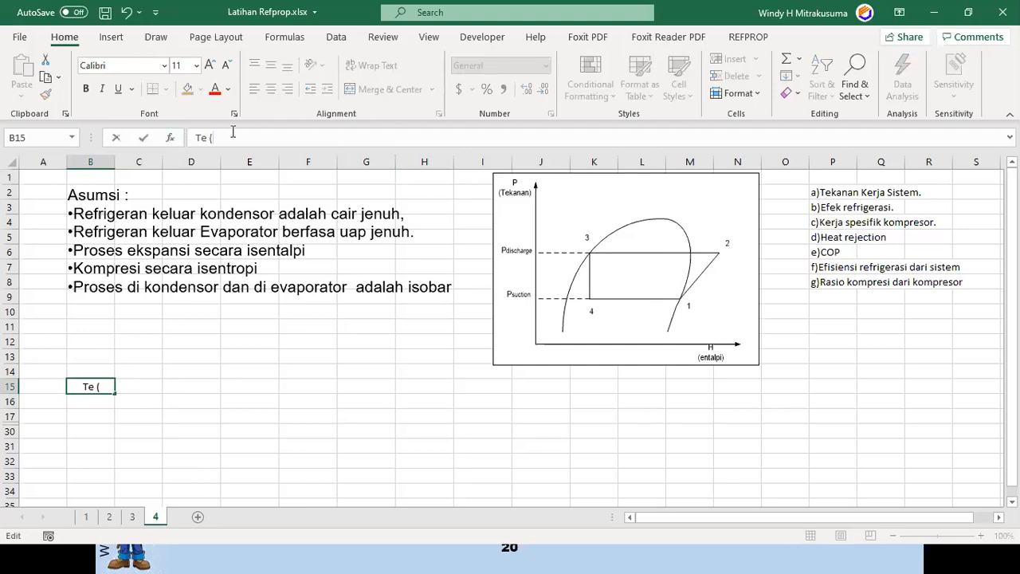
pyautogui.write('oc)')
pyautogui.press('Return')
pyautogui.write('-10')
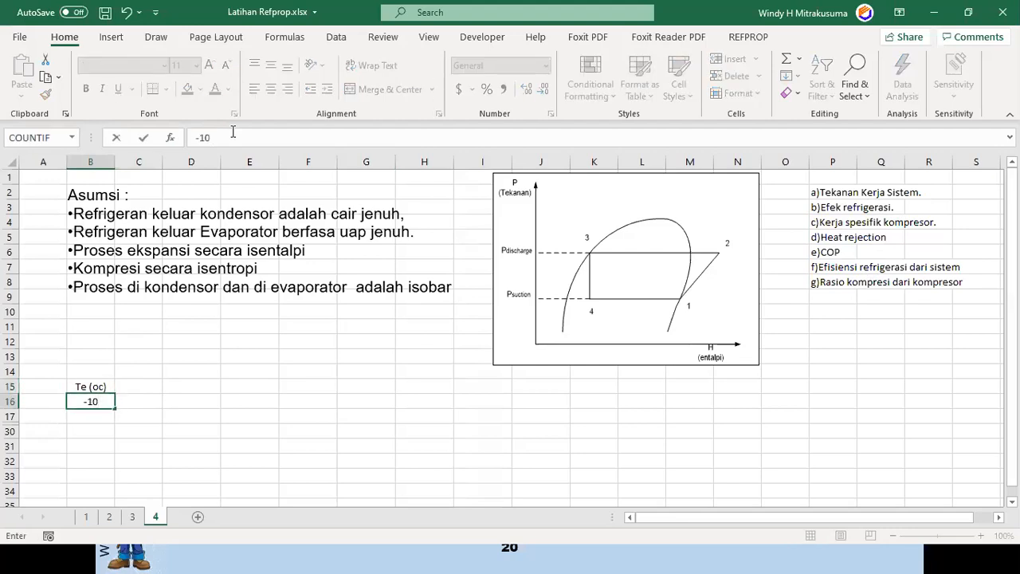
pyautogui.press('Tab')
# - Enter the condensing temperature header "Tk (oC)" in C15 and its value 45 in C16
pyautogui.press('Up')
pyautogui.write('T')
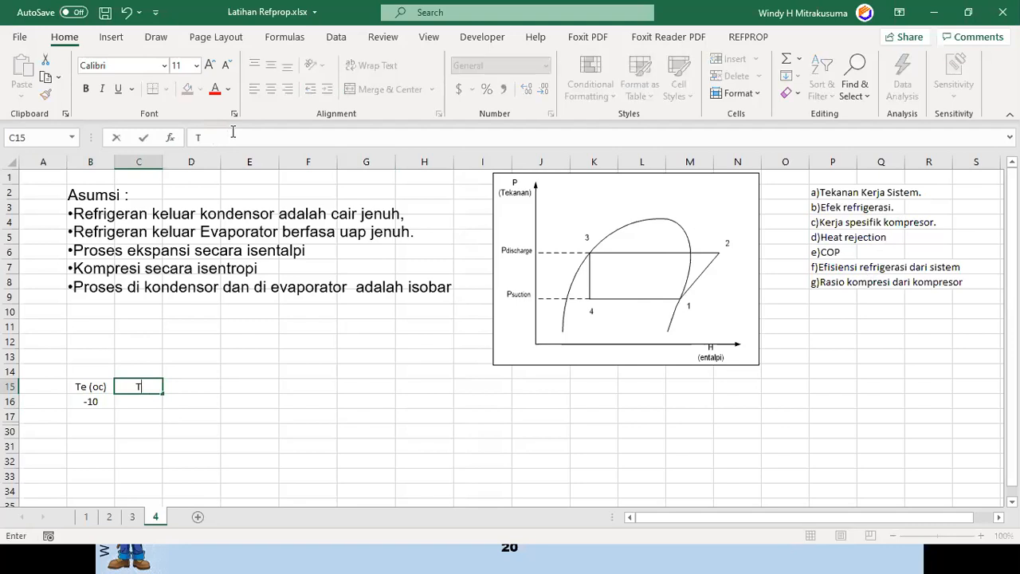
pyautogui.write('k (oC)')
pyautogui.press('Return')
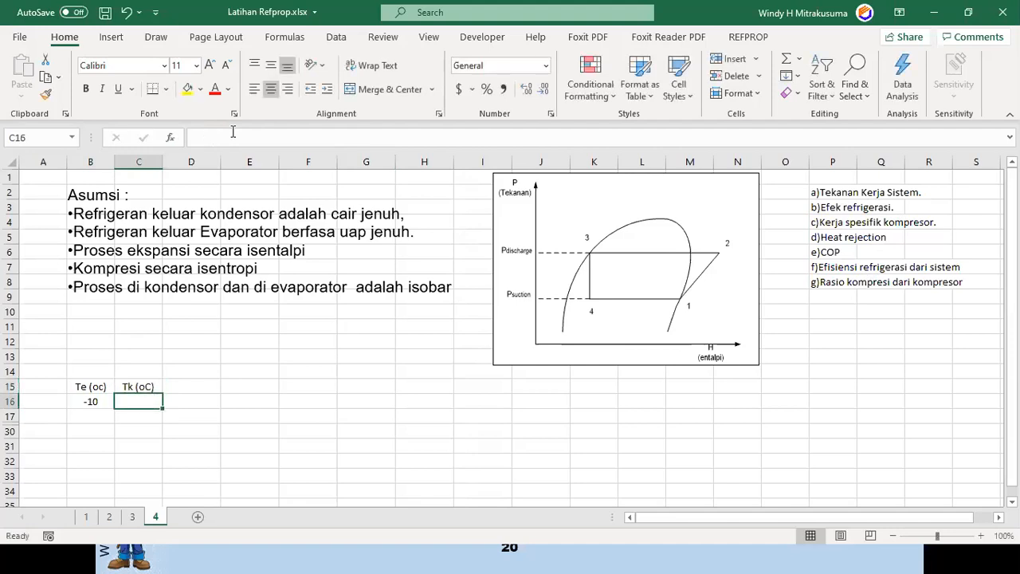
pyautogui.write('45')
pyautogui.press('Tab')
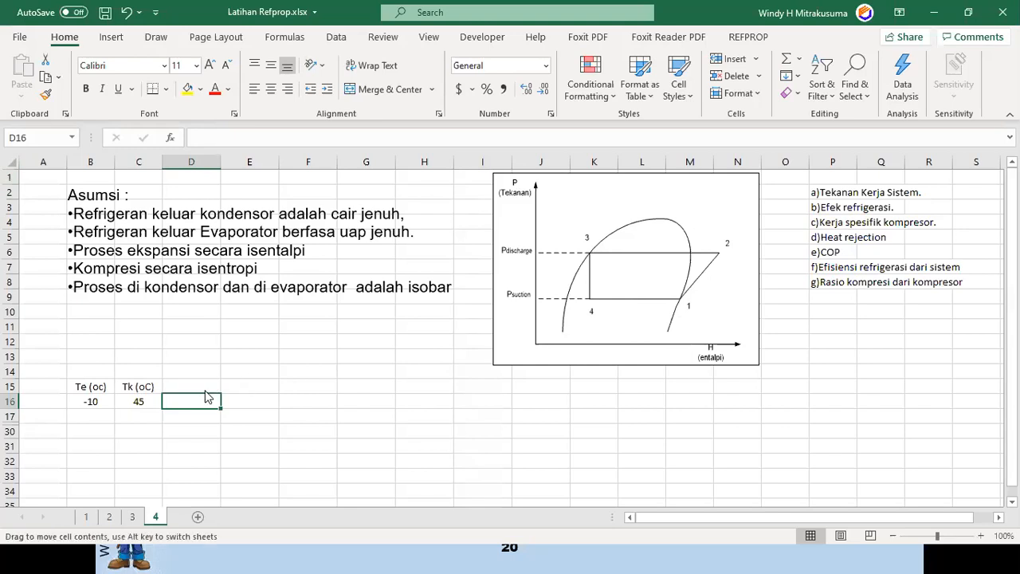
# - Enter the evaporating pressure header "Pevap" in D15
pyautogui.press('Up')
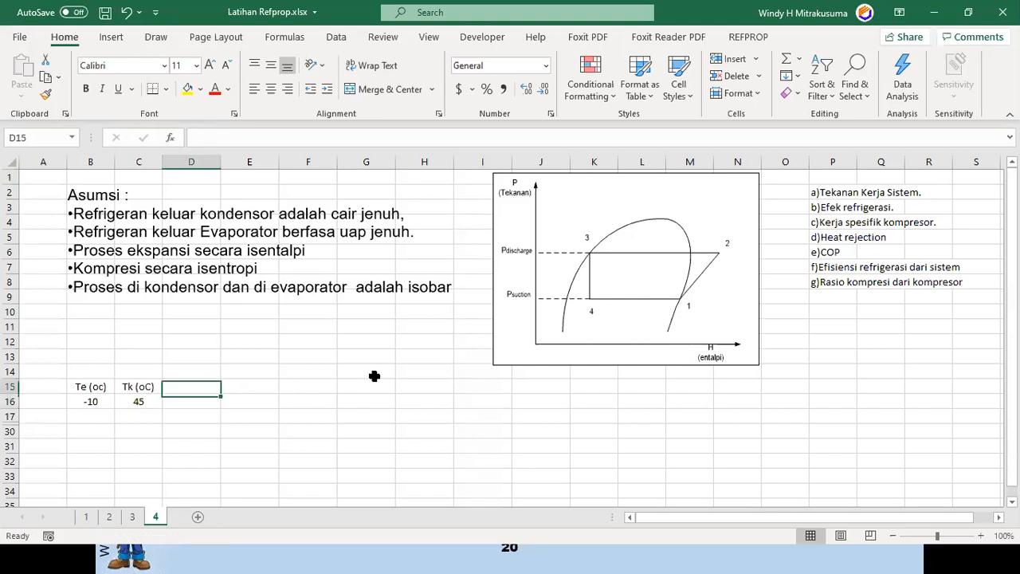
pyautogui.press('Down')
pyautogui.press('Up')
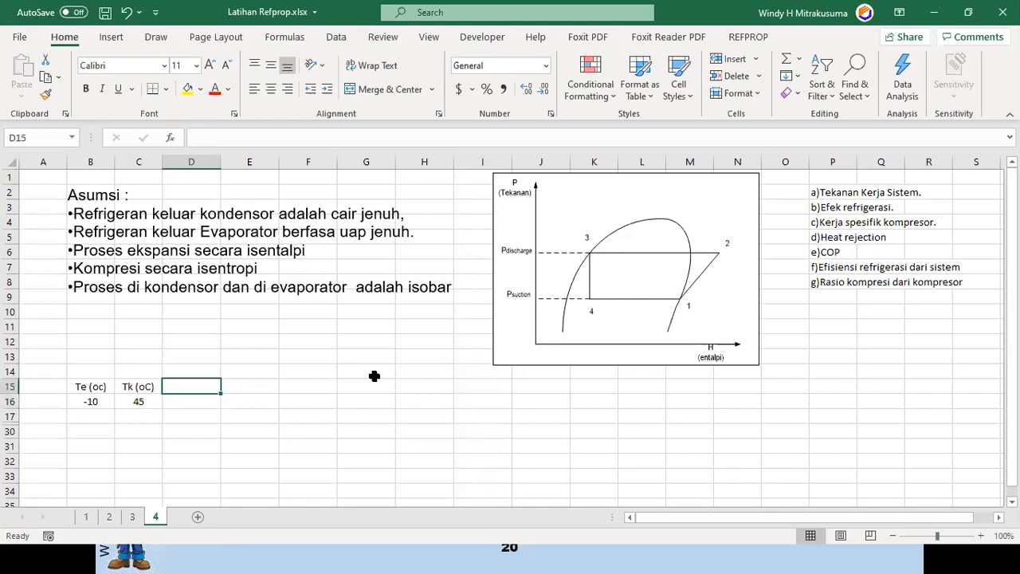
pyautogui.write('Pevap')
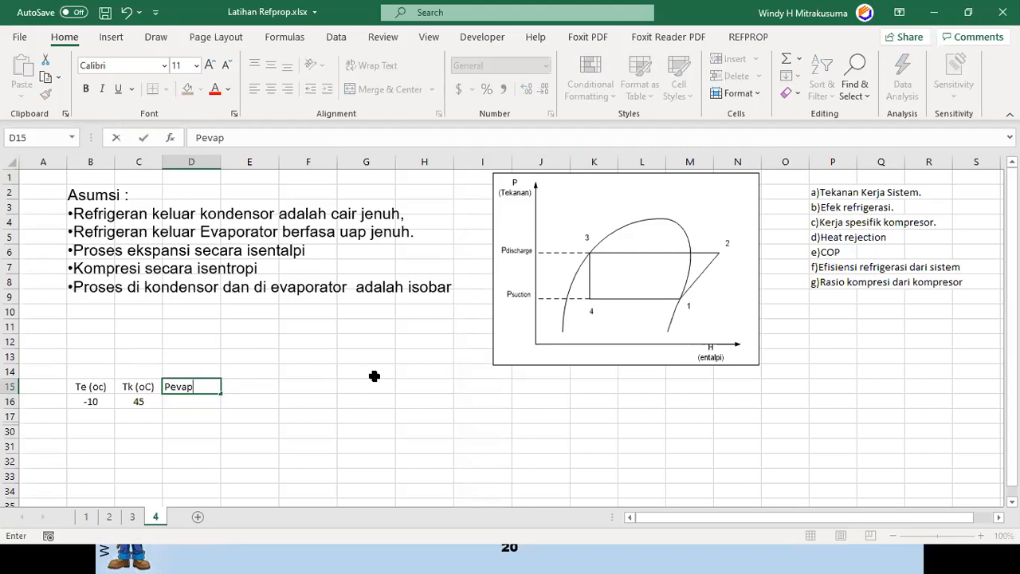
pyautogui.press('Return')
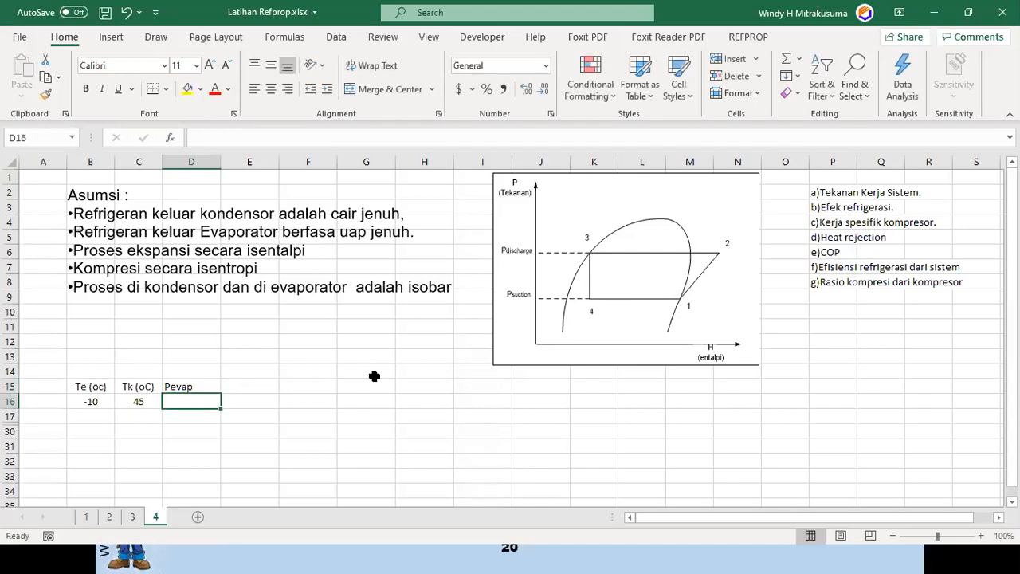
pyautogui.write('=')
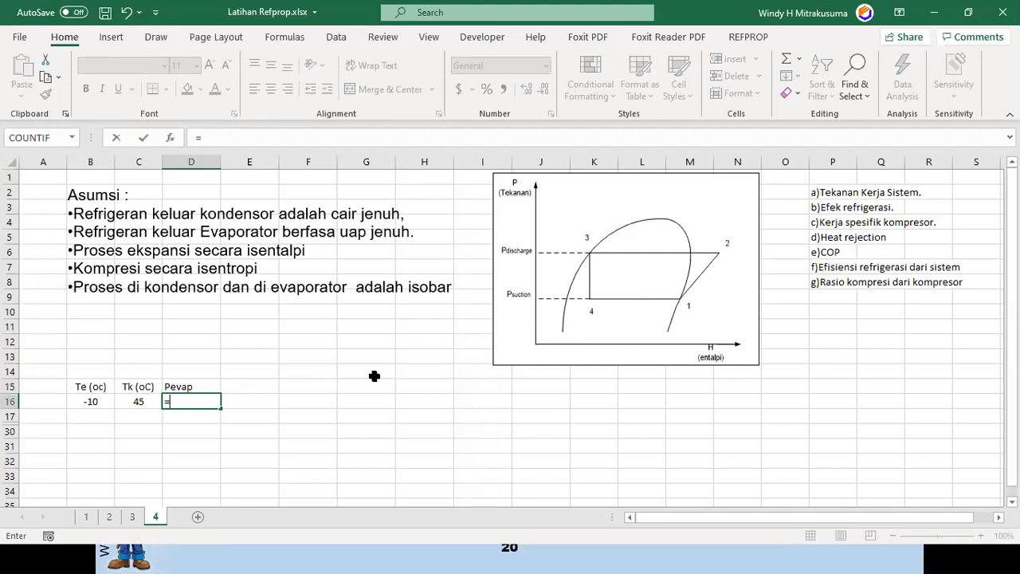
pyautogui.write('refpro')
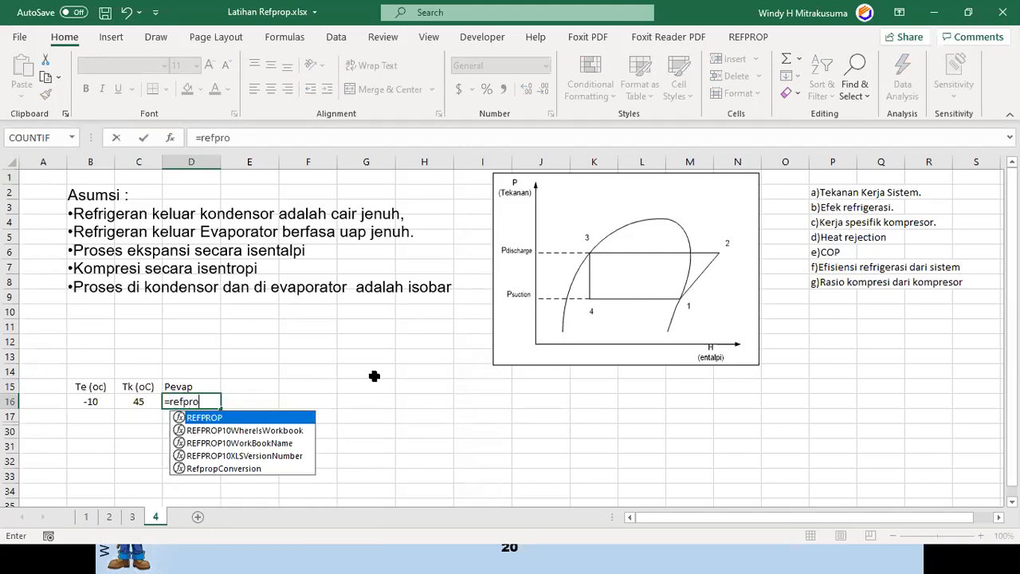
pyautogui.write('p("')
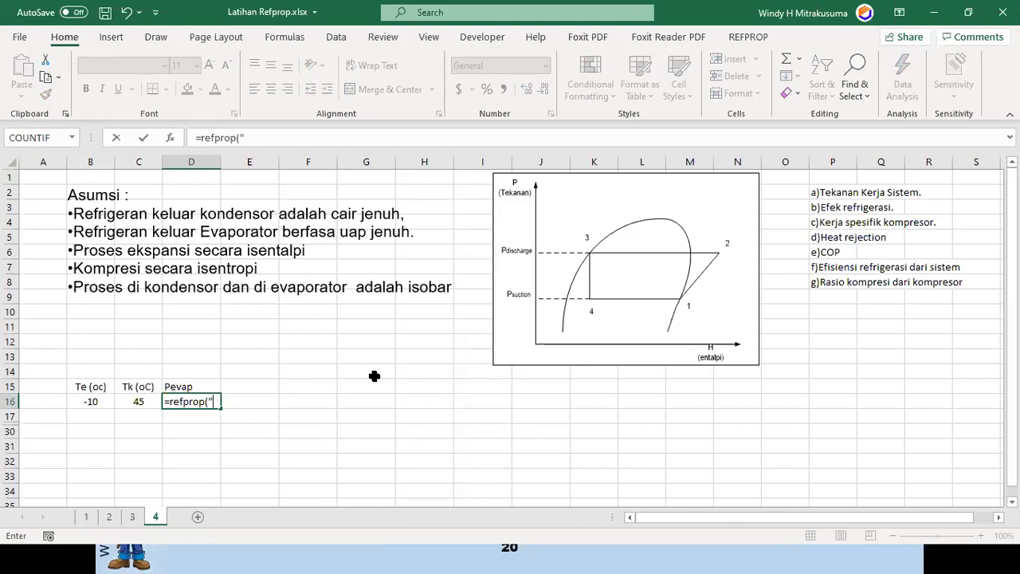
pyautogui.write('P')
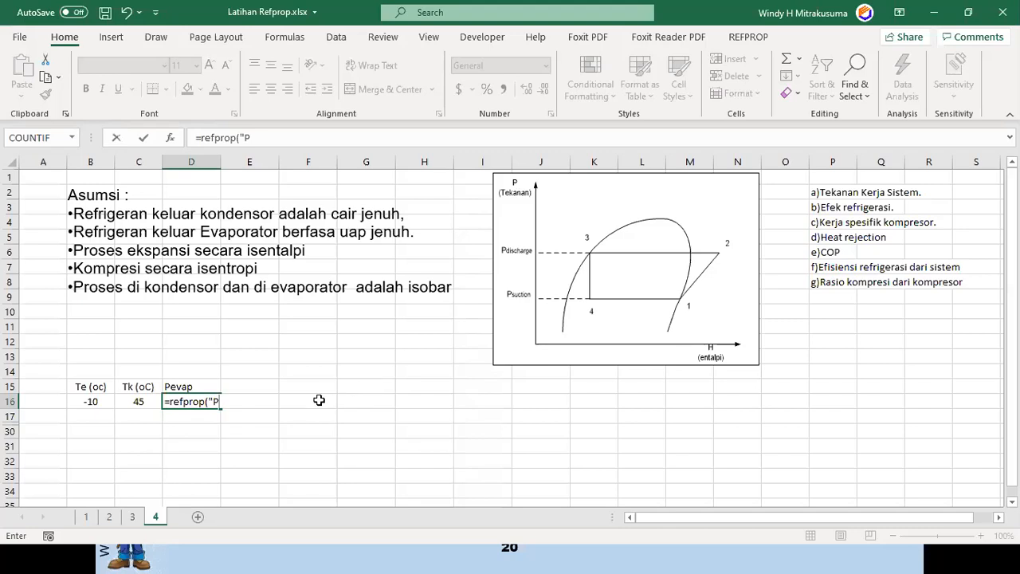
pyautogui.press('Escape')
# - Enter the label "Refrigeran" in B14 and the refrigerant R22 in C14
pyautogui.click(109, 372)
pyautogui.write('Refrigeran')
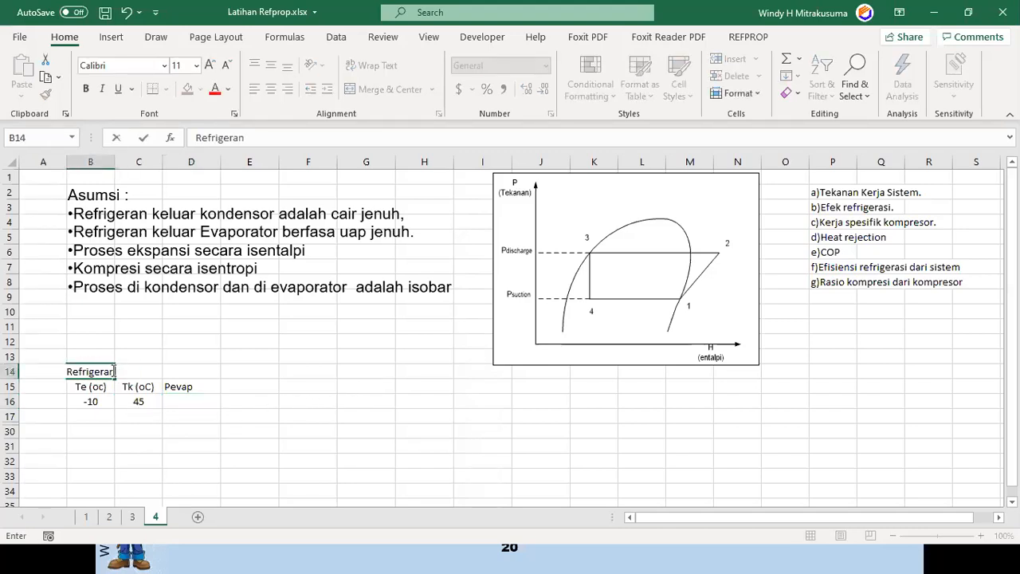
pyautogui.press('Tab')
pyautogui.write('R22')
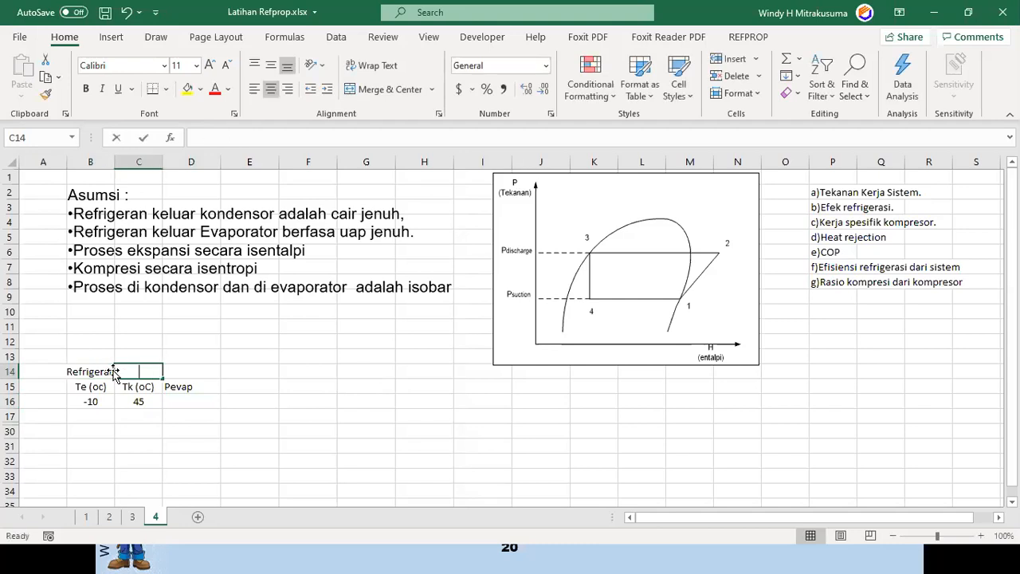
pyautogui.press('Down')
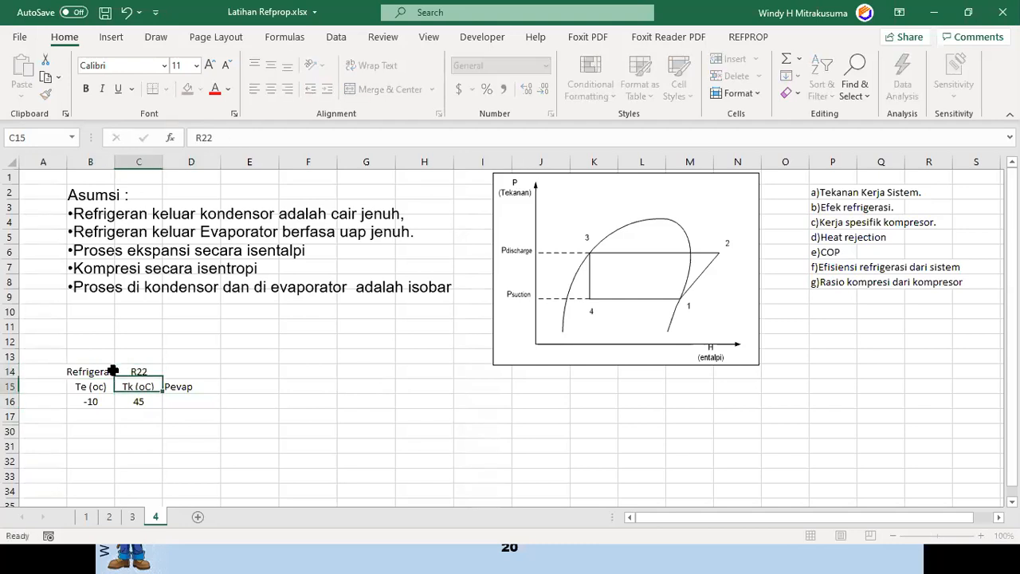
# - Calculate the evaporating pressure in D16 with =refprop("p",$C$14,"Tvap","mks",B16+273.15), keeping the refrigerant reference absolute
pyautogui.press('Right')
pyautogui.press('Down')
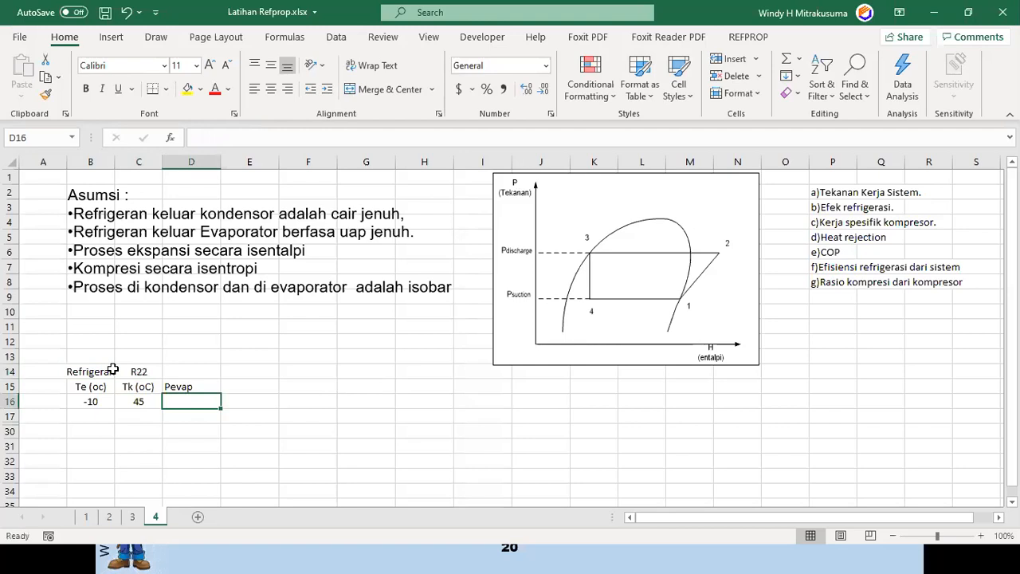
pyautogui.write('=refprop(')
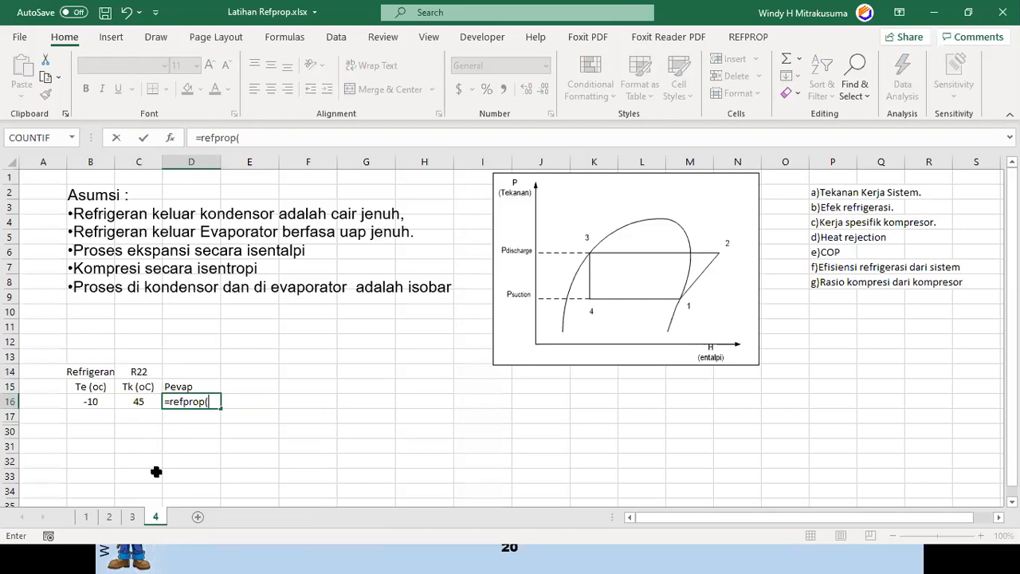
pyautogui.write('p')
pyautogui.write(',')
pyautogui.click(137, 371)
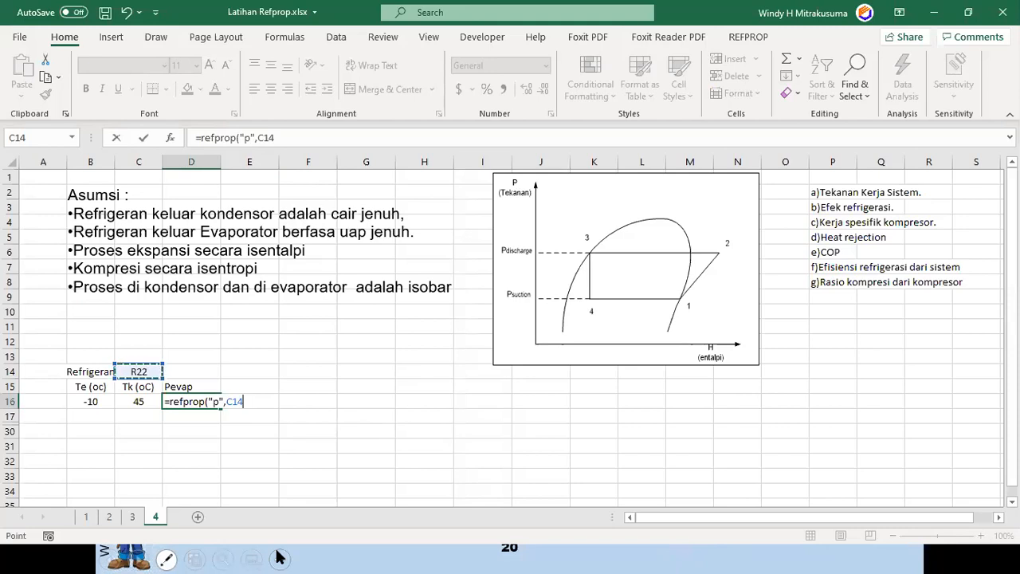
pyautogui.press('F4')
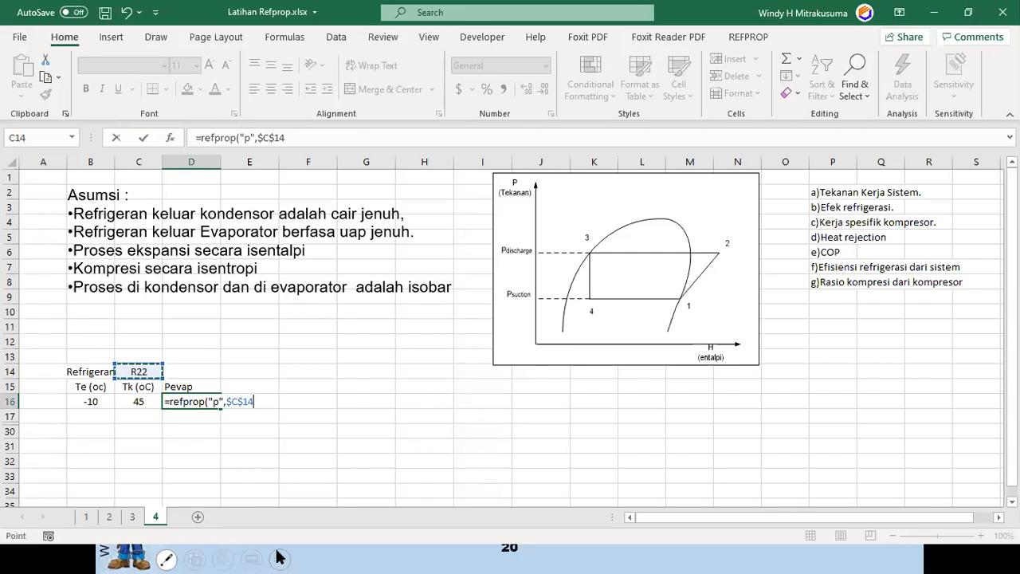
pyautogui.write(',')
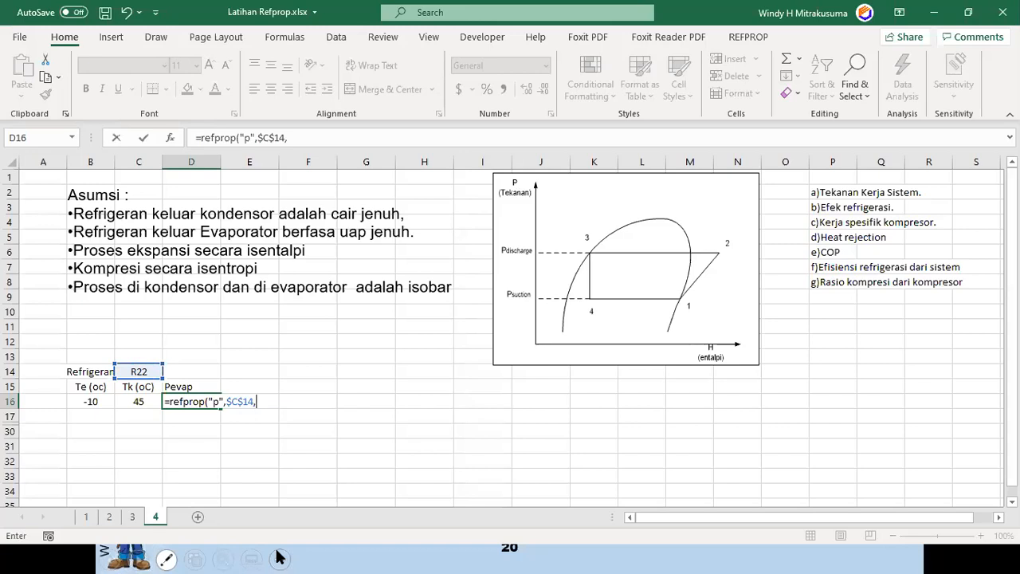
pyautogui.write('"T')
pyautogui.write('vap"')
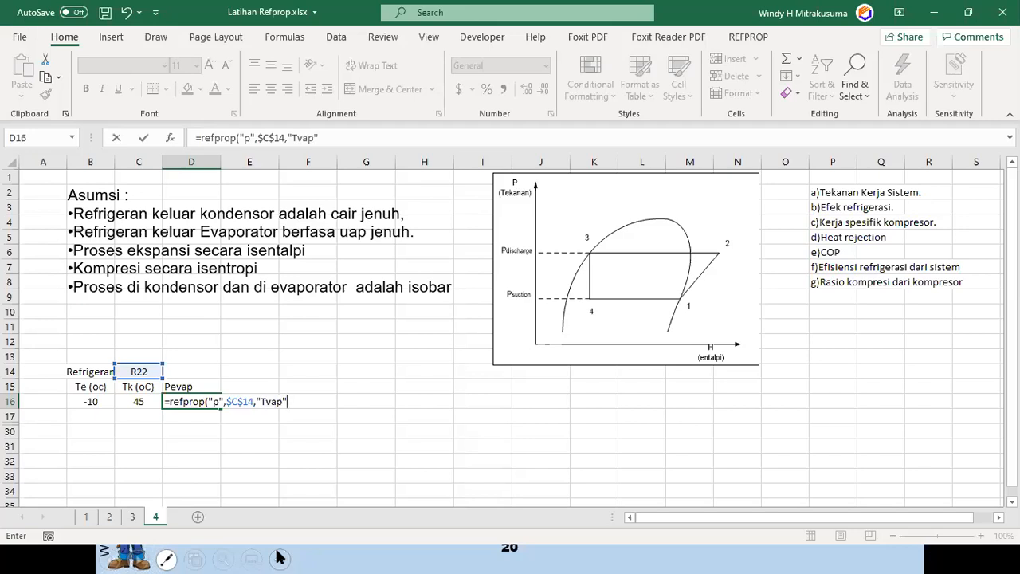
pyautogui.write(',"mks",')
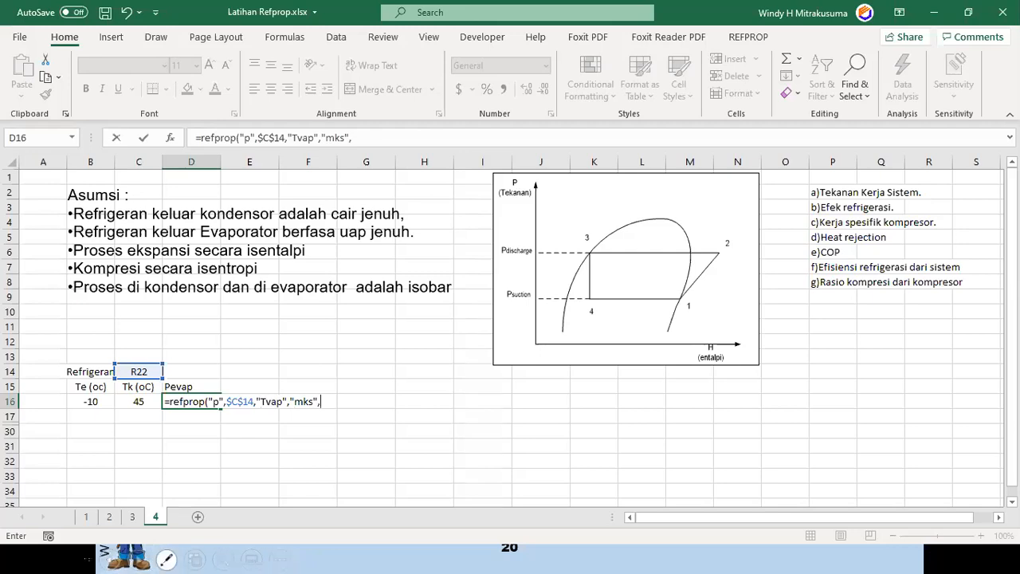
pyautogui.click(102, 404)
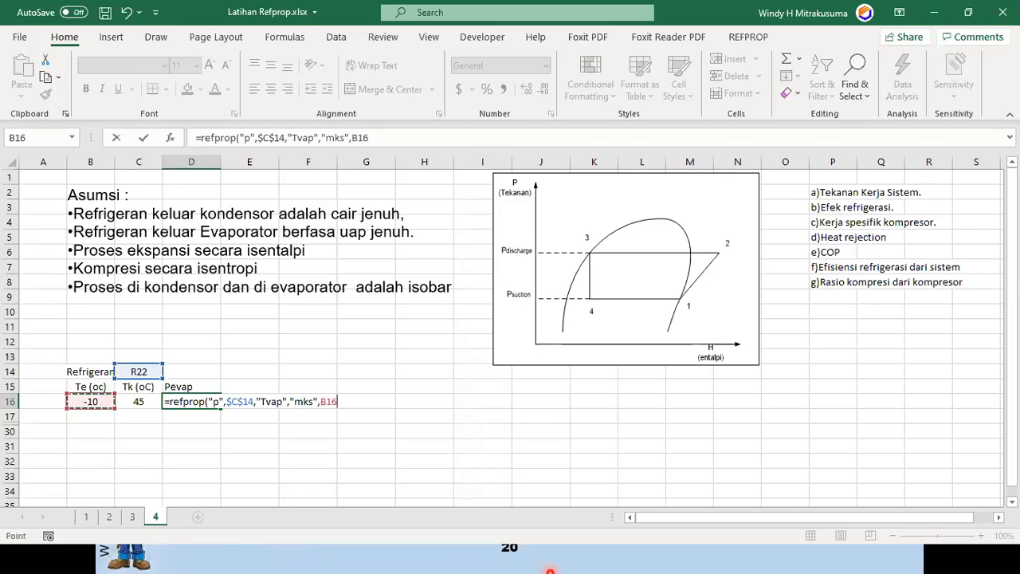
pyautogui.write('+273.15')
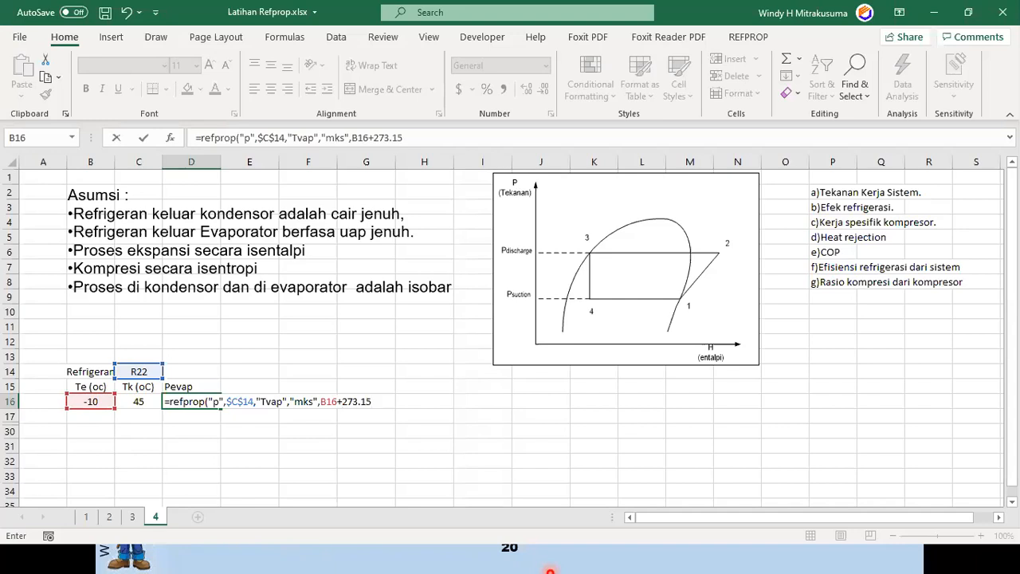
pyautogui.press('Return')
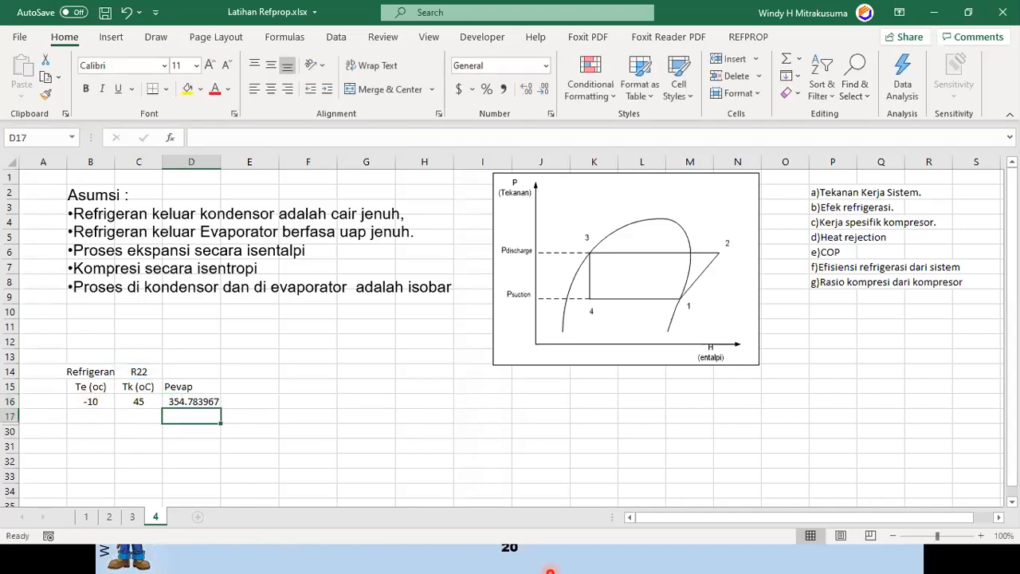
# - Enter the condensing pressure header "Pcond" in E15
pyautogui.press('Up')
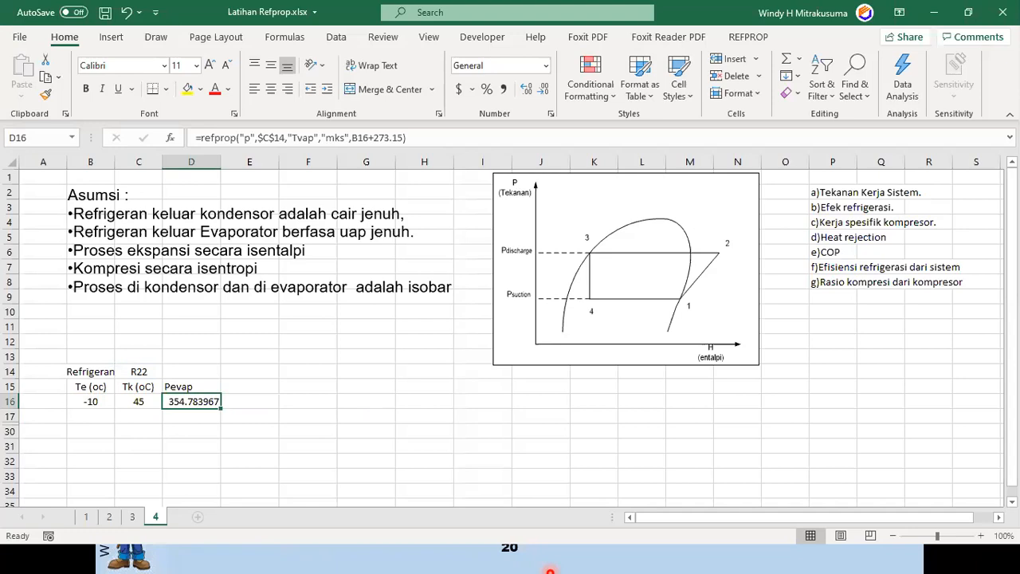
pyautogui.press('Up')
pyautogui.press('Right')
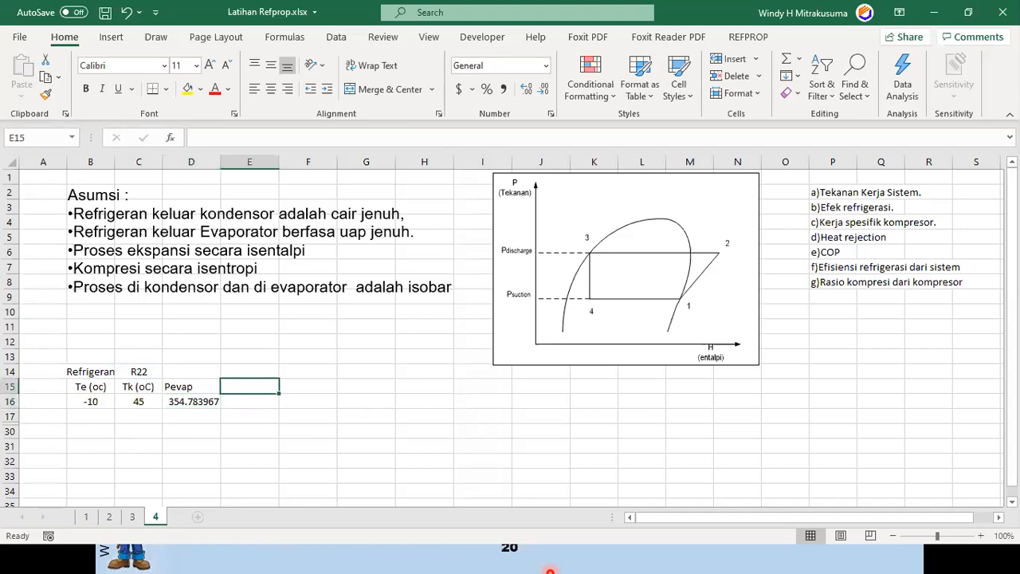
pyautogui.write('P')
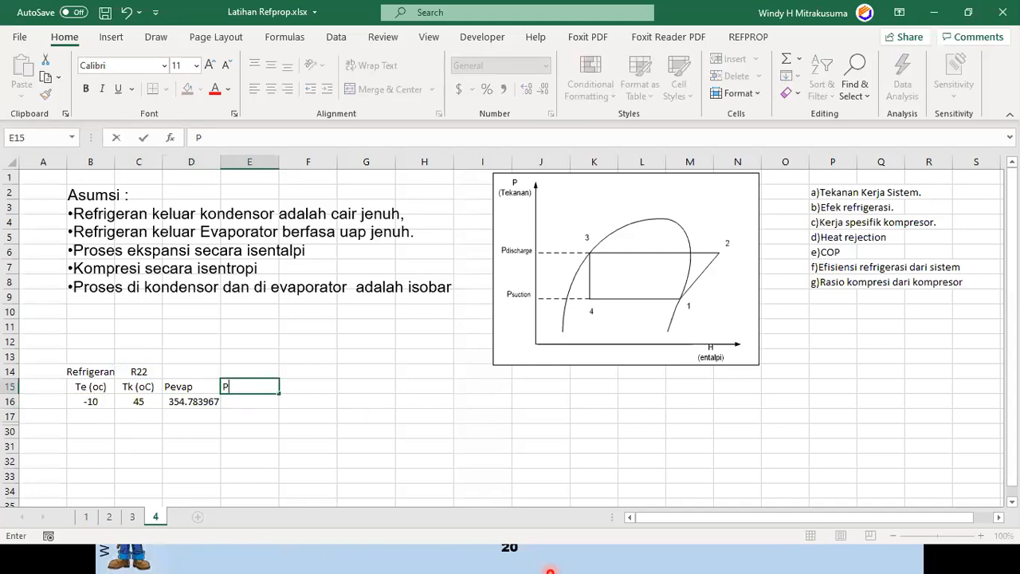
pyautogui.write('Cond')
pyautogui.press('Return')
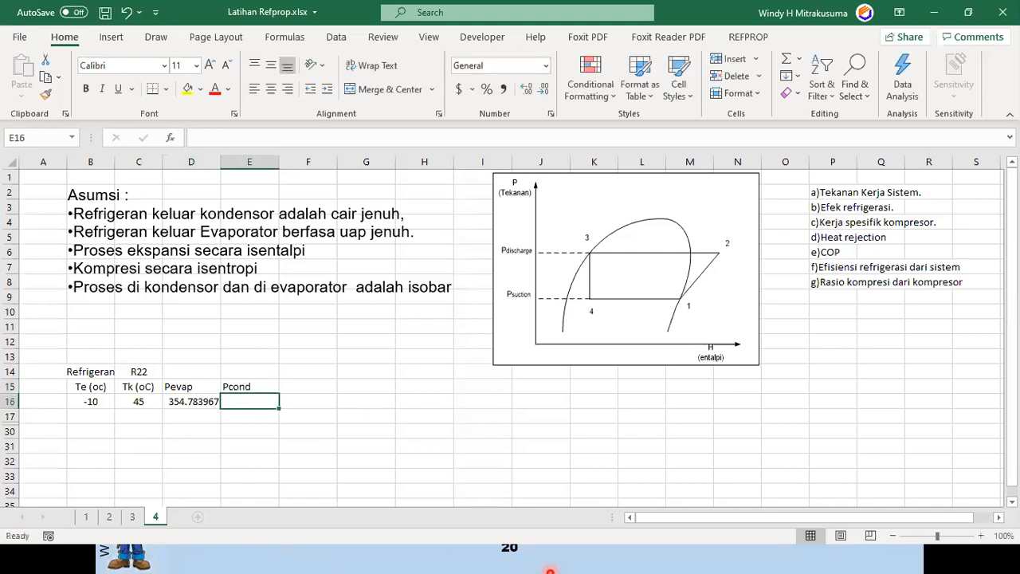
# - Copy the evaporating pressure formula from D16 into E16 so it uses the condensing temperature in C16
pyautogui.click(192, 401)
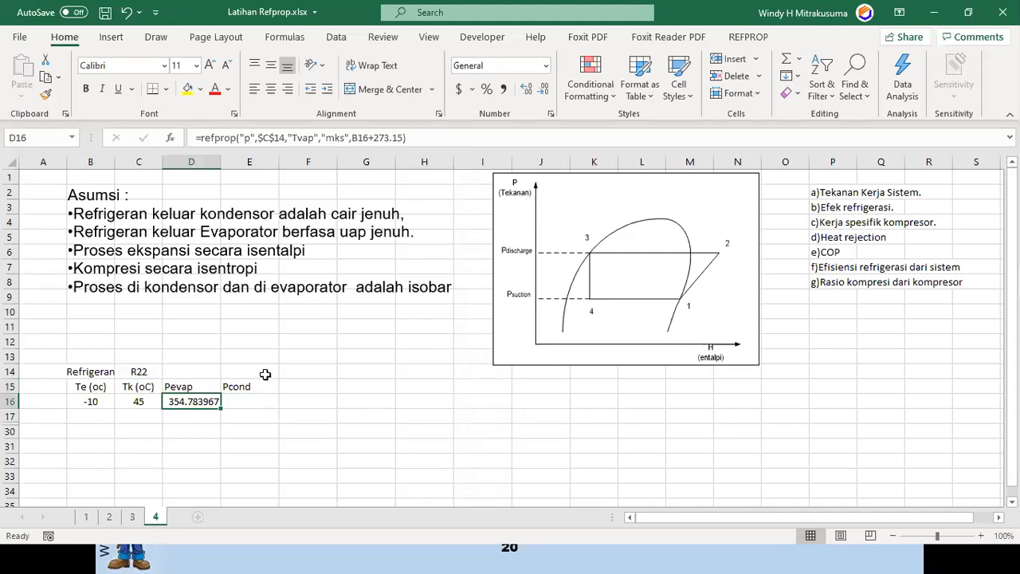
pyautogui.hotkey('ctrl', 'c')
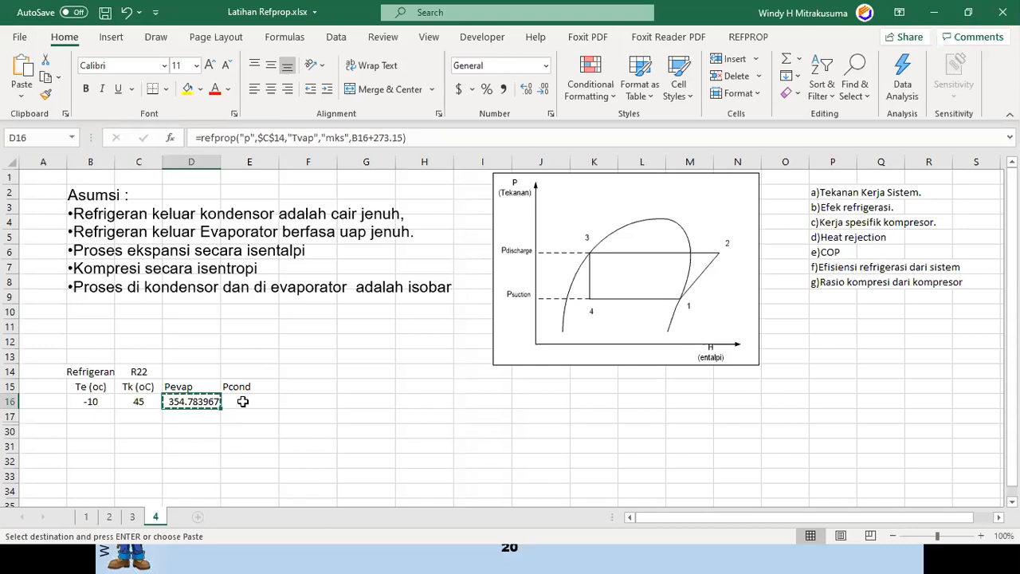
pyautogui.click(243, 402)
pyautogui.hotkey('ctrl', 'v')
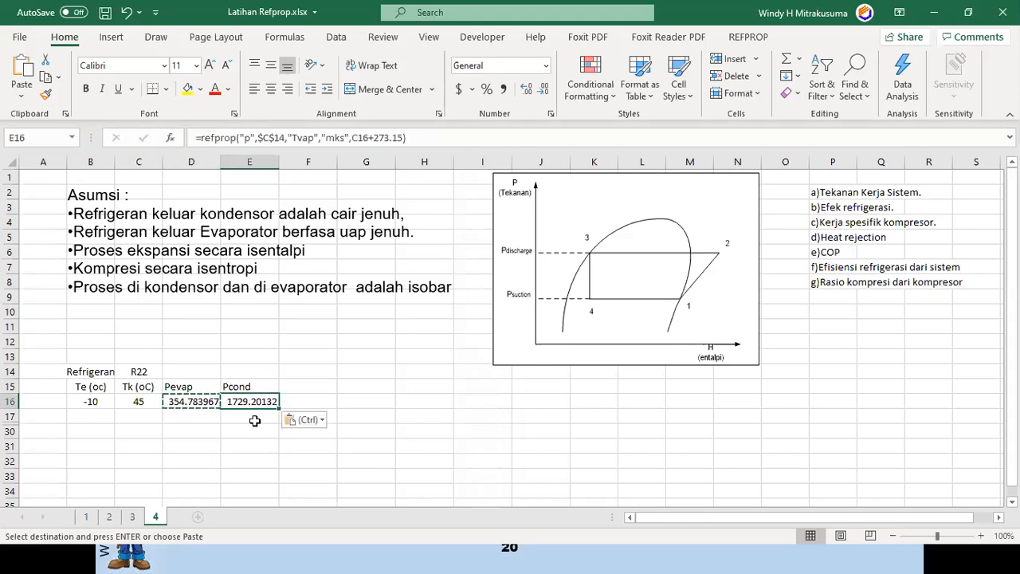
pyautogui.click(246, 440)
# - Change the input code in the E16 condensing pressure formula from "Tvap" to "Tliq"
pyautogui.click(243, 401)
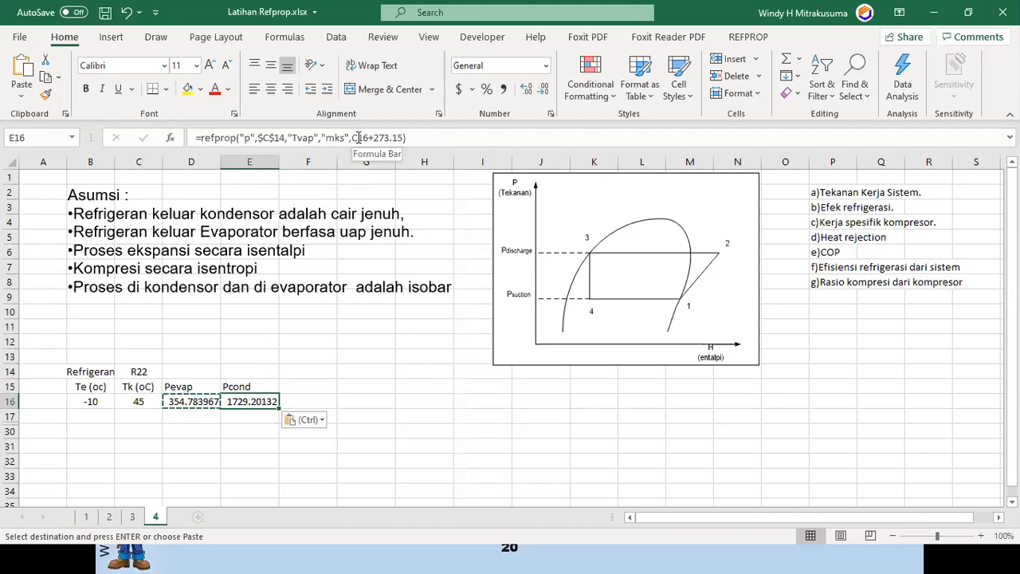
pyautogui.click(307, 137)
pyautogui.moveTo(307, 137); pyautogui.dragTo(312, 134)
pyautogui.write('liq')
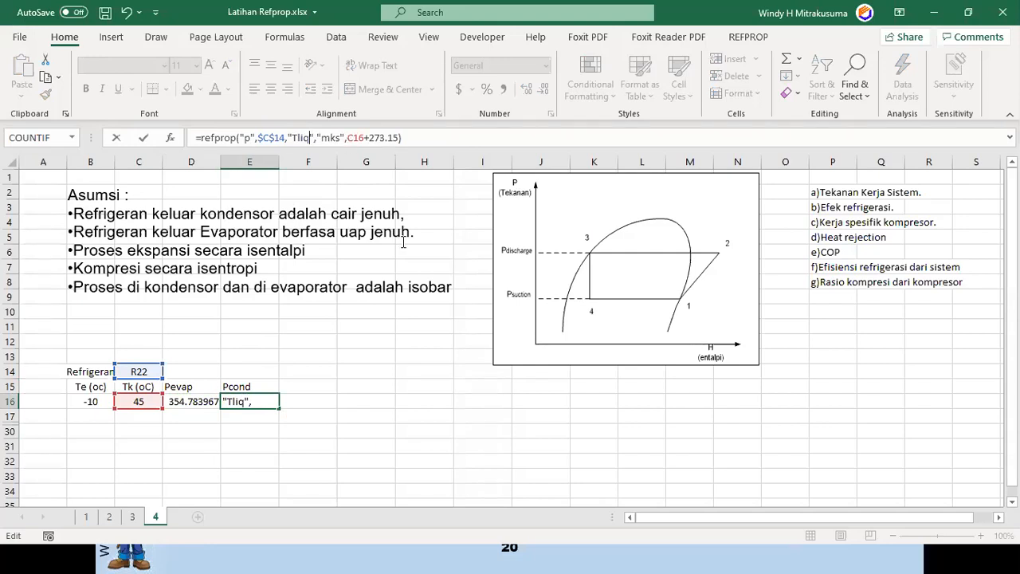
pyautogui.press('Return')
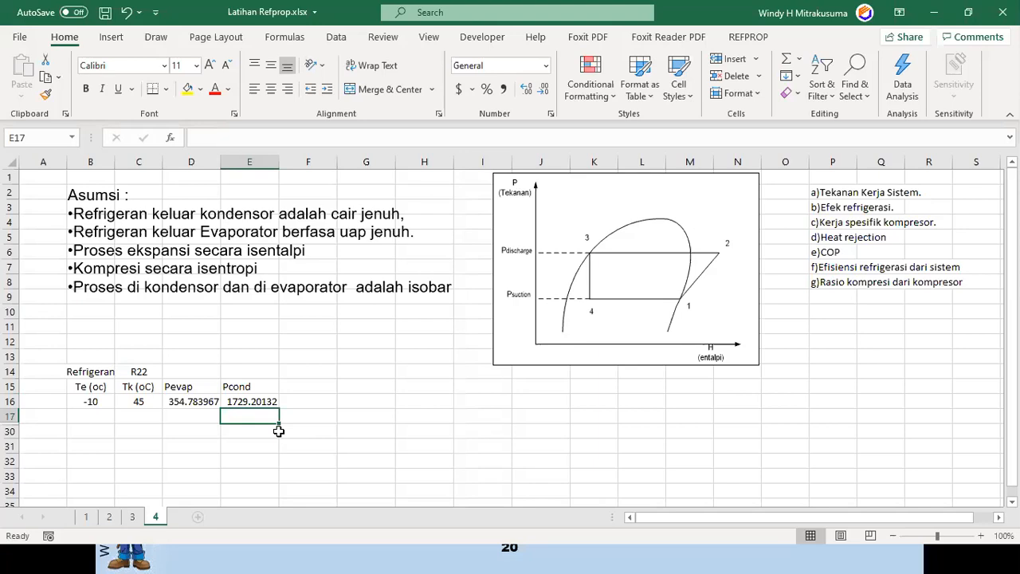
pyautogui.press('Up')
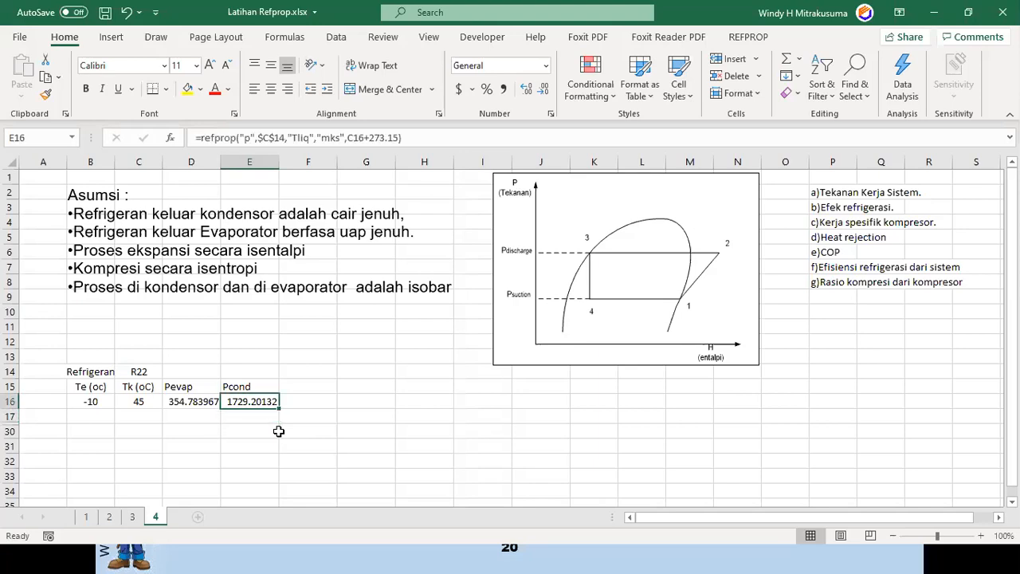
pyautogui.press('Right')
pyautogui.press('Up')
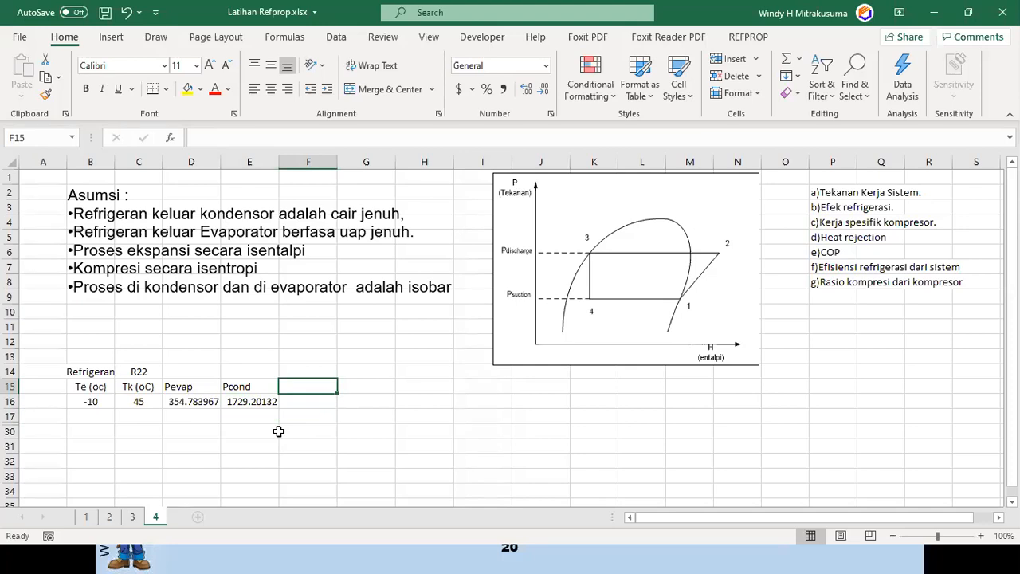
pyautogui.press('Return')
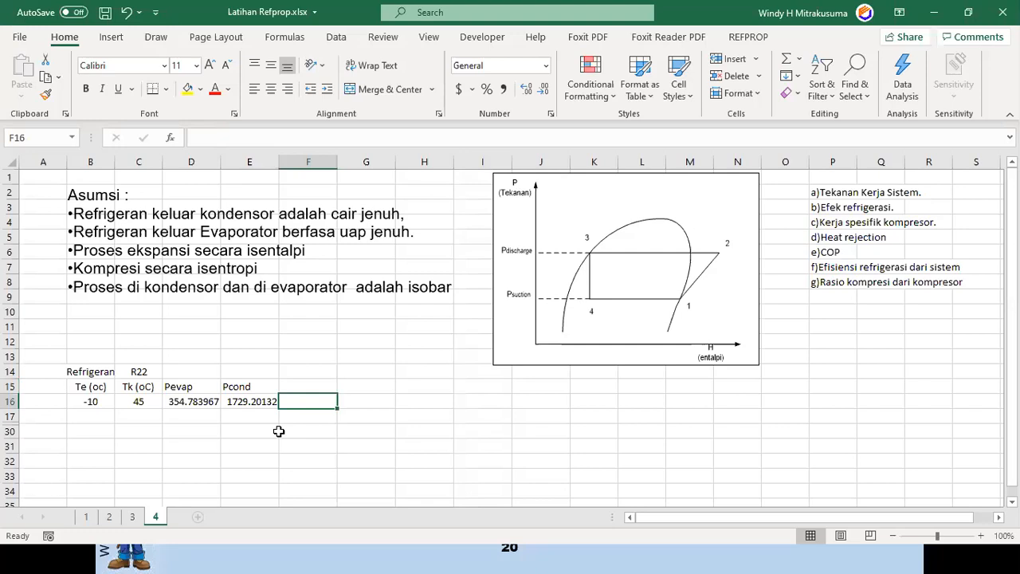
pyautogui.press('Left')
pyautogui.press('Left')
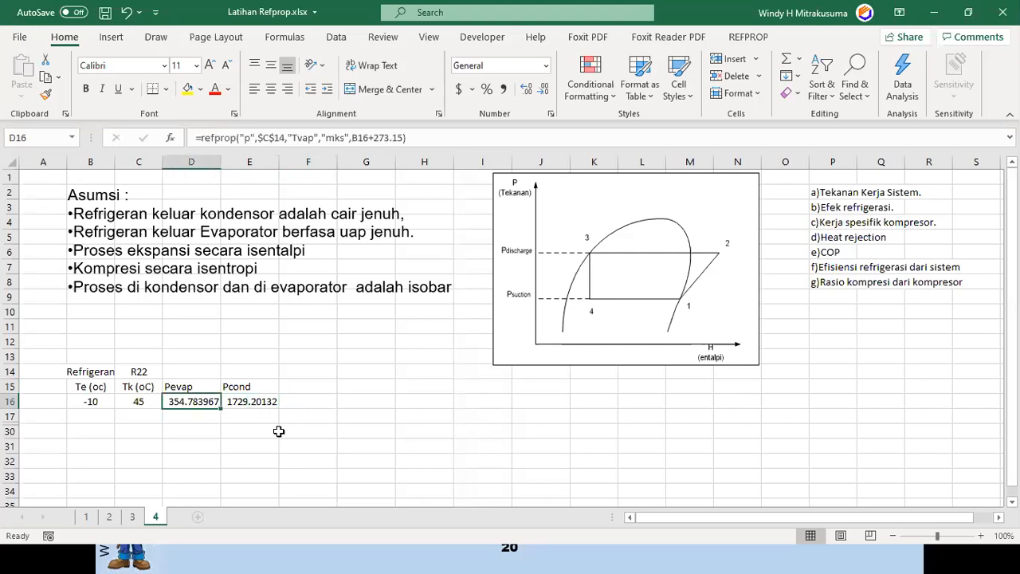
# - Copy the evaporating pressure formula from D16 into F16
pyautogui.hotkey('ctrl', 'c')
pyautogui.press('Right')
pyautogui.press('Right')
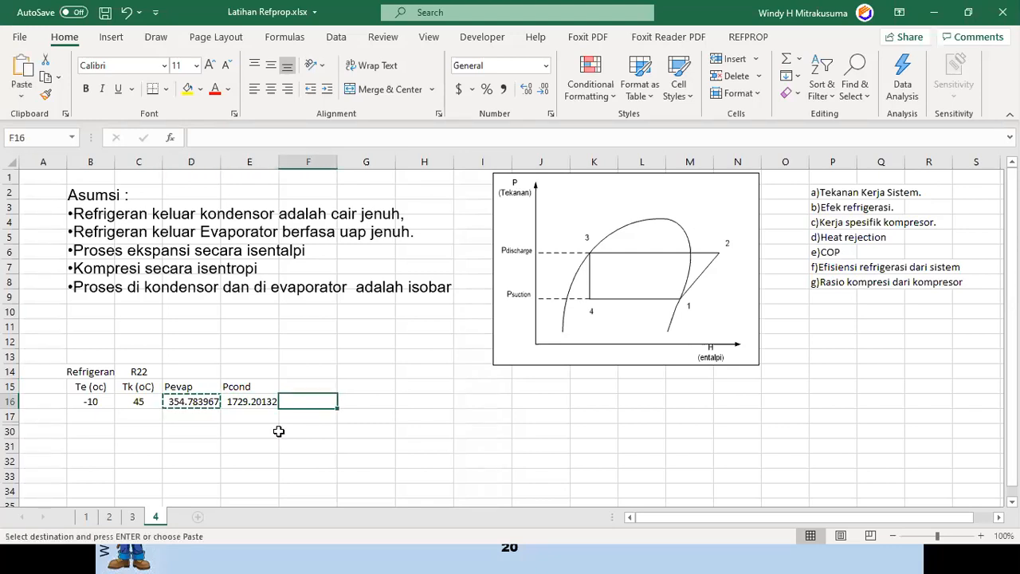
pyautogui.hotkey('ctrl', 'v')
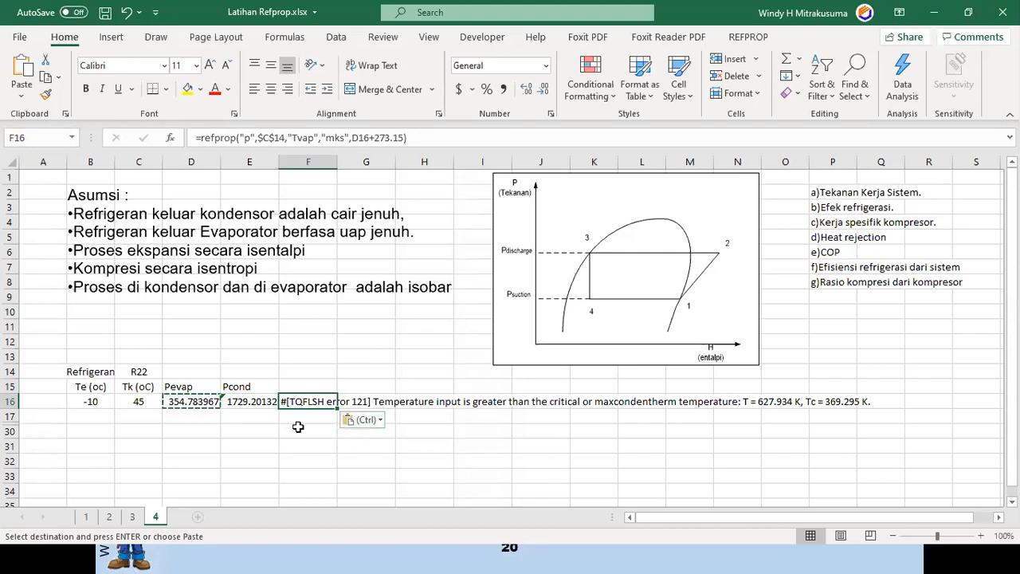
# - Enter the header "h evap out" in F15 for the evaporator outlet enthalpy
pyautogui.click(301, 385)
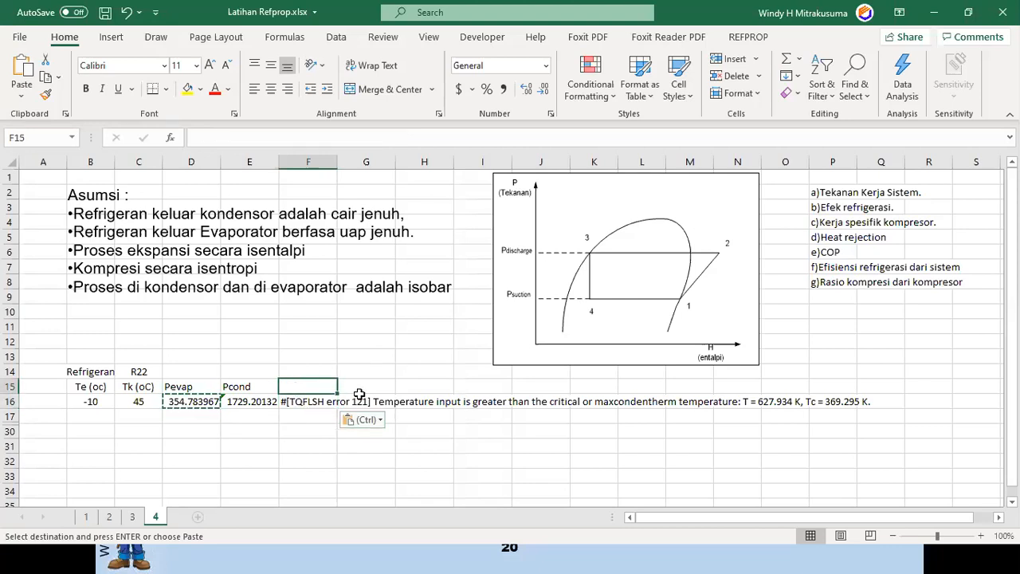
pyautogui.write('hevap')
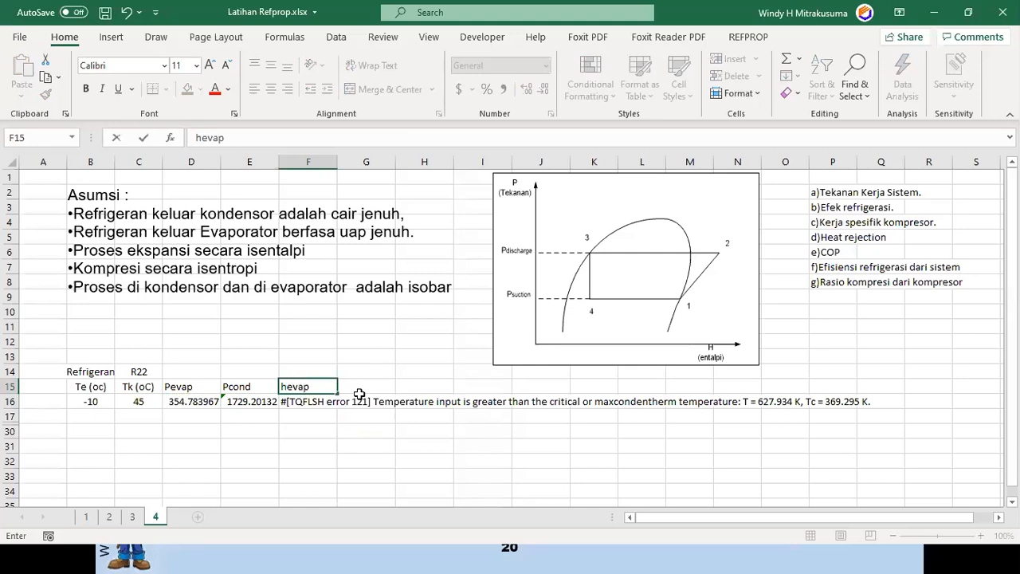
pyautogui.write(' out')
pyautogui.click(202, 137)
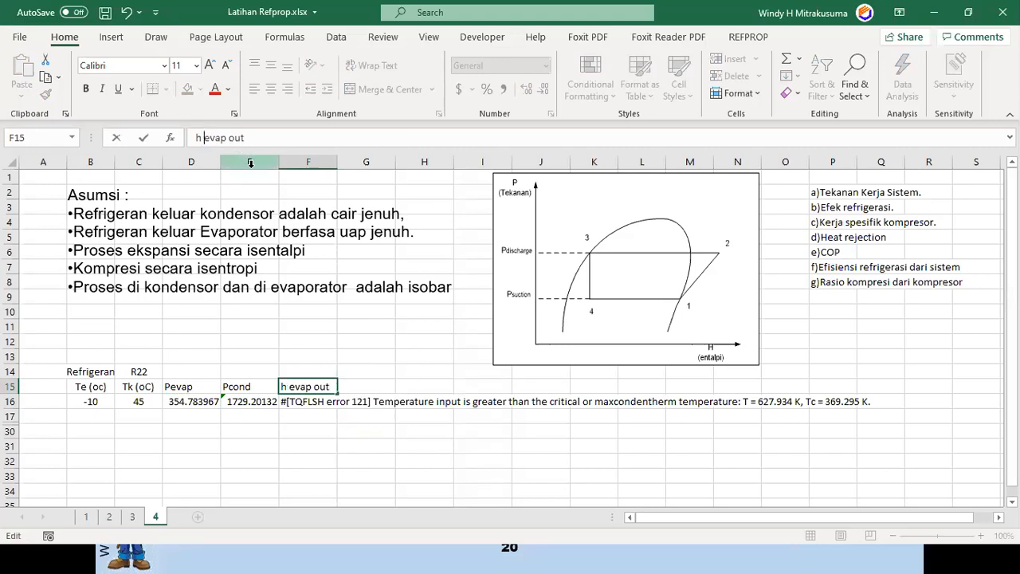
pyautogui.press('Return')
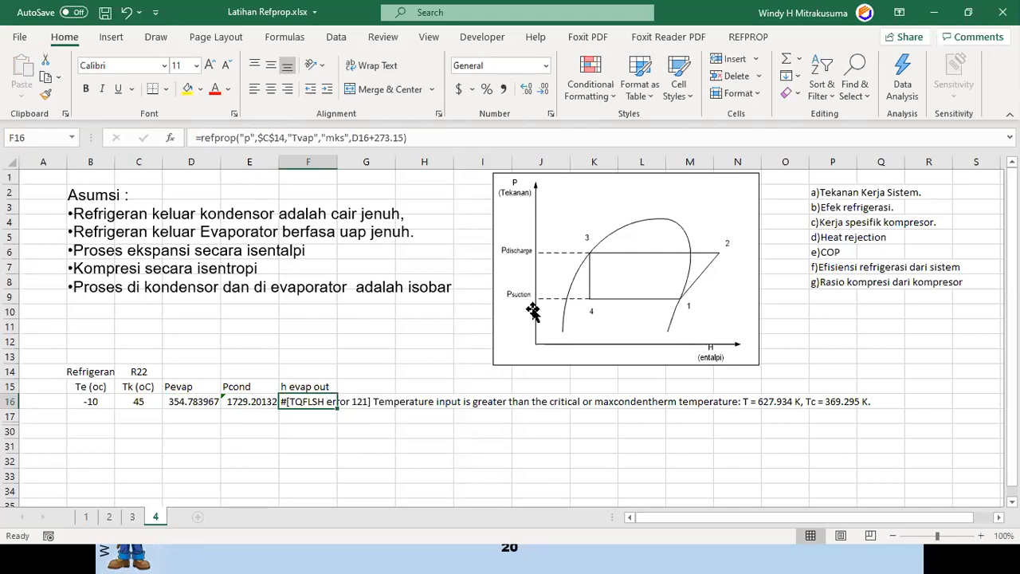
# - Change the temperature reference in the F16 formula to the evaporating temperature in B16
pyautogui.press('F2')
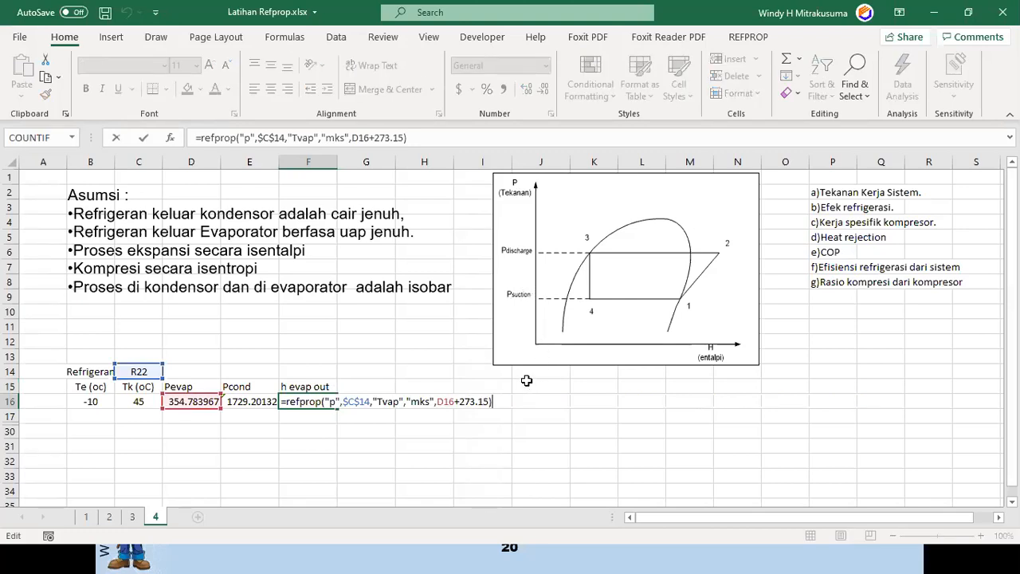
pyautogui.click(355, 137)
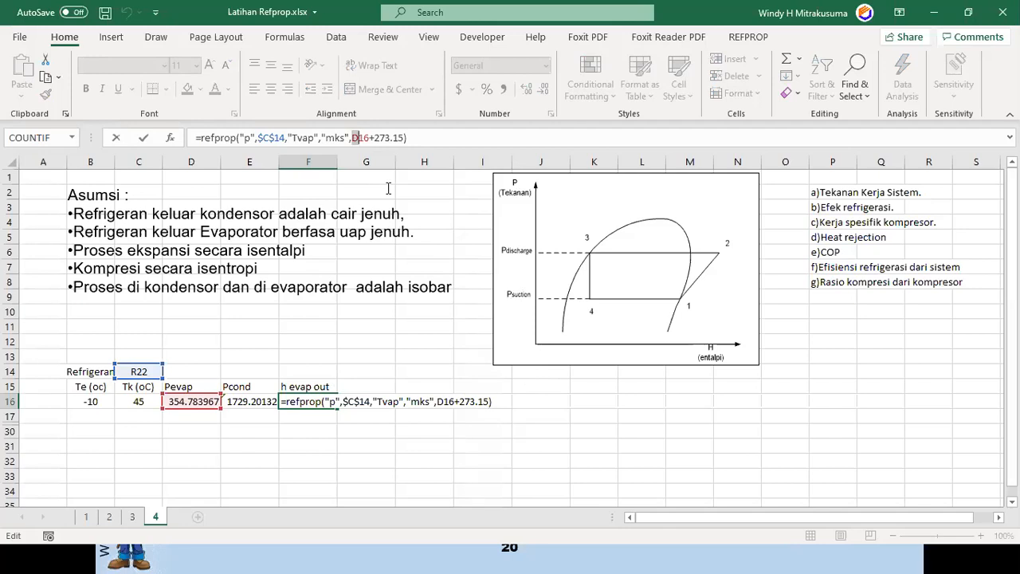
pyautogui.press('BackSpace')
pyautogui.write('b')
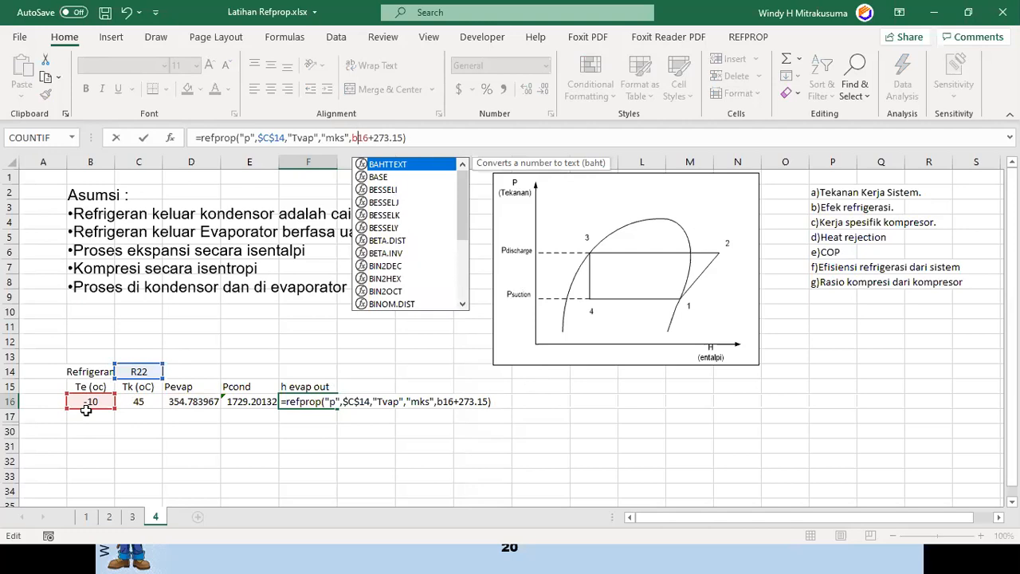
pyautogui.press('Return')
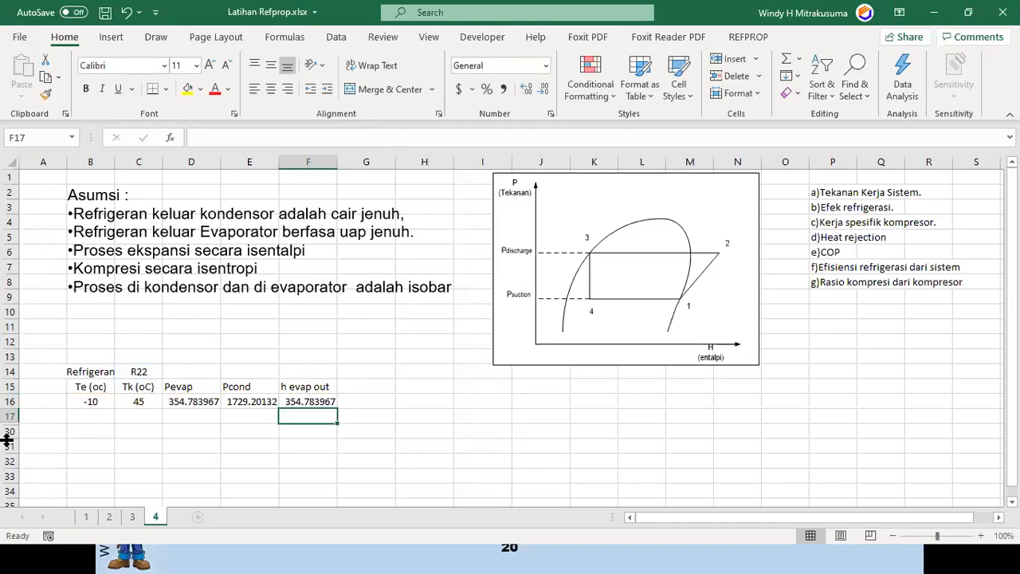
# - Change the requested property in the F16 REFPROP formula to "h" so it calculates the evaporator outlet enthalpy
pyautogui.click(297, 389)
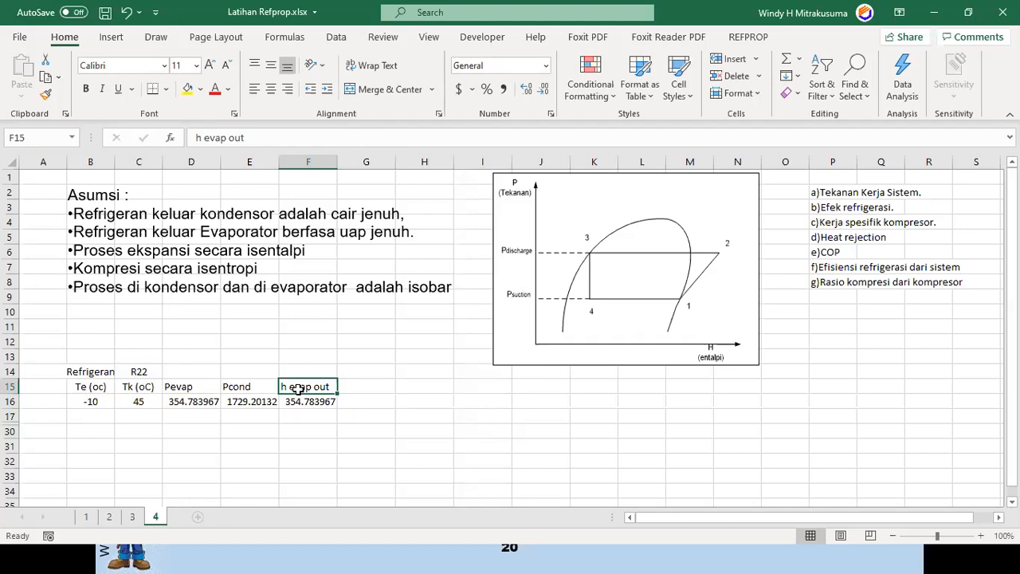
pyautogui.click(308, 399)
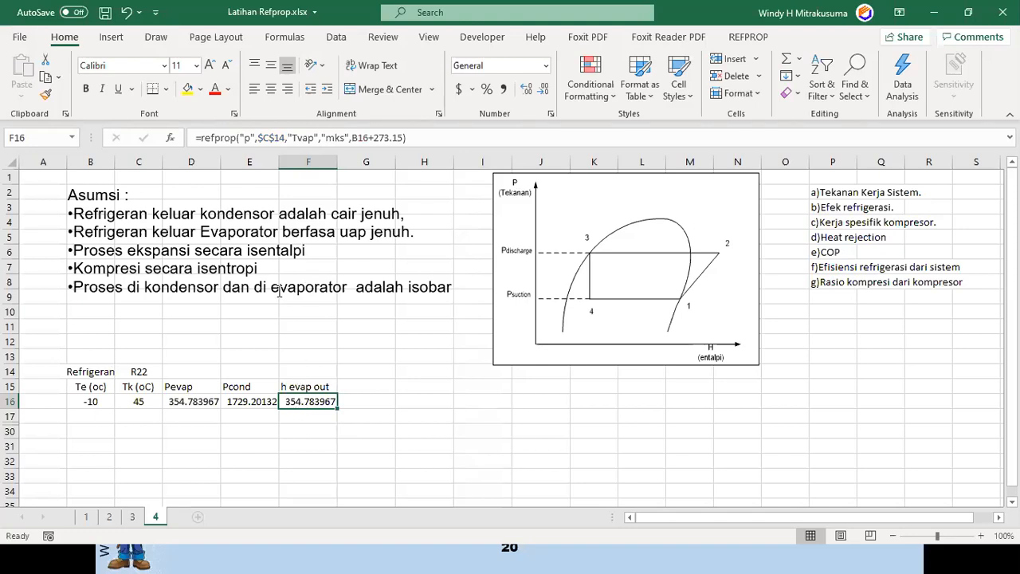
pyautogui.doubleClick(246, 138)
pyautogui.write('h')
pyautogui.press('Return')
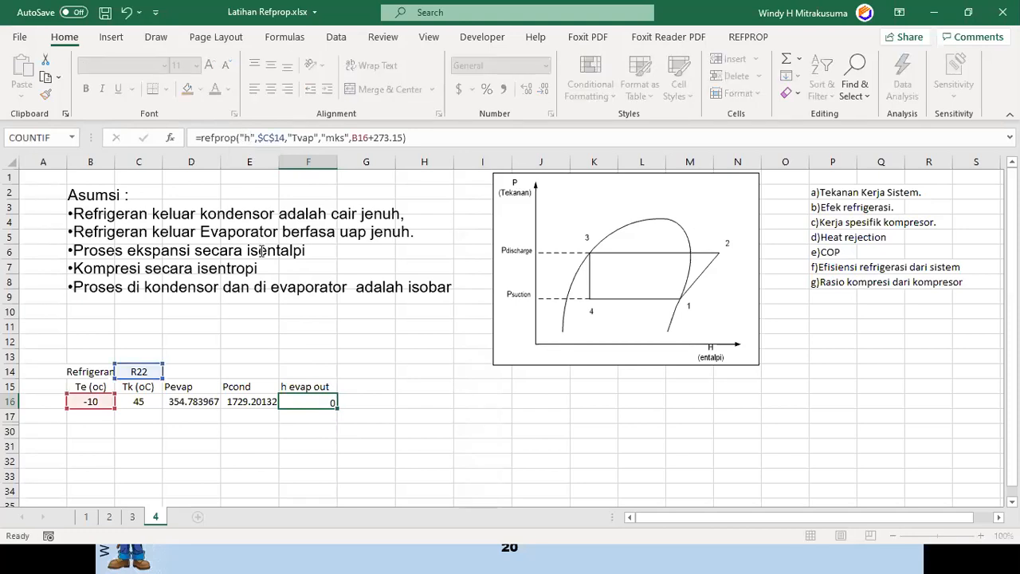
pyautogui.press('Up')
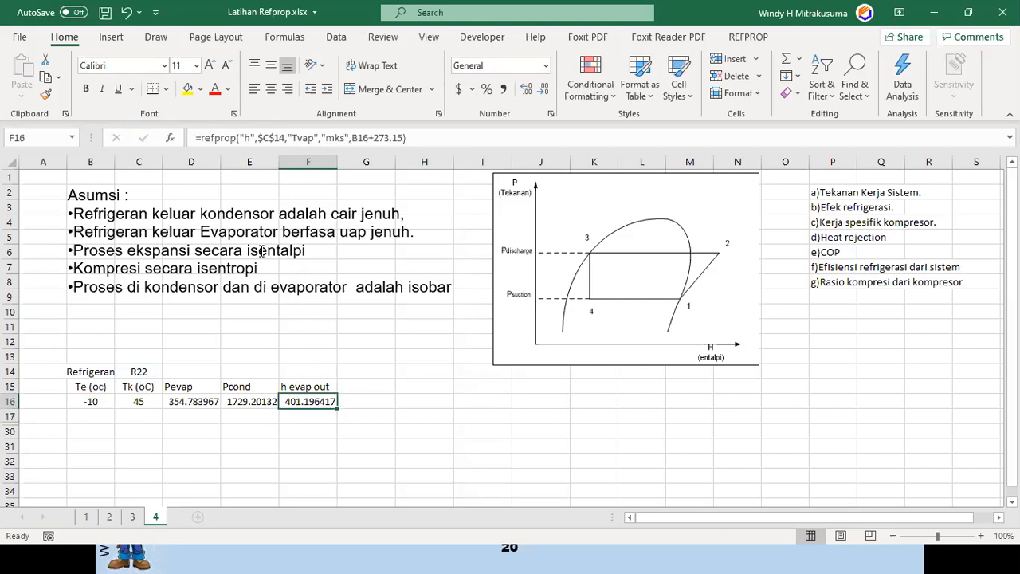
pyautogui.press('Left')
pyautogui.press('Left')
pyautogui.press('Left')
pyautogui.press('Down')
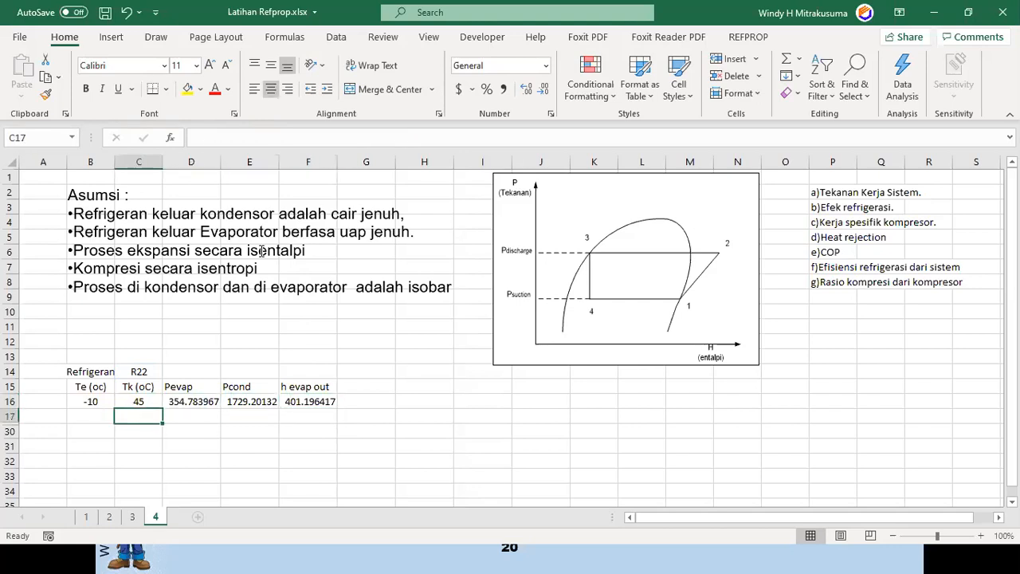
pyautogui.press('Up')
pyautogui.press('Left')
pyautogui.press('Right')
pyautogui.press('Left')
pyautogui.press('Right')
pyautogui.press('Right')
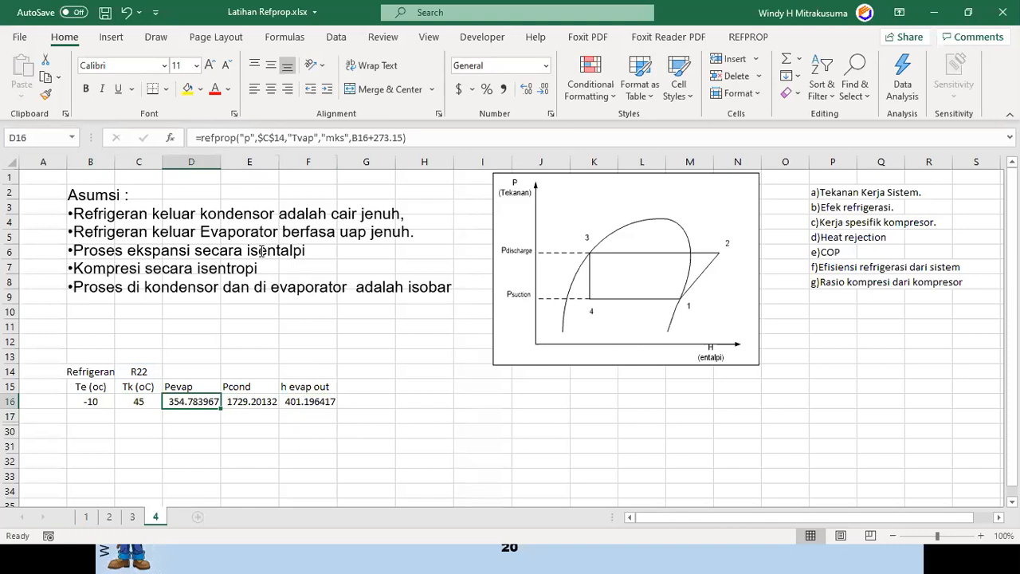
# - Enter the header "s evap out" in G15 for the evaporator outlet entropy
pyautogui.press('Right')
pyautogui.press('Right')
pyautogui.press('Right')
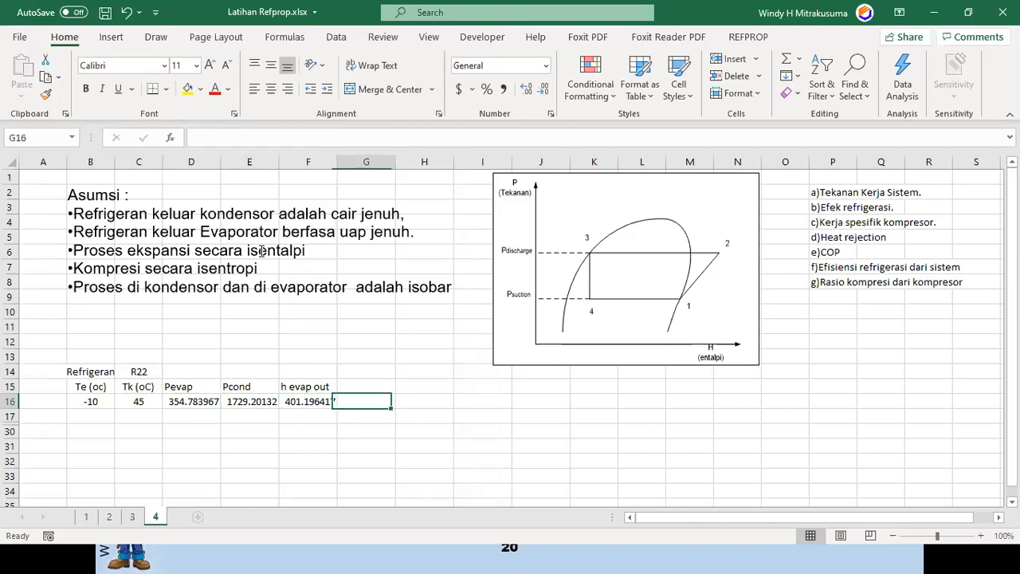
pyautogui.press('Up')
pyautogui.press('Down')
pyautogui.press('Up')
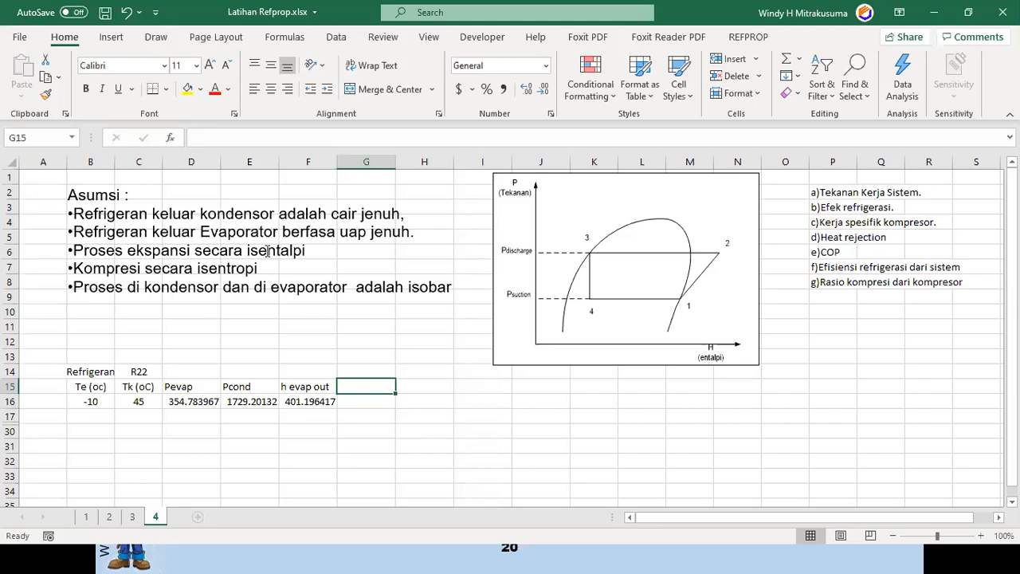
pyautogui.write('s evap')
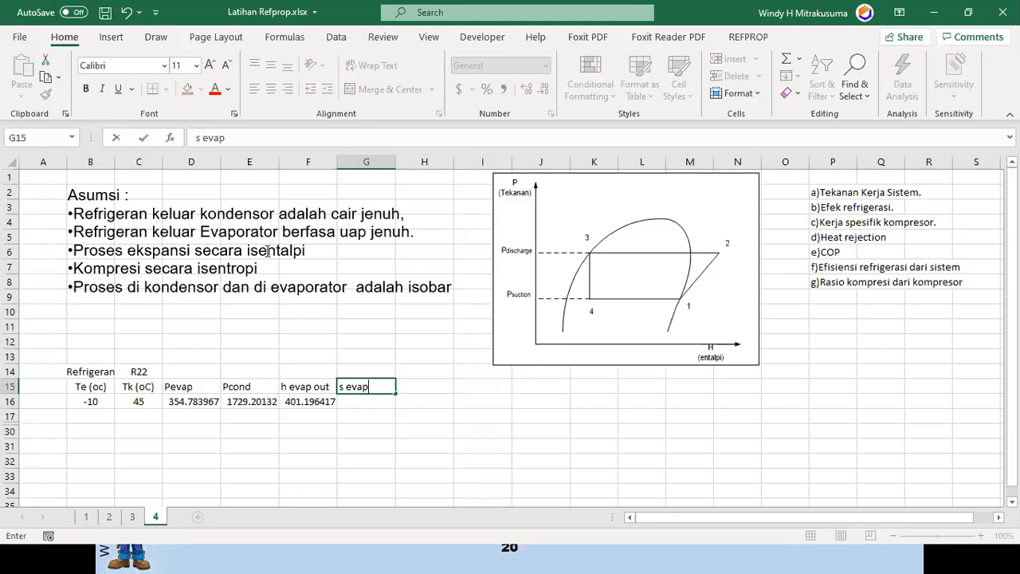
pyautogui.write(' out')
pyautogui.press('Return')
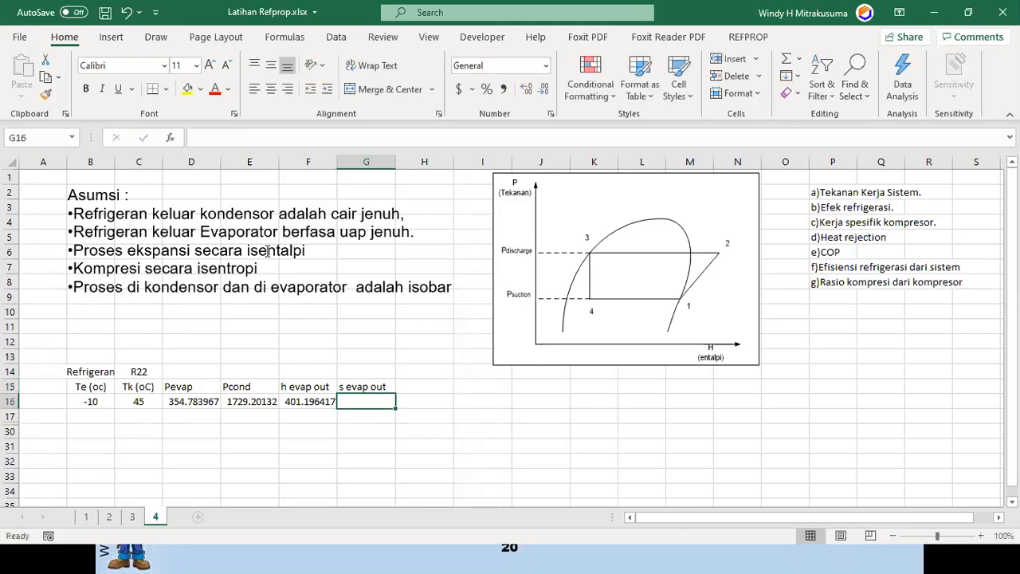
pyautogui.write('=')
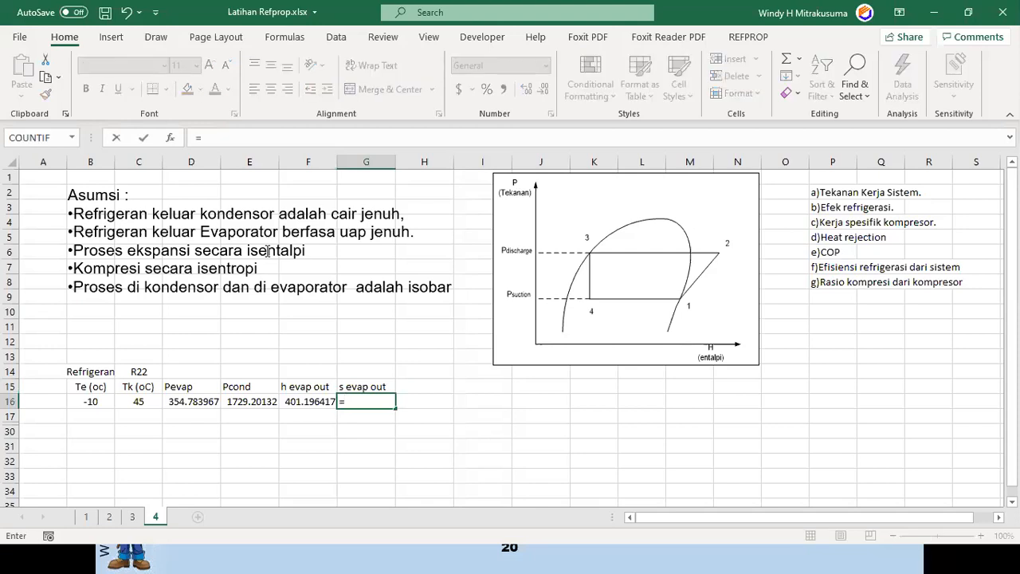
pyautogui.write('refr')
pyautogui.press('Escape')
# - Copy the formula text =refprop("h",$C$14,"Tvap","mks",B16+273.15) from F16 into G16, keeping its cell references unchanged
pyautogui.click(307, 403)
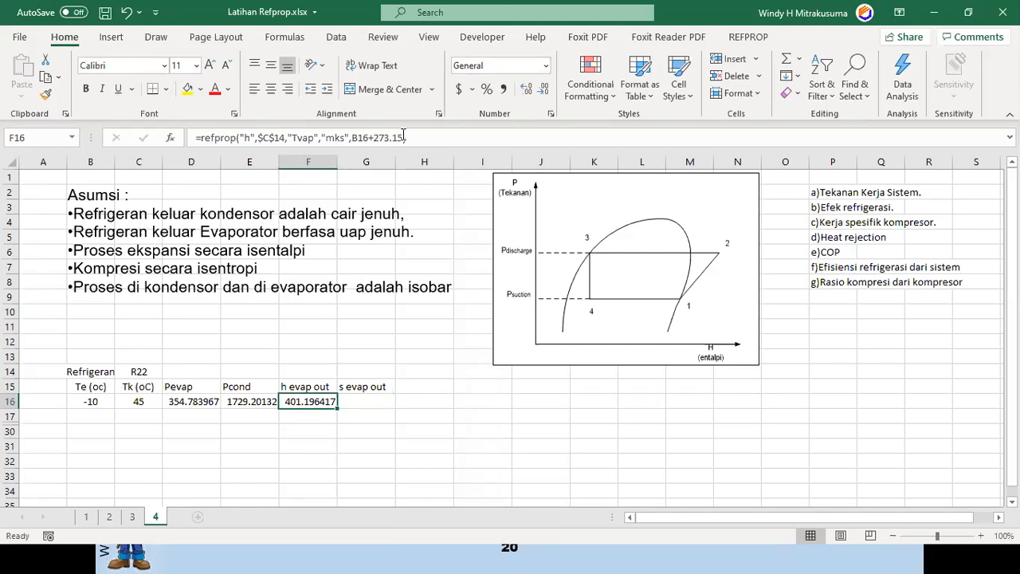
pyautogui.moveTo(406, 137); pyautogui.dragTo(199, 136)
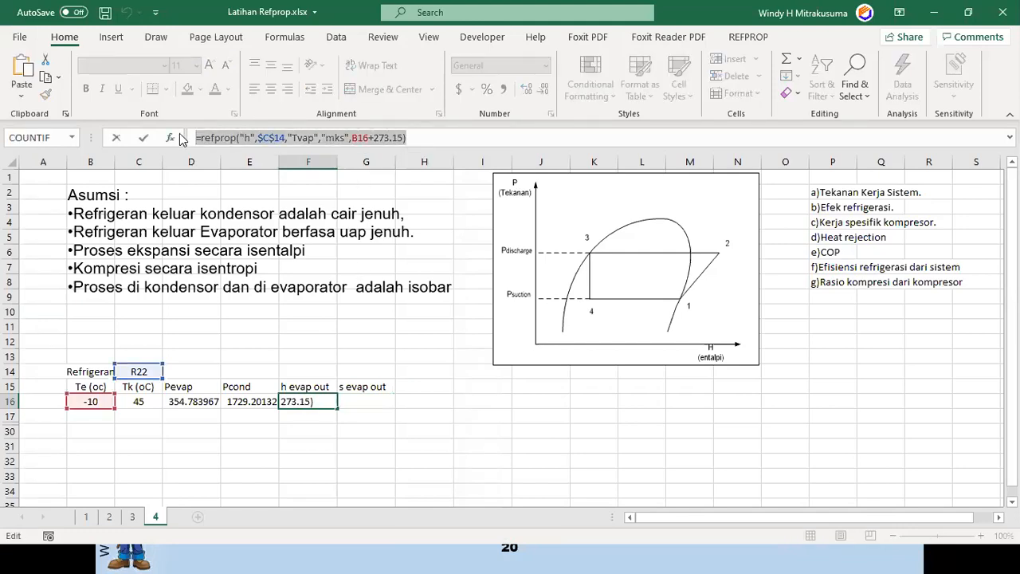
pyautogui.press('Escape')
pyautogui.click(365, 401)
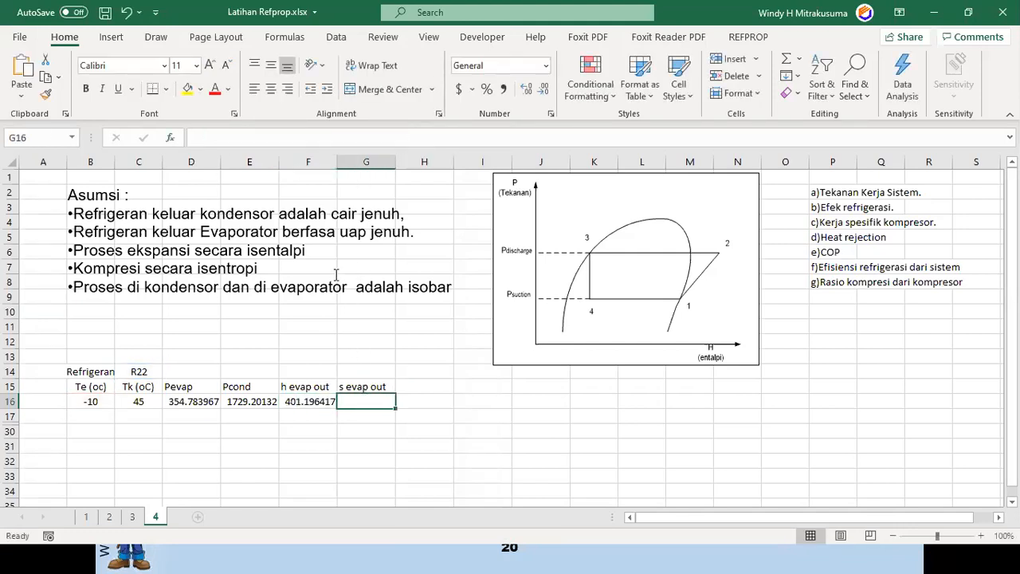
pyautogui.click(261, 135)
pyautogui.write('=refprop("h",$C$14,"Tvap","mks",B16+273.15)')
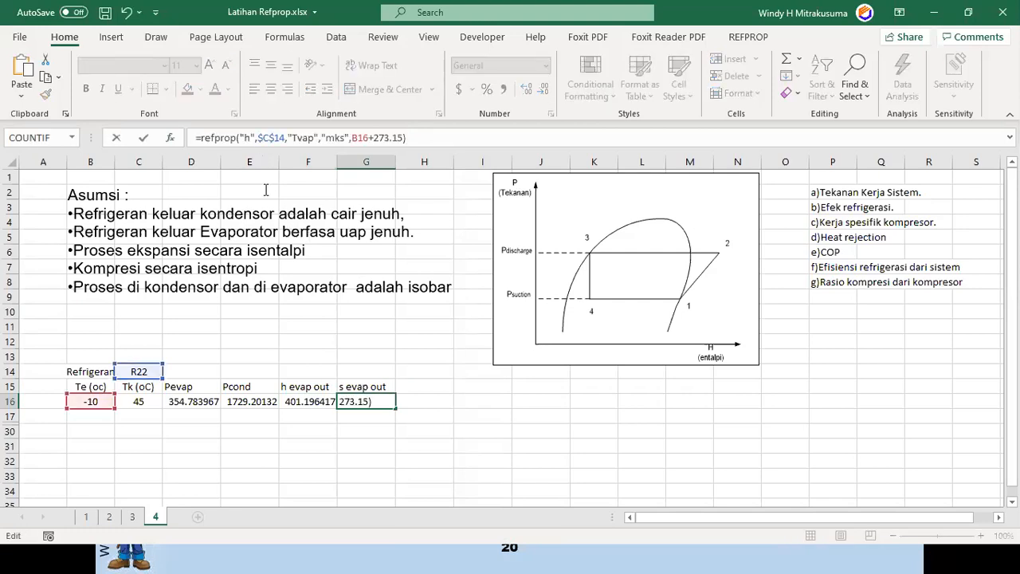
# - Change the requested property in the G16 formula to "s" so it calculates the evaporator outlet entropy
pyautogui.click(247, 137)
pyautogui.press('BackSpace')
pyautogui.write('s')
pyautogui.press('Return')
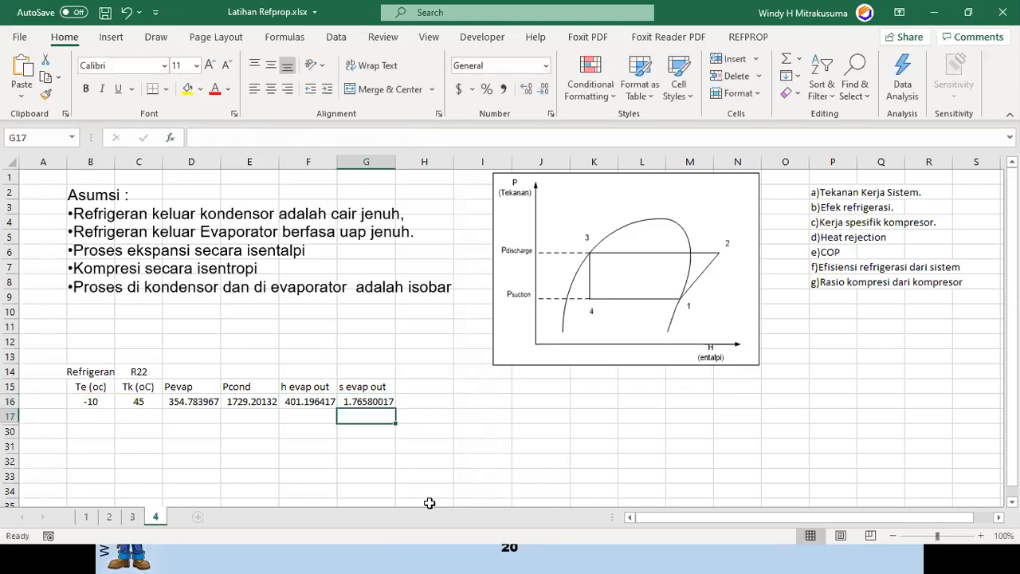
pyautogui.press('Up')
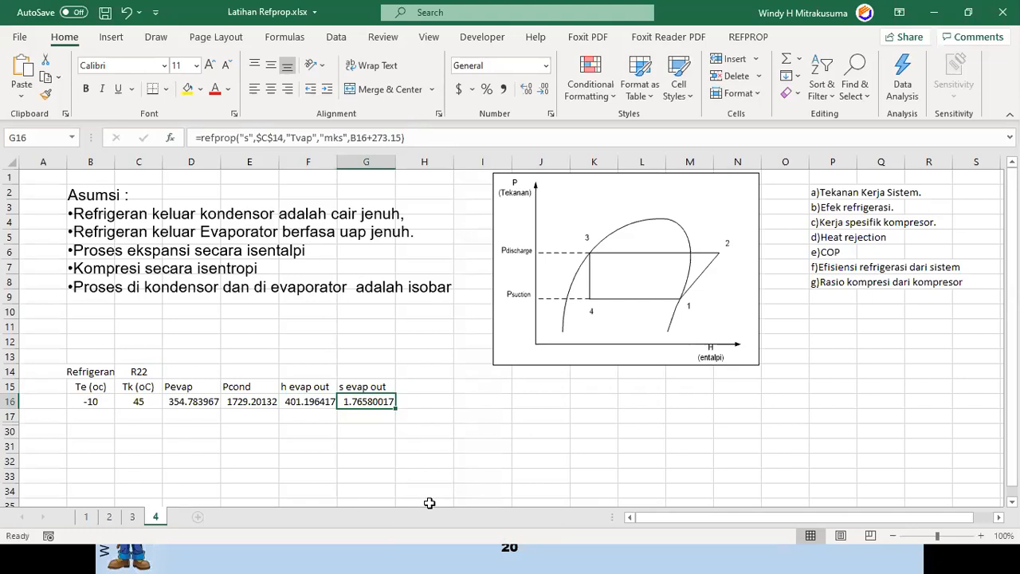
# - Enter the header "h comp out" in H15 for the compressor outlet enthalpy
pyautogui.press('Right')
pyautogui.press('Up')
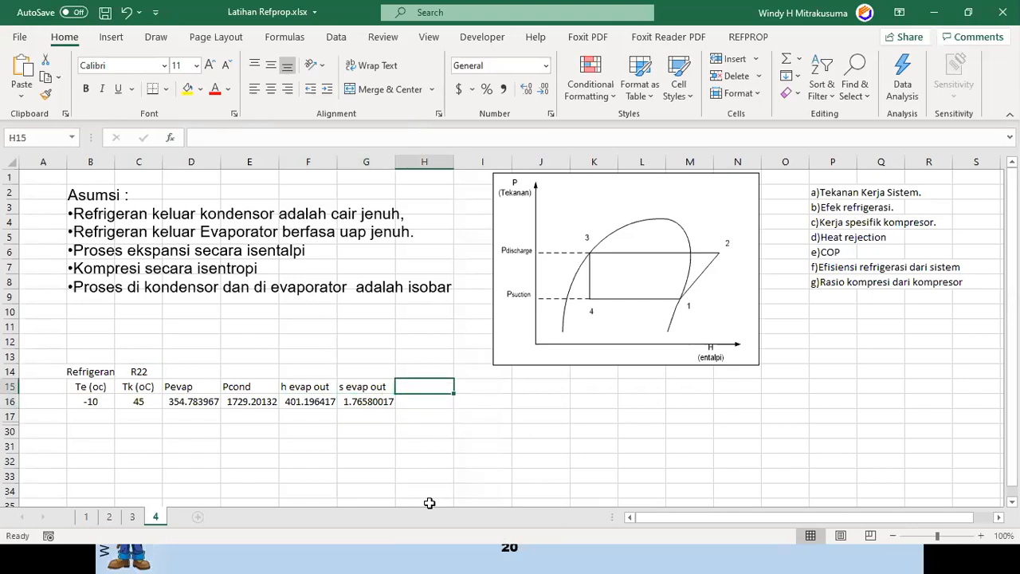
pyautogui.write('h')
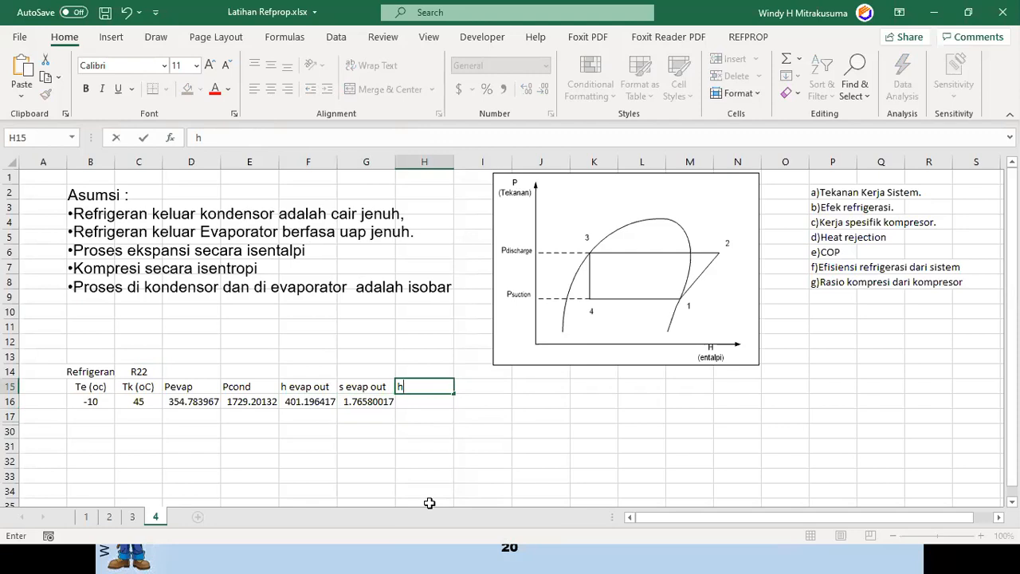
pyautogui.write('com')
pyautogui.press('Tab')
pyautogui.press('Left')
pyautogui.press('Left')
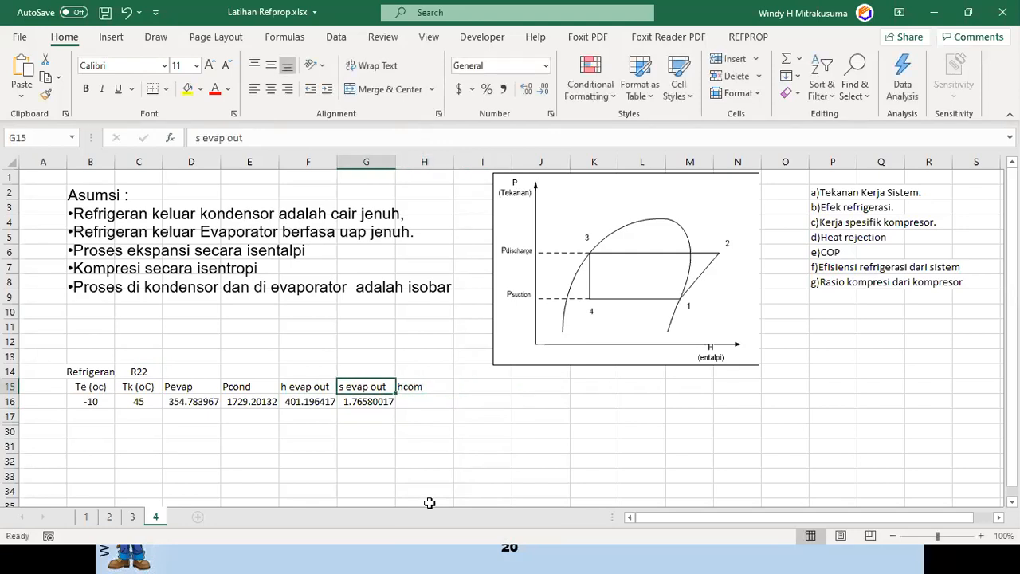
pyautogui.press('Right')
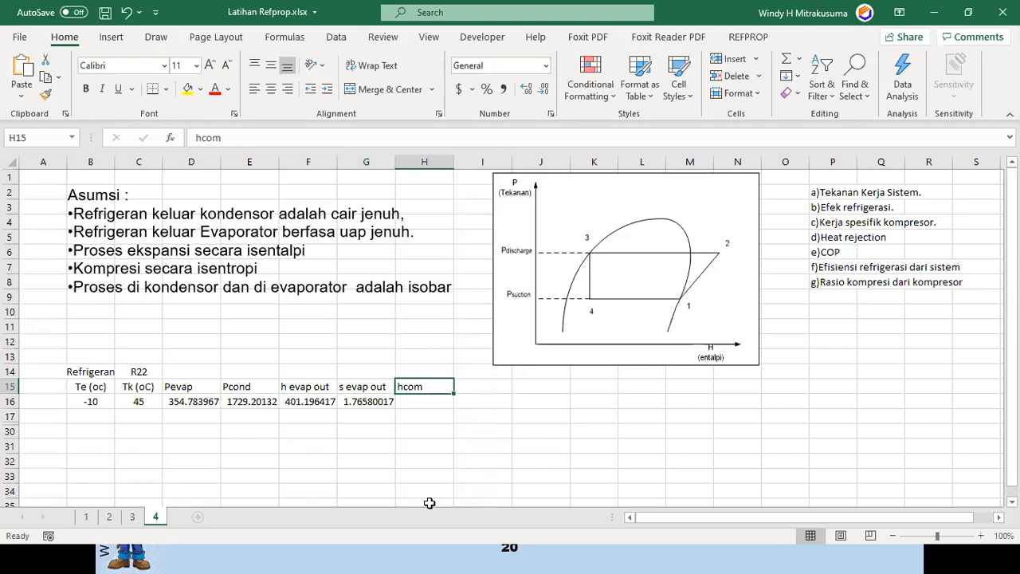
pyautogui.write('h comp out')
pyautogui.press('Return')
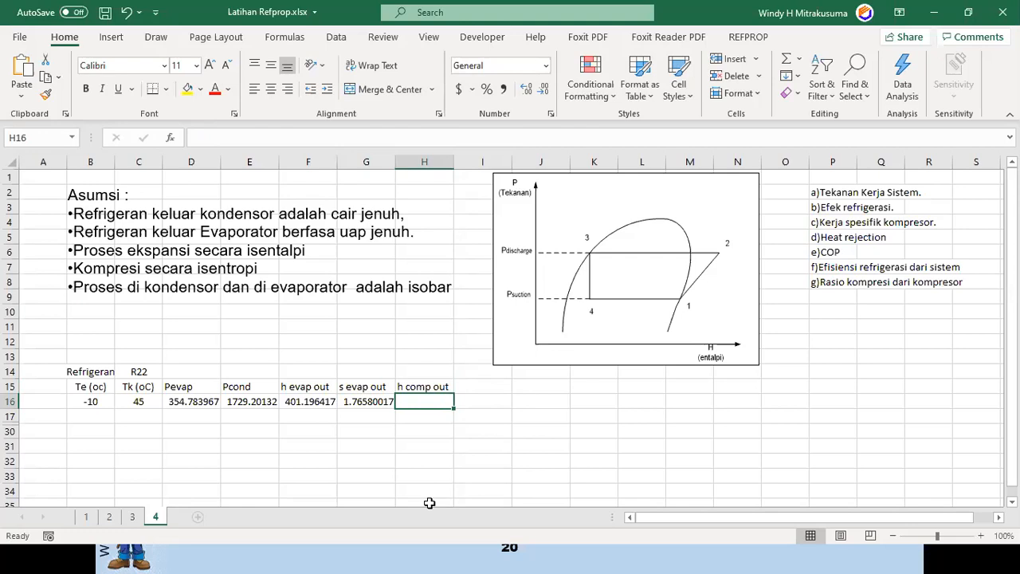
# - Enter =refprop("h",$C$14,"Ps","mks",E16,G16) in H16 to calculate the compressor outlet enthalpy from condensing pressure and evaporator outlet entropy
pyautogui.write('=')
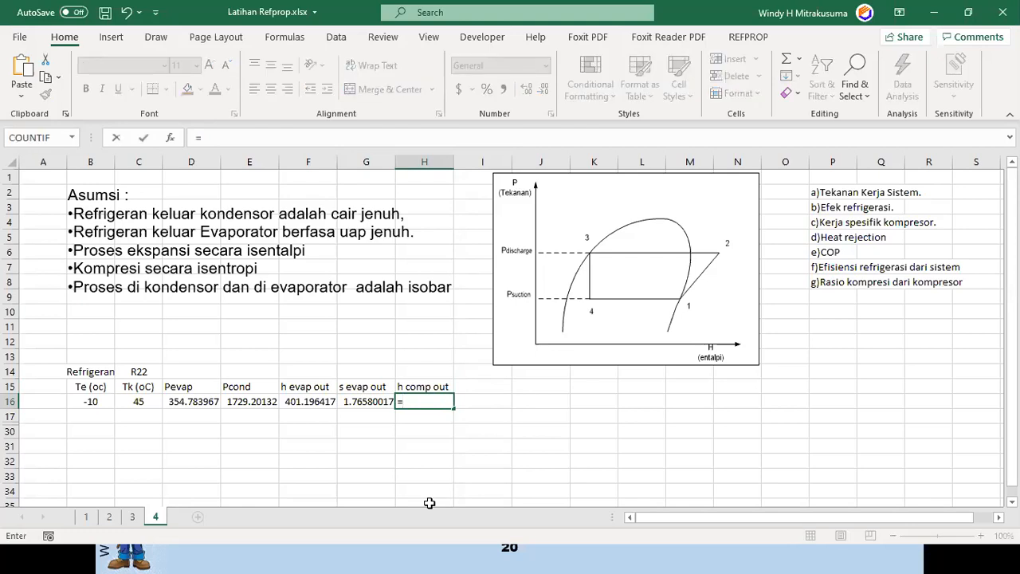
pyautogui.write('refprop("h",')
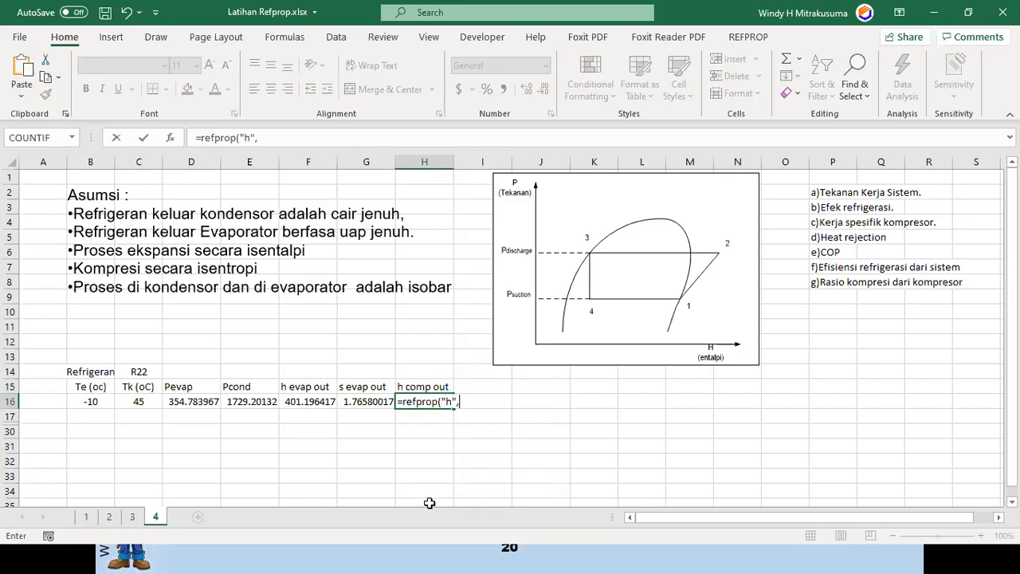
pyautogui.click(137, 375)
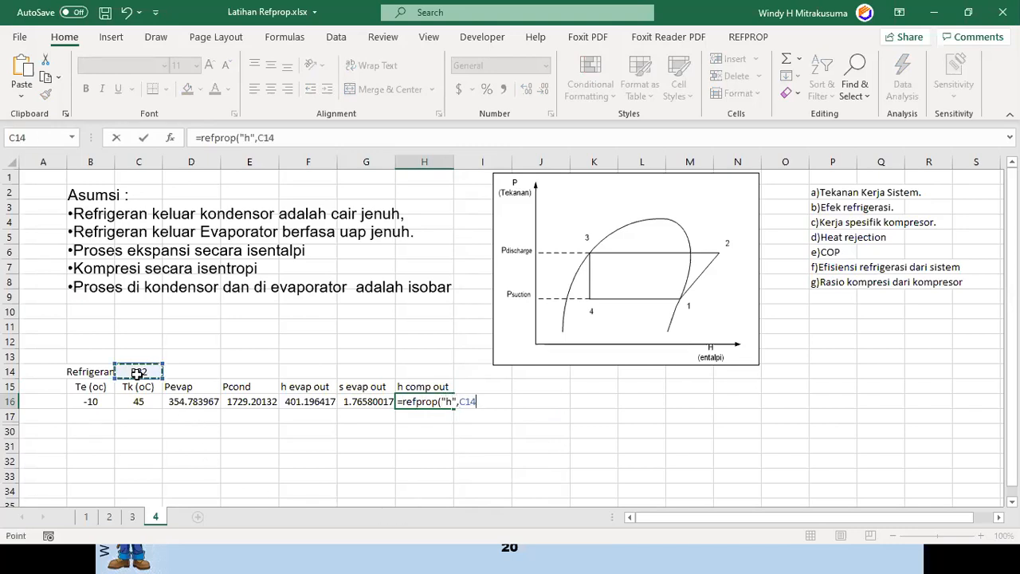
pyautogui.press('F4')
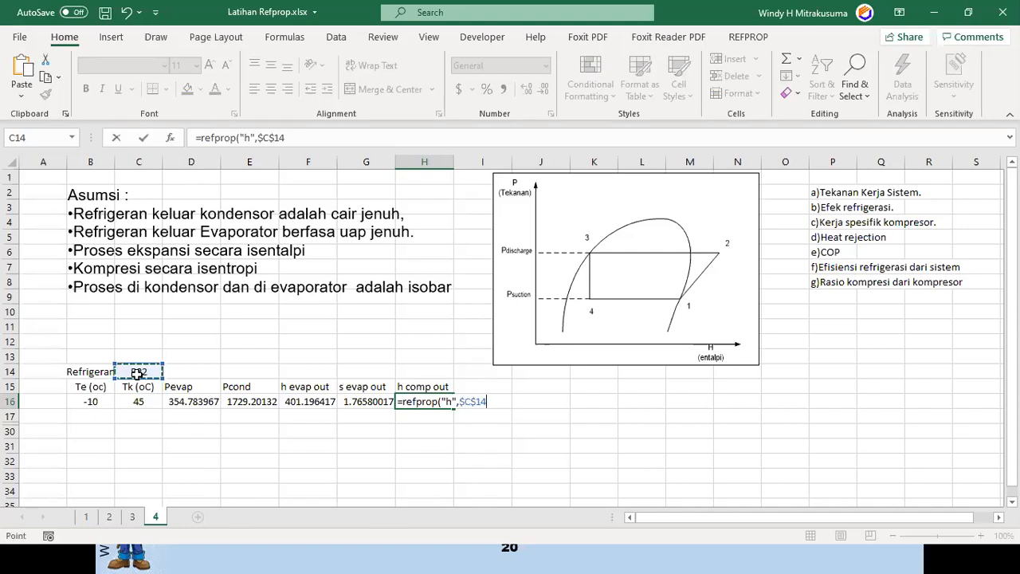
pyautogui.write(',"')
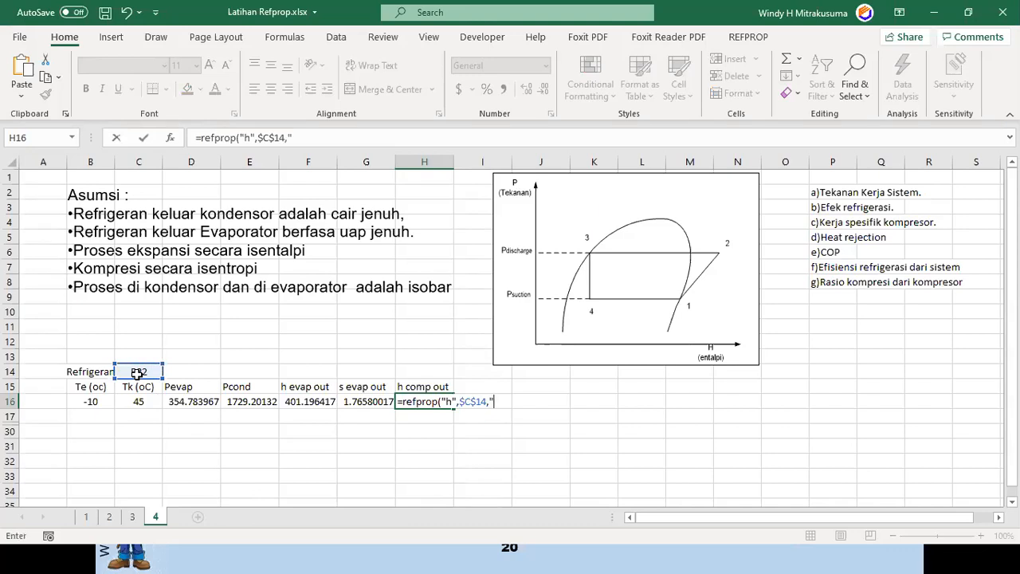
pyautogui.write('Ps","mk')
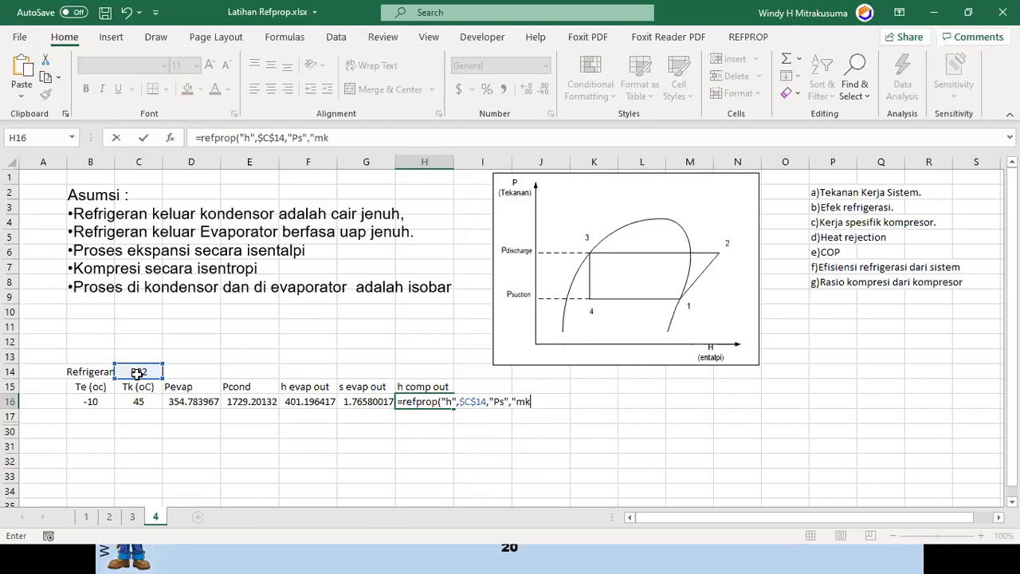
pyautogui.write('s",')
pyautogui.click(241, 404)
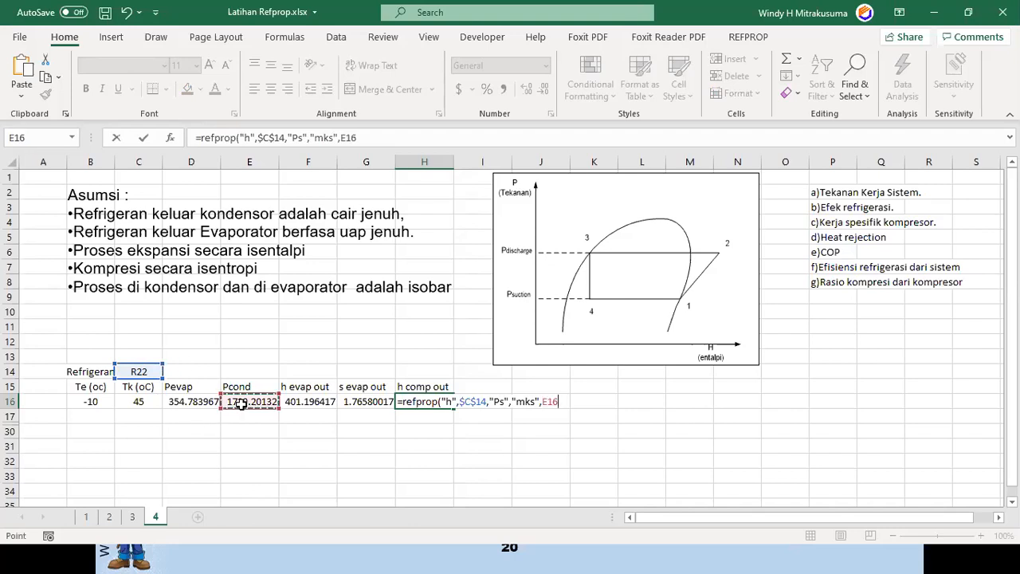
pyautogui.write(',')
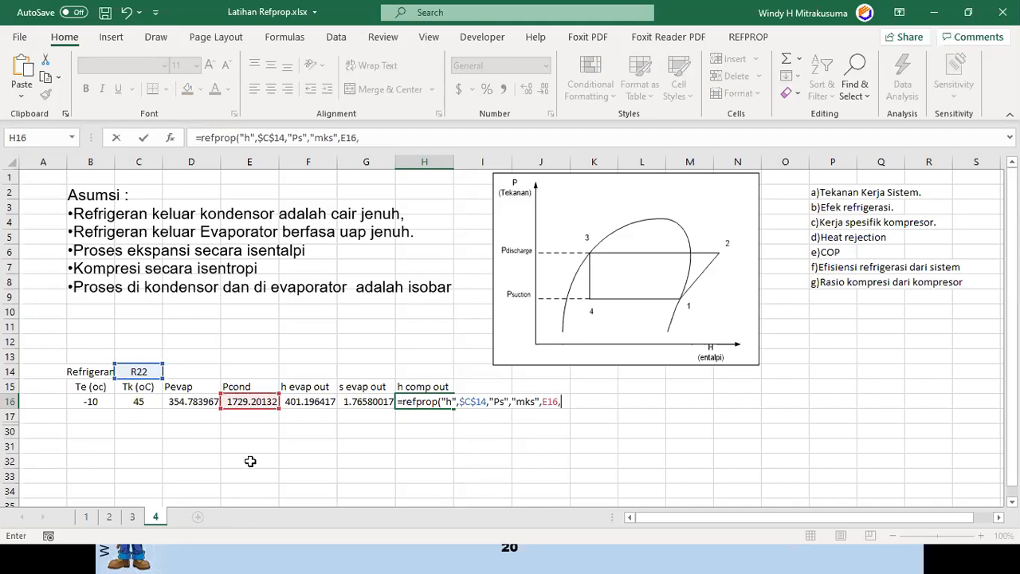
pyautogui.click(362, 402)
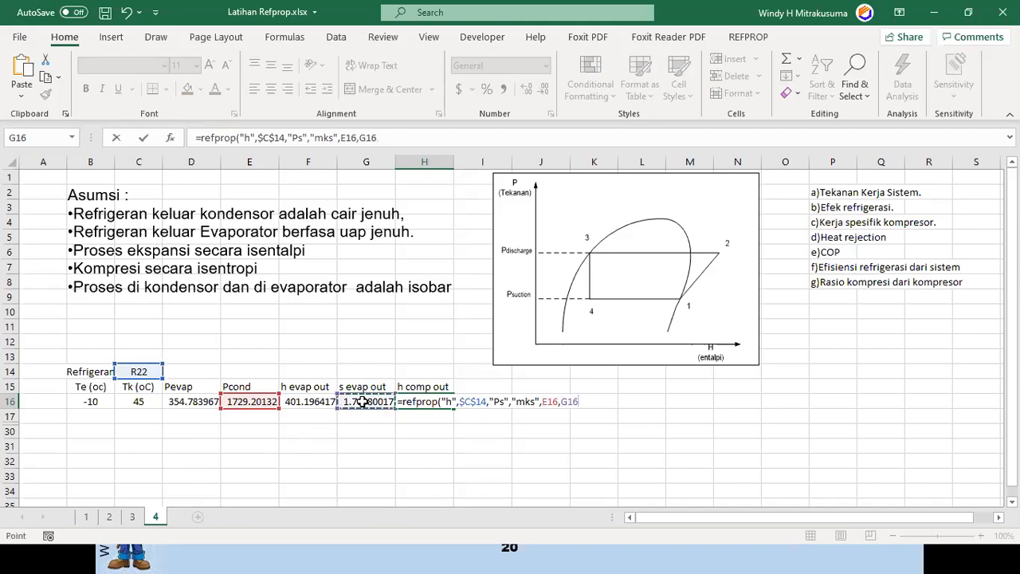
pyautogui.write(')')
pyautogui.press('Return')
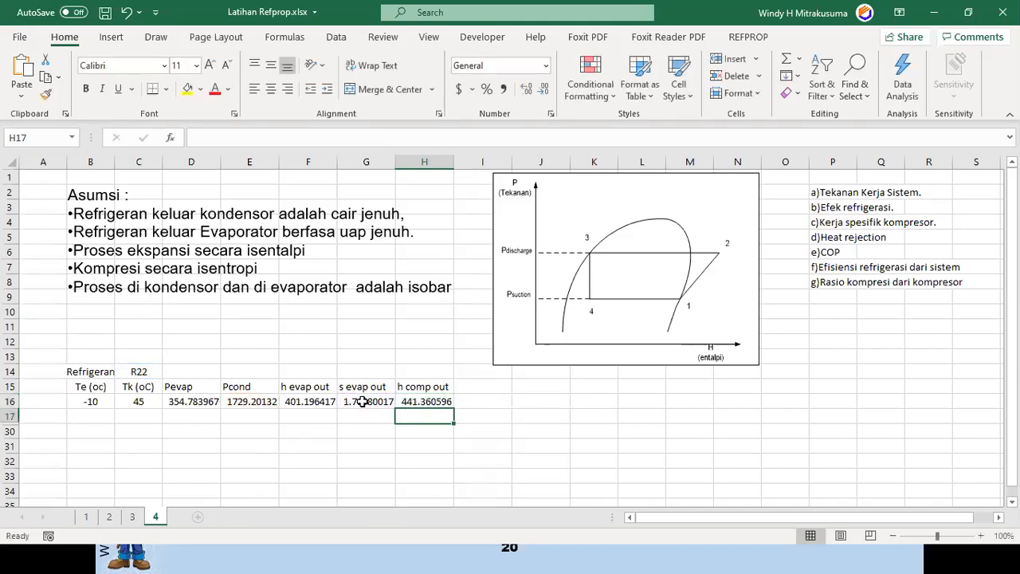
pyautogui.press('Up')
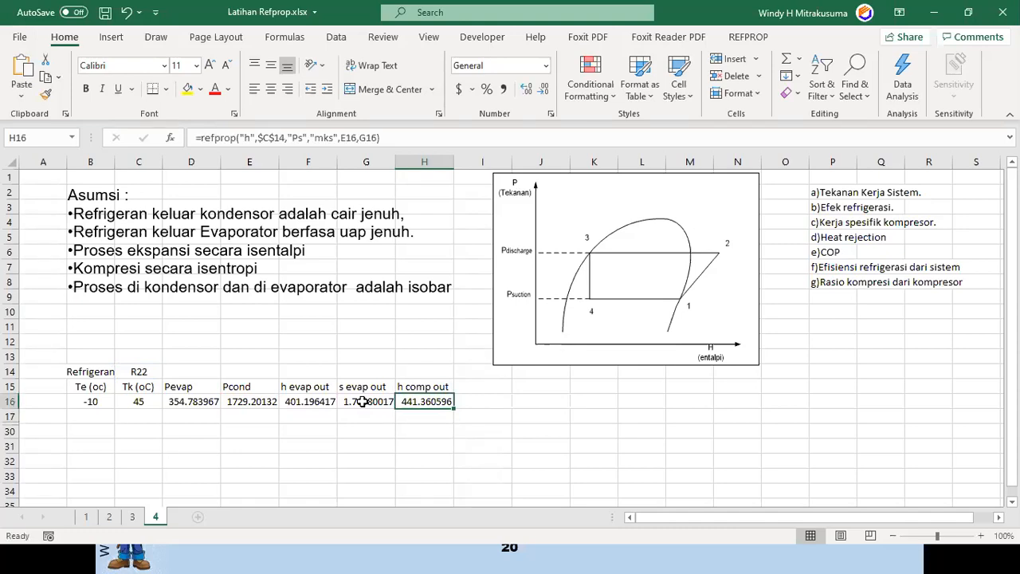
# - Enter the header "h con out" in I15 for the condenser outlet enthalpy
pyautogui.press('Right')
pyautogui.press('Up')
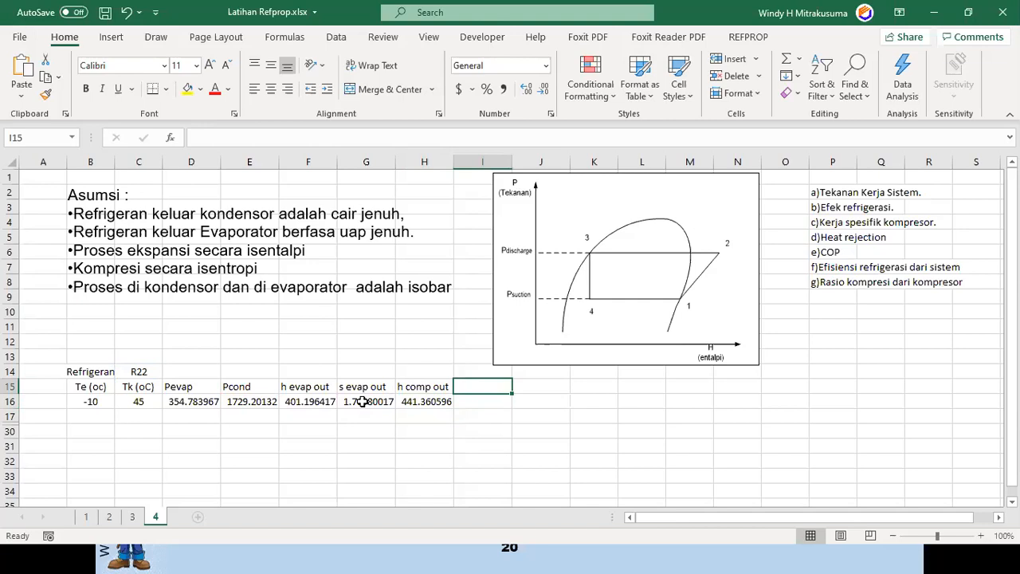
pyautogui.write('h co')
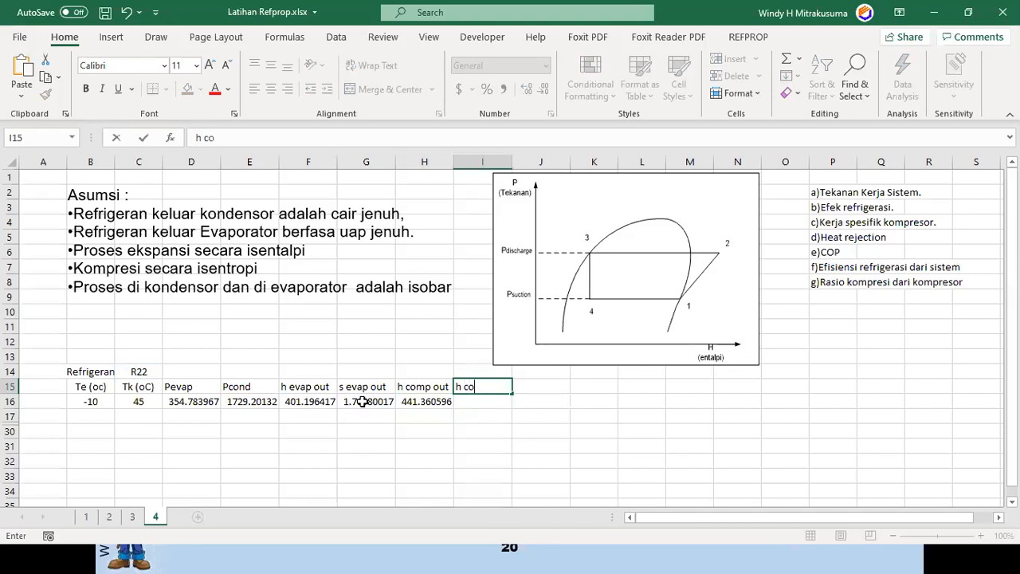
pyautogui.write('n out')
pyautogui.press('Return')
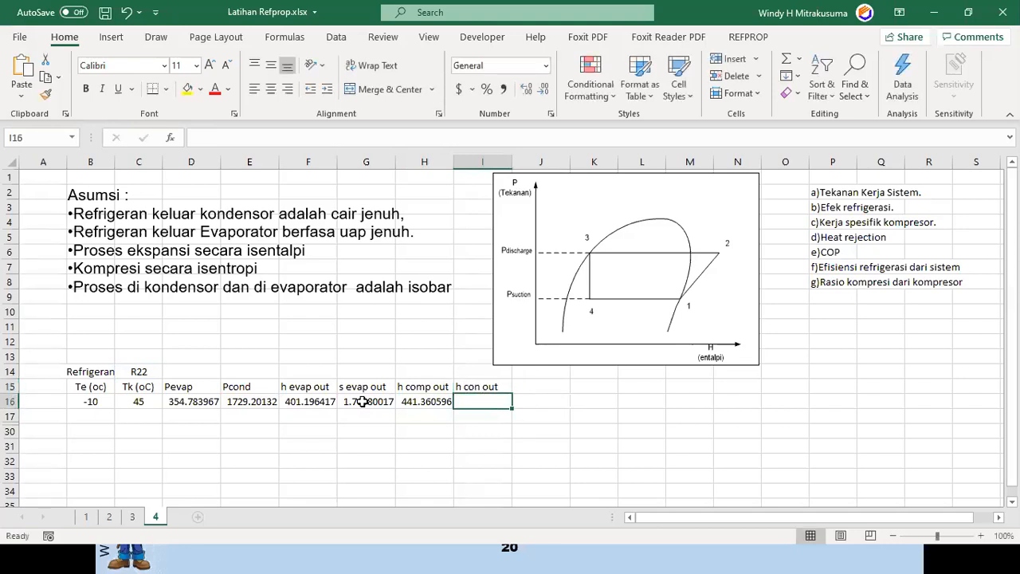
# - Enter =refprop("h",$C$14,"Tliq","mks",C16+273.15) in I16 to calculate the saturated-liquid enthalpy at the condenser outlet
pyautogui.write('=r')
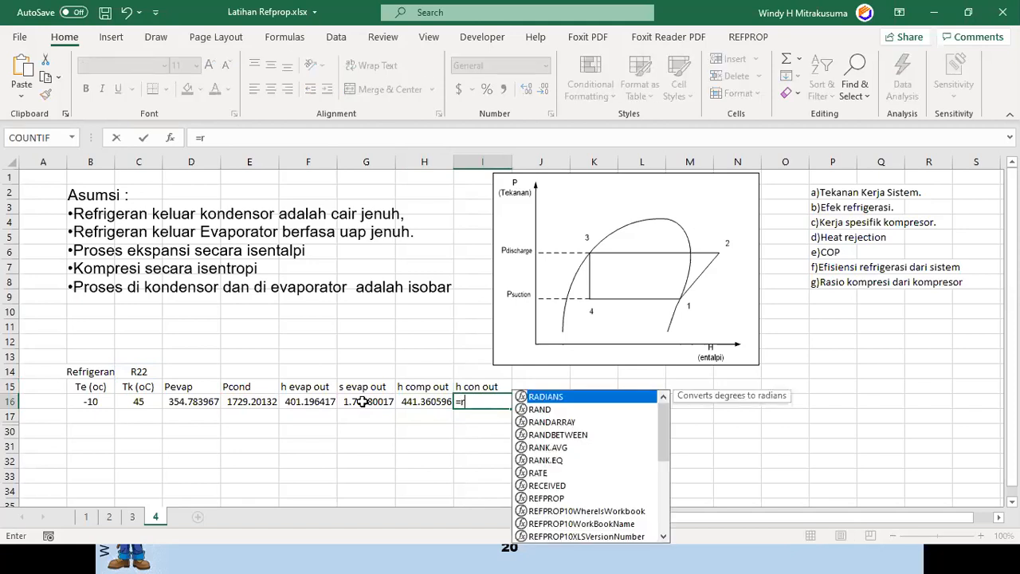
pyautogui.write('efprop')
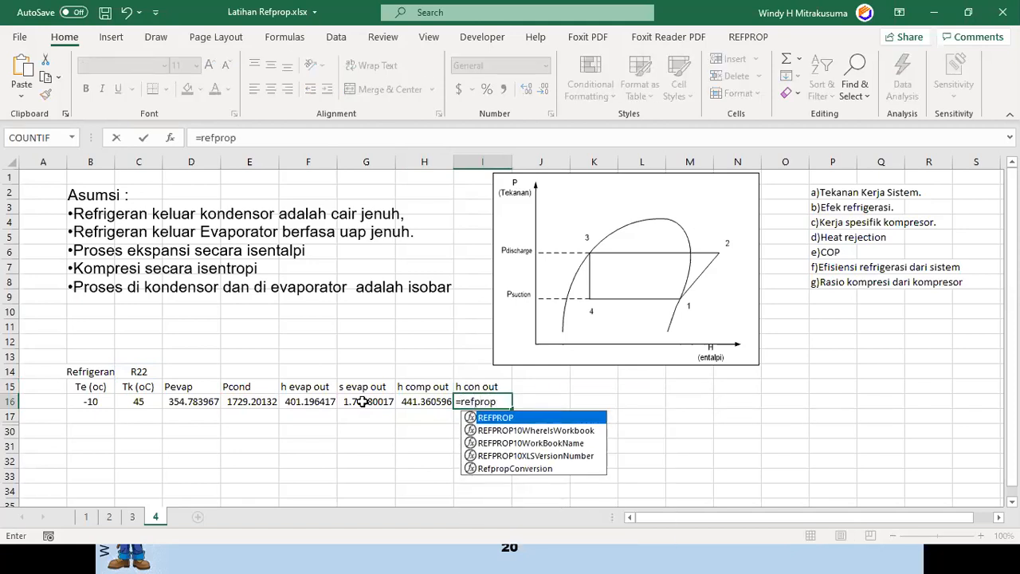
pyautogui.write('("h",')
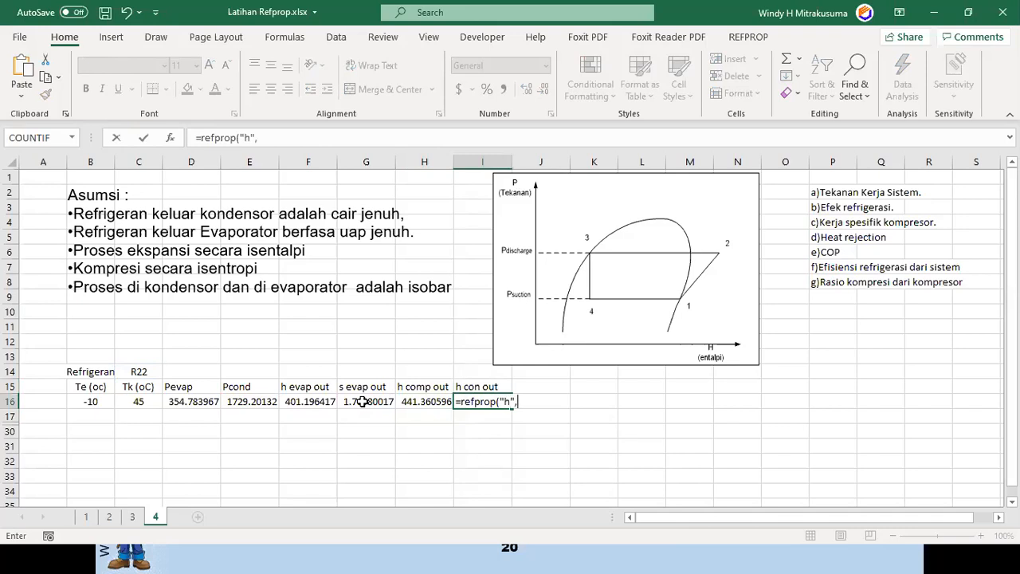
pyautogui.click(144, 372)
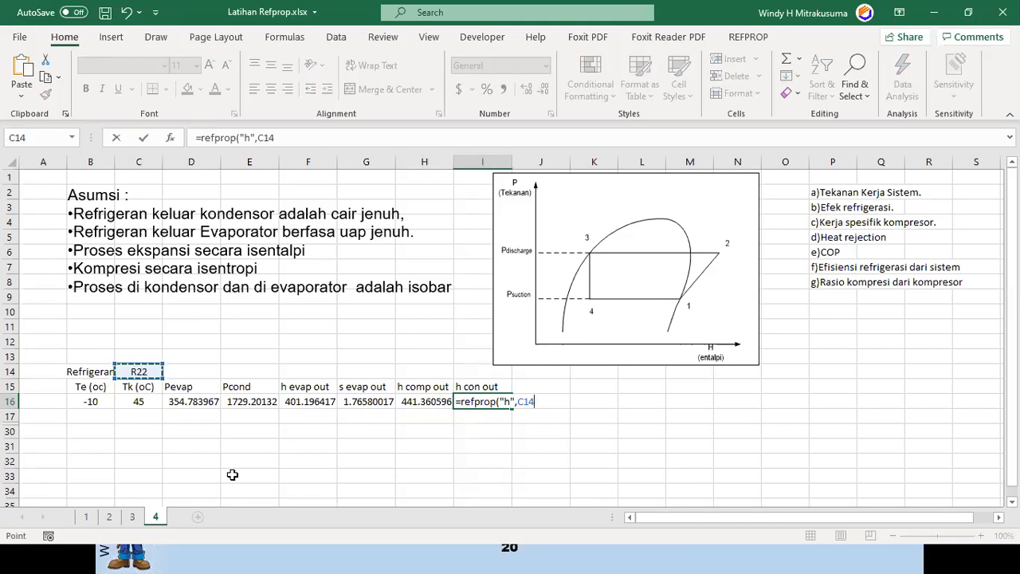
pyautogui.press('F4')
pyautogui.write(',')
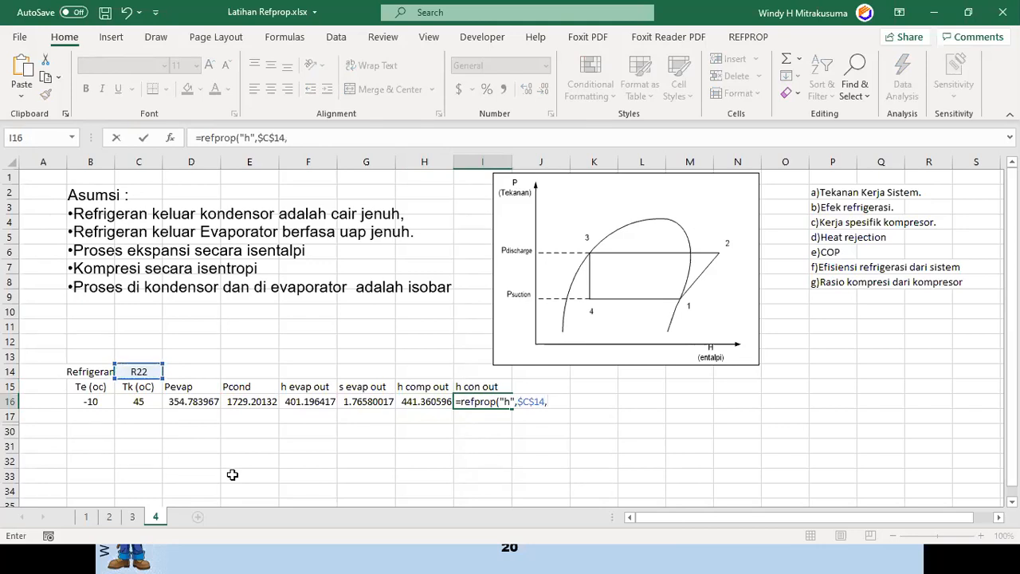
pyautogui.write('"P')
pyautogui.press('BackSpace')
pyautogui.write('Tli')
pyautogui.write('q"')
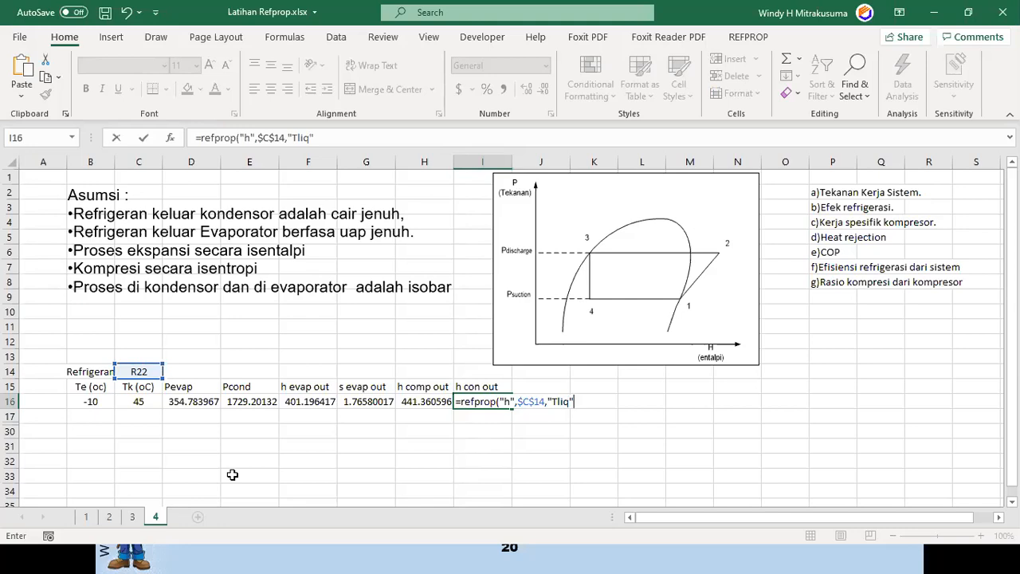
pyautogui.write(',"mks')
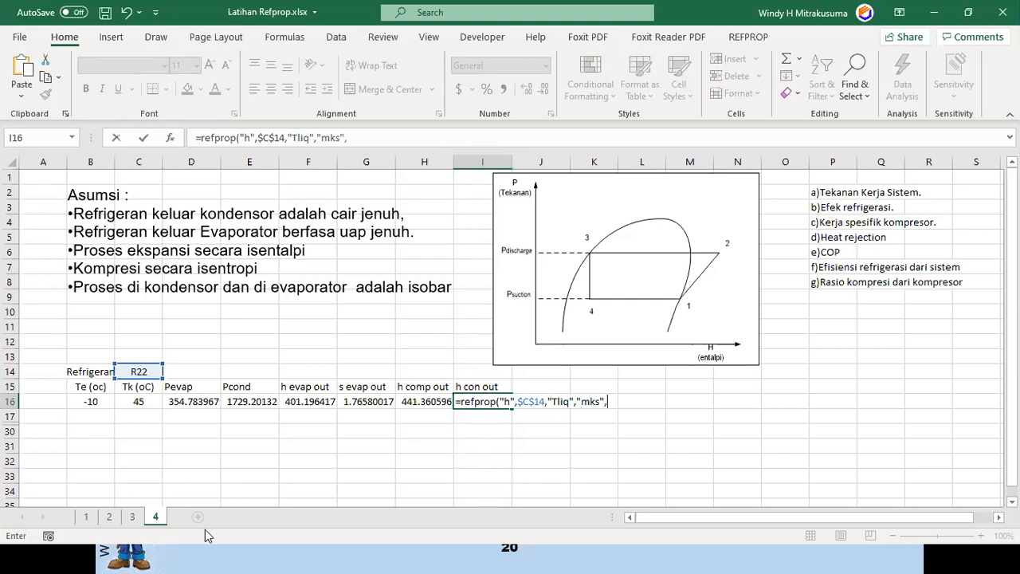
pyautogui.write('",')
pyautogui.click(137, 402)
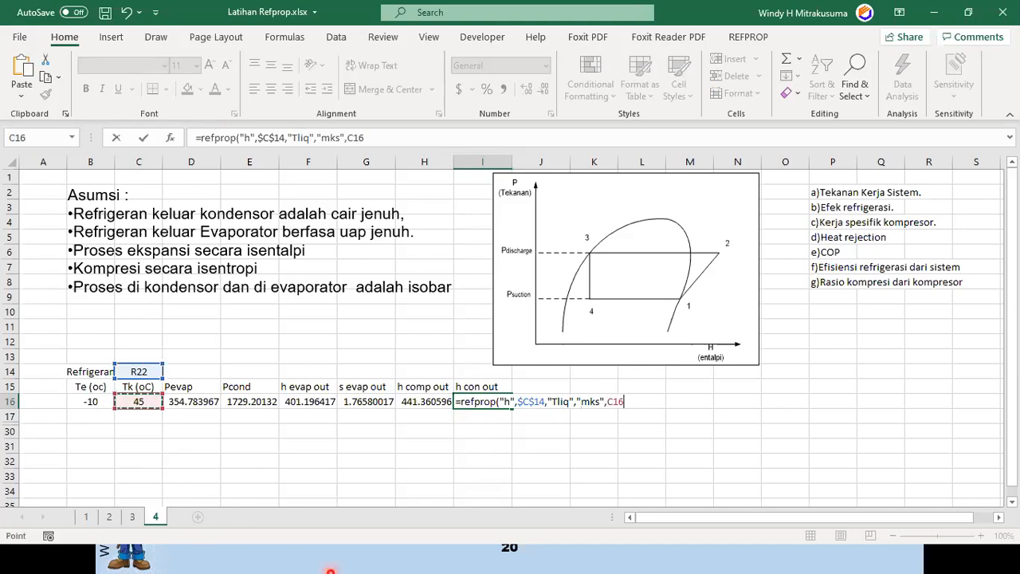
pyautogui.write('+273.15')
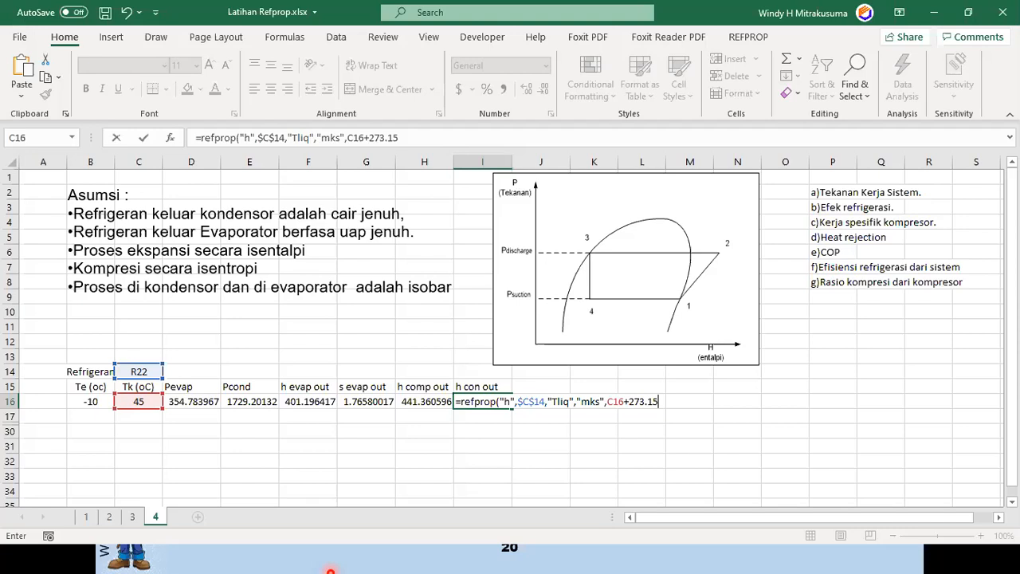
pyautogui.write(')')
pyautogui.press('Return')
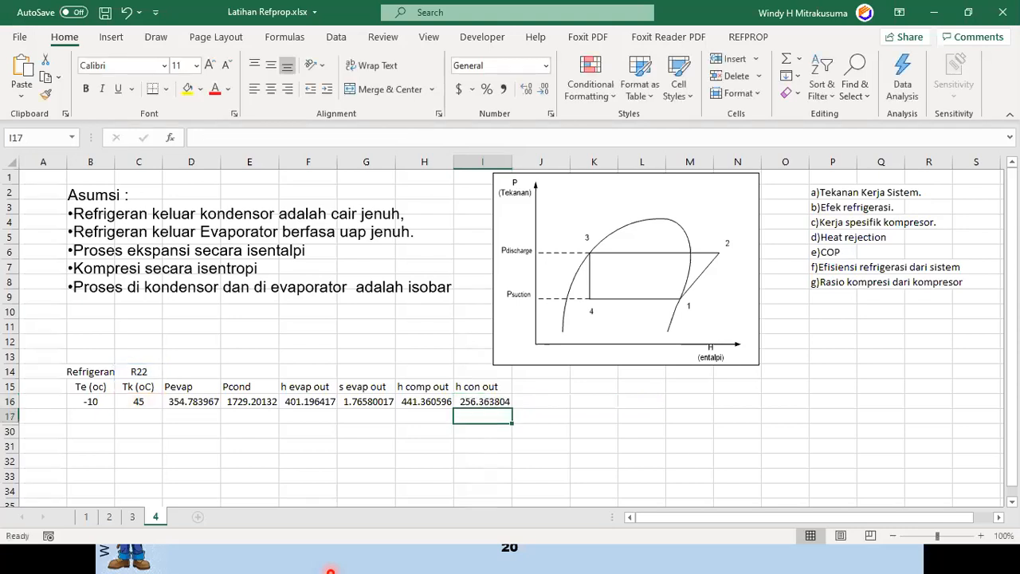
pyautogui.press('Up')
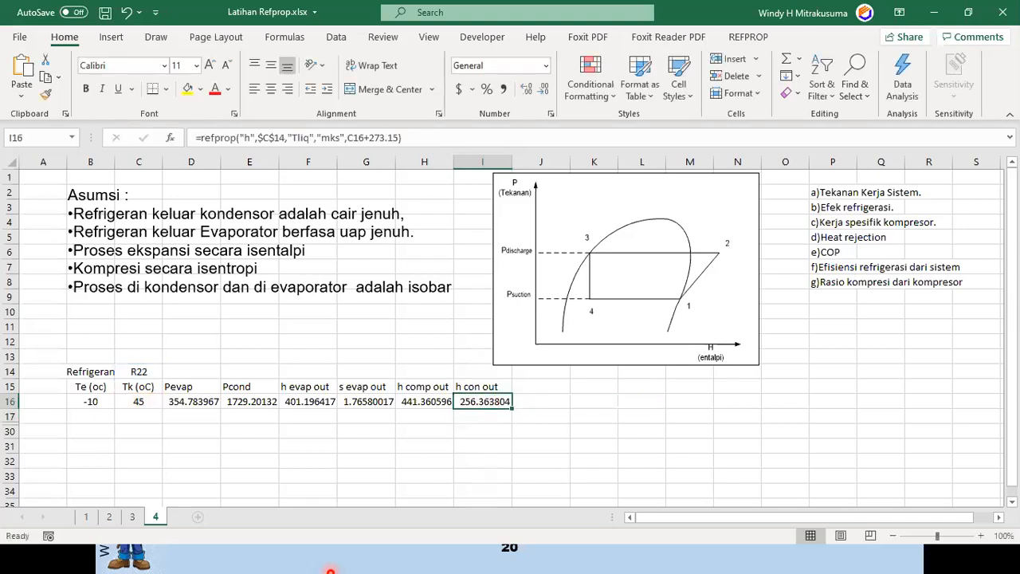
# - Enter the header "h evap in" in J15 for the evaporator inlet enthalpy
pyautogui.press('Up')
pyautogui.press('Down')
pyautogui.hotkey('ctrl', 'c')
pyautogui.press('Right')
pyautogui.press('Up')
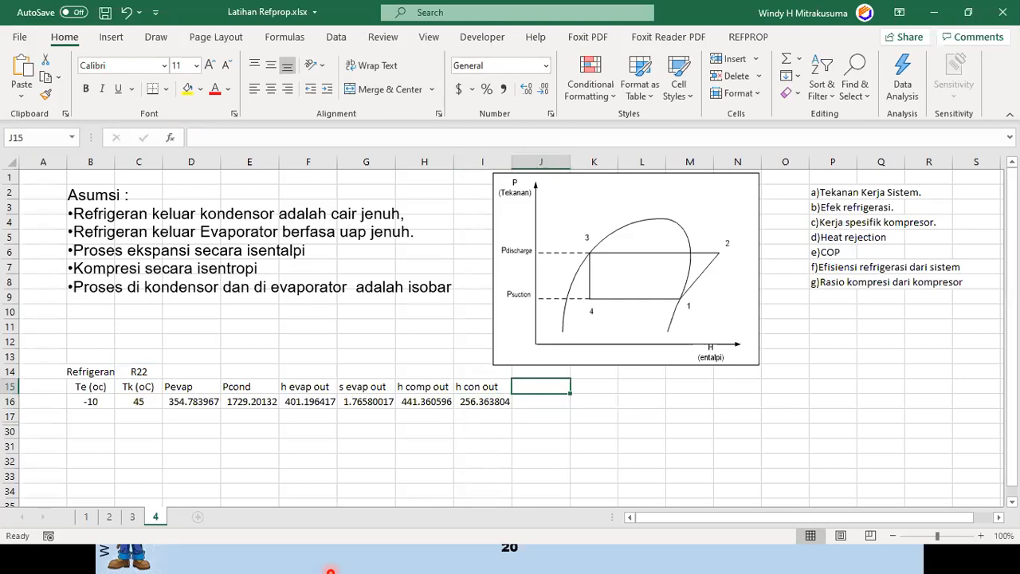
pyautogui.write('h eva')
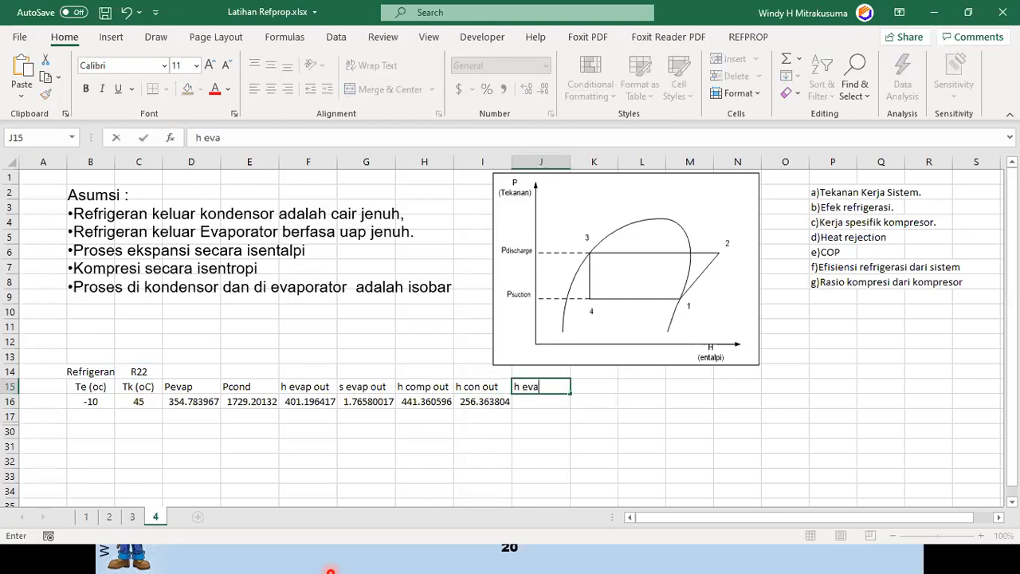
pyautogui.write('p in')
pyautogui.press('Return')
# - Set the evaporator inlet enthalpy in J16 equal to the condenser outlet enthalpy with =I16
pyautogui.write('=')
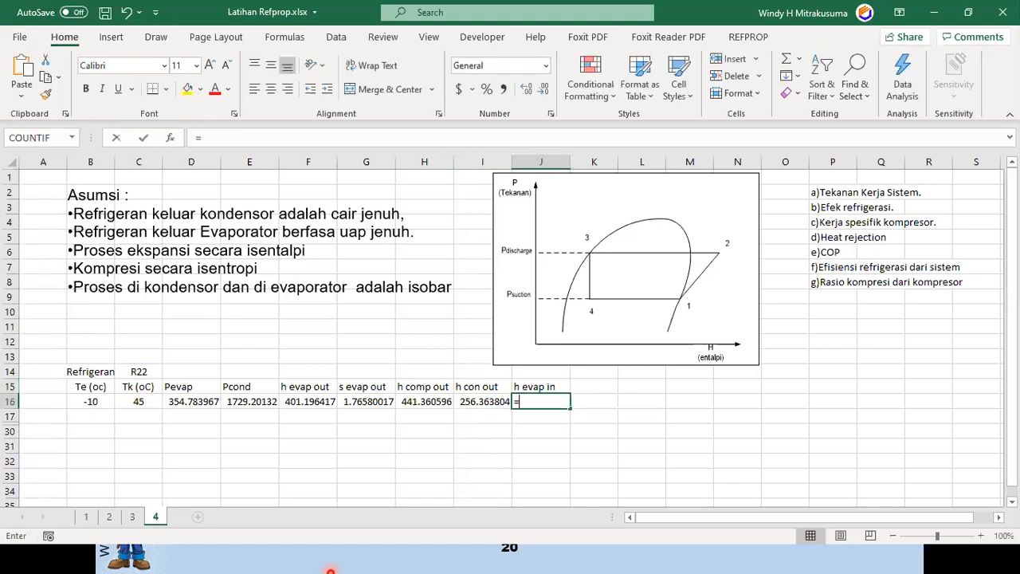
pyautogui.click(478, 402)
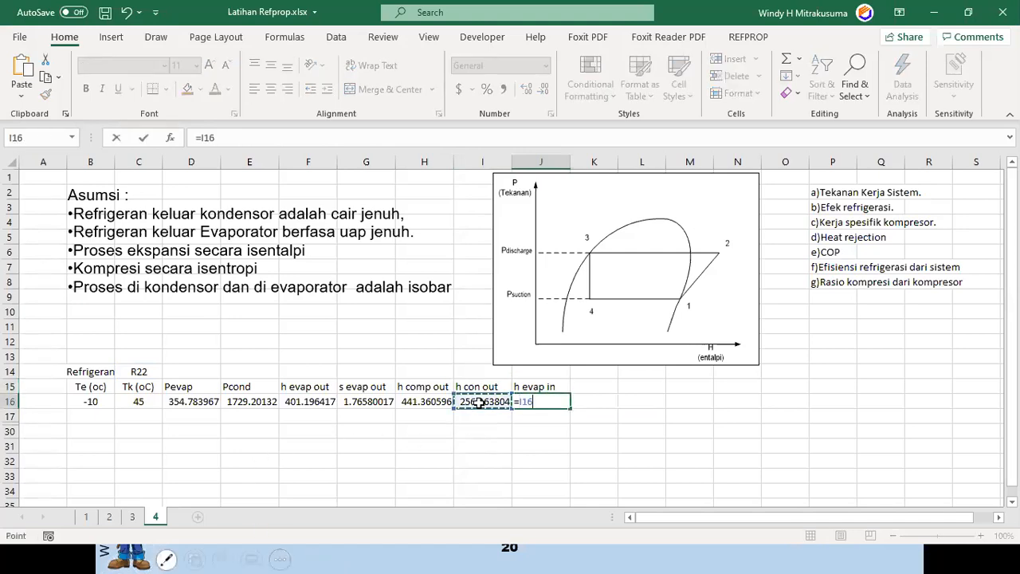
pyautogui.press('Return')
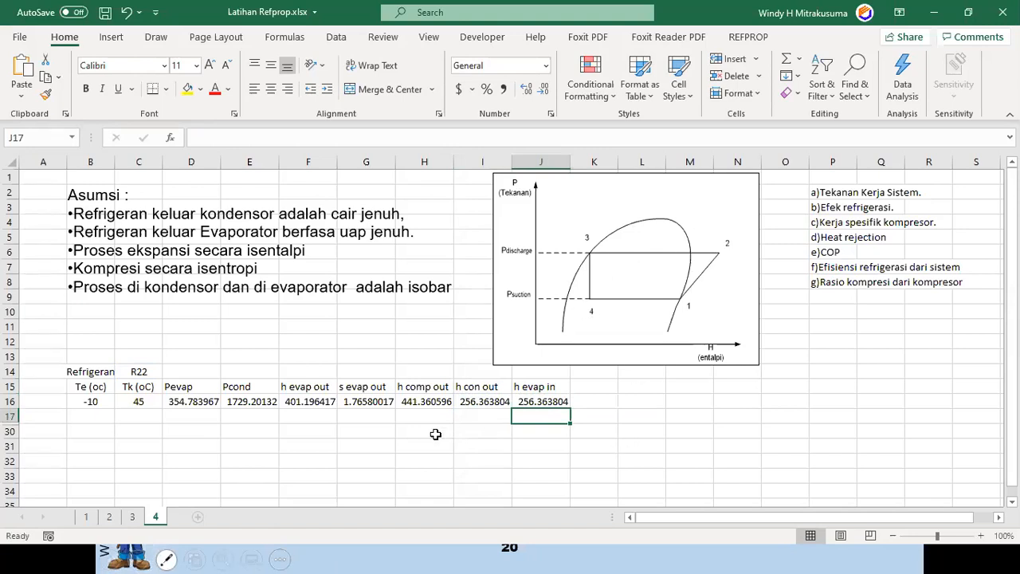
pyautogui.click(317, 402)
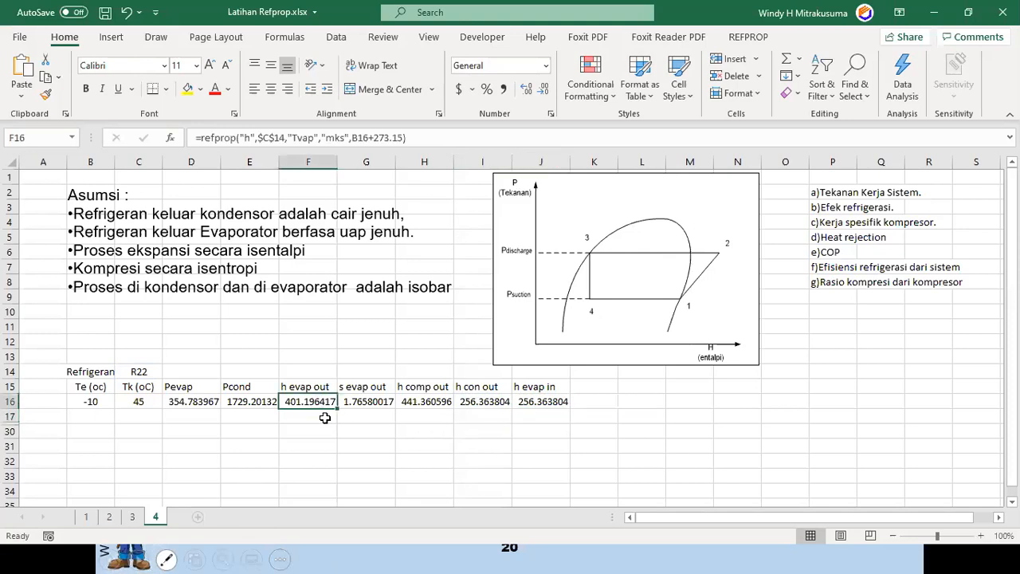
pyautogui.click(426, 402)
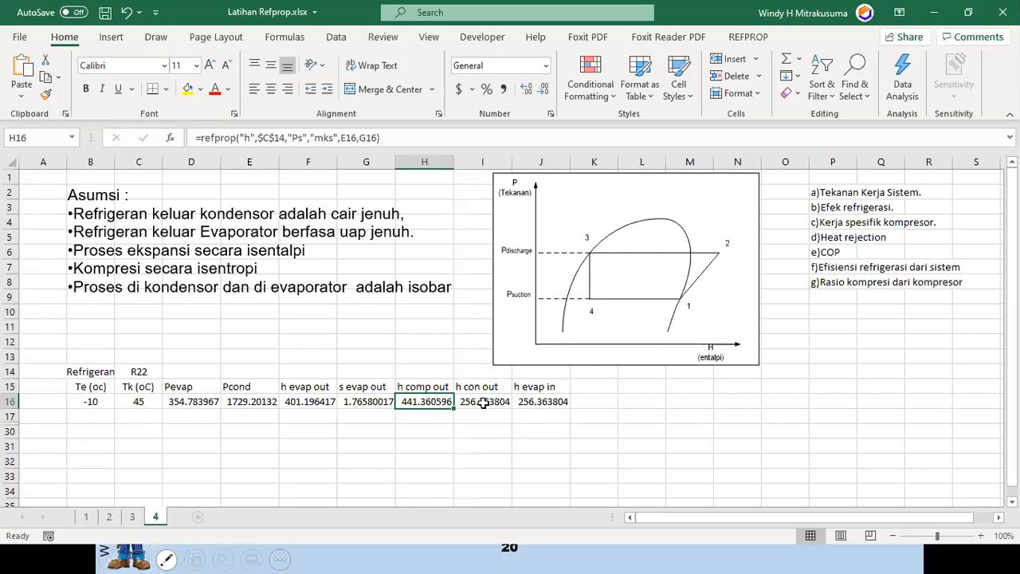
pyautogui.click(482, 402)
pyautogui.click(533, 402)
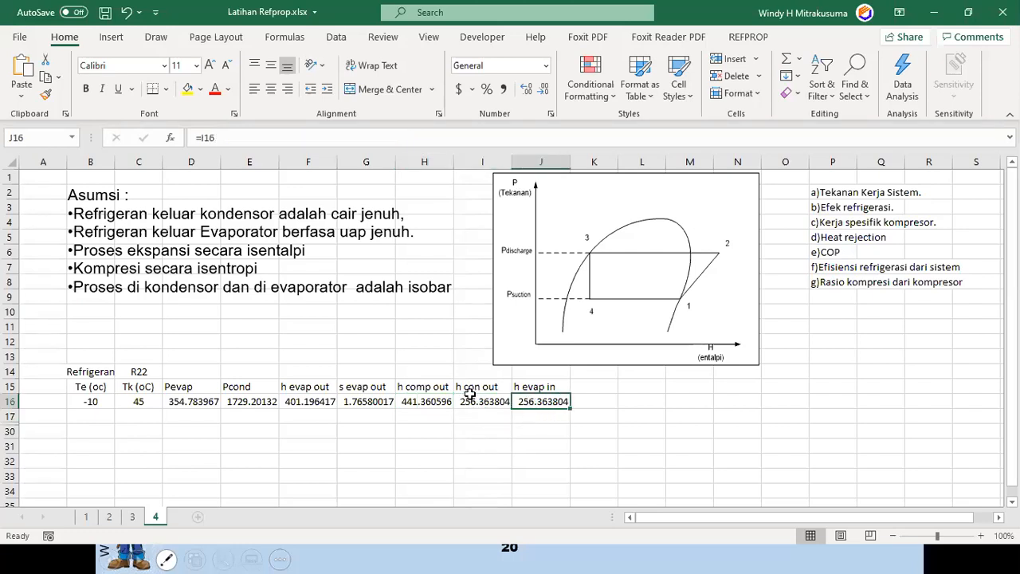
# - Enter the header "Efek ref" in K15 for the refrigeration effect
pyautogui.click(592, 388)
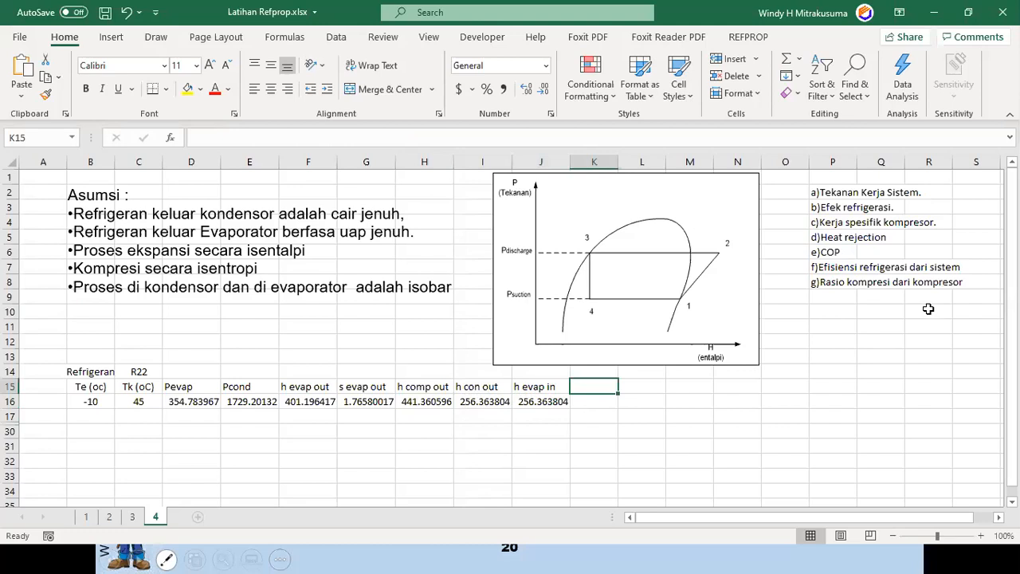
pyautogui.write('Efe')
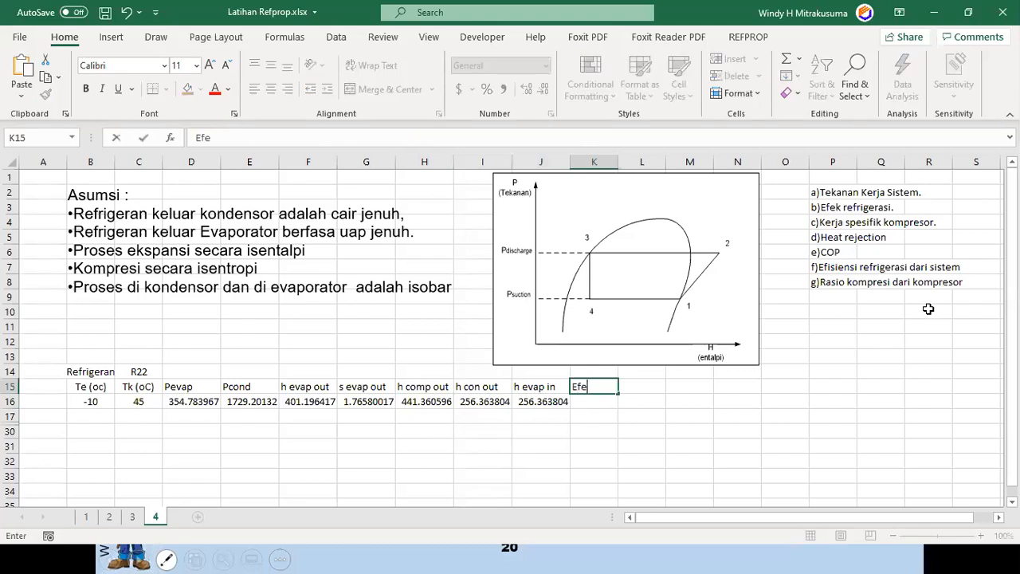
pyautogui.write('k ref')
pyautogui.press('Return')
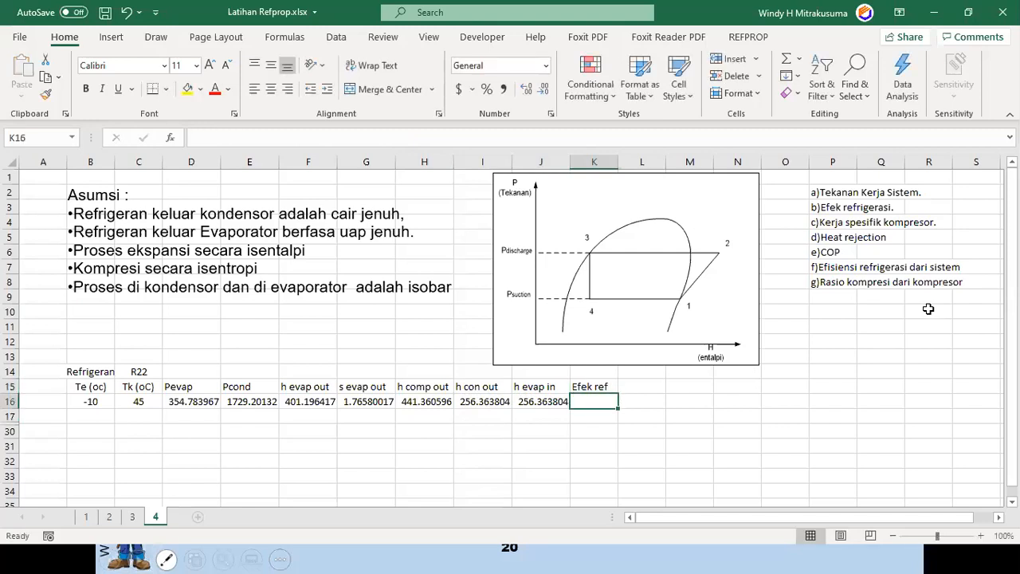
# - Calculate the refrigeration effect in K16 as evaporator outlet minus evaporator inlet enthalpy with =F16-J16
pyautogui.write('=')
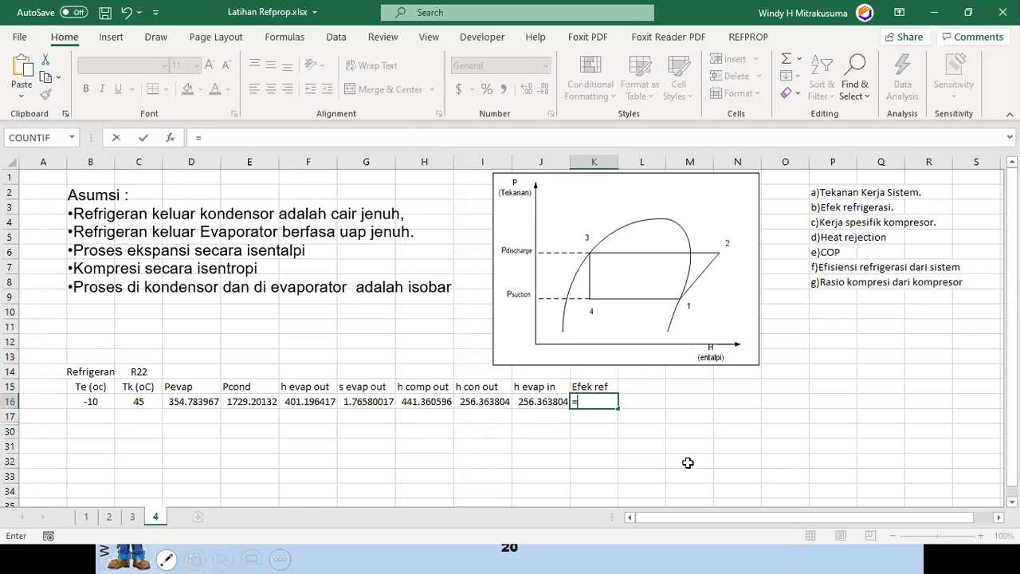
pyautogui.click(303, 400)
pyautogui.write('-')
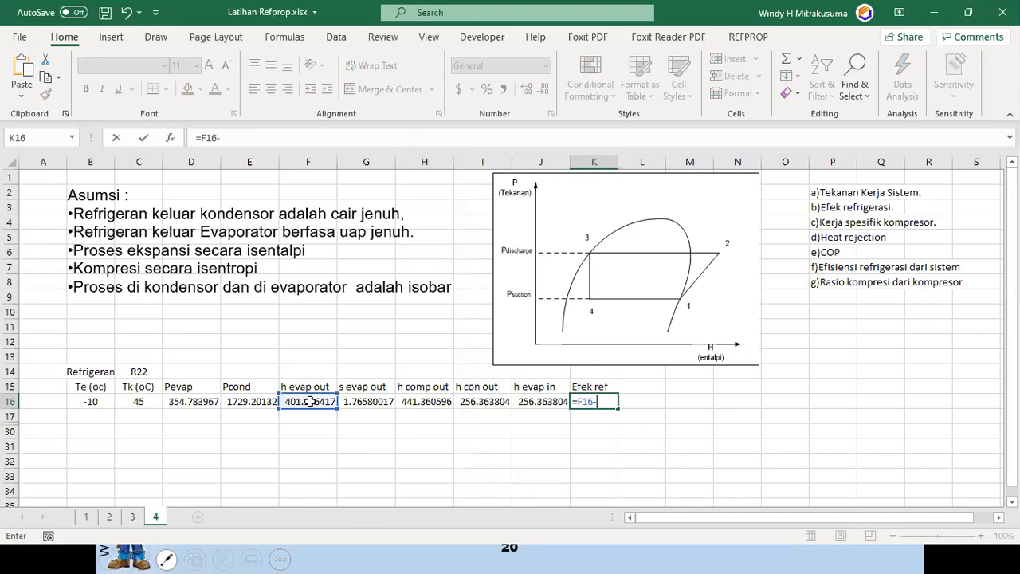
pyautogui.click(541, 400)
pyautogui.press('Return')
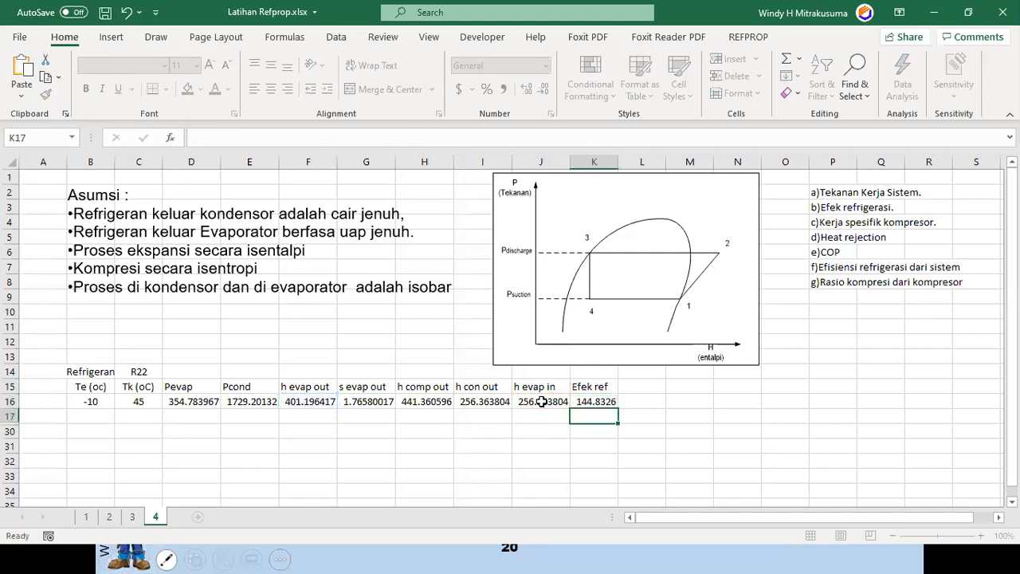
# - Enter the header "Kerj Comp" in L15 for the specific compressor work
pyautogui.click(642, 386)
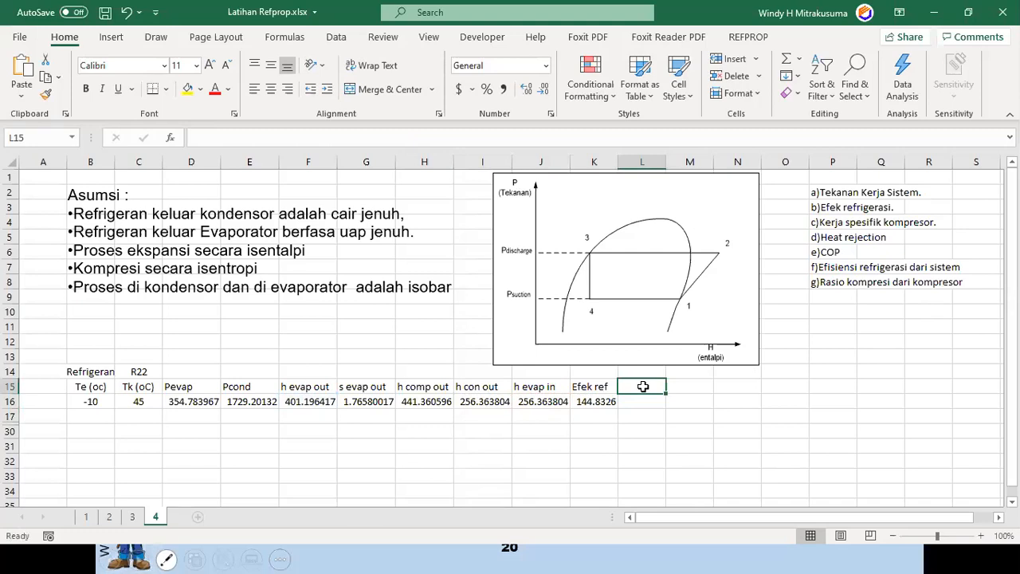
pyautogui.write('K')
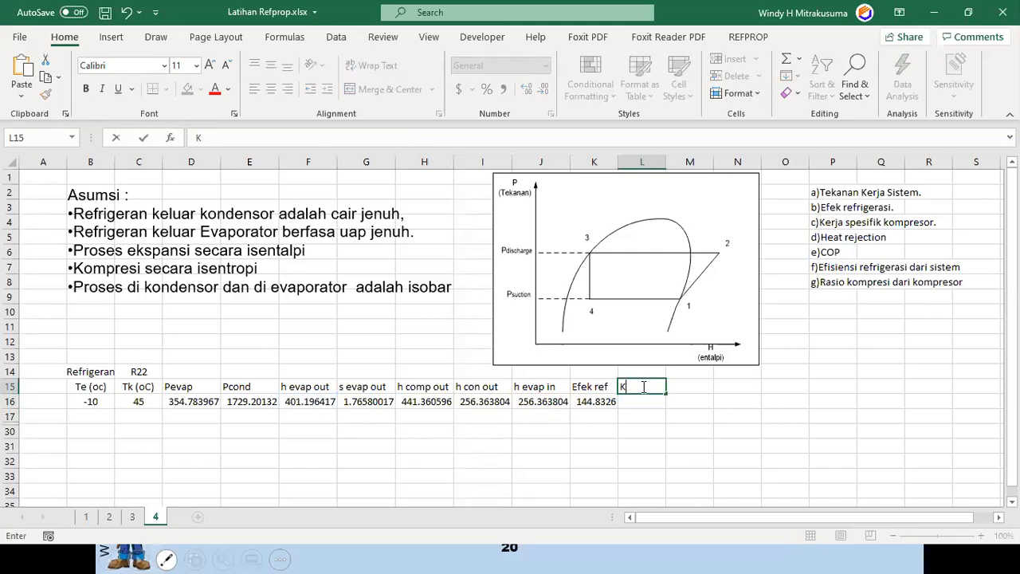
pyautogui.write('erj Comp')
pyautogui.press('Return')
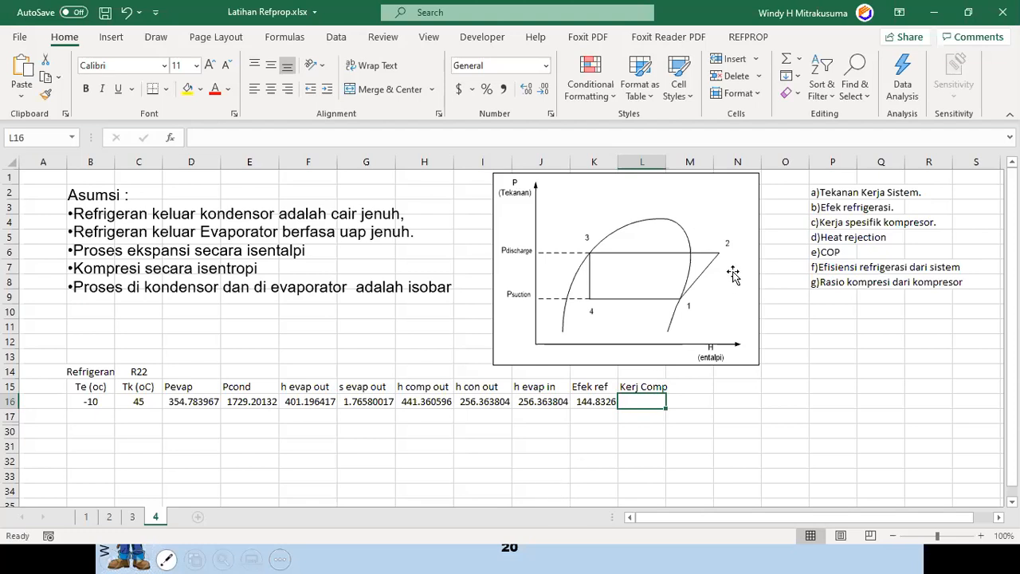
# - Calculate the compressor work in L16 as compressor outlet minus evaporator outlet enthalpy with =H16-F16
pyautogui.write('=')
pyautogui.click(434, 402)
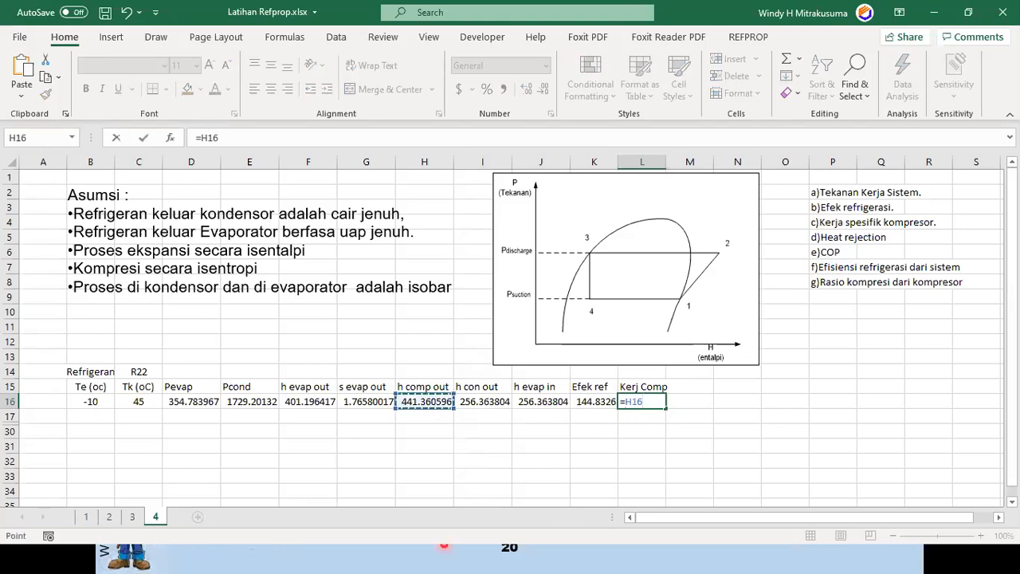
pyautogui.write('-')
pyautogui.click(308, 401)
pyautogui.press('Return')
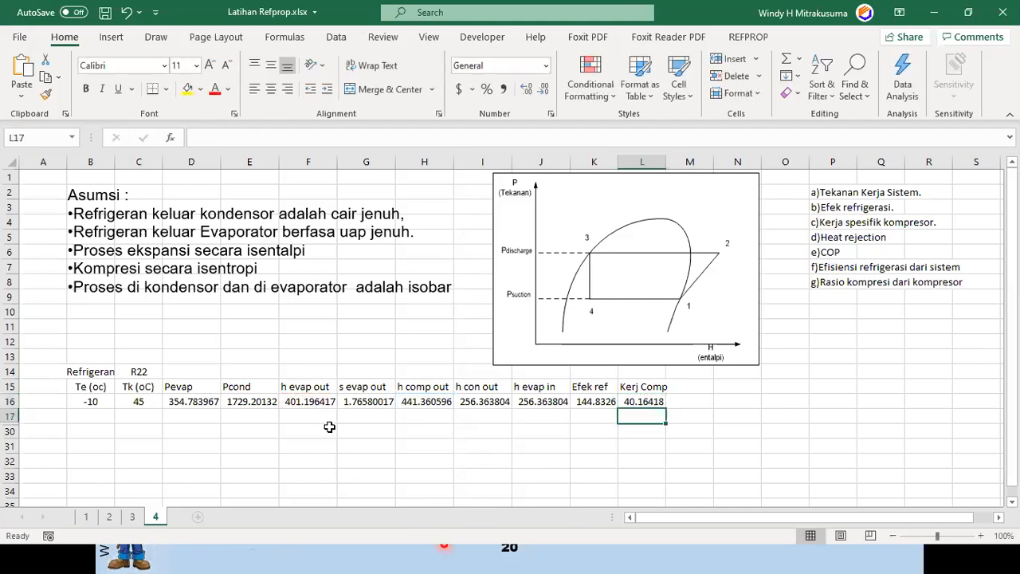
# - Enter =H16-I16 in M15 to calculate the heat rejection from the compressor outlet and condenser outlet enthalpies
pyautogui.click(695, 386)
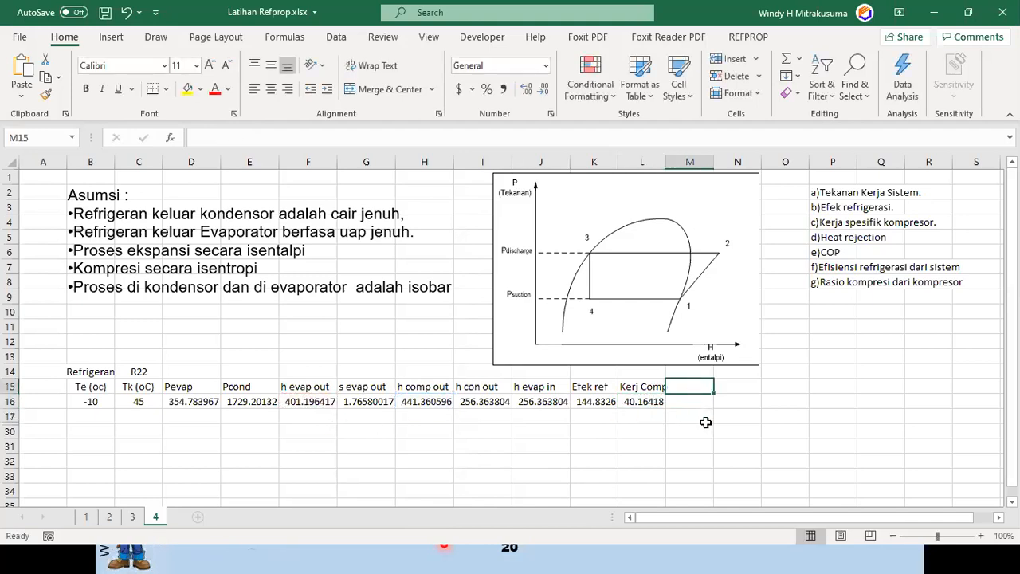
pyautogui.write('=')
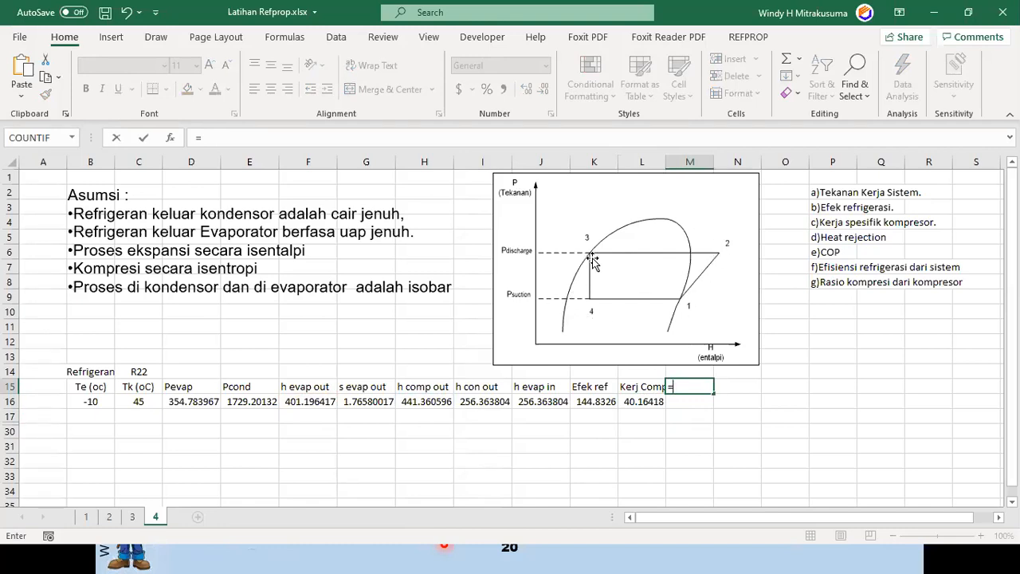
pyautogui.click(428, 404)
pyautogui.write('-')
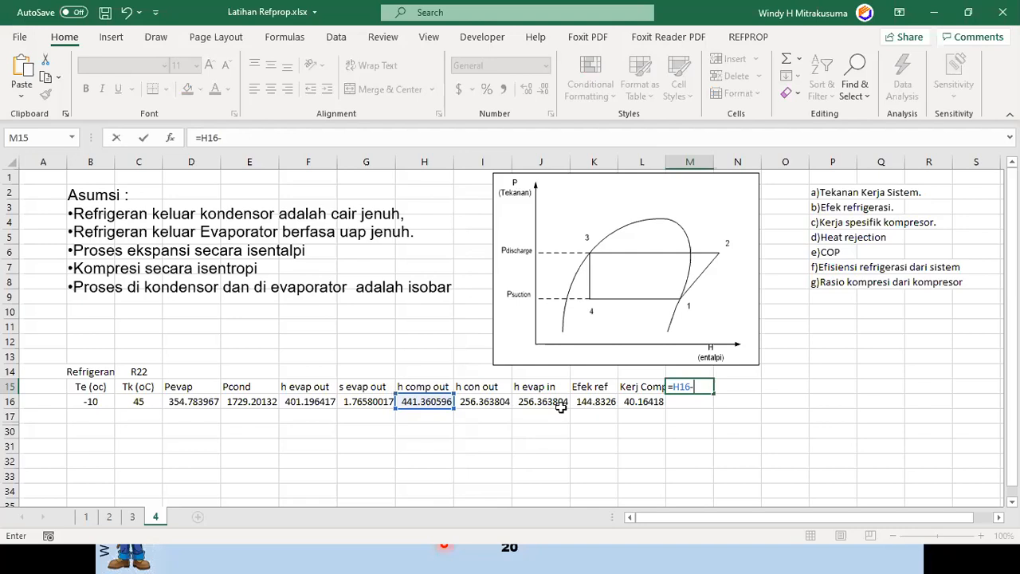
pyautogui.click(487, 407)
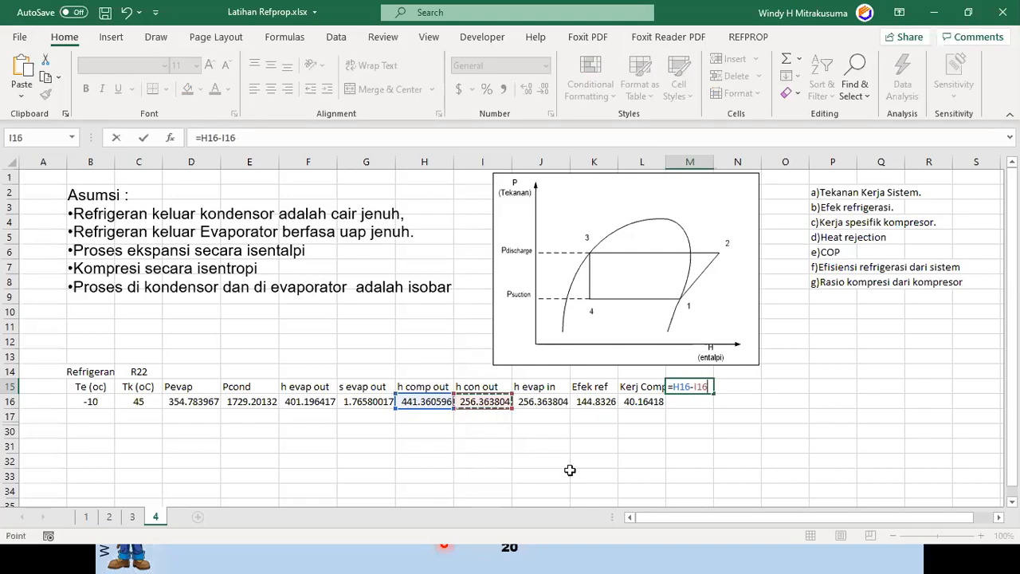
pyautogui.press('Return')
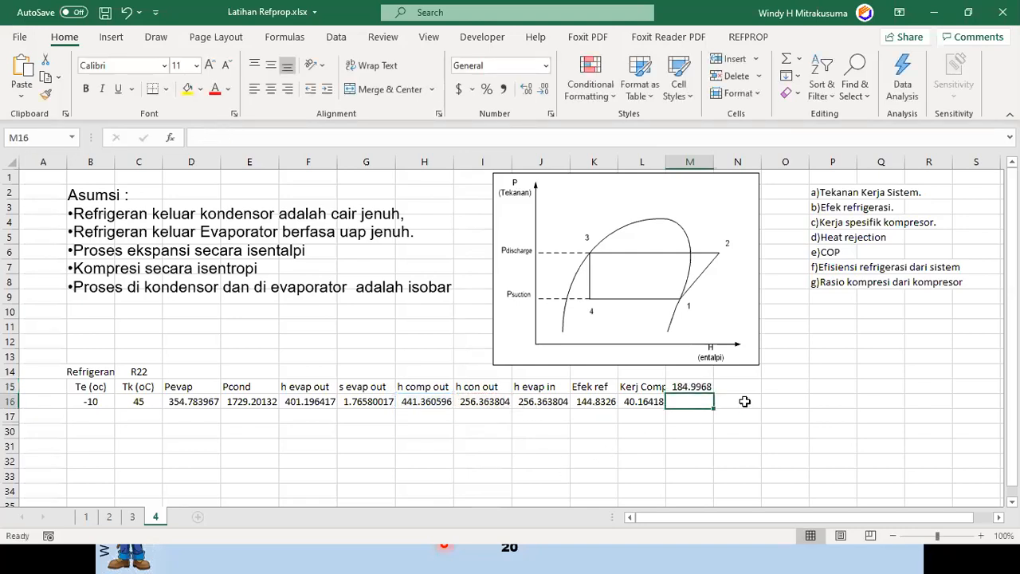
# - Move the heat rejection formula from M15 down to M16 and enter the header "Heat Reject" in M15
pyautogui.click(692, 385)
pyautogui.moveTo(693, 388); pyautogui.dragTo(692, 402)
pyautogui.click(690, 388)
pyautogui.write('Heat Re')
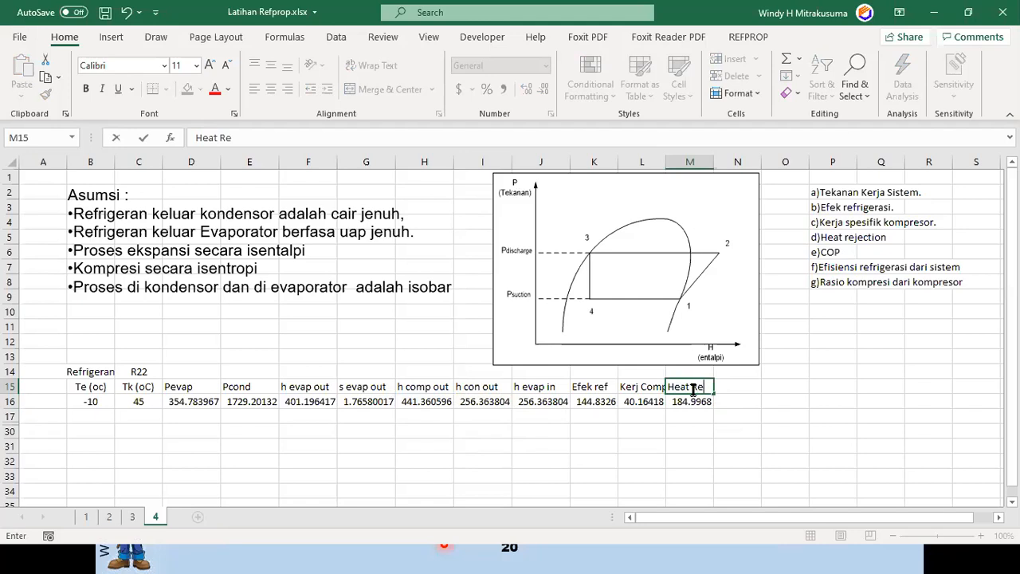
pyautogui.write('ject')
pyautogui.press('Return')
# - Enter the header "COP" in N15
pyautogui.press('Right')
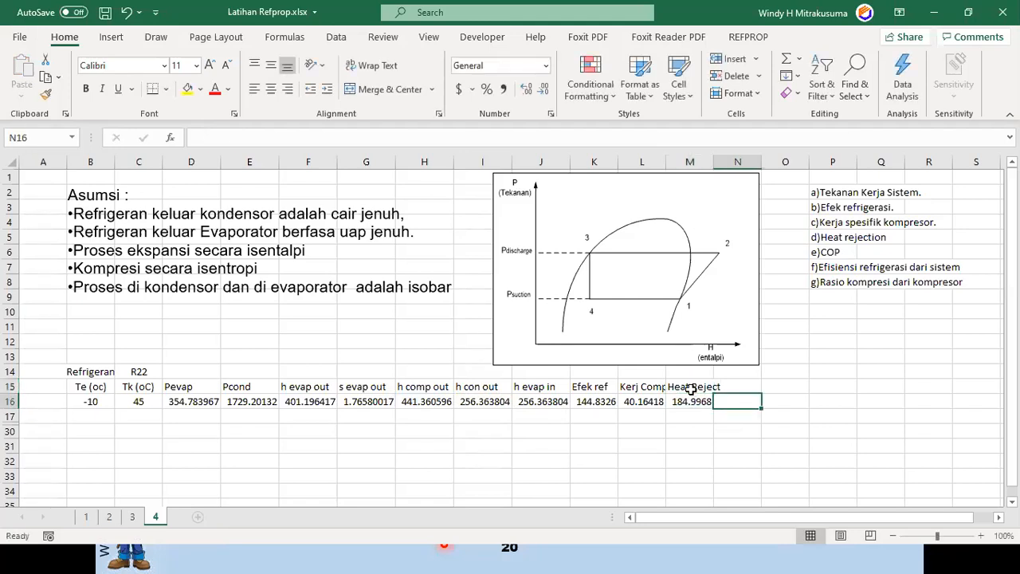
pyautogui.press('Up')
pyautogui.write('COP')
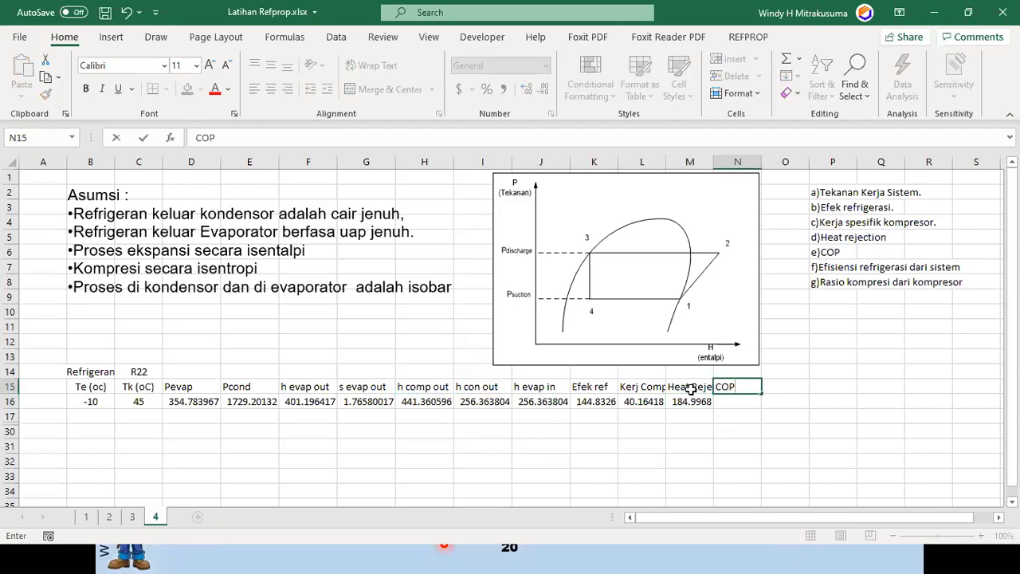
pyautogui.press('Return')
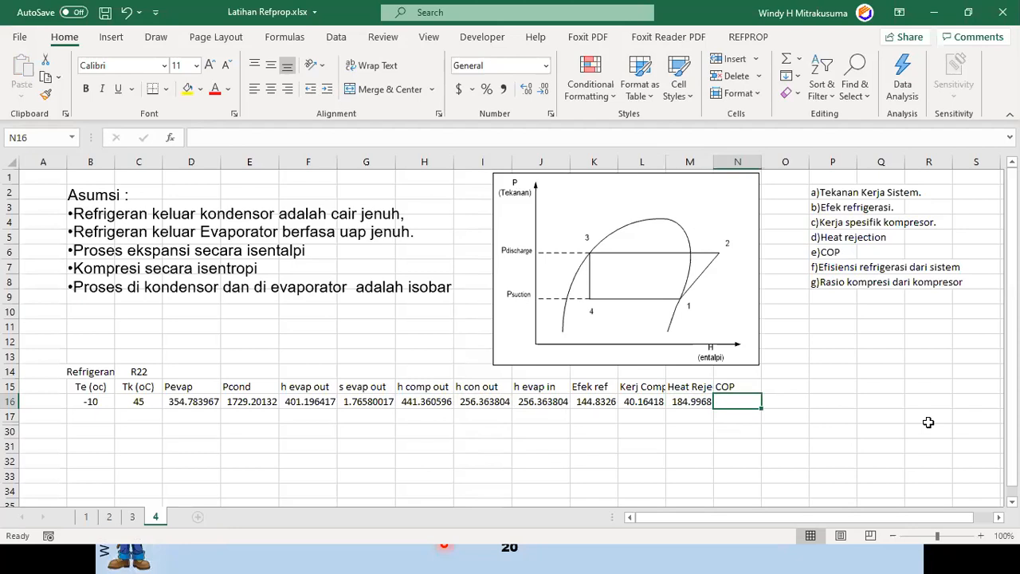
# - Calculate the COP in N16 as refrigeration effect divided by compressor work with =K16/L16
pyautogui.write('=')
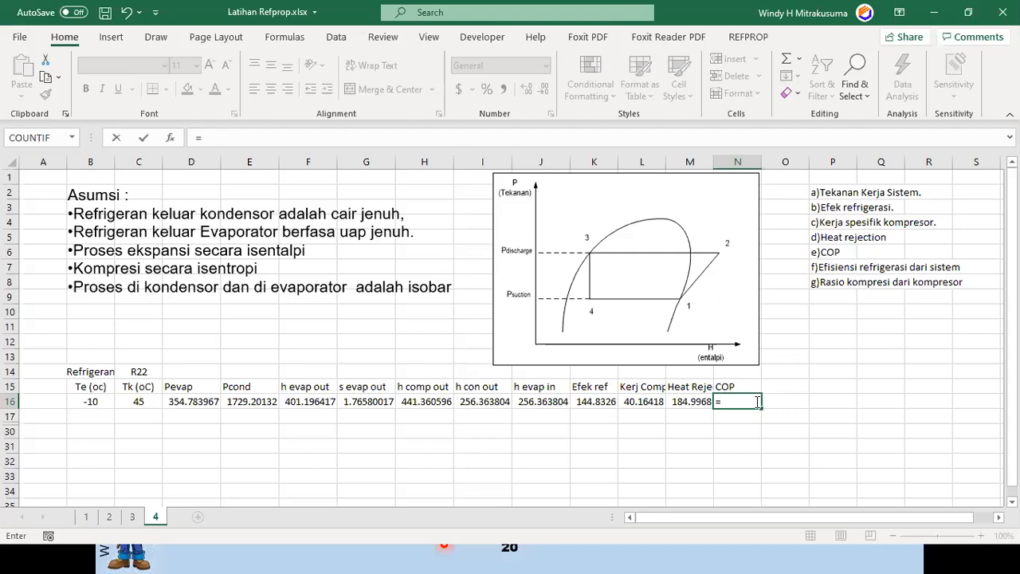
pyautogui.click(596, 401)
pyautogui.write('/')
pyautogui.click(652, 403)
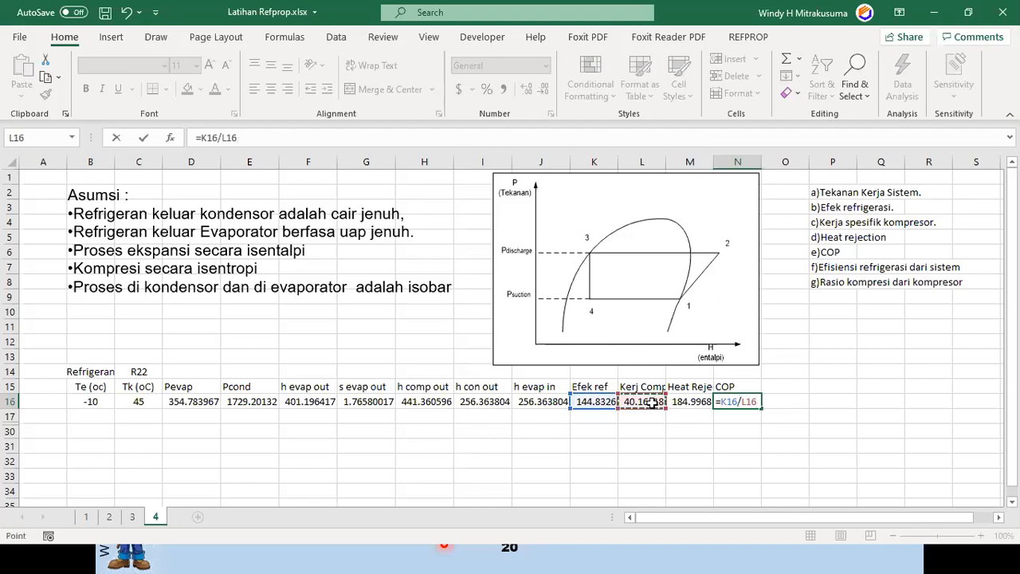
pyautogui.press('Return')
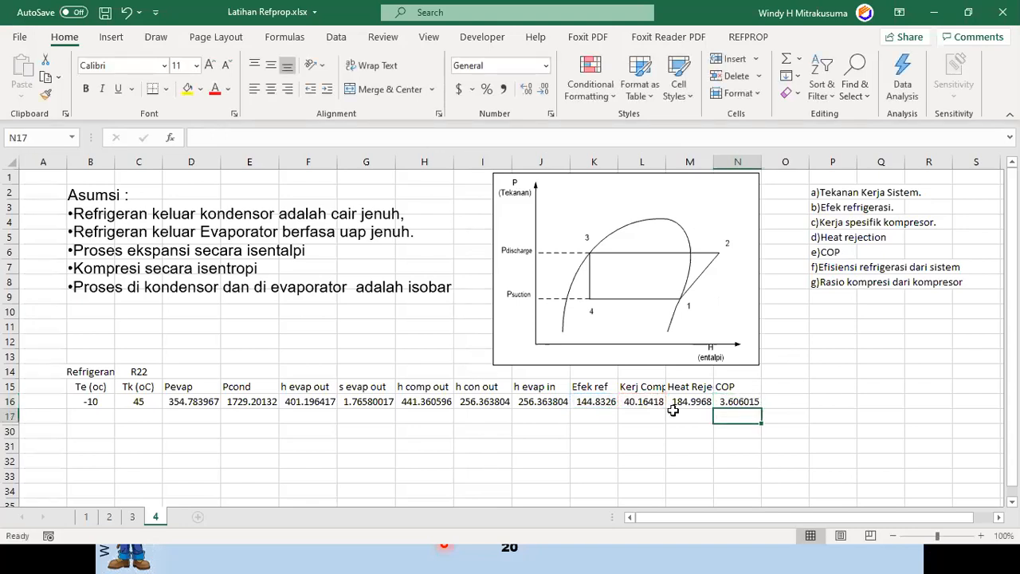
# - Enter the header "COP Carnot" in O15
pyautogui.click(783, 387)
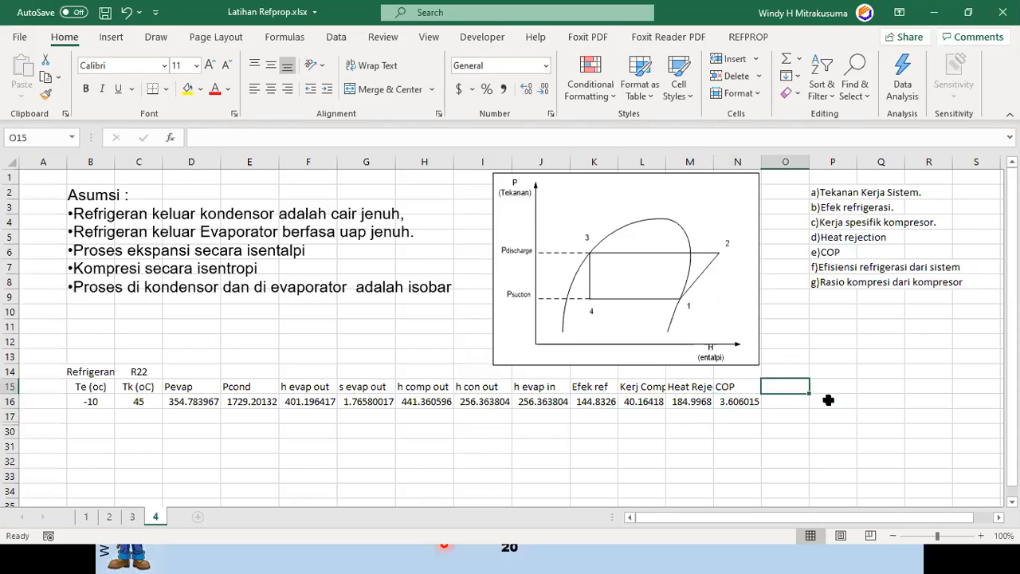
pyautogui.write('COP')
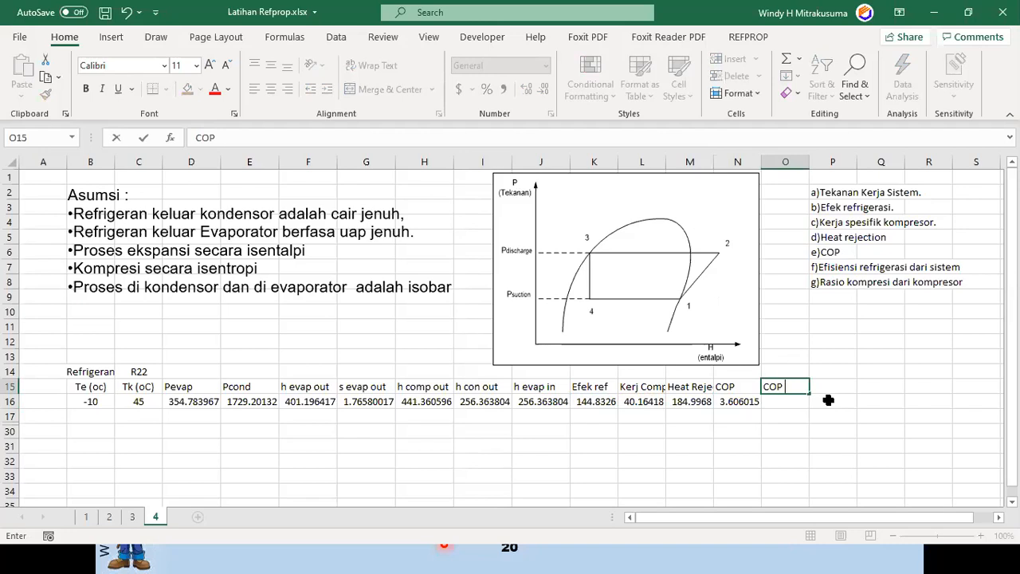
pyautogui.write('Carnot')
pyautogui.press('Return')
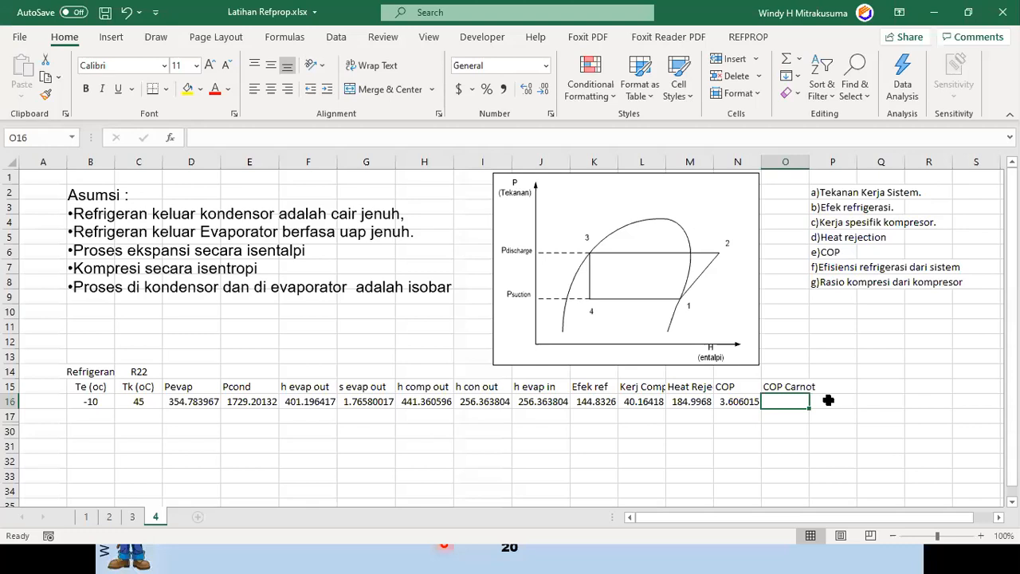
# - Calculate the Carnot COP in O16 from the evaporating and condensing temperatures with =(B16+273.15)/(C16-B16)
pyautogui.write('=')
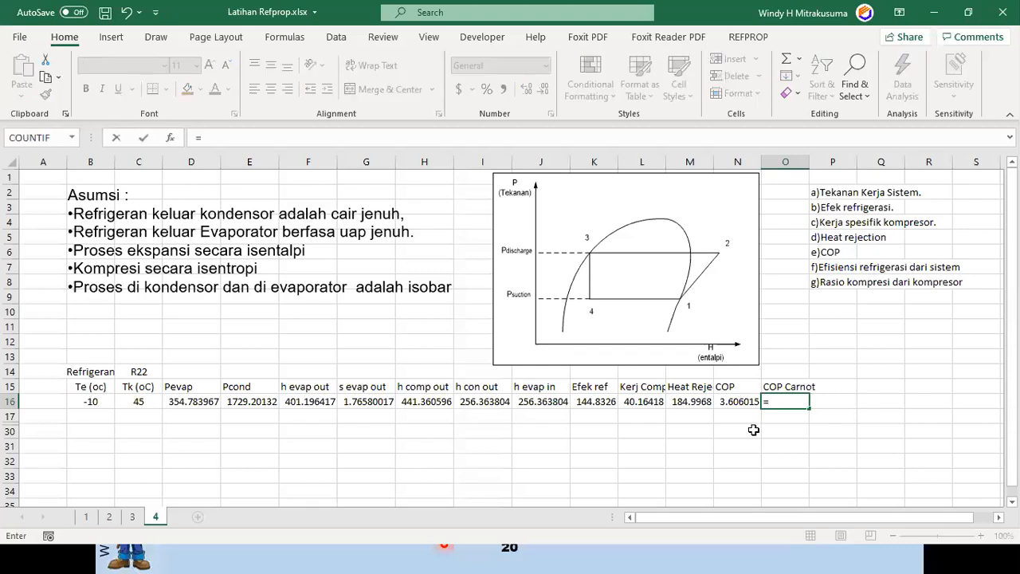
pyautogui.click(95, 403)
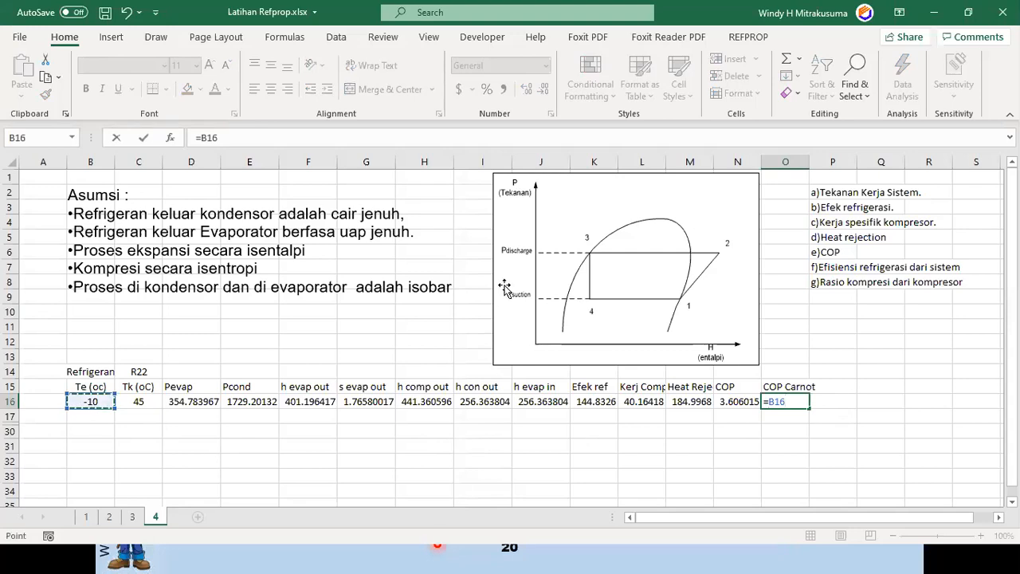
pyautogui.click(198, 138)
pyautogui.write('(')
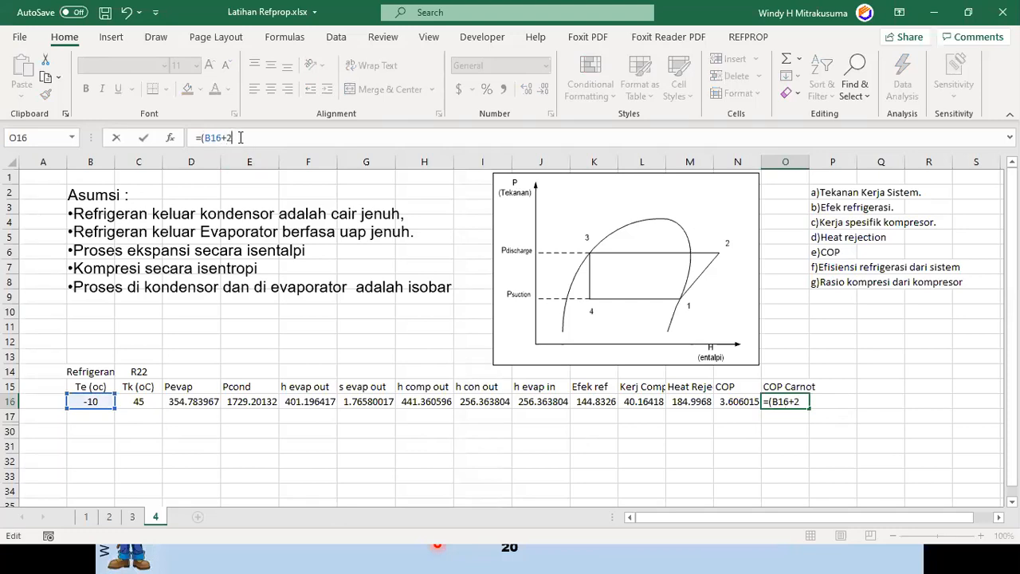
pyautogui.write('+273)/')
pyautogui.press('BackSpace')
pyautogui.write('.17')
pyautogui.press('BackSpace')
pyautogui.write('5')
pyautogui.write(')/(')
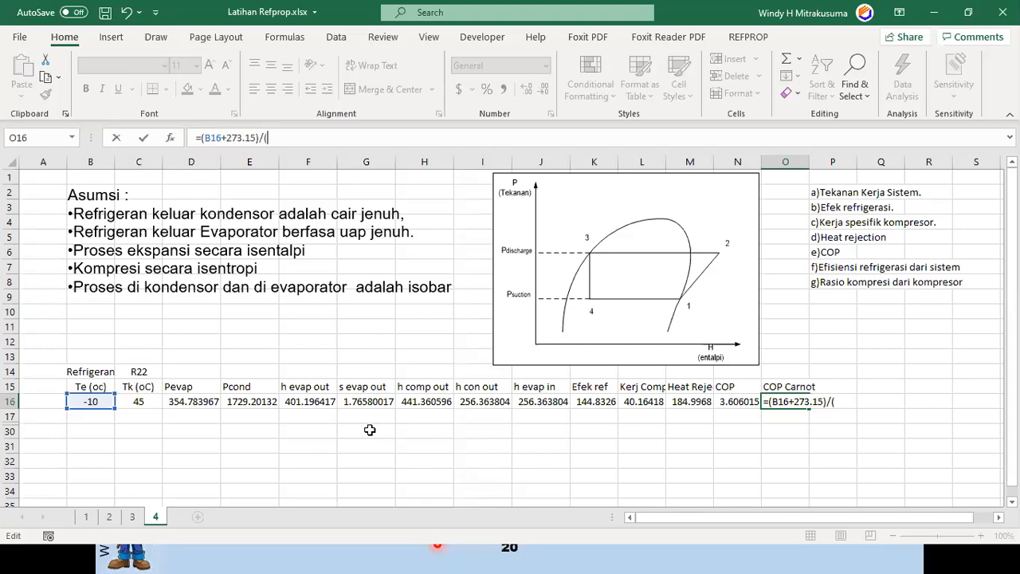
pyautogui.click(138, 401)
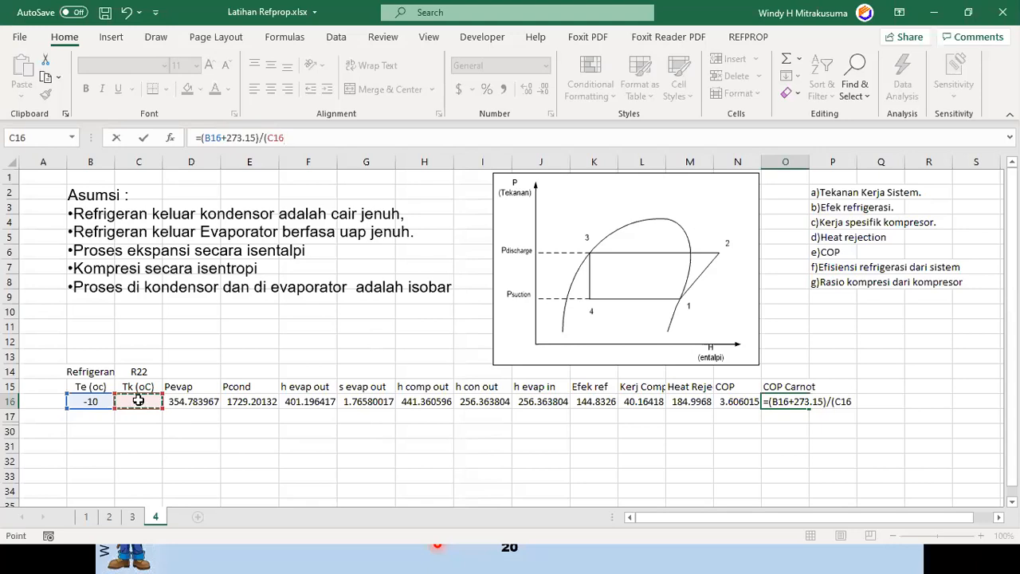
pyautogui.write('-')
pyautogui.click(88, 402)
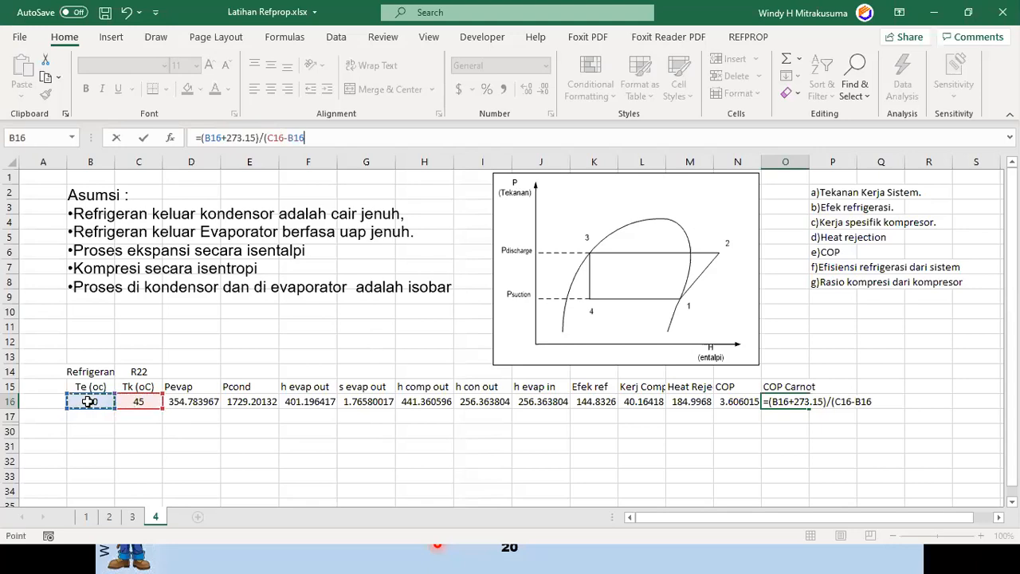
pyautogui.press('Return')
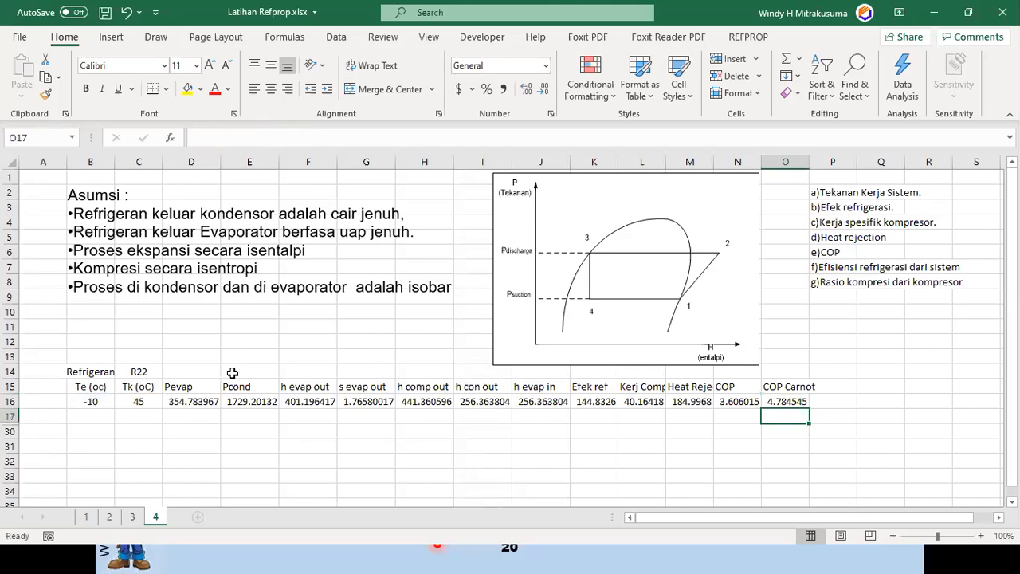
# - Add the header "Eff Ref" in P15 and calculate the refrigeration efficiency in P16 with =N16/O16
pyautogui.click(829, 382)
pyautogui.write('Eff Ref')
pyautogui.press('Return')
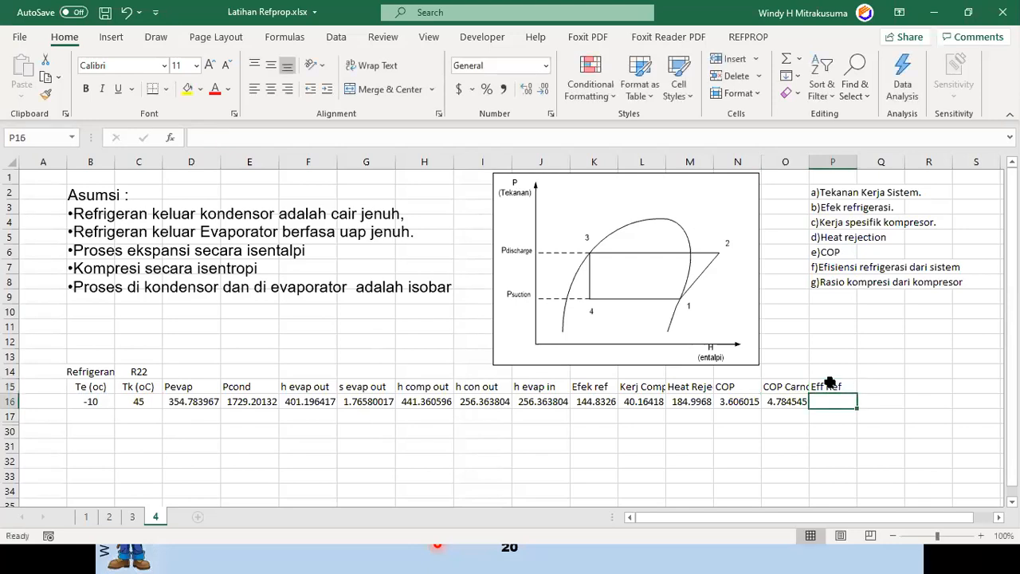
pyautogui.write('=')
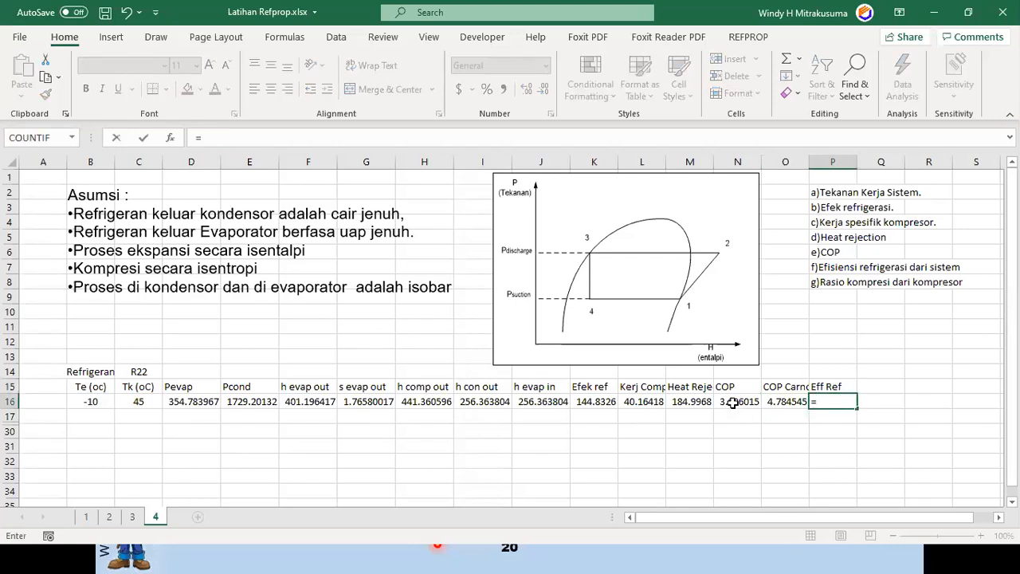
pyautogui.click(732, 403)
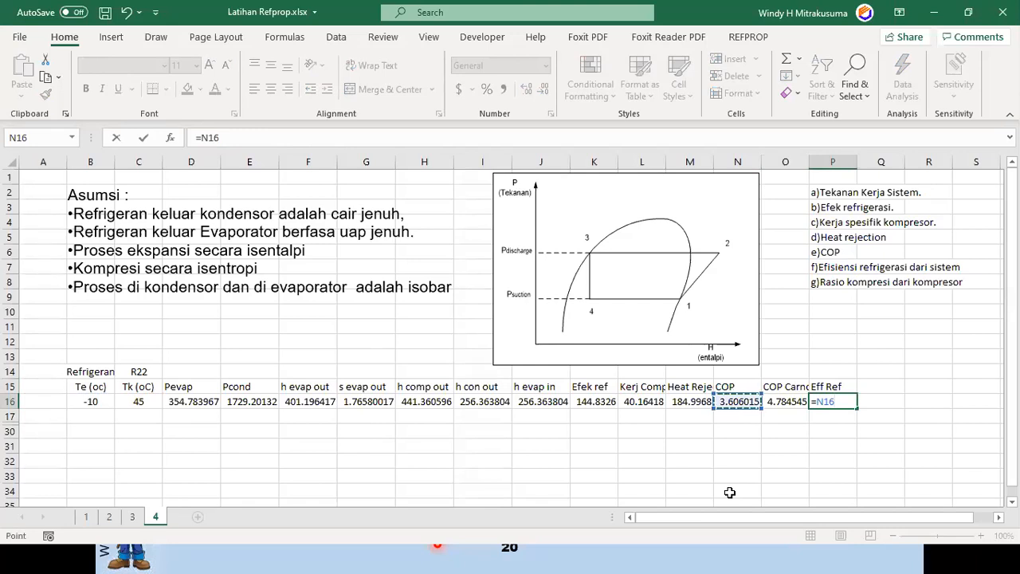
pyautogui.write('/')
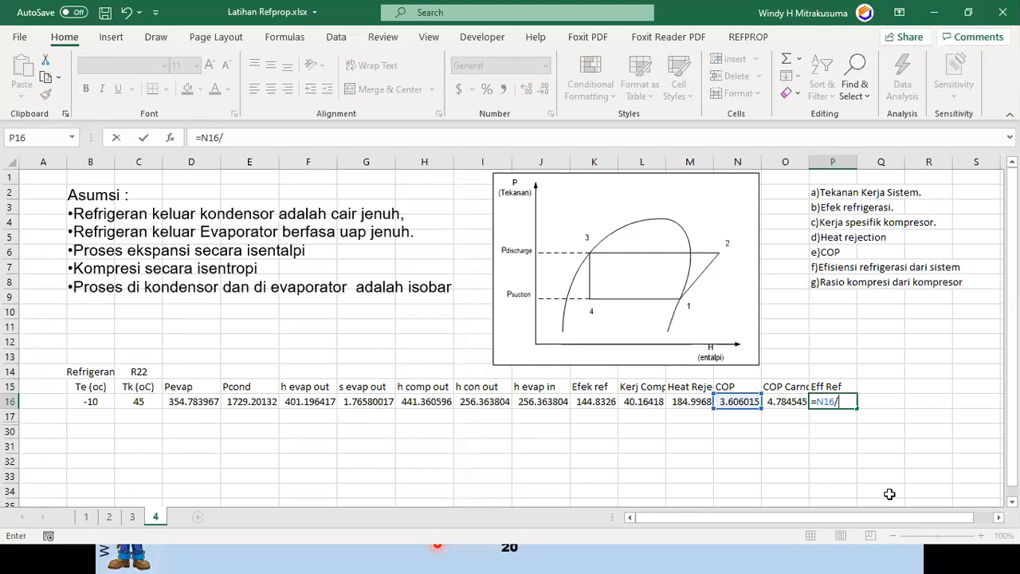
pyautogui.click(787, 402)
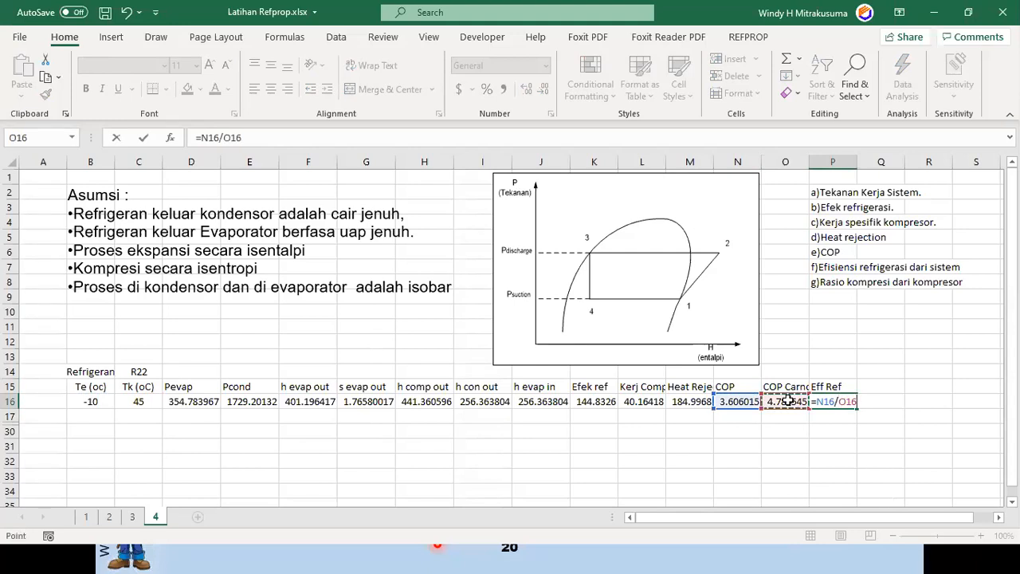
pyautogui.press('Return')
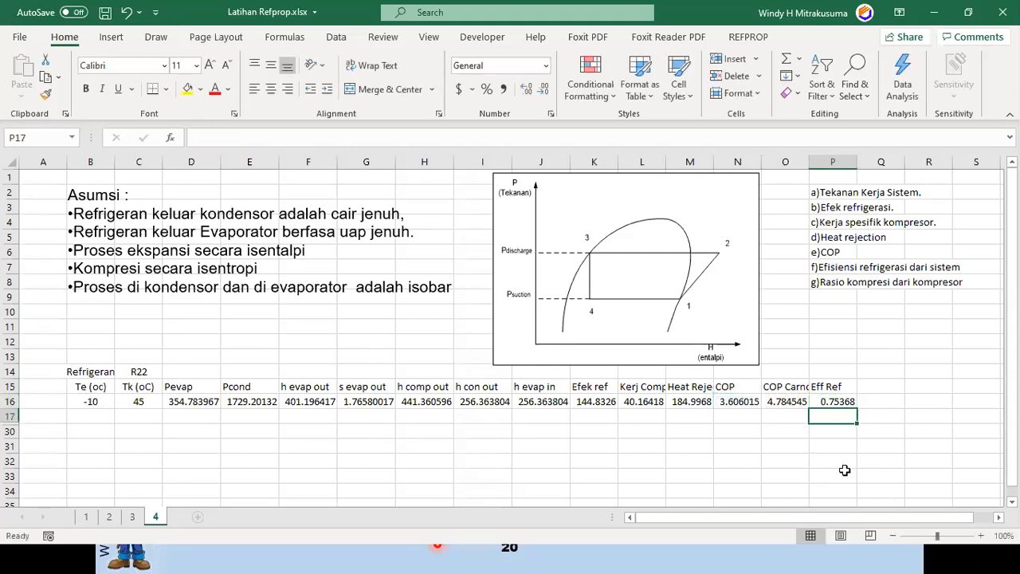
# - Calculate the compression ratio in Q15 as condensing pressure divided by evaporating pressure with =E16/D16
pyautogui.click(876, 386)
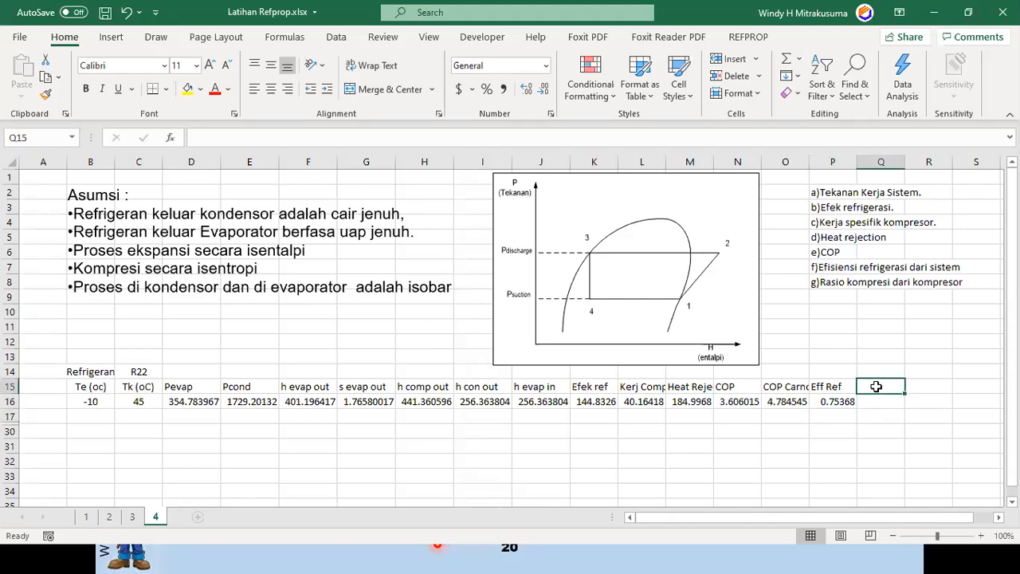
pyautogui.write('=')
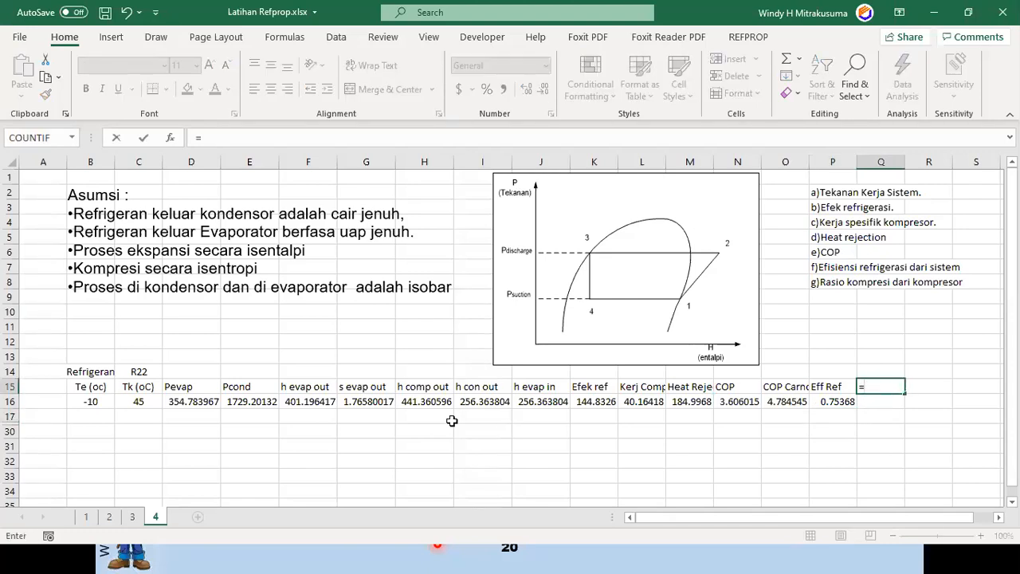
pyautogui.click(247, 401)
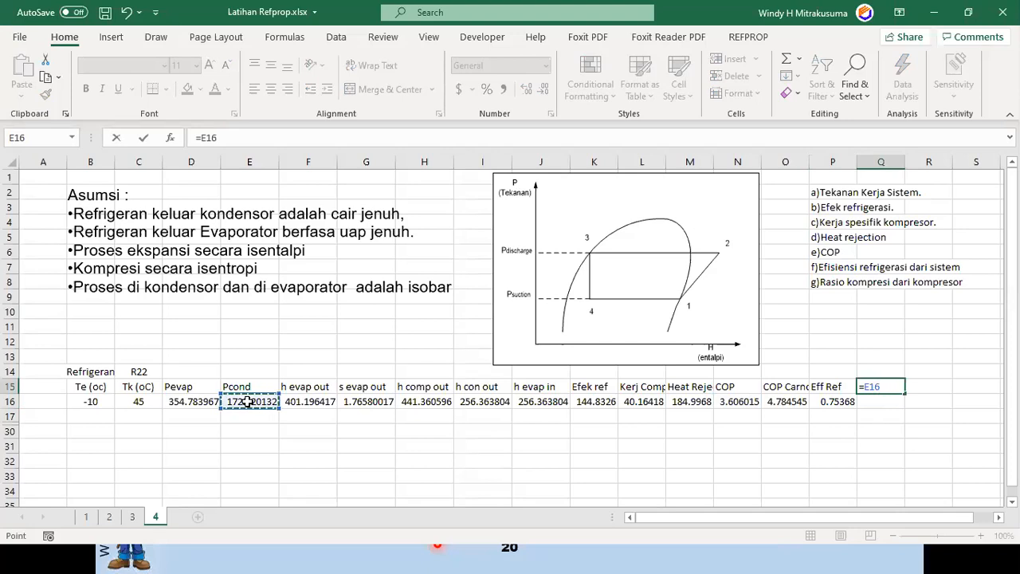
pyautogui.write('/')
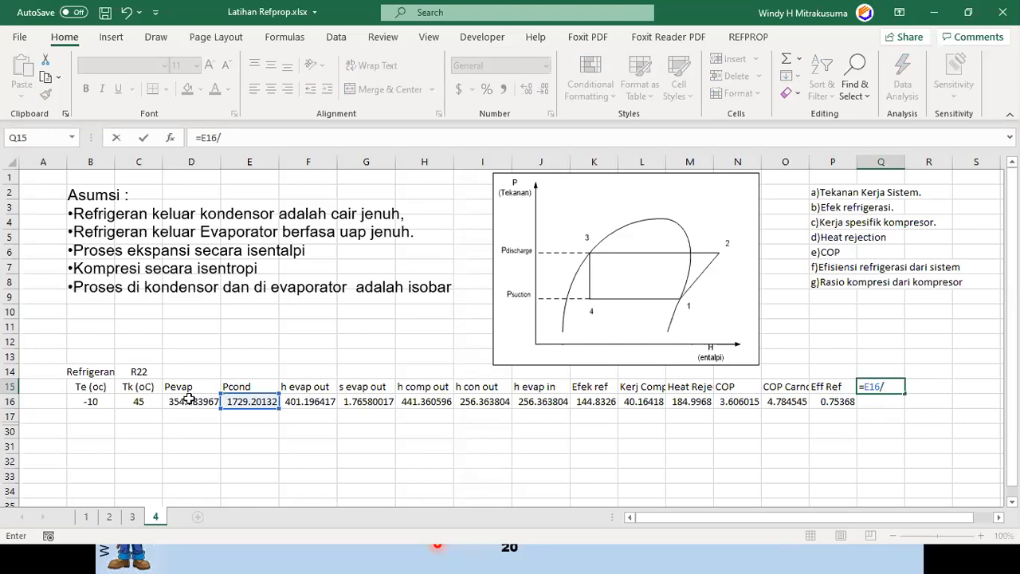
pyautogui.click(190, 398)
pyautogui.press('Return')
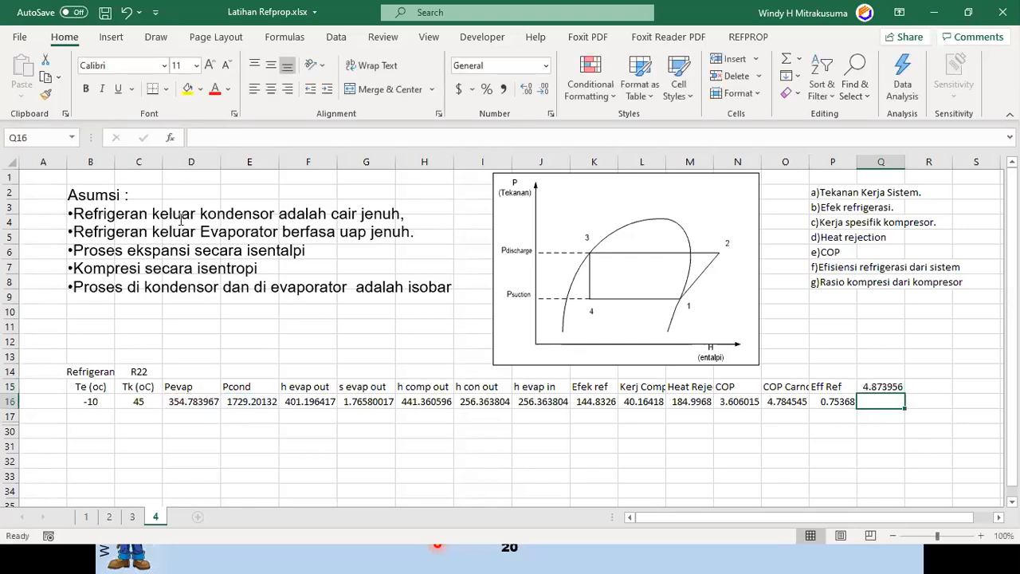
# - Widen columns D to Q equally so that the table headers fit
pyautogui.moveTo(195, 161); pyautogui.dragTo(880, 157)
pyautogui.moveTo(222, 164); pyautogui.dragTo(230, 163)
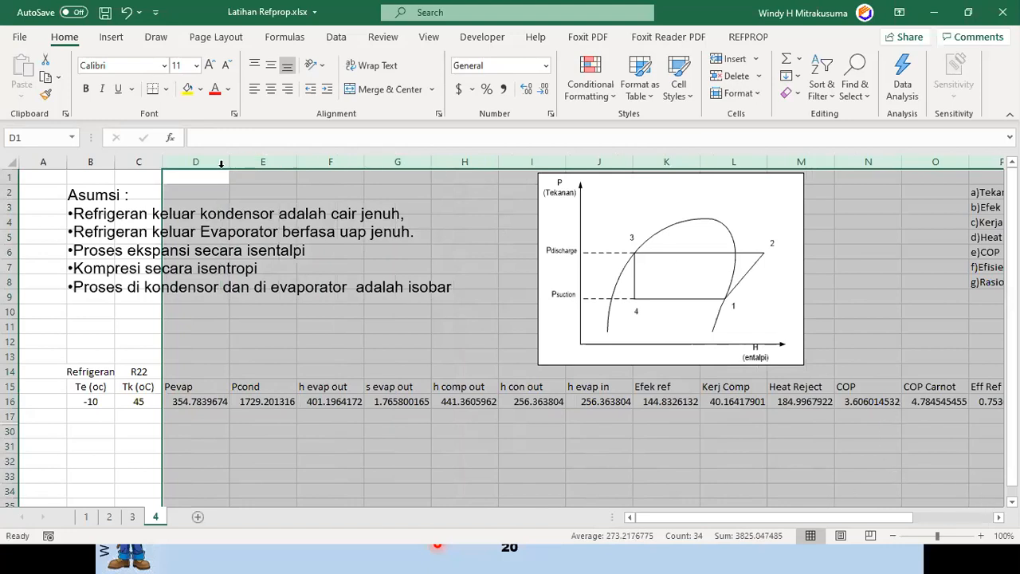
pyautogui.moveTo(230, 162); pyautogui.dragTo(221, 162)
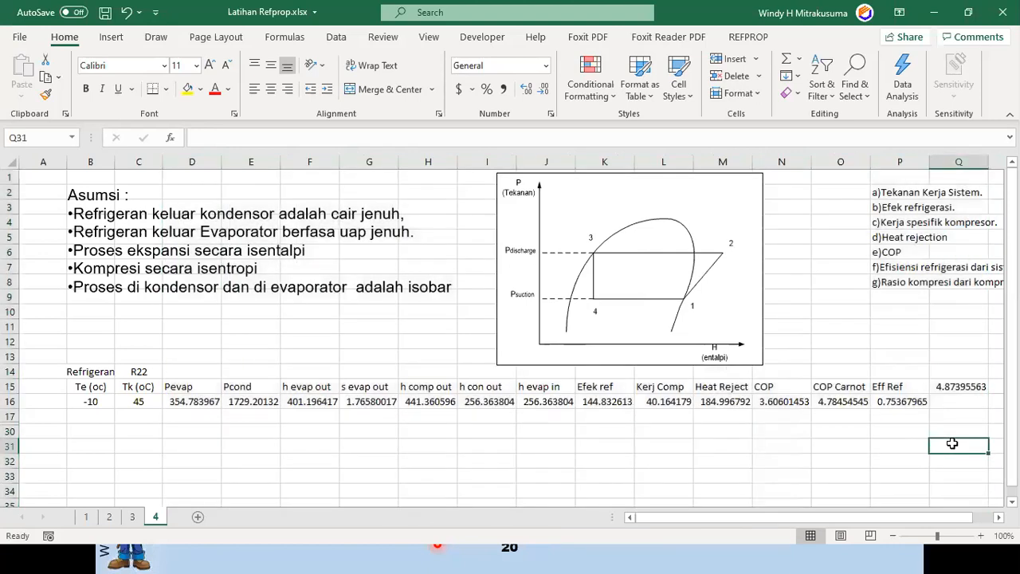
pyautogui.click(954, 443)
# - Move the compression ratio formula from Q15 to Q16 and enter the header "Rasio Comp" in Q15
pyautogui.click(946, 387)
pyautogui.moveTo(956, 393); pyautogui.dragTo(956, 397)
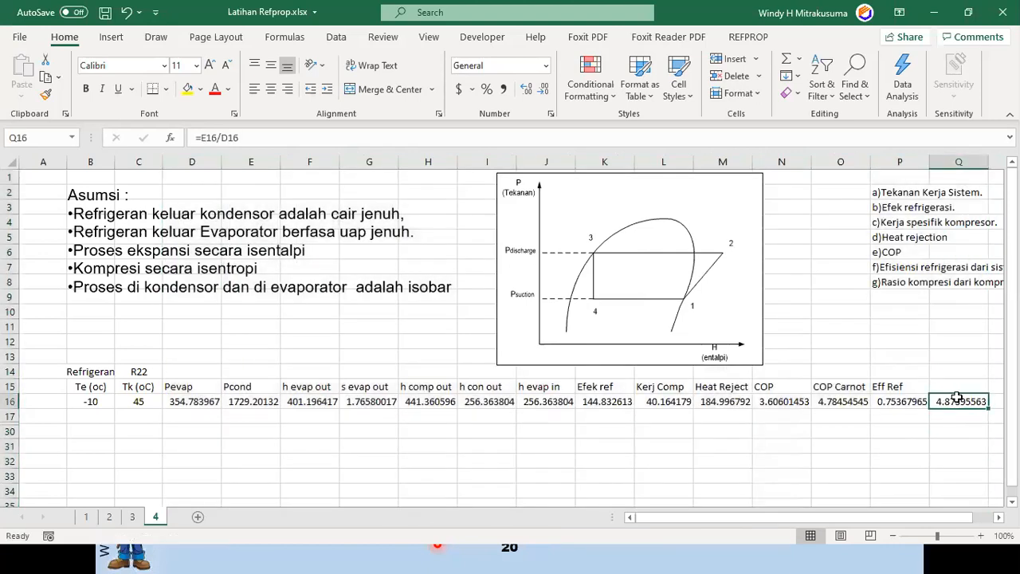
pyautogui.click(956, 388)
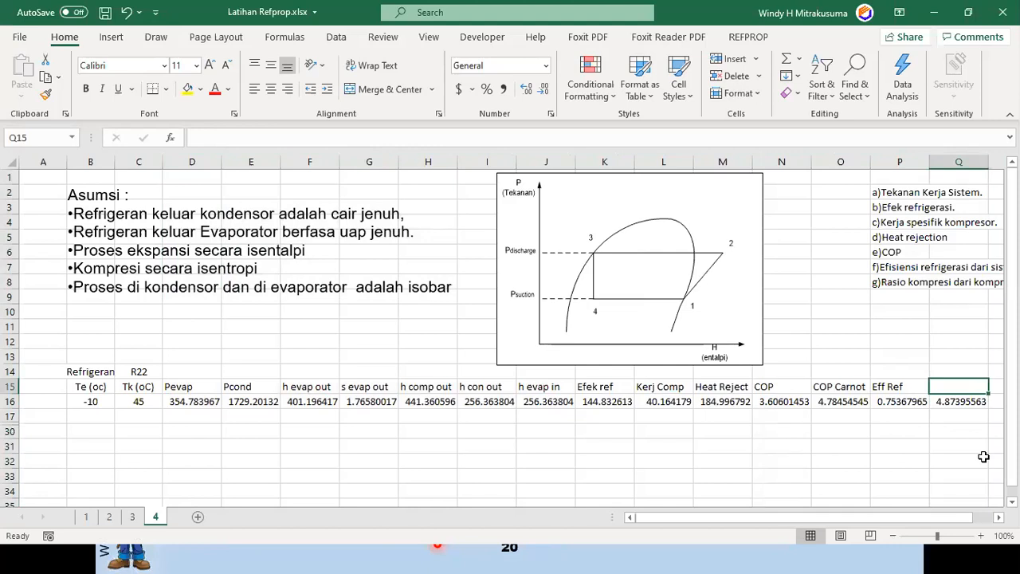
pyautogui.write('Rasio Co')
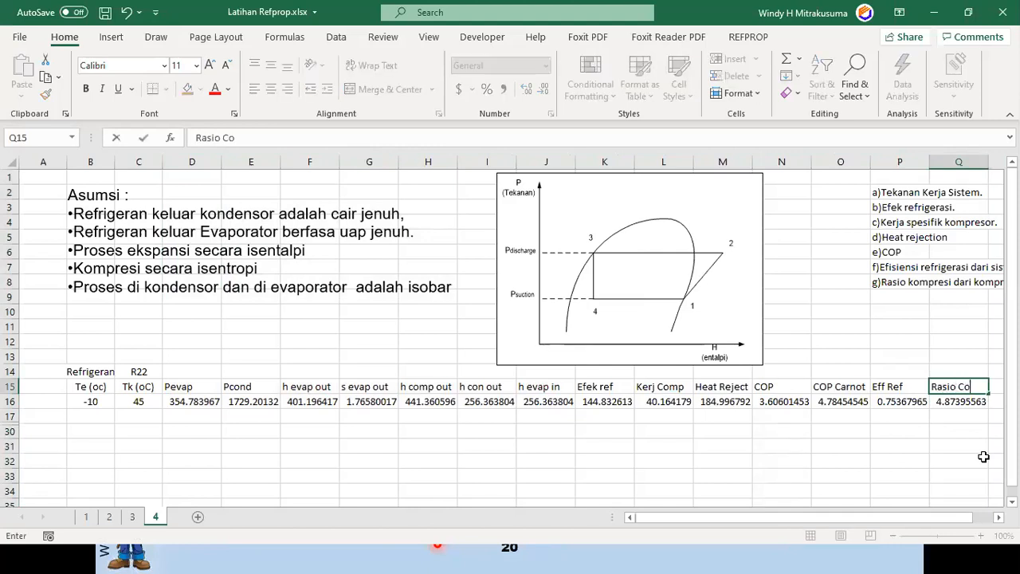
pyautogui.write('mp')
pyautogui.press('Return')
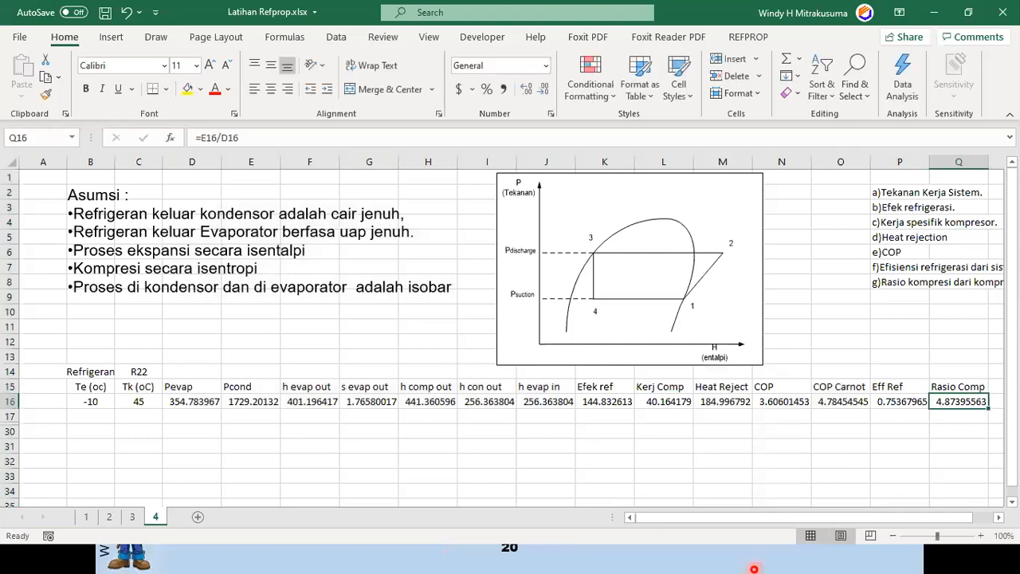
# - Apply the comma style to the results in D16:Q16 and narrow columns D to Q equally
pyautogui.moveTo(194, 402); pyautogui.dragTo(988, 410)
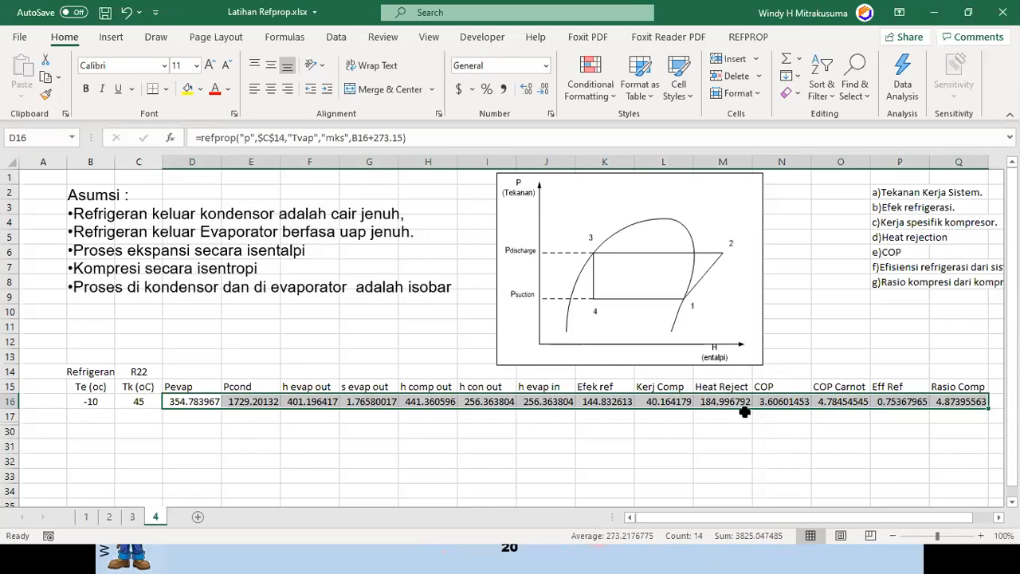
pyautogui.click(504, 89)
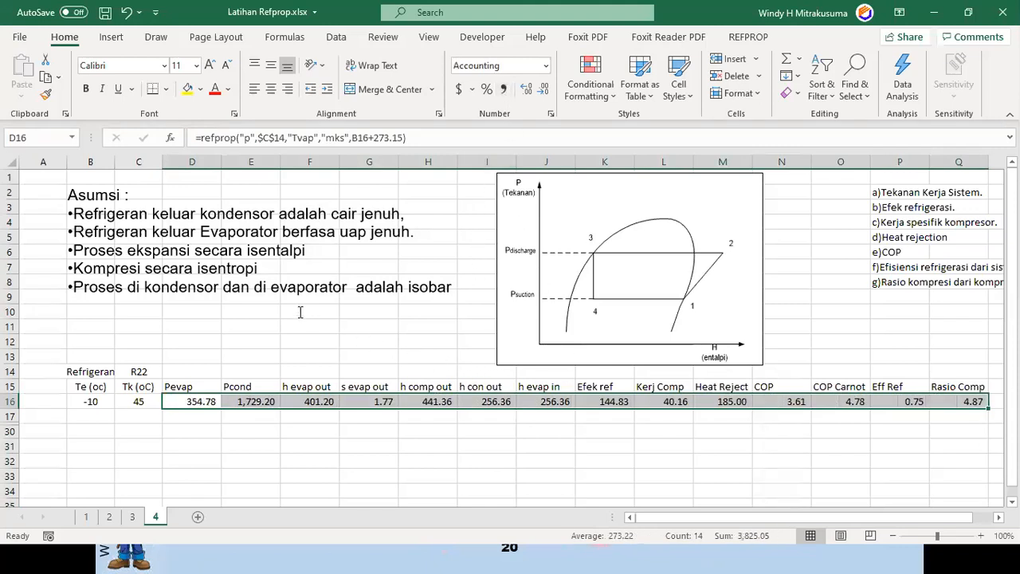
pyautogui.moveTo(211, 160); pyautogui.dragTo(987, 159)
pyautogui.moveTo(221, 159); pyautogui.dragTo(214, 160)
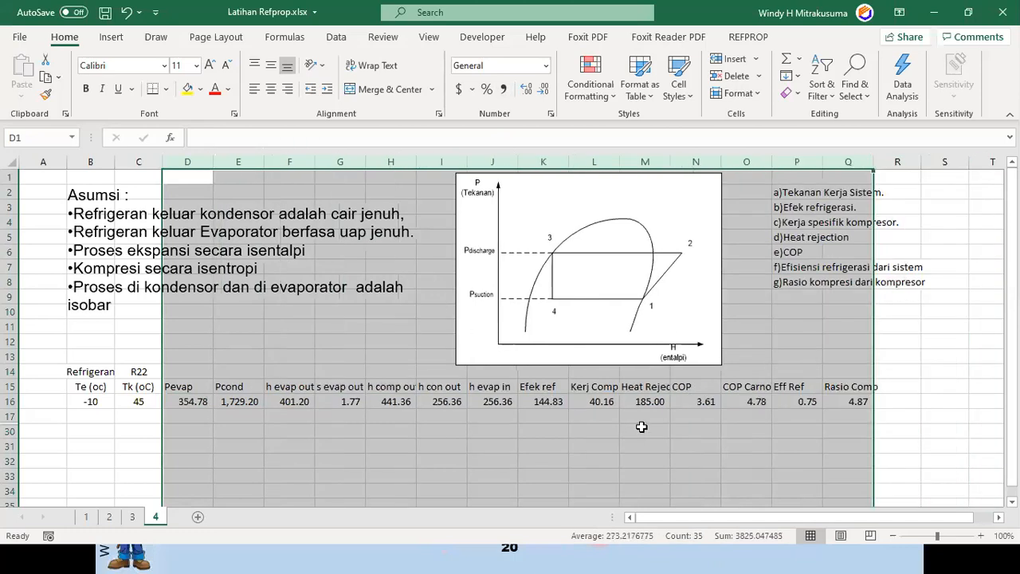
pyautogui.click(660, 448)
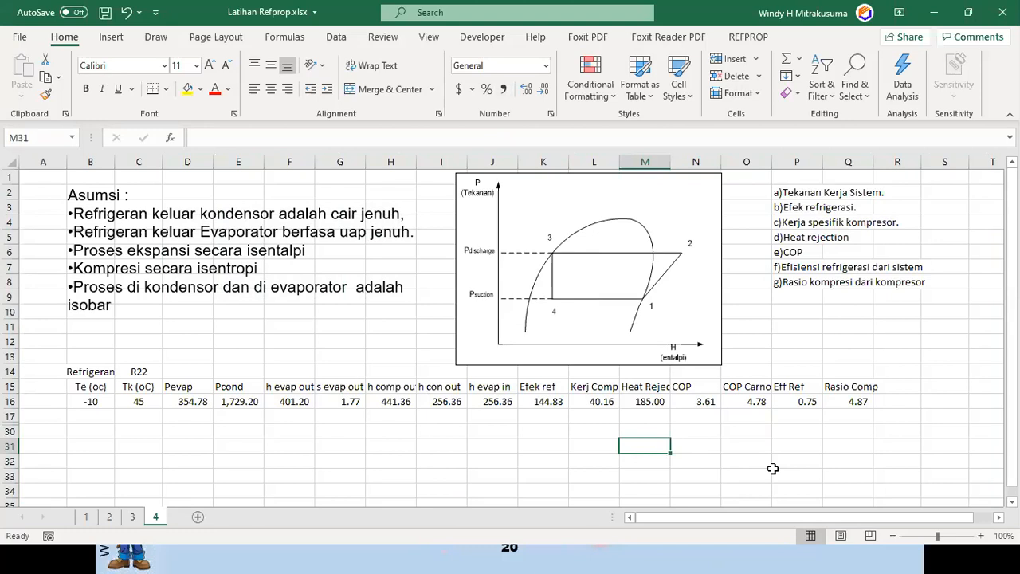
pyautogui.press('Left')
pyautogui.press('Left')
pyautogui.press('Left')
pyautogui.press('Left')
pyautogui.press('Left')
pyautogui.press('Left')
pyautogui.press('Left')
pyautogui.press('Left')
pyautogui.press('Left')
pyautogui.press('Left')
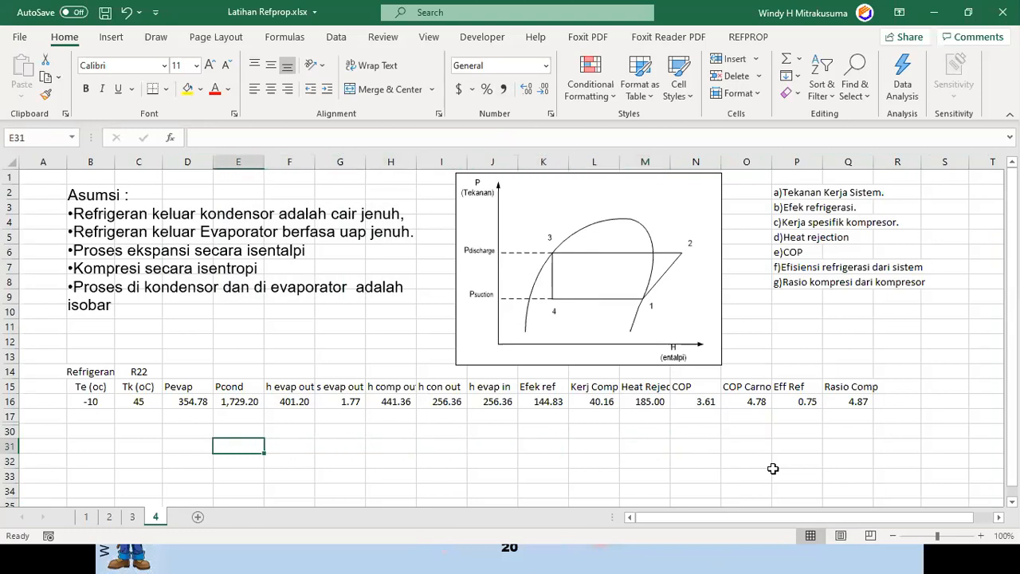
pyautogui.press('Up')
pyautogui.press('Up')
pyautogui.press('Left')
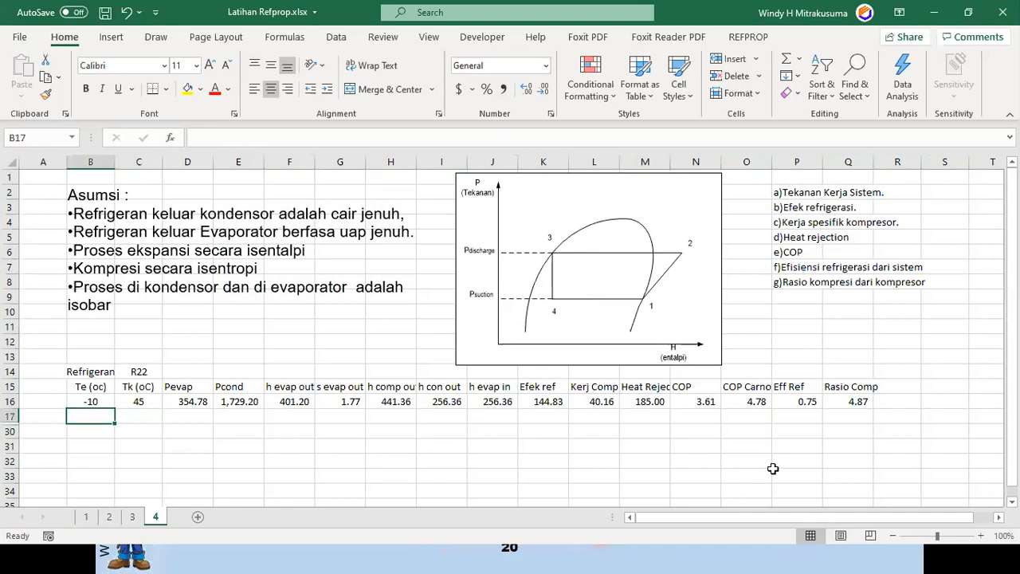
# - Insert blank rows below the R22 results, at rows 17 to 42
pyautogui.moveTo(11, 416); pyautogui.dragTo(15, 468)
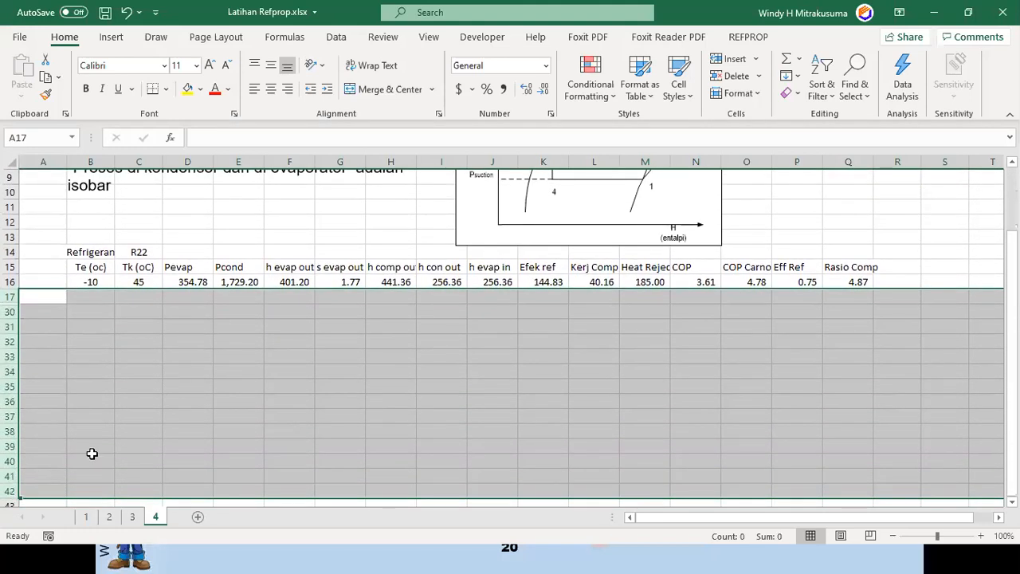
pyautogui.rightClick(167, 372)
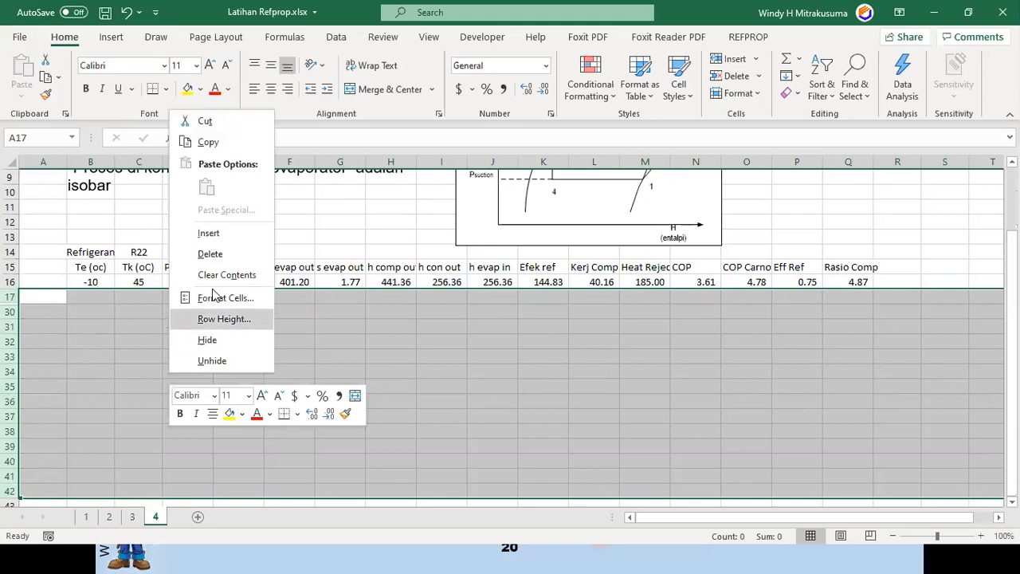
pyautogui.click(226, 232)
pyautogui.click(104, 302)
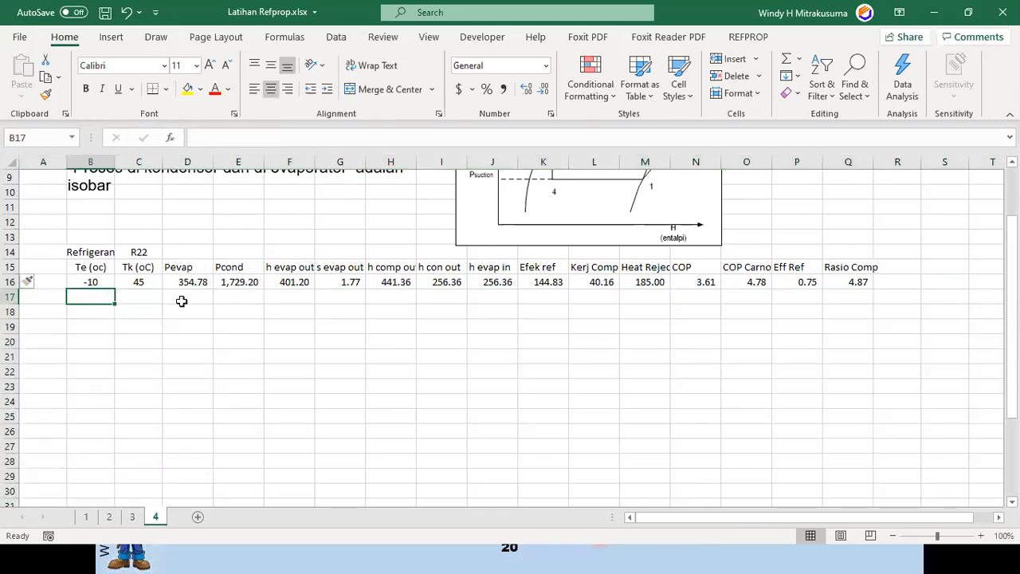
pyautogui.write('19')
pyautogui.press('Return')
pyautogui.press('BackSpace')
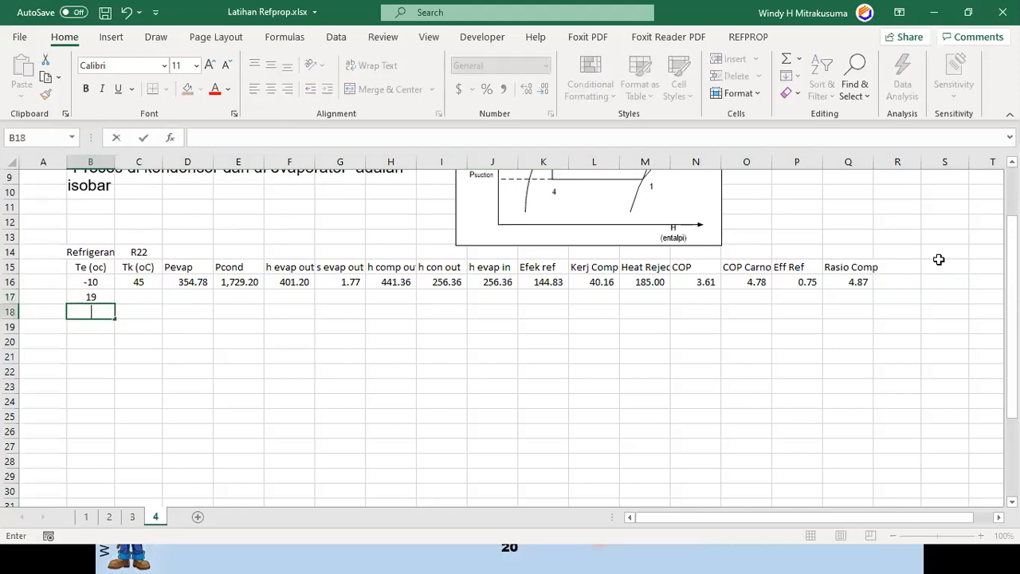
# - Enter the evaporating temperatures -9, -8, -6, -4, -2 and 0 in B17:B22
pyautogui.press('Up')
pyautogui.write('-9')
pyautogui.press('Return')
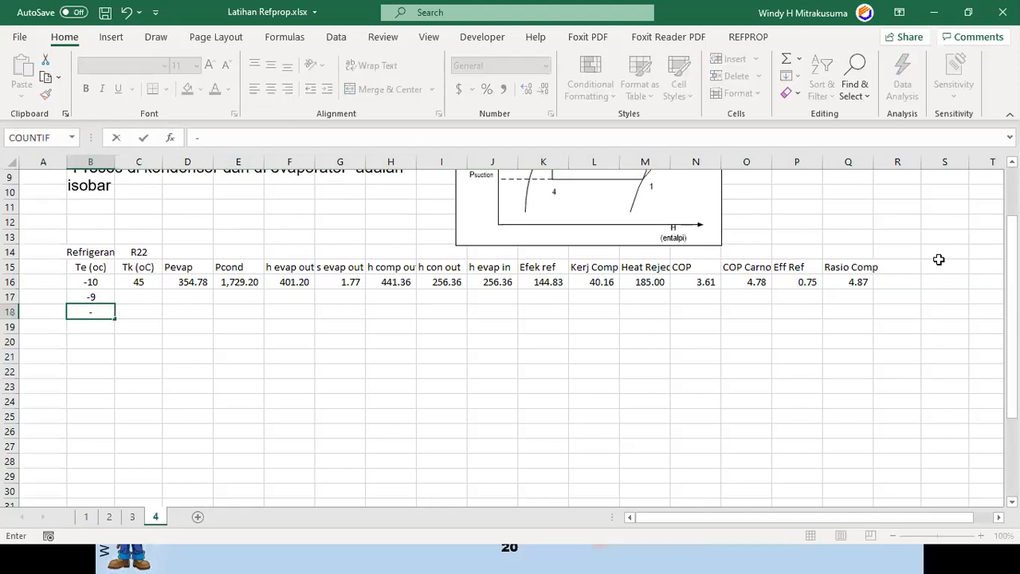
pyautogui.write('8')
pyautogui.press('Return')
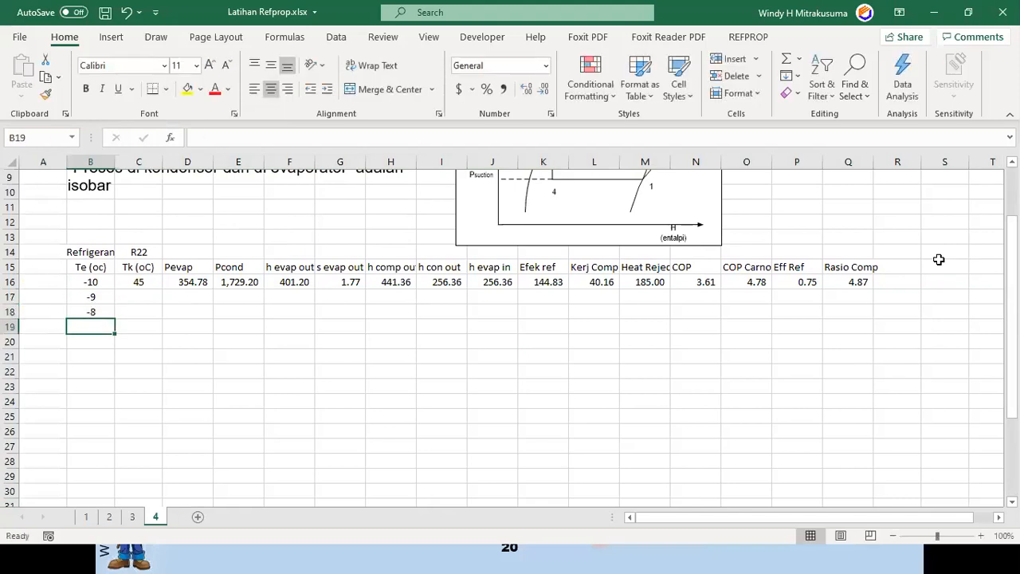
pyautogui.write('-6')
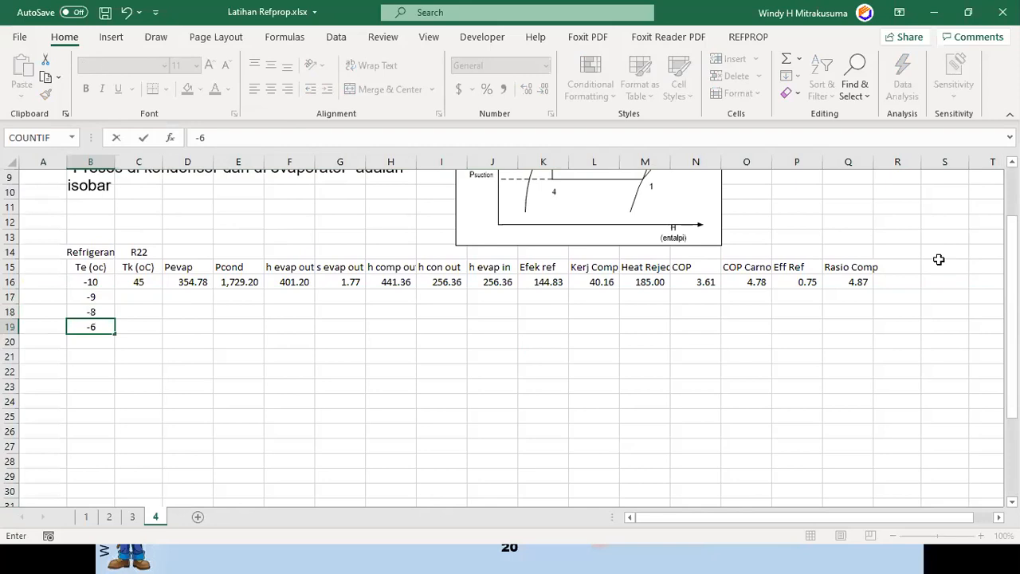
pyautogui.press('Return')
pyautogui.write('-4')
pyautogui.press('Return')
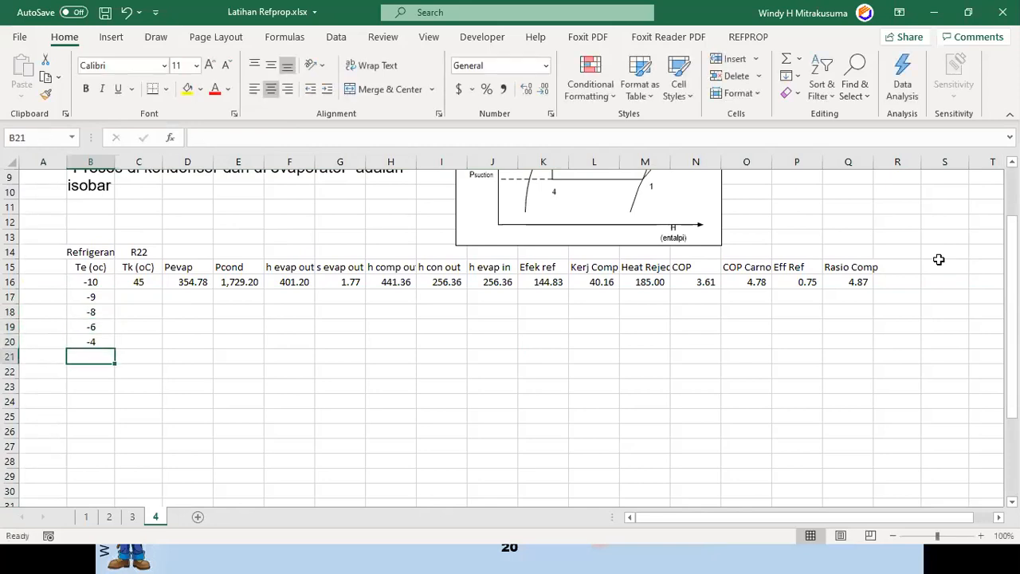
pyautogui.write('-')
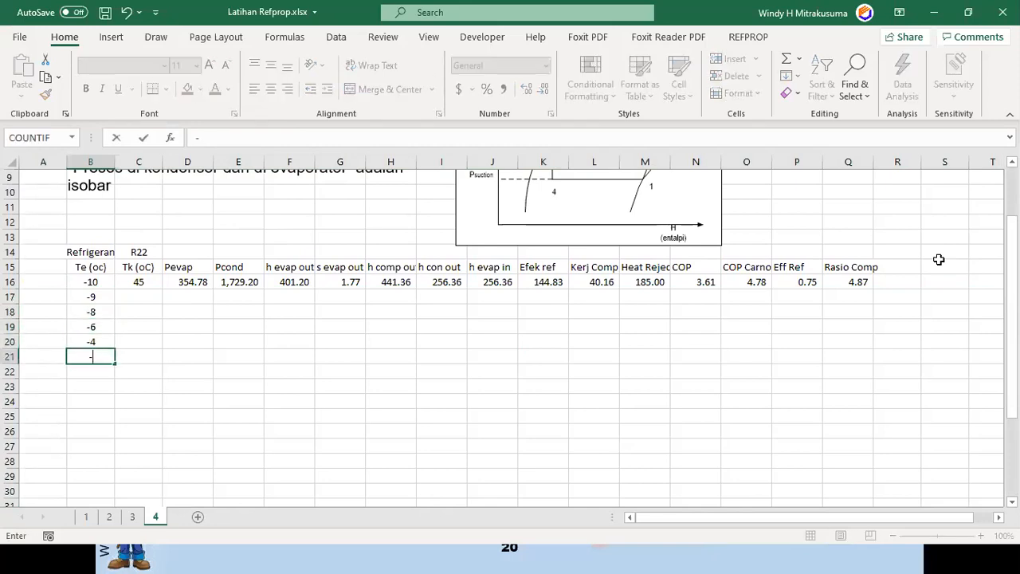
pyautogui.write('2')
pyautogui.press('Return')
pyautogui.write('0')
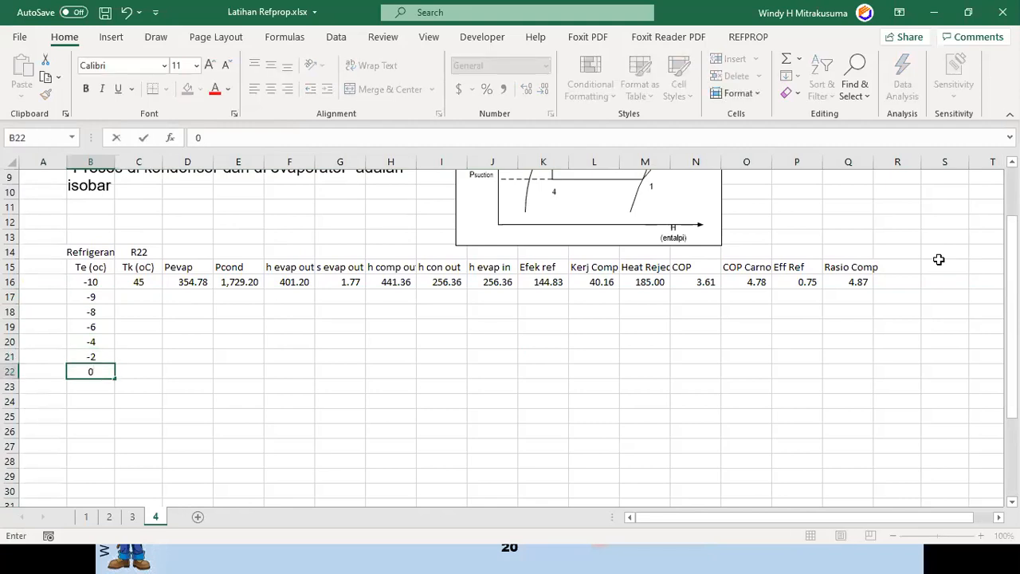
pyautogui.press('Up')
# - Enter the condensing temperatures 40, 45, 43, 42, 41 and 48 in C17:C22
pyautogui.press('Up')
pyautogui.press('Up')
pyautogui.press('Up')
pyautogui.press('Up')
pyautogui.press('Up')
pyautogui.press('Right')
pyautogui.press('Down')
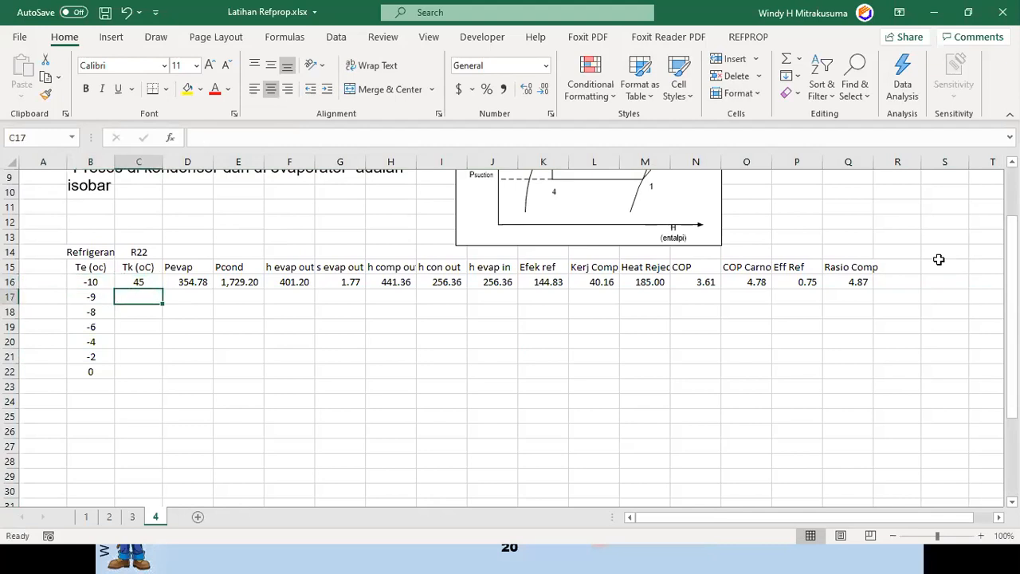
pyautogui.write('40')
pyautogui.press('Return')
pyautogui.write('45')
pyautogui.press('Return')
pyautogui.write('43')
pyautogui.press('Return')
pyautogui.write('42')
pyautogui.press('Return')
pyautogui.write('41')
pyautogui.press('Return')
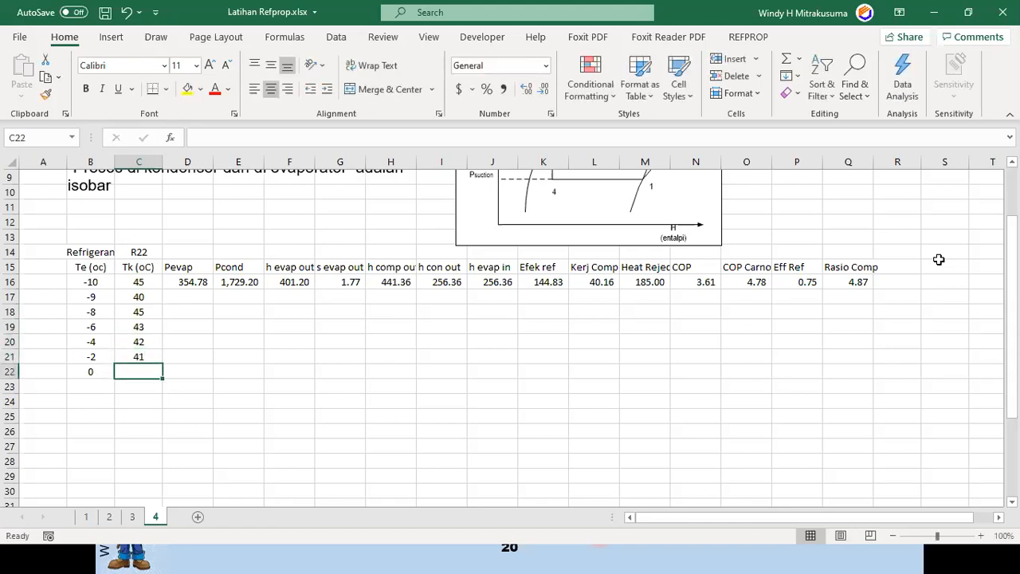
pyautogui.write('48')
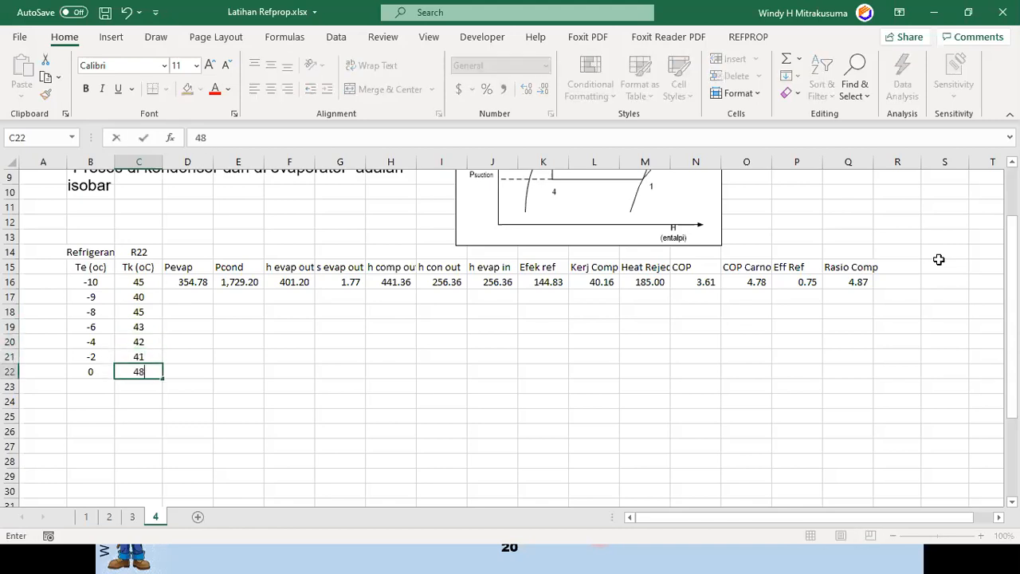
pyautogui.press('Return')
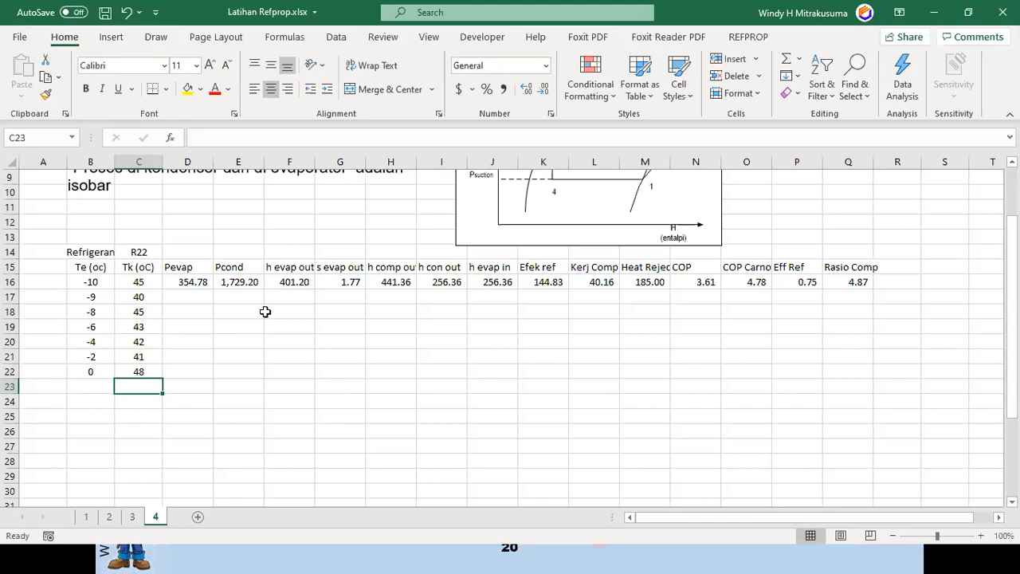
# - Copy the row 16 formulas in columns D to Q down through row 22
pyautogui.moveTo(184, 282); pyautogui.dragTo(872, 382)
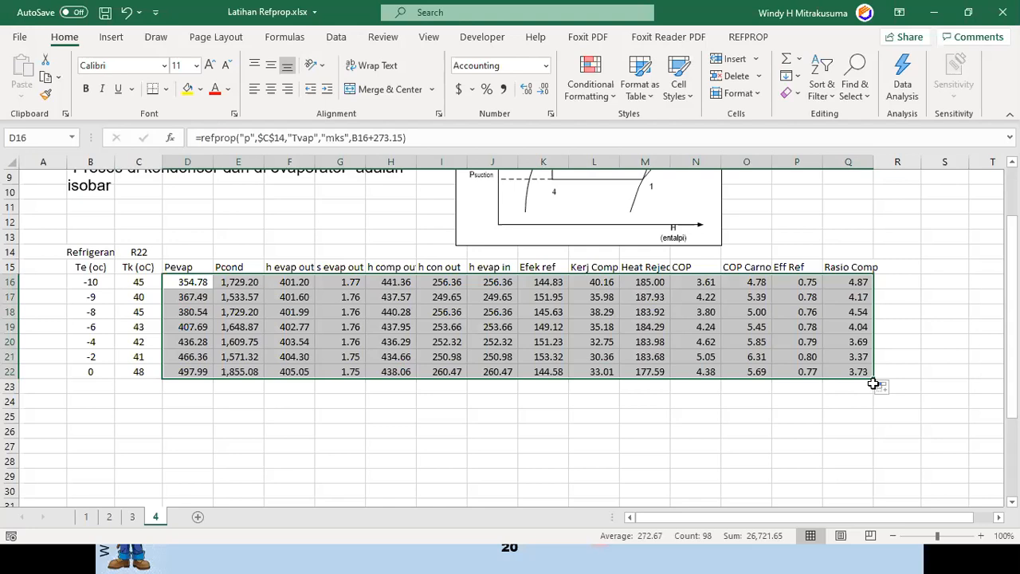
pyautogui.click(393, 430)
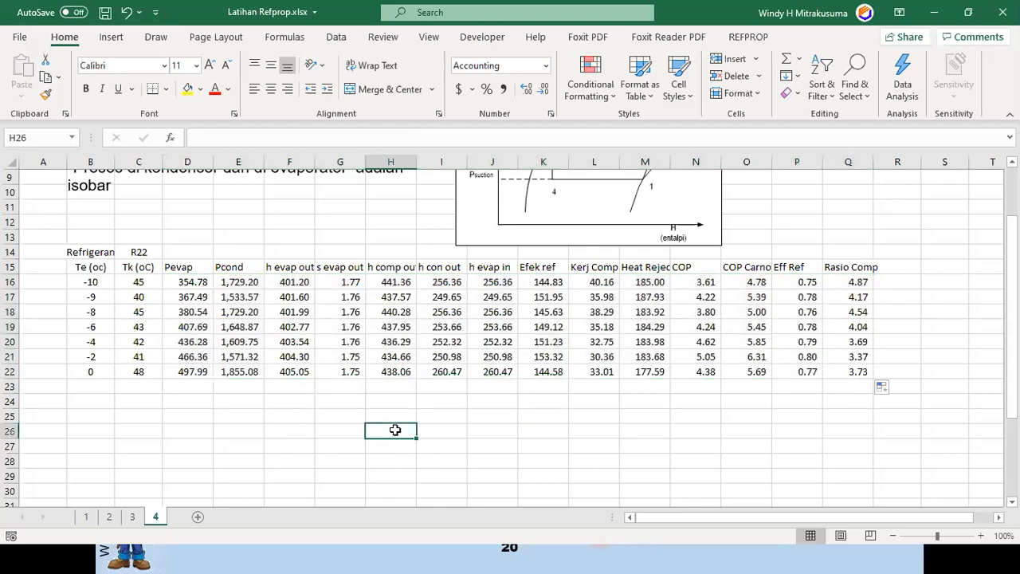
# - Recalculate the table for R32 and finally for R404a by changing the refrigerant name in C14
pyautogui.click(147, 253)
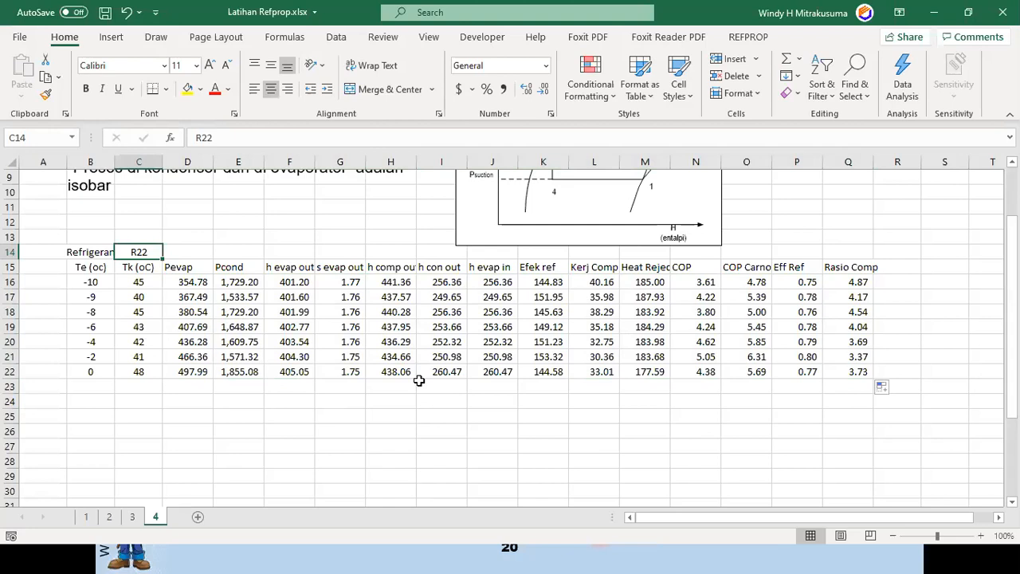
pyautogui.write('R32')
pyautogui.press('Return')
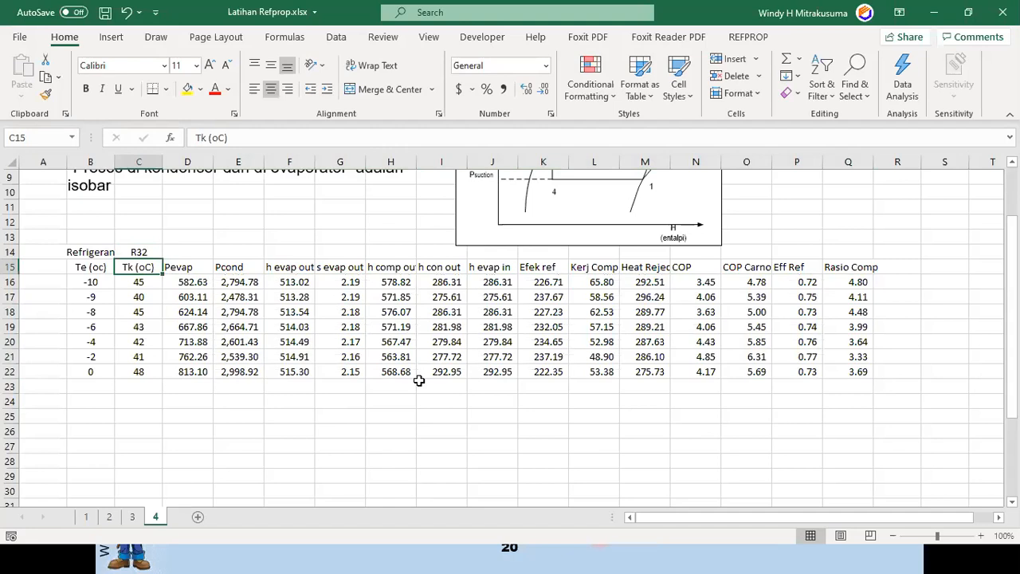
pyautogui.press('Up')
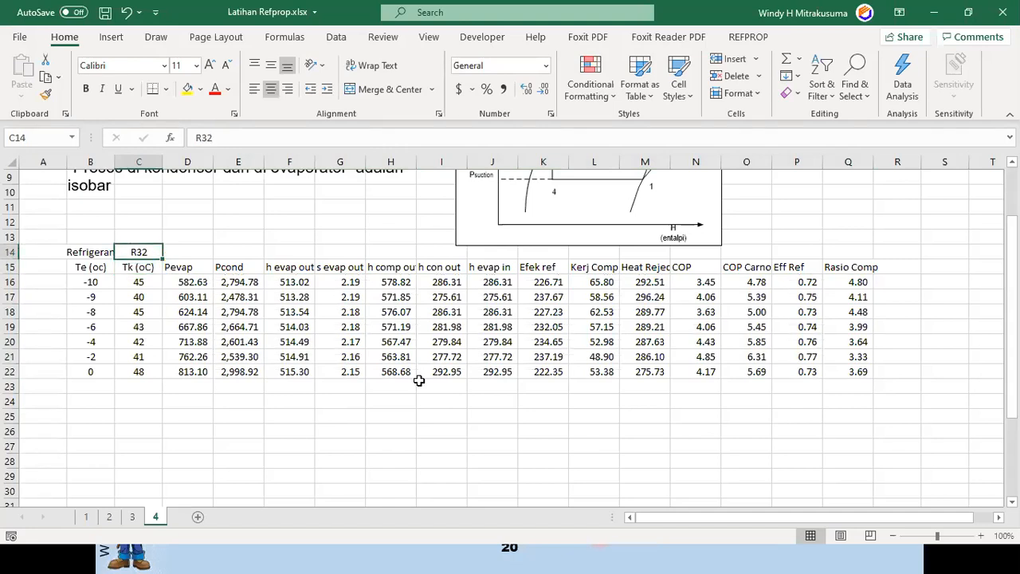
pyautogui.write('R404a')
pyautogui.press('Return')
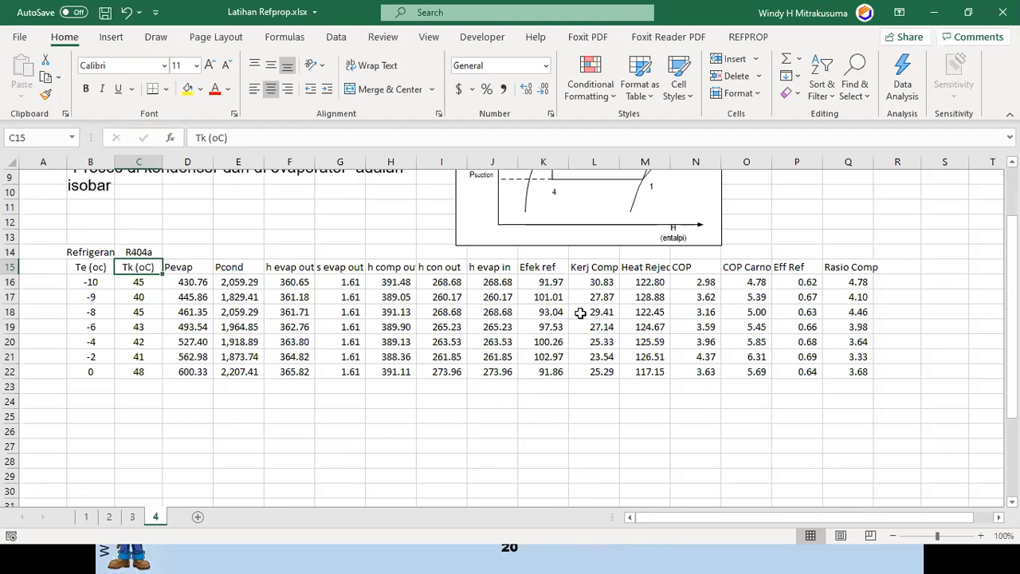
pyautogui.scroll(3, 579, 313)
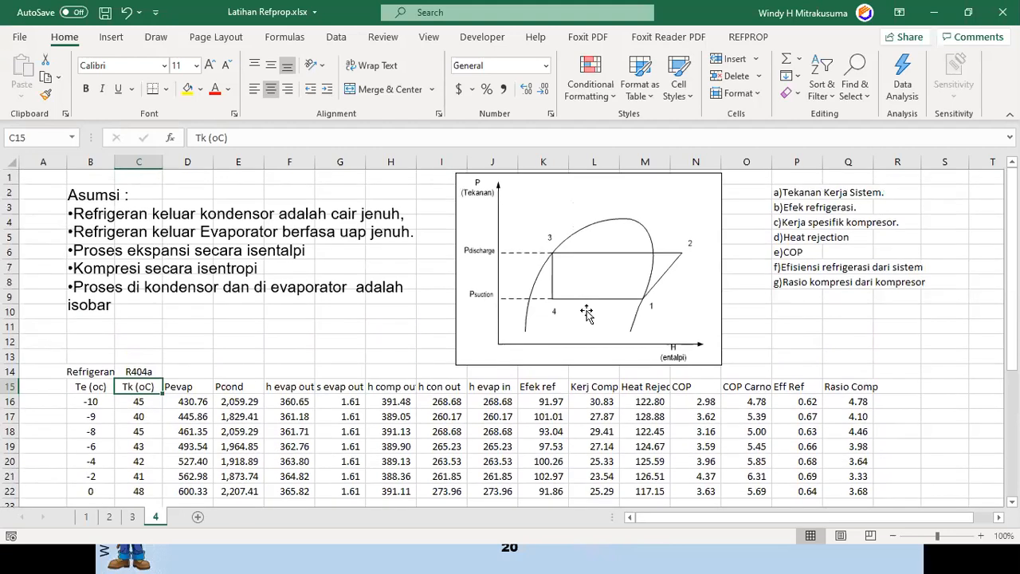
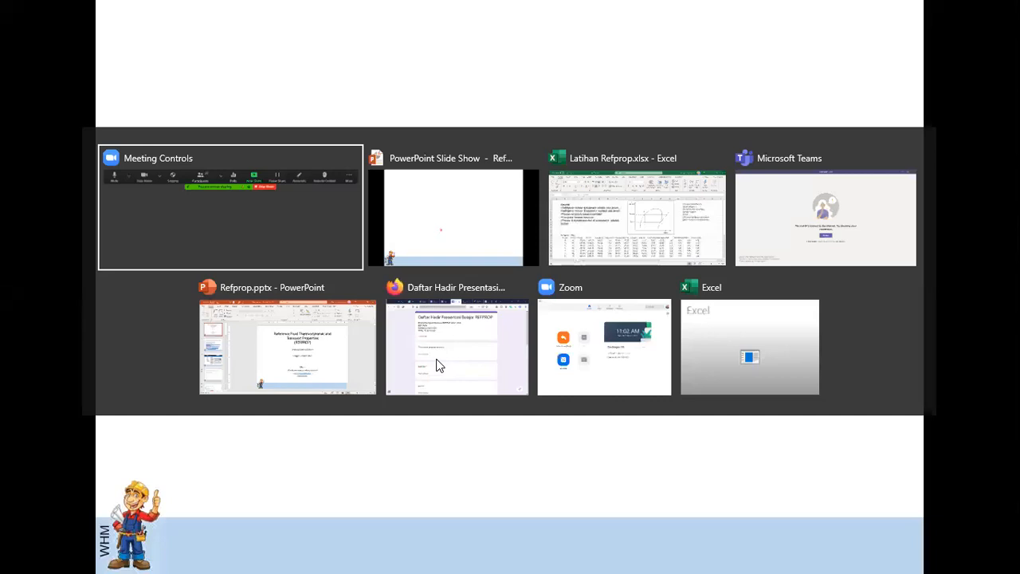
# - Switch to the Firefox window with the attendance form "Daftar Hadir Presentasi Belajar REFPROP"
pyautogui.press('Tab')
pyautogui.press('Tab')
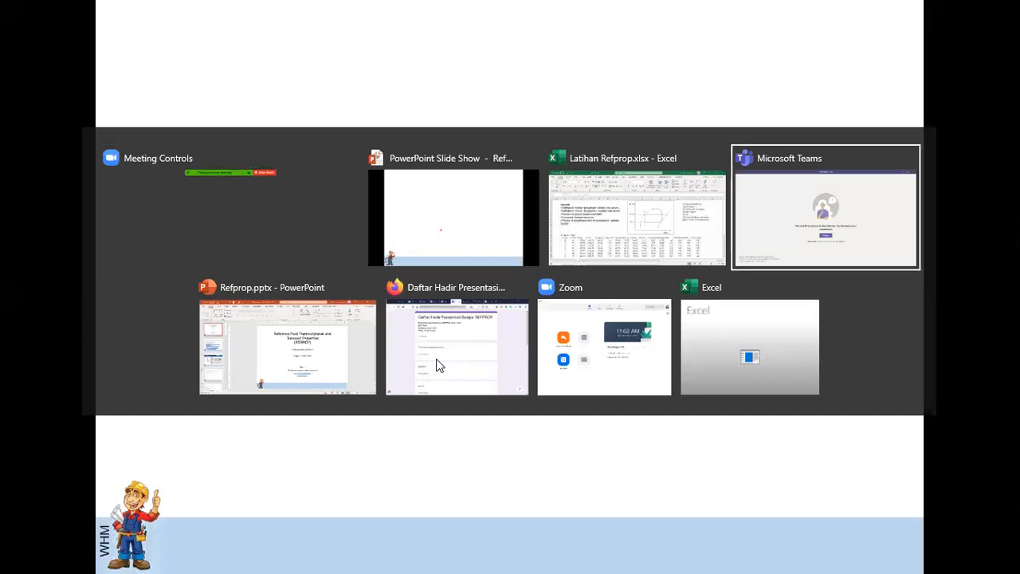
pyautogui.click(437, 365)
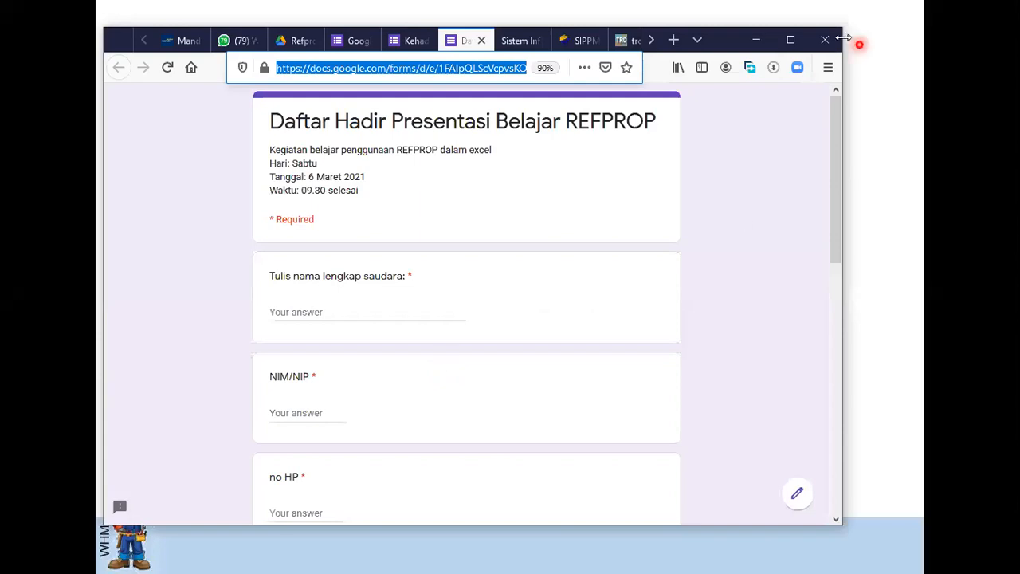
pyautogui.click(793, 4)
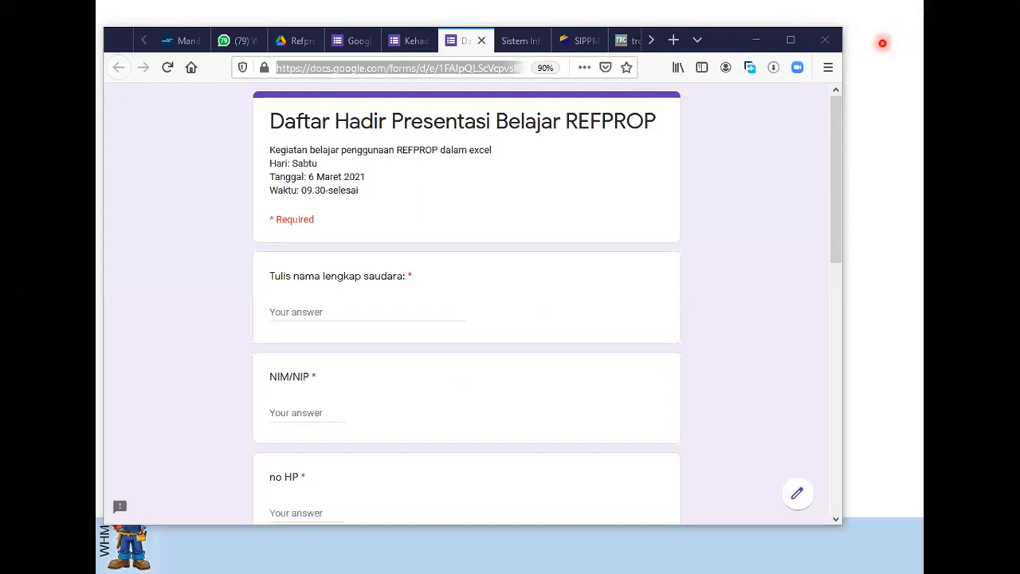
pyautogui.hotkey('alt', 'Tab')
pyautogui.hotkey('alt', 'Tab')
pyautogui.hotkey('alt', 'Tab')
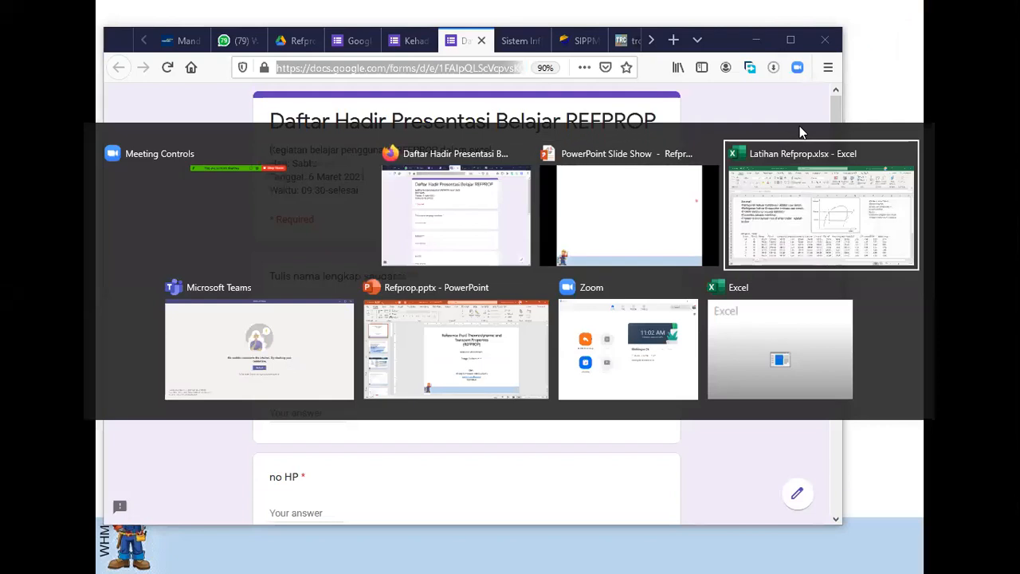
pyautogui.hotkey('alt', 'Tab')
pyautogui.hotkey('alt', 'Tab')
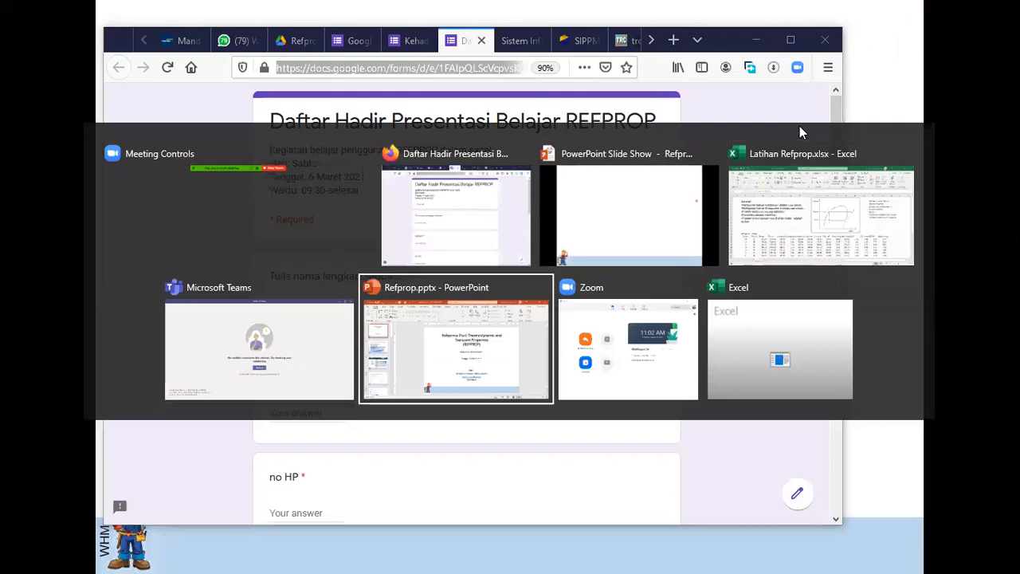
pyautogui.hotkey('alt', 'Tab')
pyautogui.hotkey('alt', 'Tab')
pyautogui.hotkey('alt', 'Tab')
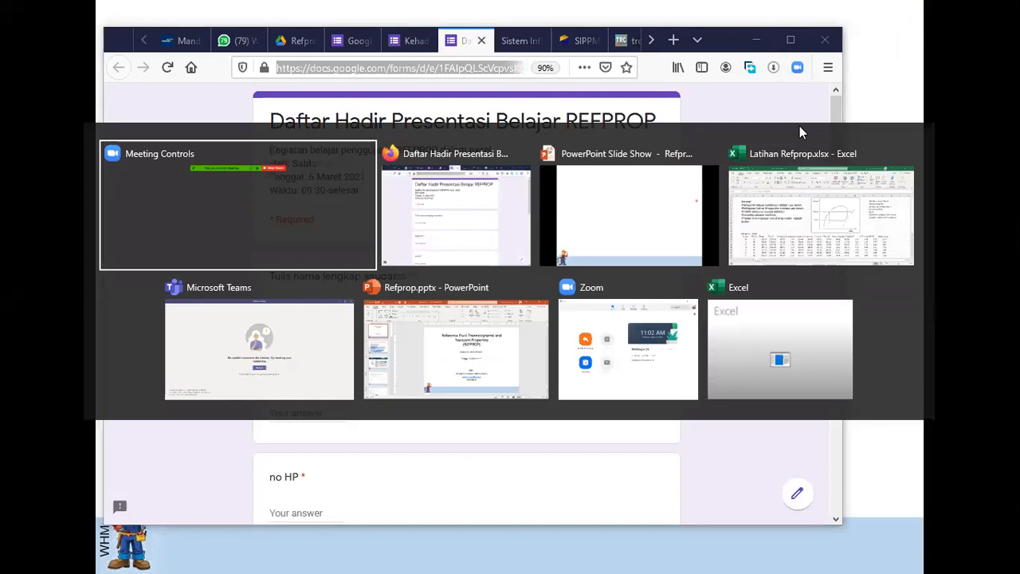
pyautogui.hotkey('alt', 'Tab')
pyautogui.hotkey('alt', 'Tab')
pyautogui.hotkey('alt', 'Tab')
pyautogui.hotkey('alt', 'Tab')
pyautogui.hotkey('alt', 'Tab')
pyautogui.hotkey('alt', 'Tab')
pyautogui.hotkey('alt', 'Tab')
pyautogui.hotkey('alt', 'Tab')
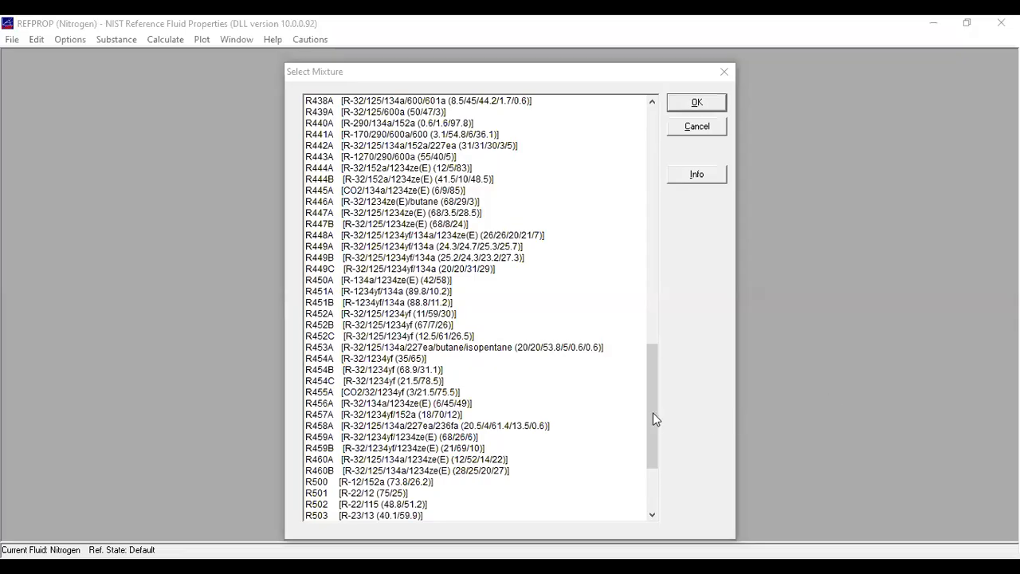
# - Load the predefined mixture PIB50 and try to set up its pressure-enthalpy plot
pyautogui.moveTo(651, 399); pyautogui.dragTo(634, 164)
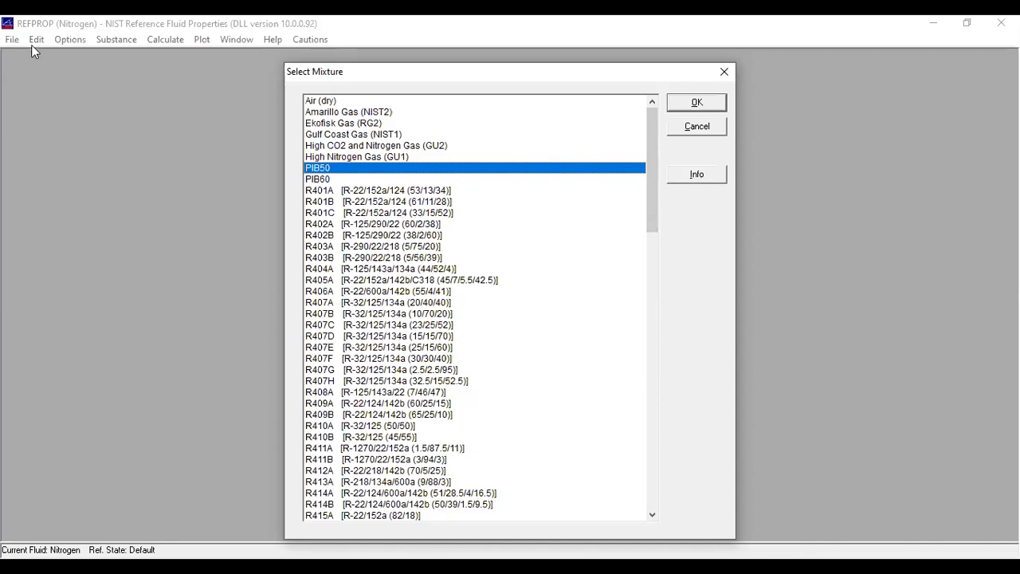
pyautogui.click(714, 109)
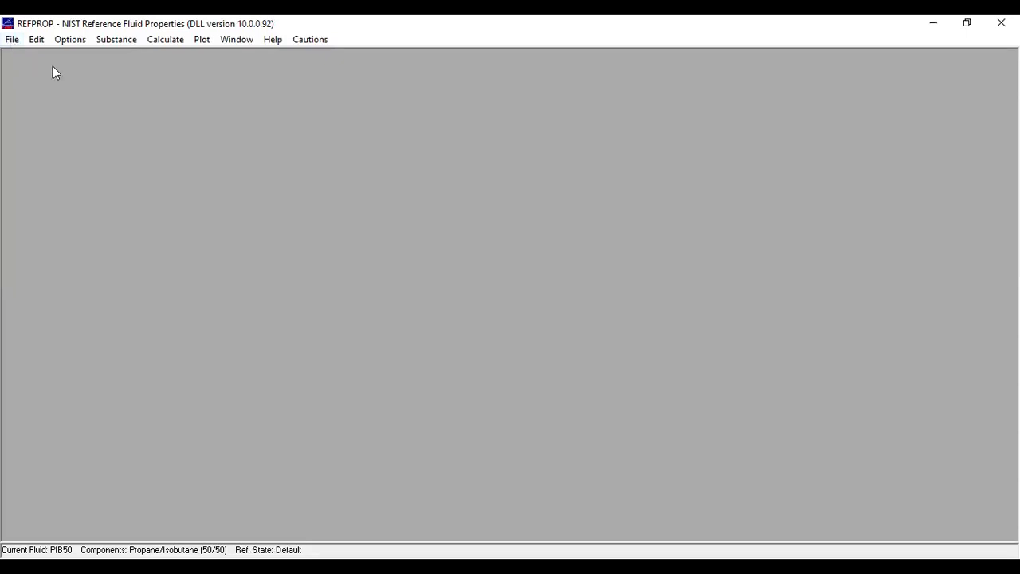
pyautogui.click(71, 42)
pyautogui.moveTo(199, 45)
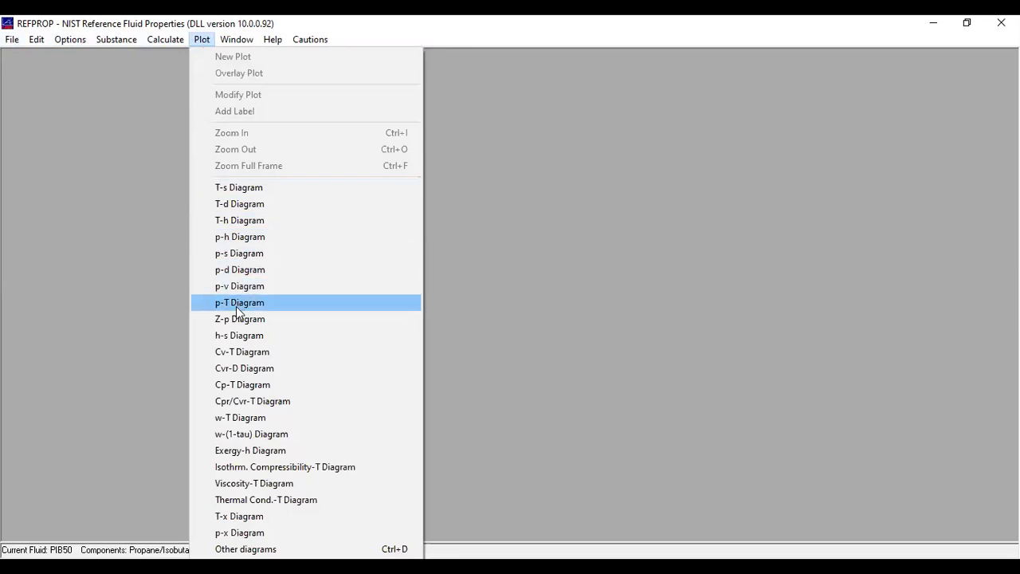
pyautogui.click(240, 237)
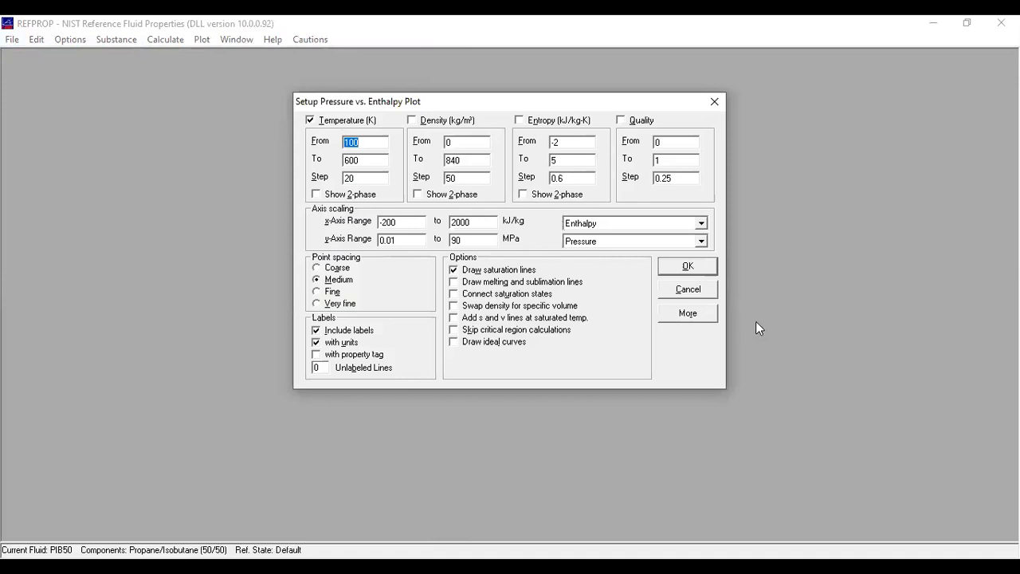
pyautogui.click(689, 289)
# - Load the pure fluid R32 (Difluoromethane) from the common fluids as the current fluid
pyautogui.click(120, 39)
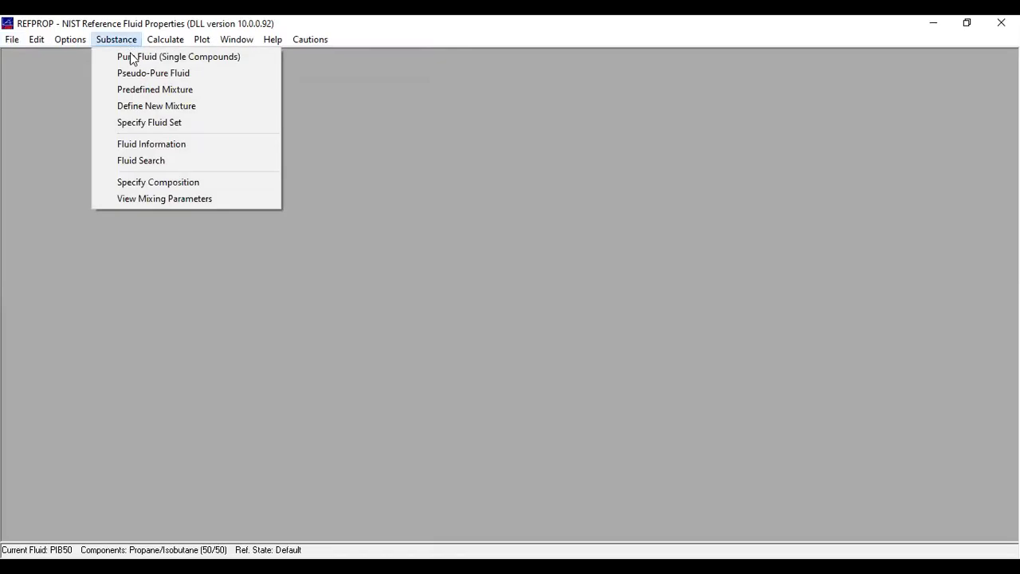
pyautogui.click(130, 56)
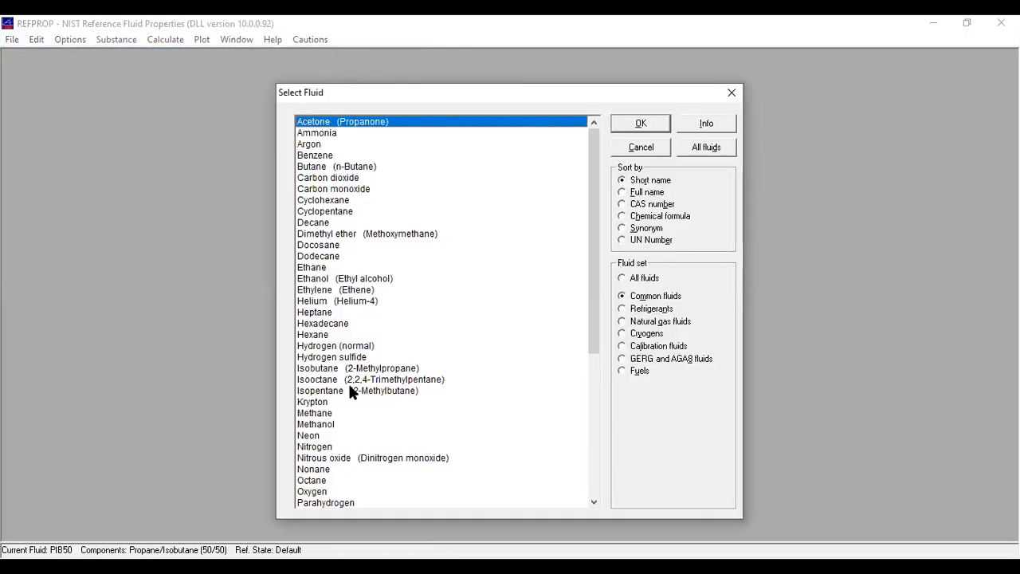
pyautogui.scroll(-2, 348, 418)
pyautogui.scroll(-5, 347, 418)
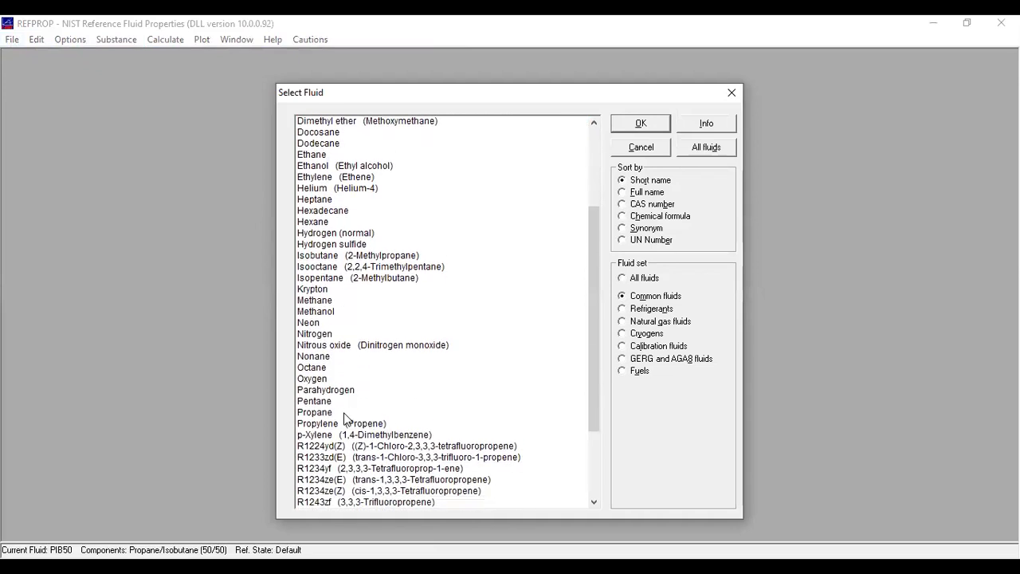
pyautogui.scroll(-1, 345, 417)
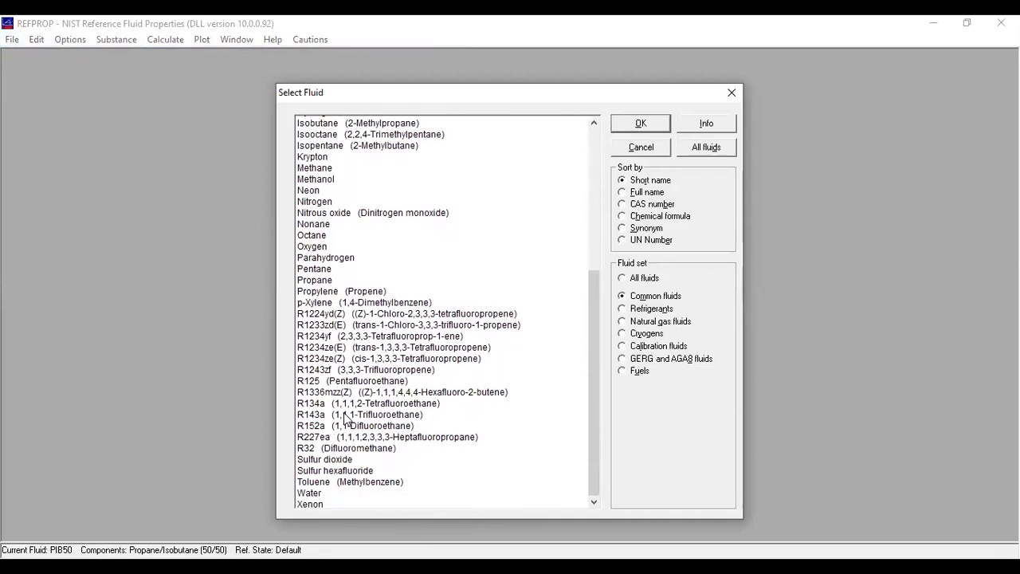
pyautogui.click(301, 448)
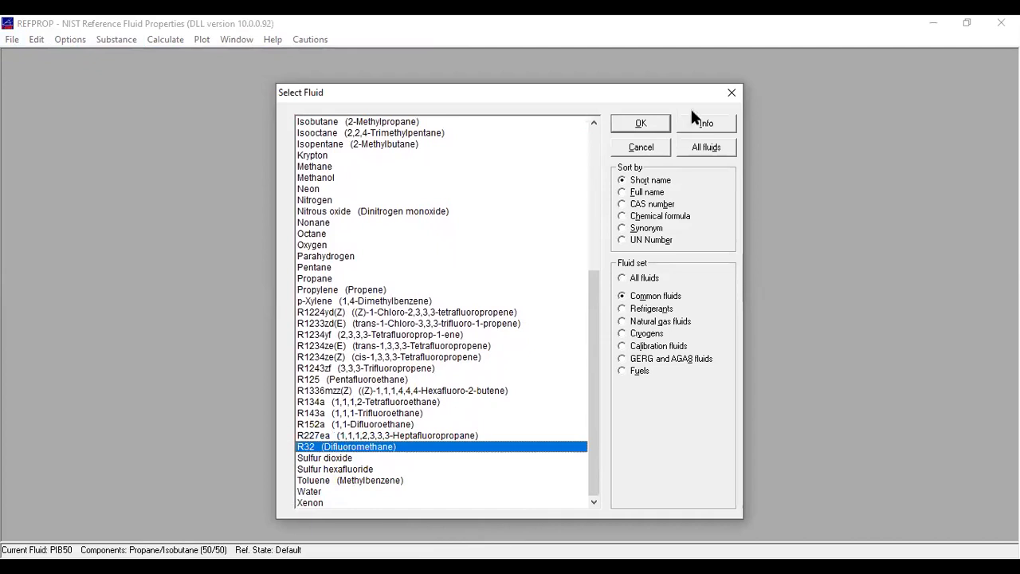
pyautogui.click(646, 128)
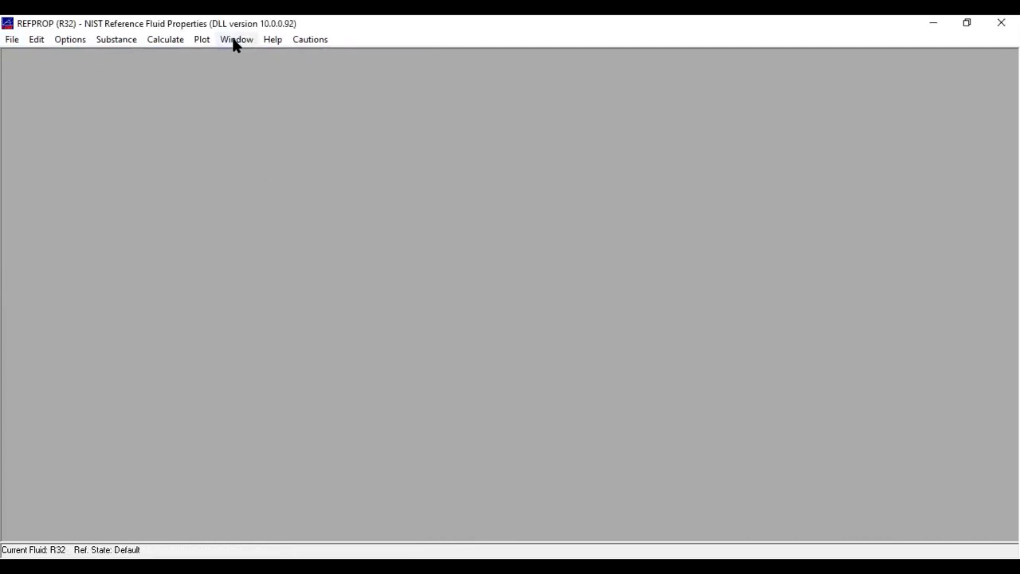
# - Plot the p-h diagram of R32 with the default settings and enlarge the plot window to full height
pyautogui.click(203, 41)
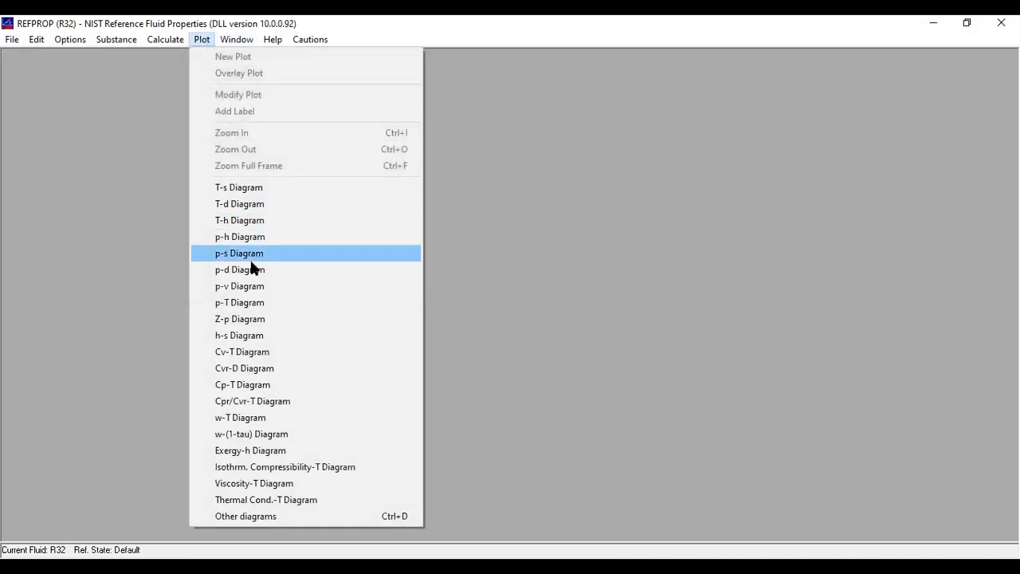
pyautogui.click(240, 239)
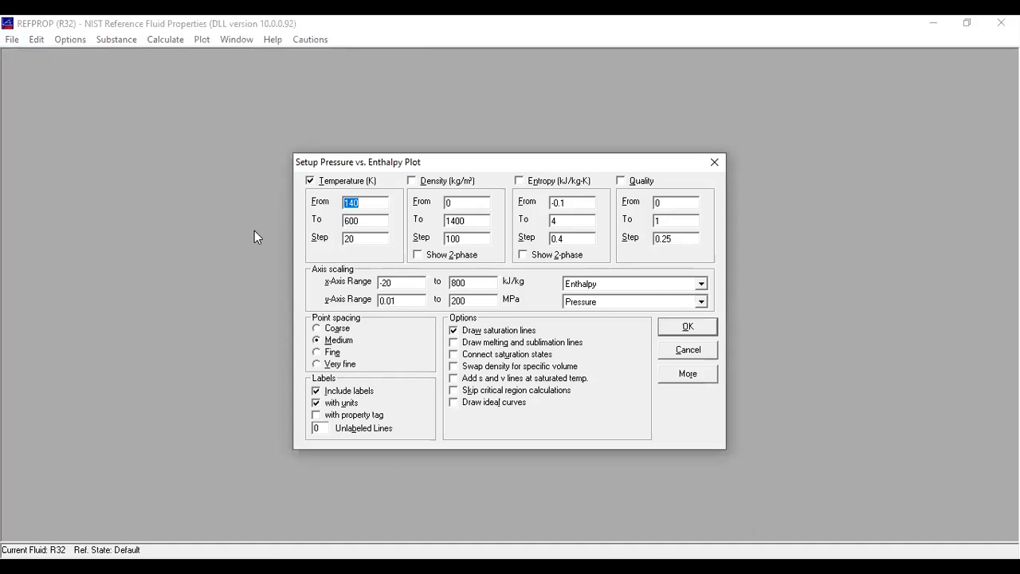
pyautogui.click(709, 331)
pyautogui.click(673, 321)
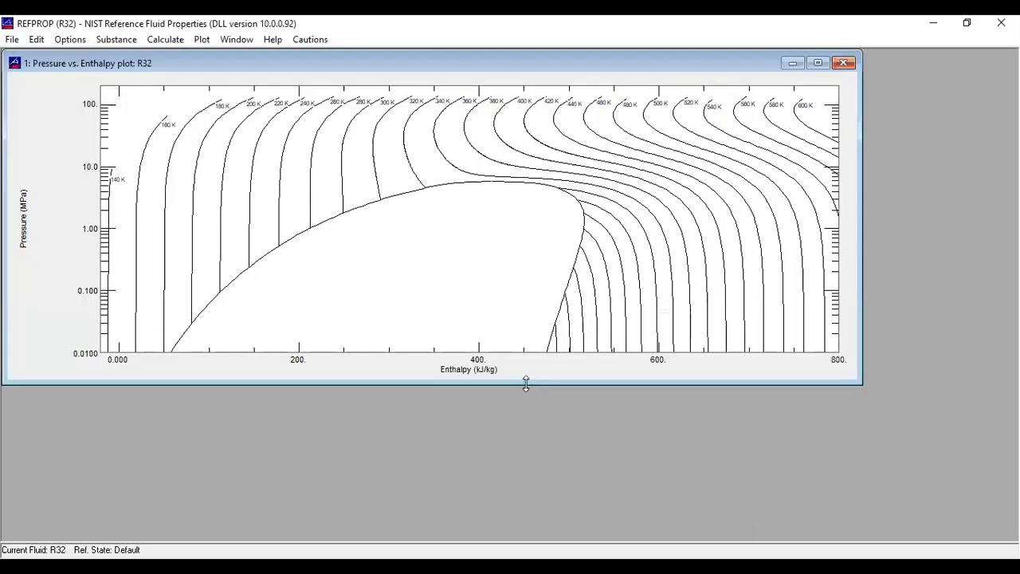
pyautogui.doubleClick(526, 385)
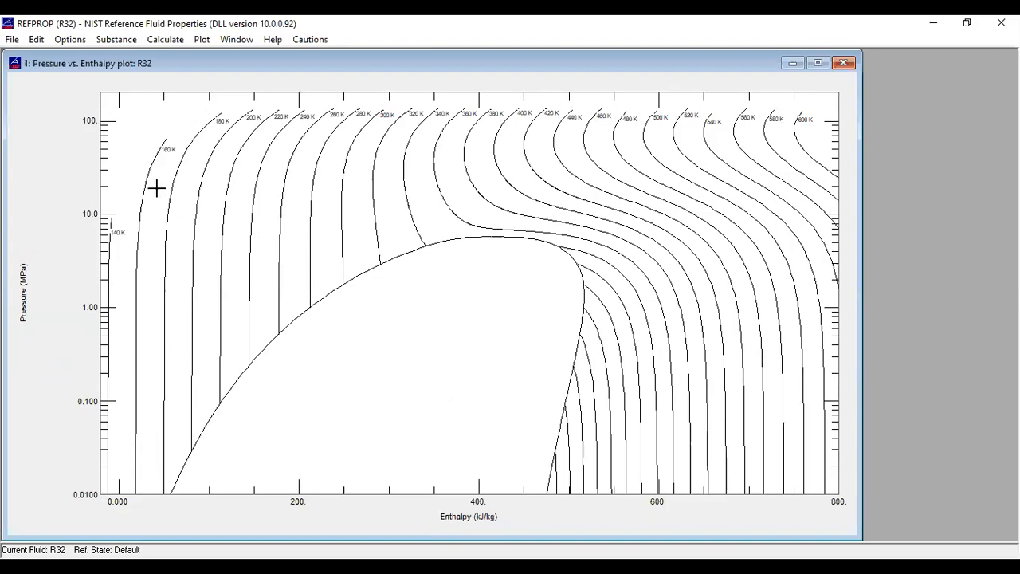
# - Exit the fluid properties program
pyautogui.click(13, 41)
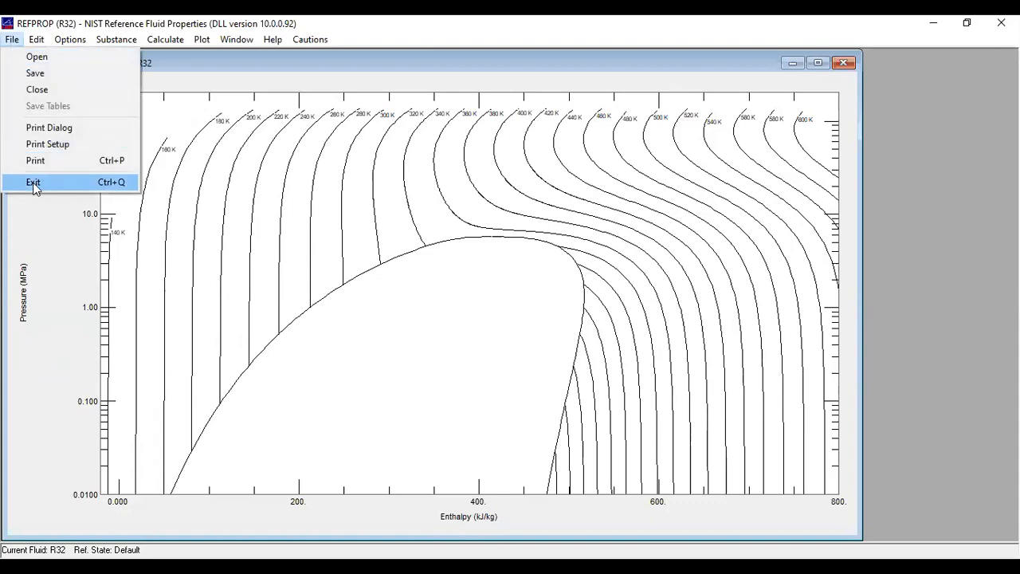
pyautogui.click(33, 188)
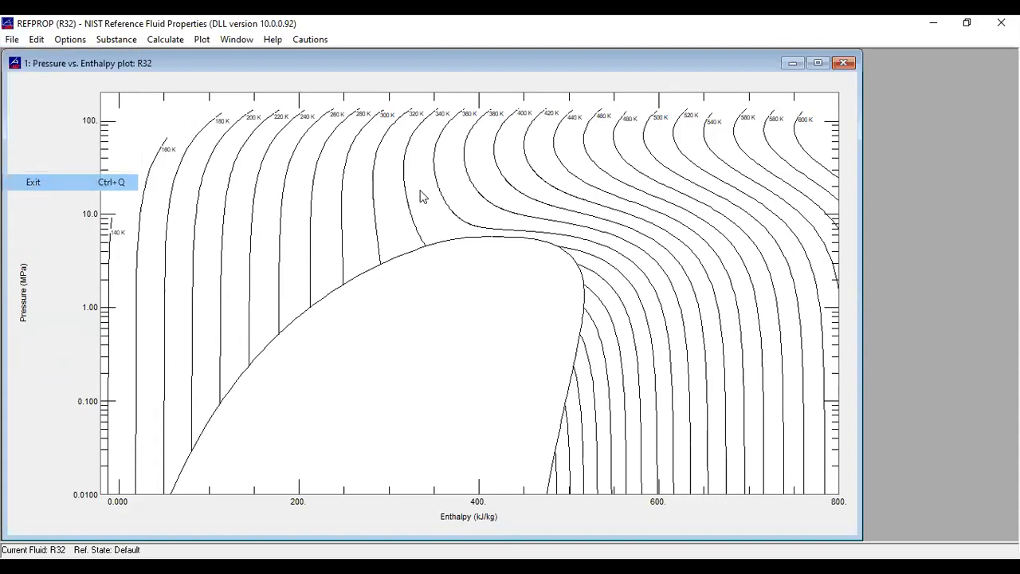